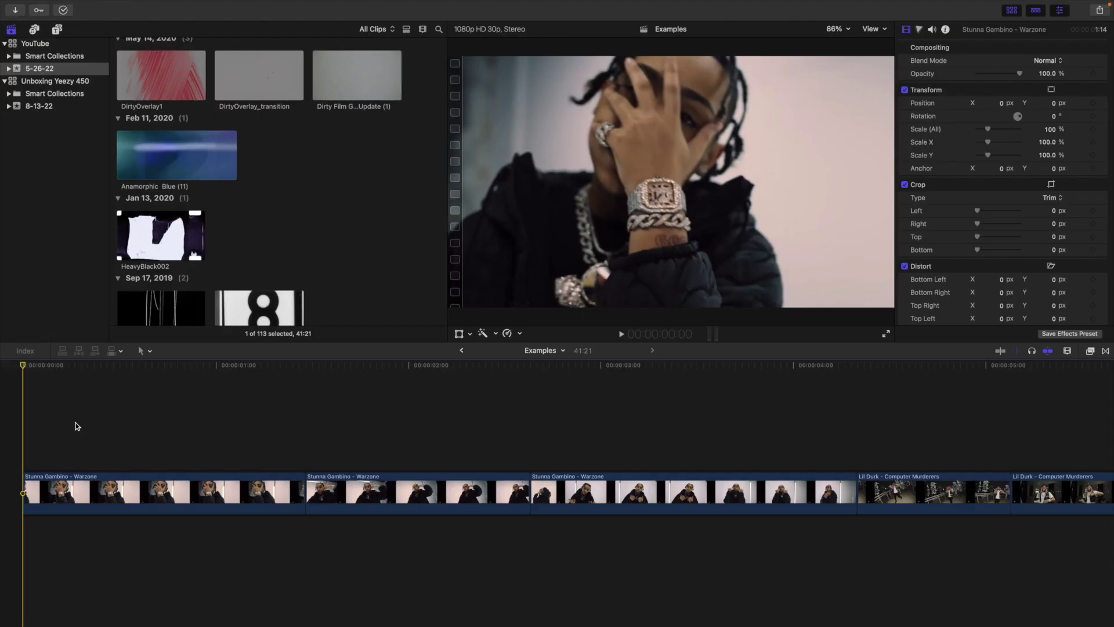
Step: Add a Color Board correction to the first timeline clip and lower its global saturation to -100%
click(119, 427)
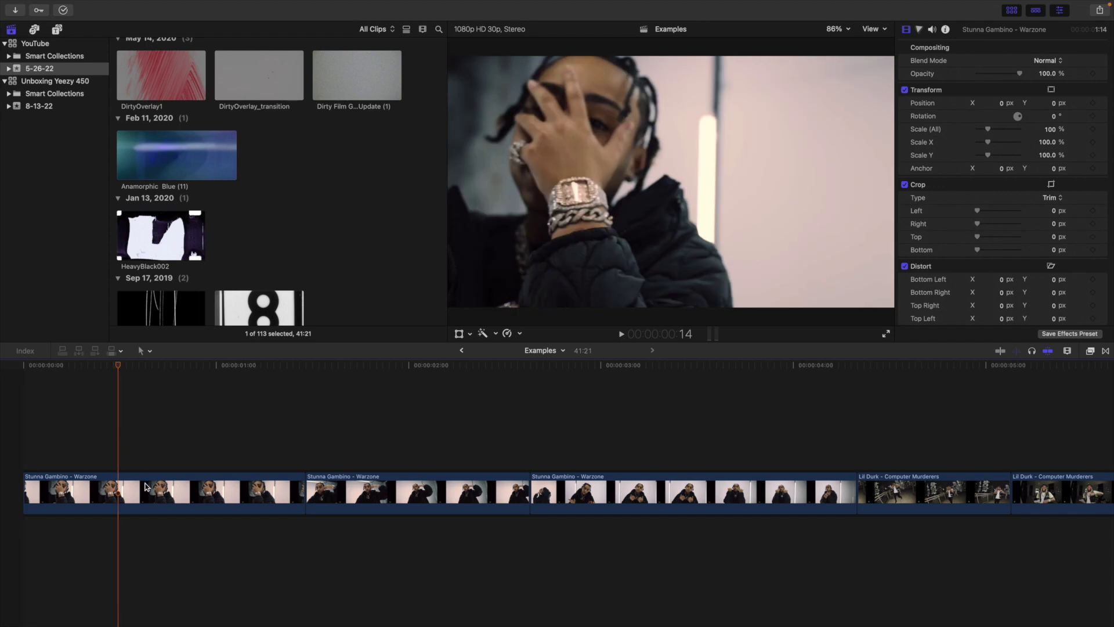
click(146, 486)
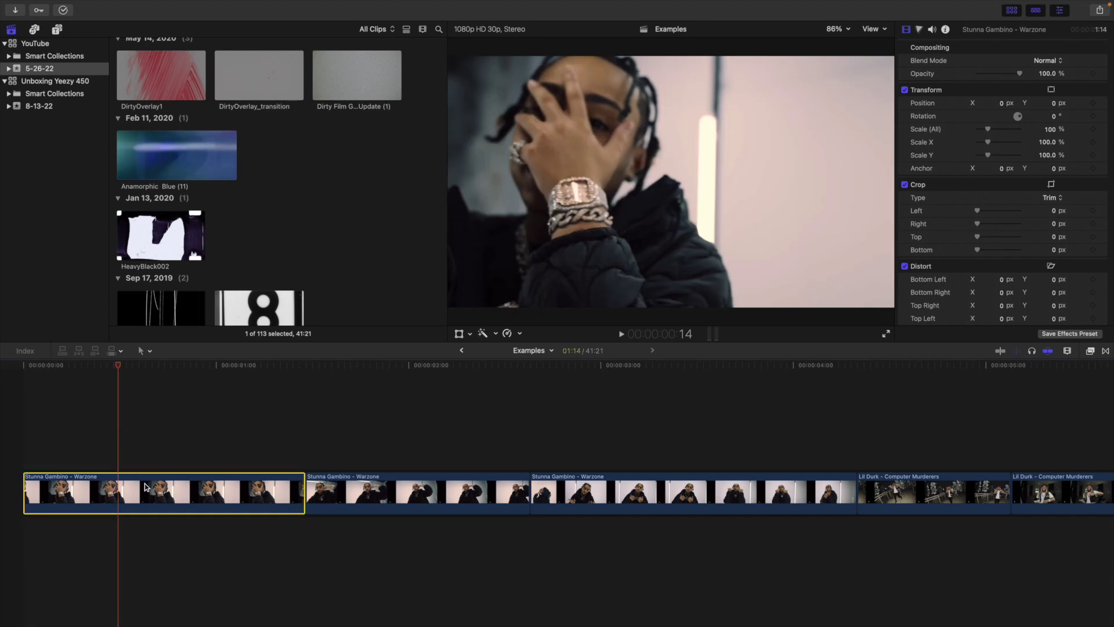
click(919, 30)
click(933, 49)
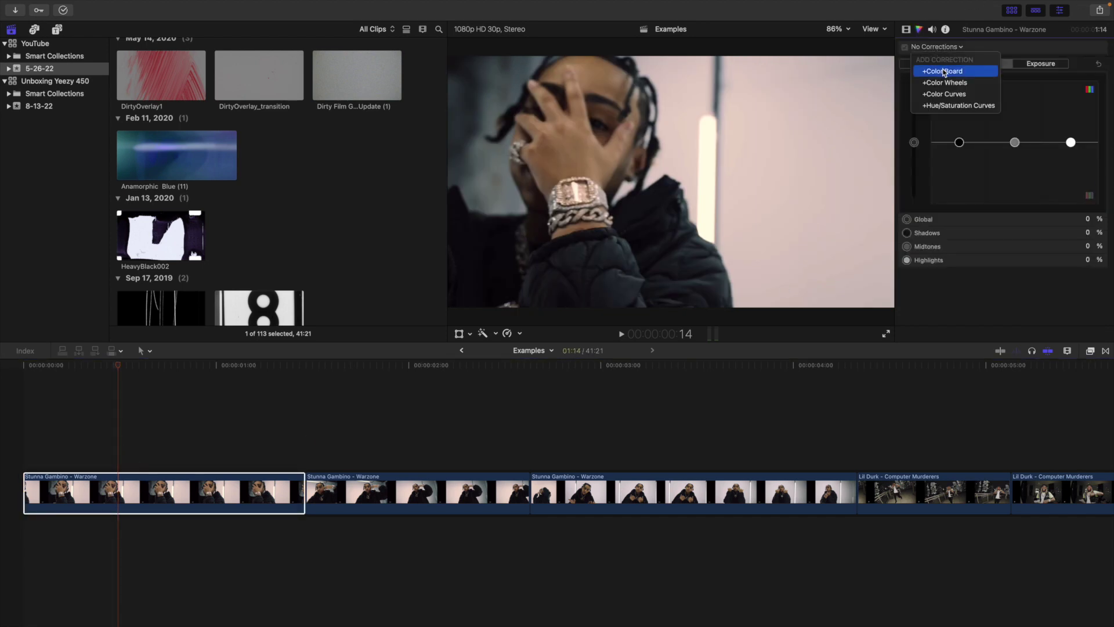
click(943, 69)
drag(915, 147, 914, 203)
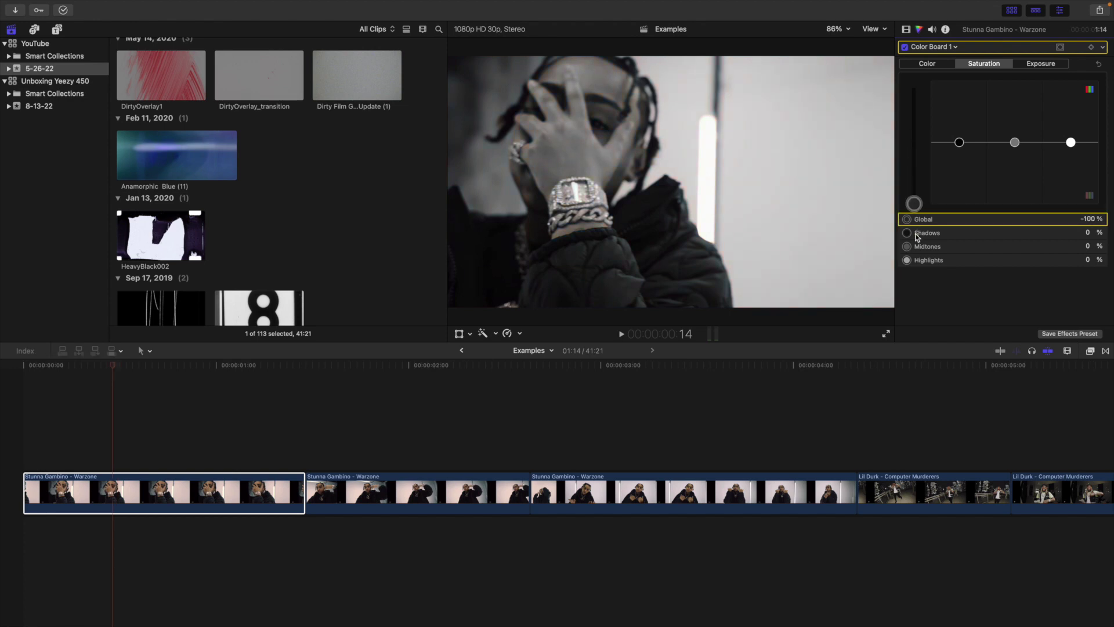
Step: Copy the first clip's color correction onto the second and third Stunna Gambino clips and play back from the start
key(super+c)
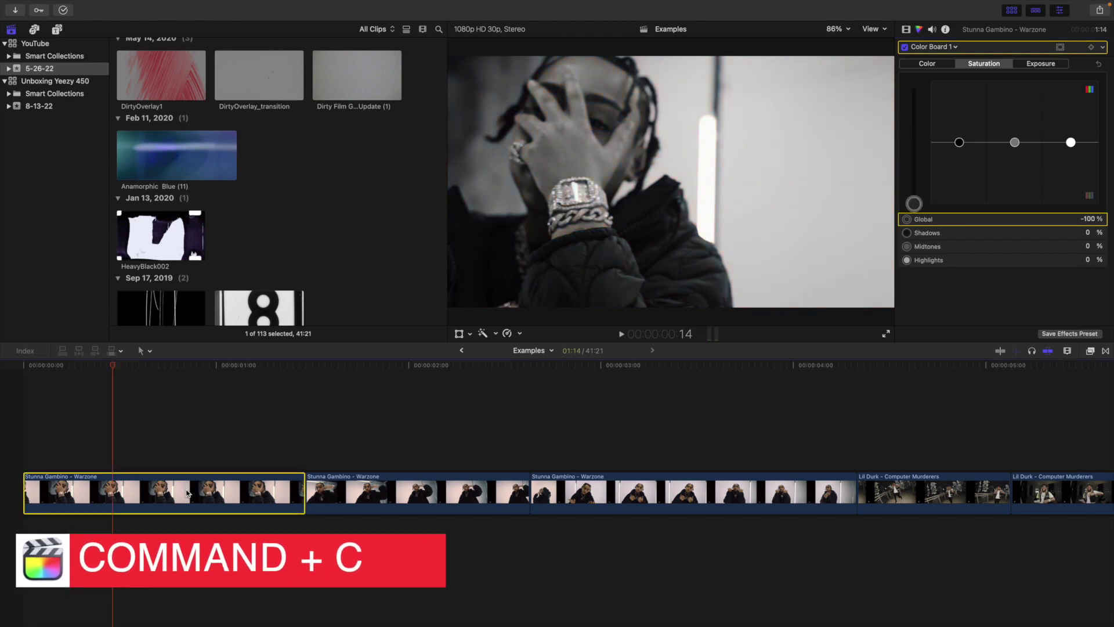
drag(409, 444, 574, 495)
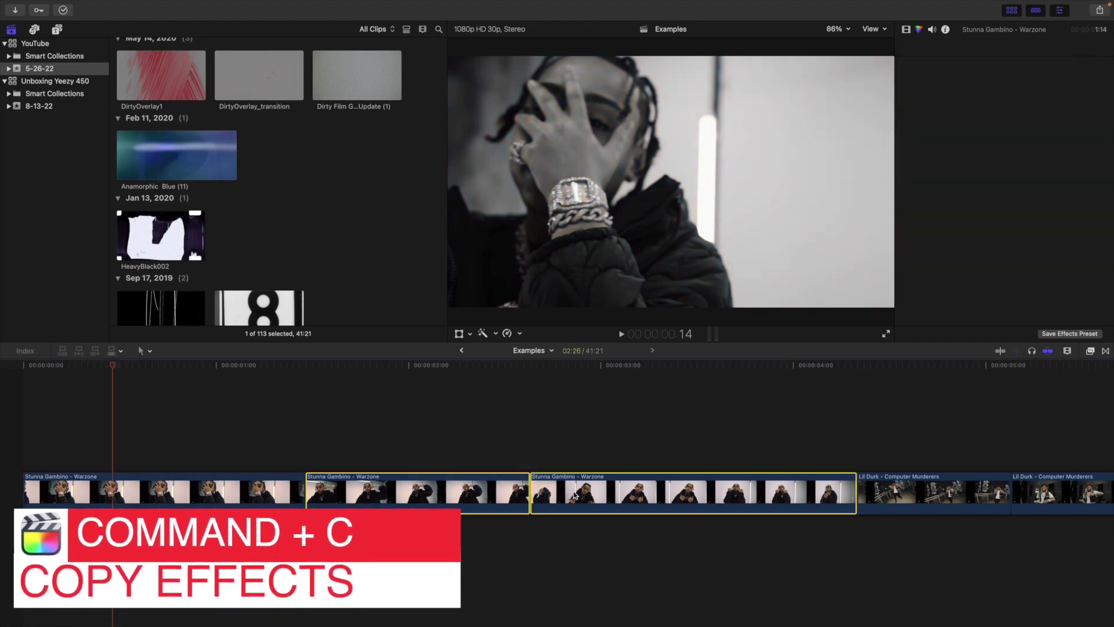
key(shift+super+v)
key(Return)
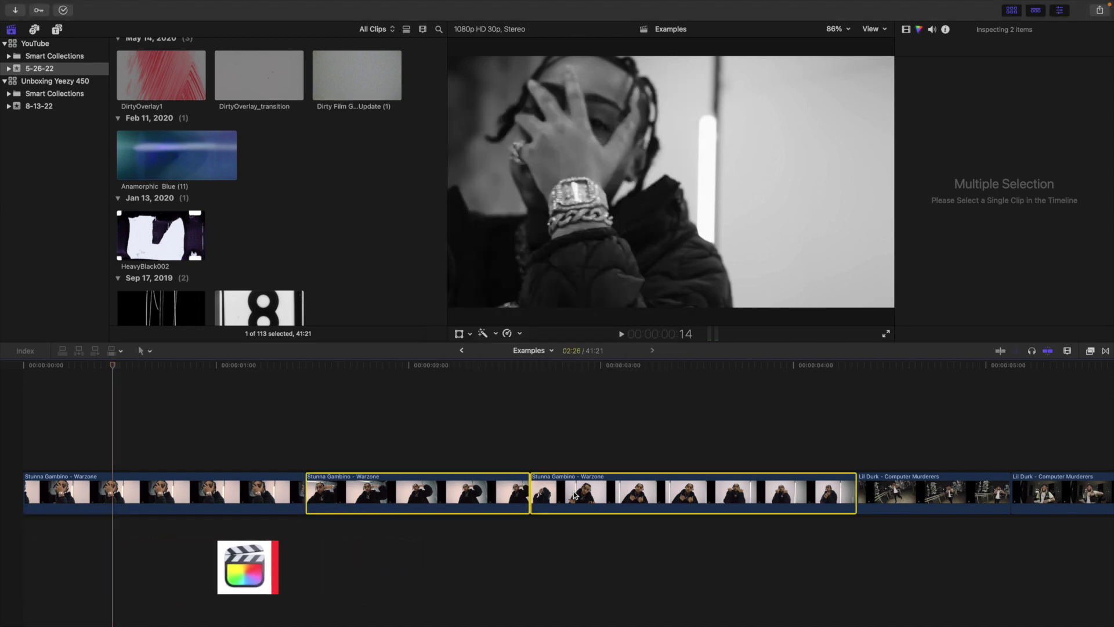
click(19, 455)
key(space)
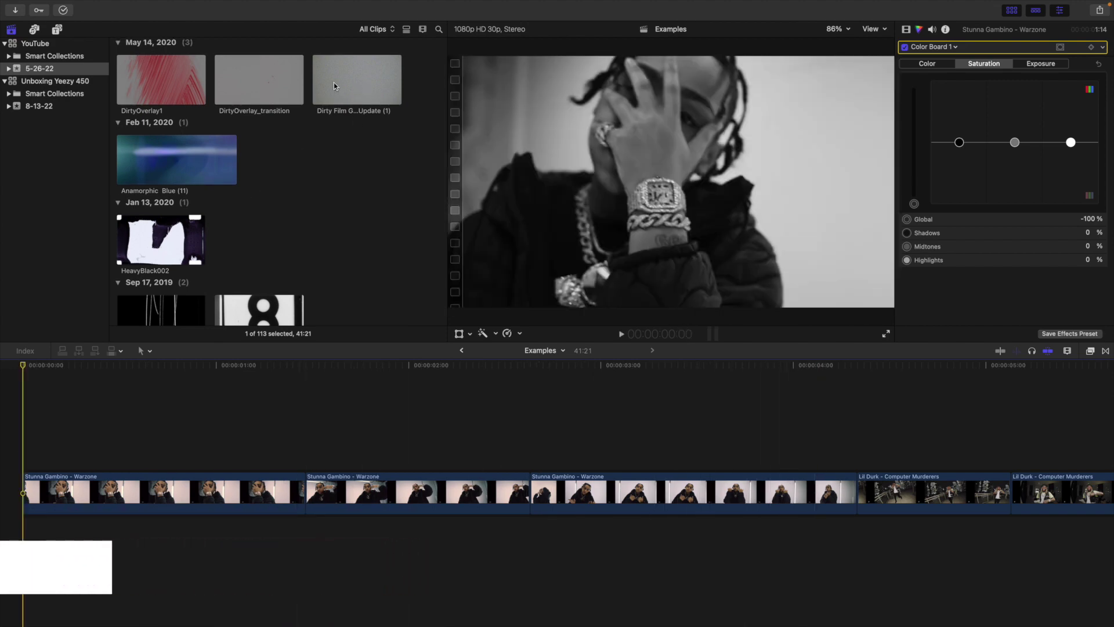
Step: Place the Dirty Film Grain overlay above the timeline start and trim its end to the end of the third clip
drag(336, 80, 20, 428)
click(859, 416)
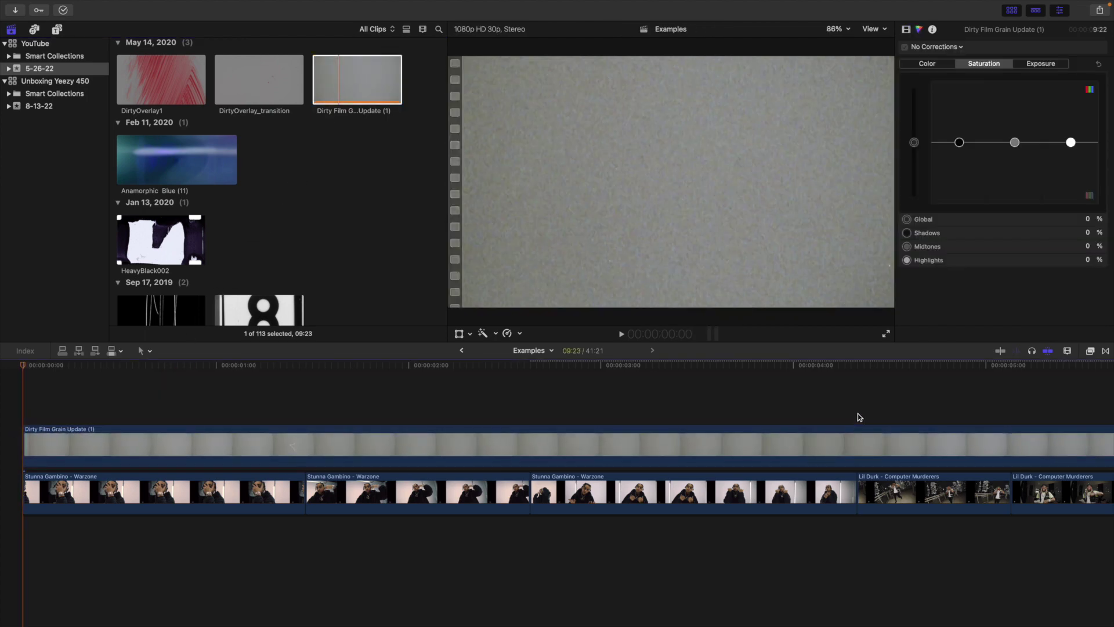
click(858, 451)
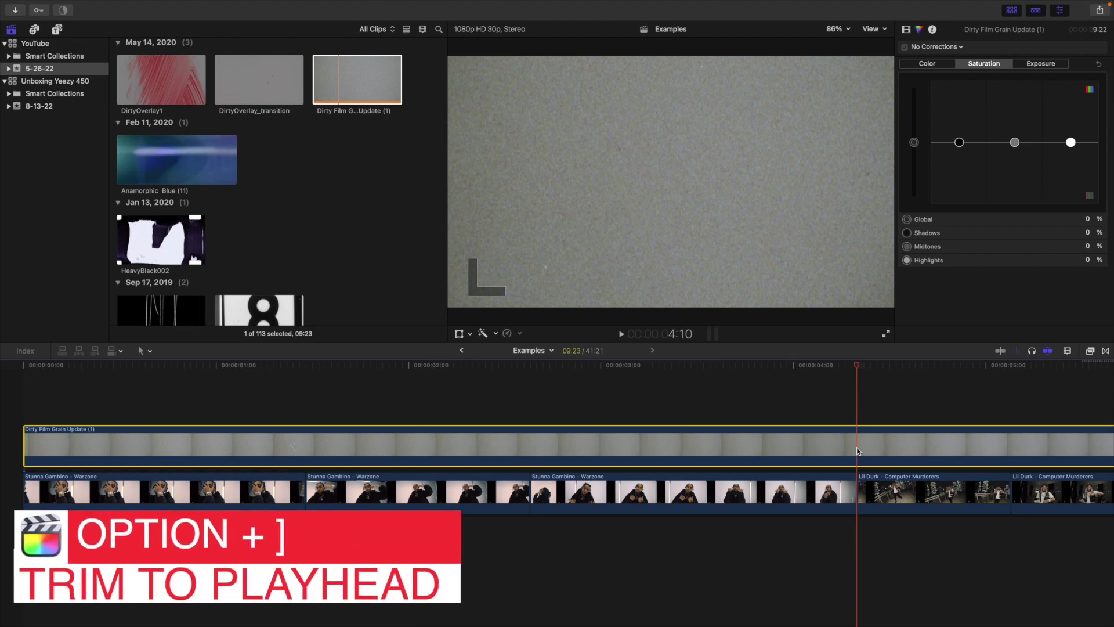
key(alt+bracketright)
Step: Set the Dirty Film Grain overlay's blend mode to Overlay
click(252, 410)
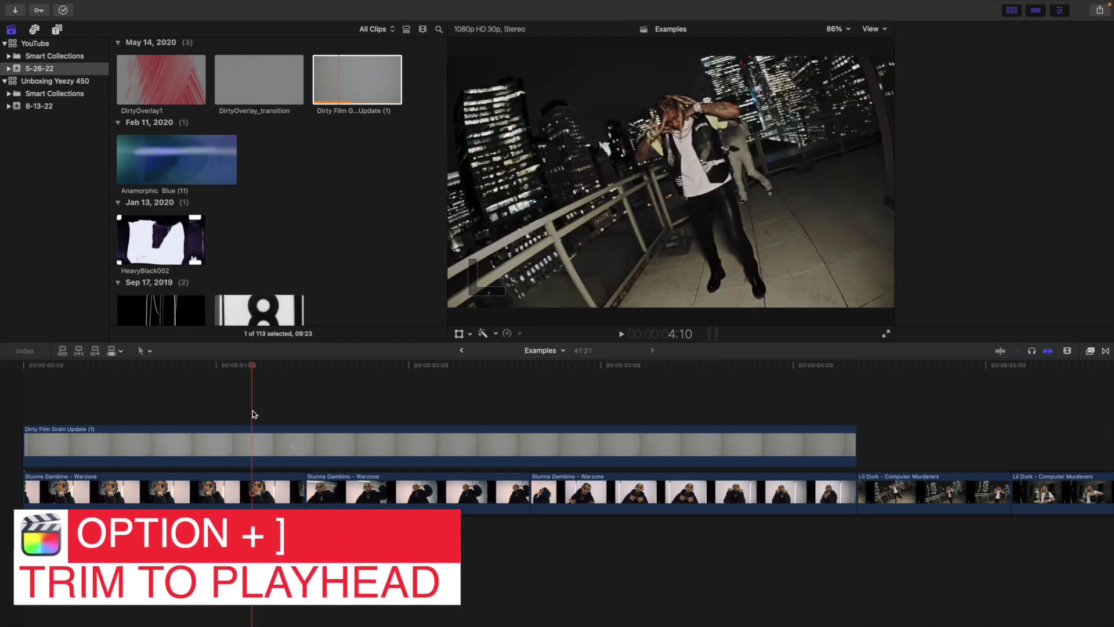
click(250, 438)
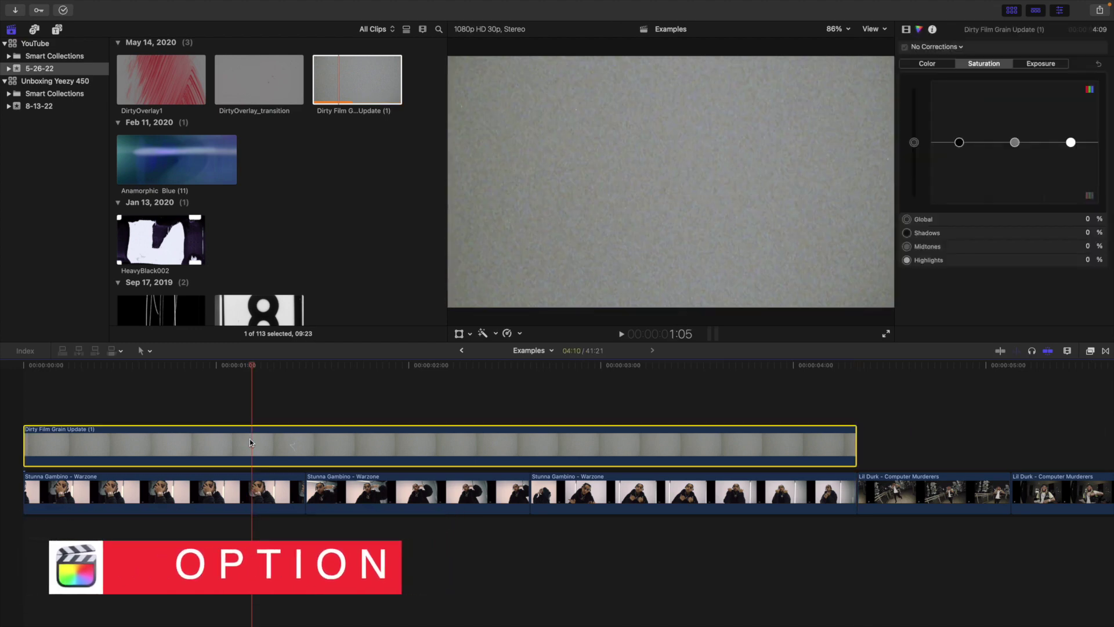
click(906, 29)
click(1052, 63)
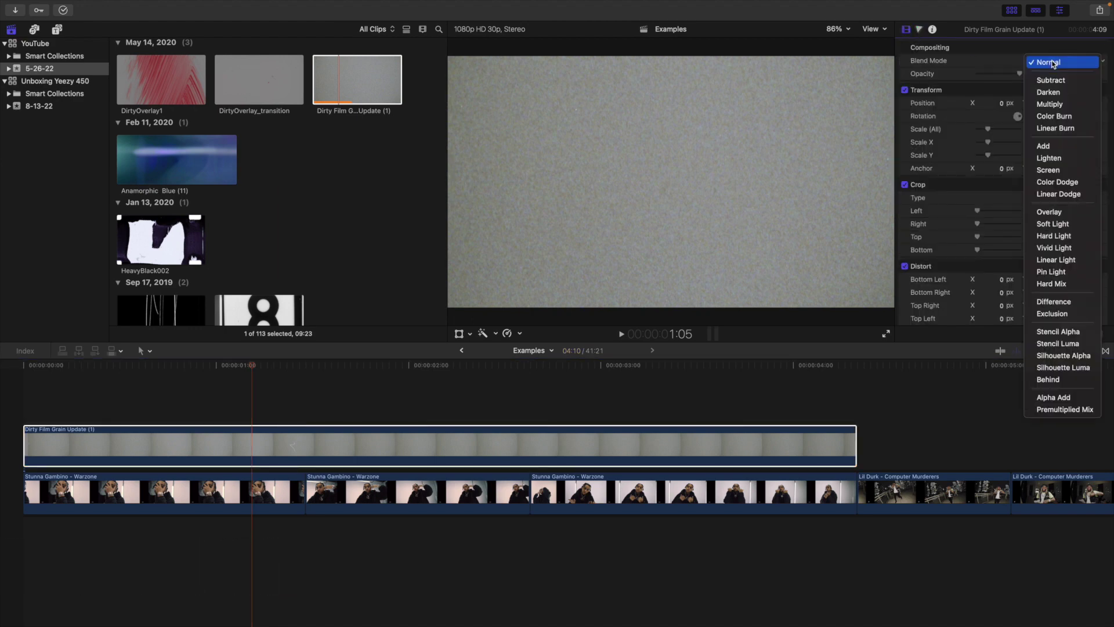
click(1050, 213)
Step: Place Leader_light above the film grain at the timeline start and trim its end to the end of the first clip
drag(237, 282, 5, 400)
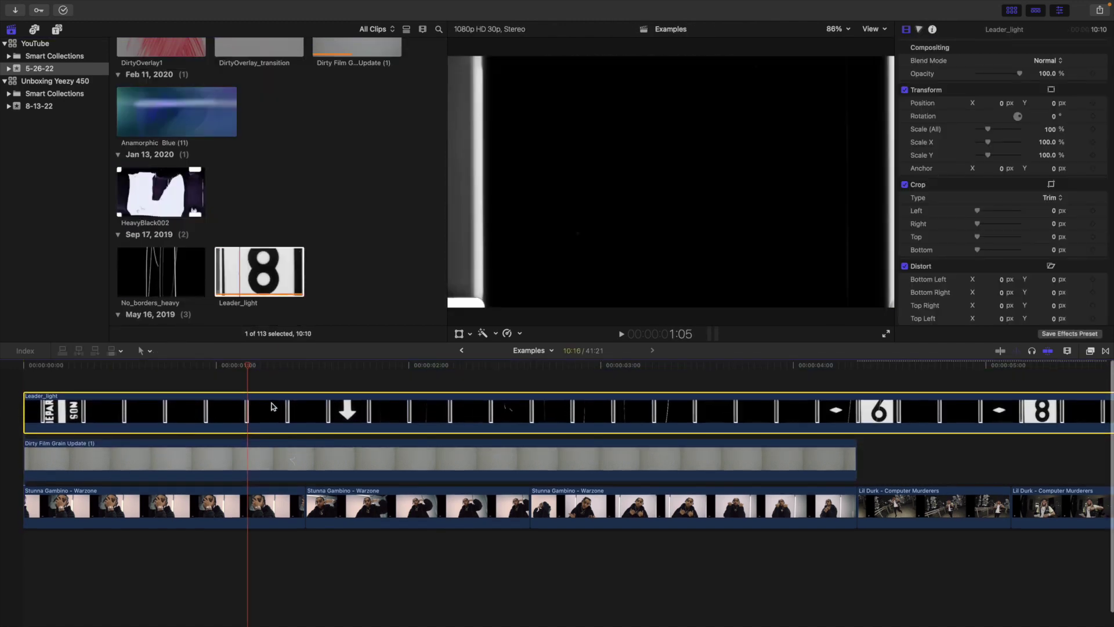
click(306, 413)
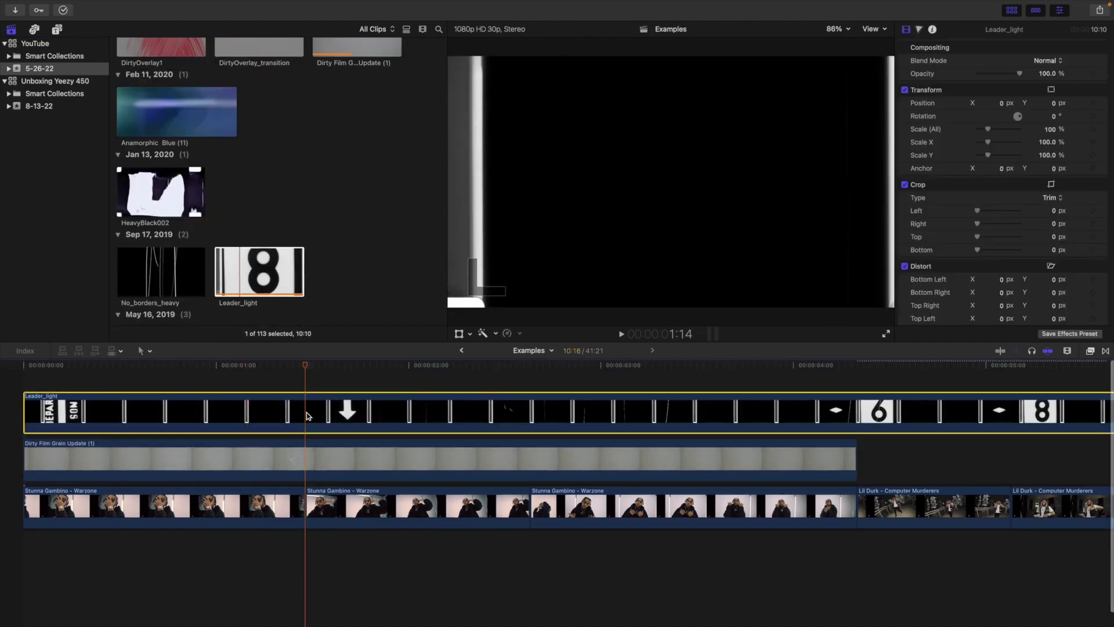
key(alt+bracketright)
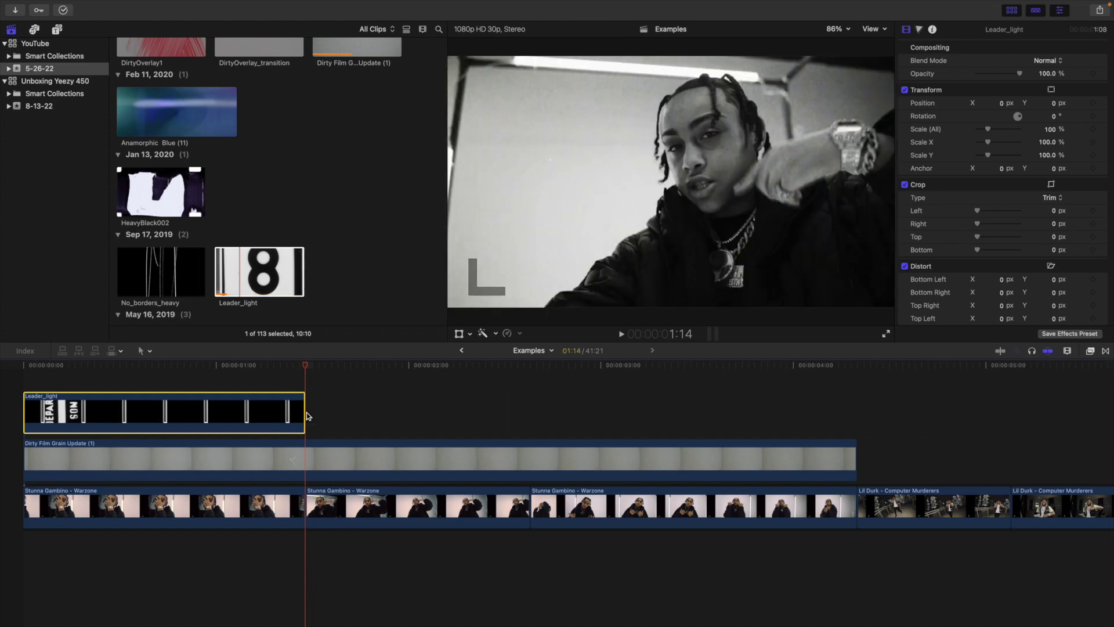
Step: Set the Leader_light overlay's blend mode to Screen
click(176, 381)
click(183, 410)
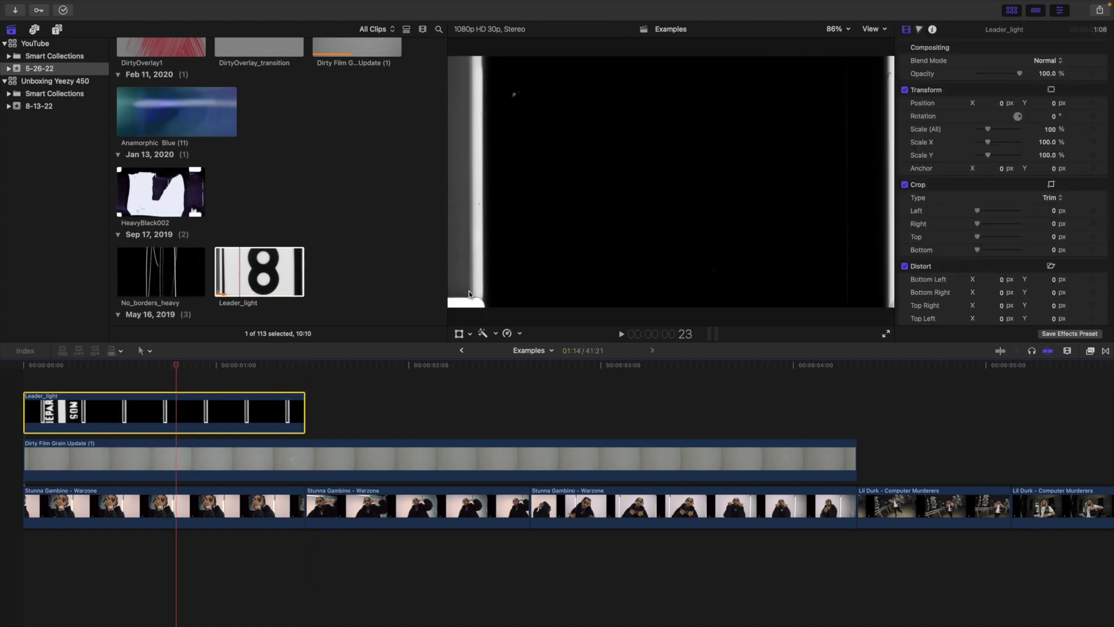
click(1058, 63)
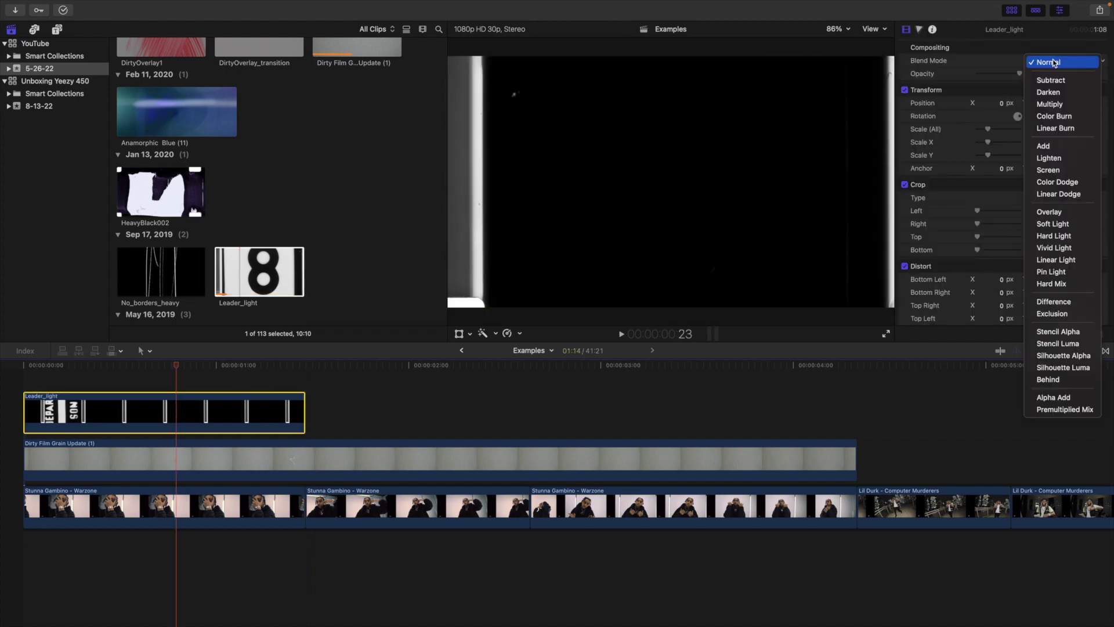
click(1039, 172)
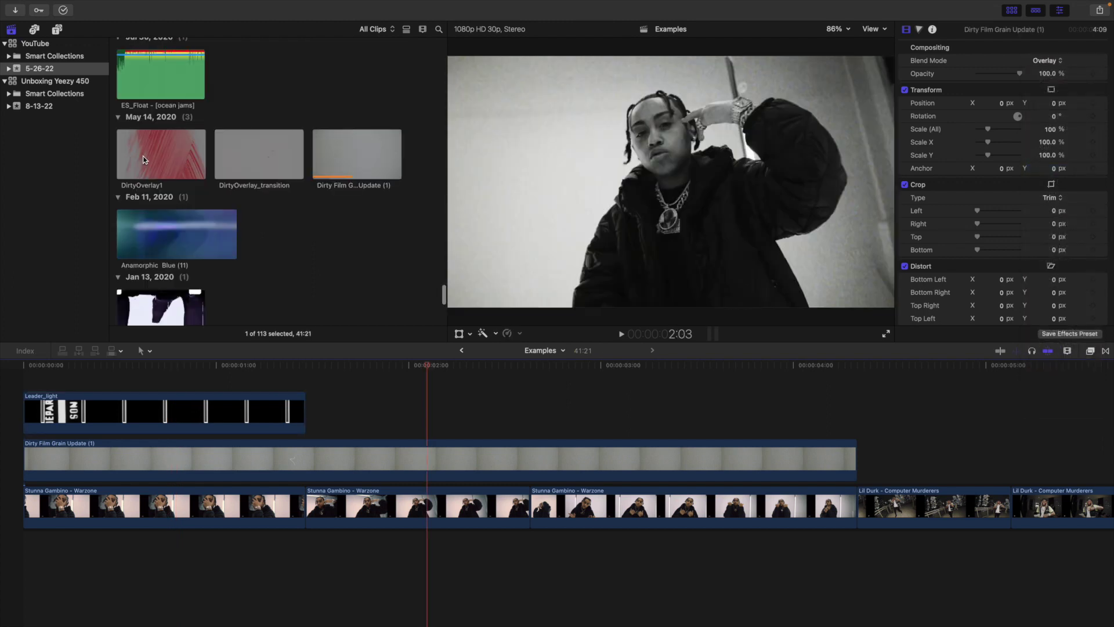
Step: Place DirtyOverlay1 directly after Leader_light above the second clip and trim its end to that clip's end
drag(145, 160, 310, 393)
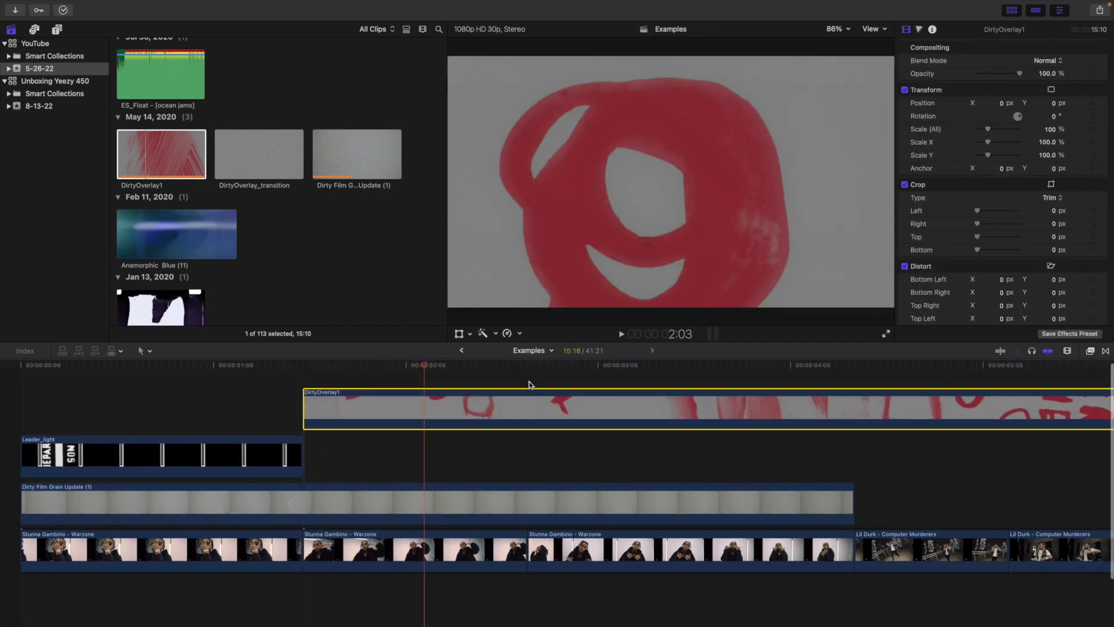
click(528, 406)
key(alt+])
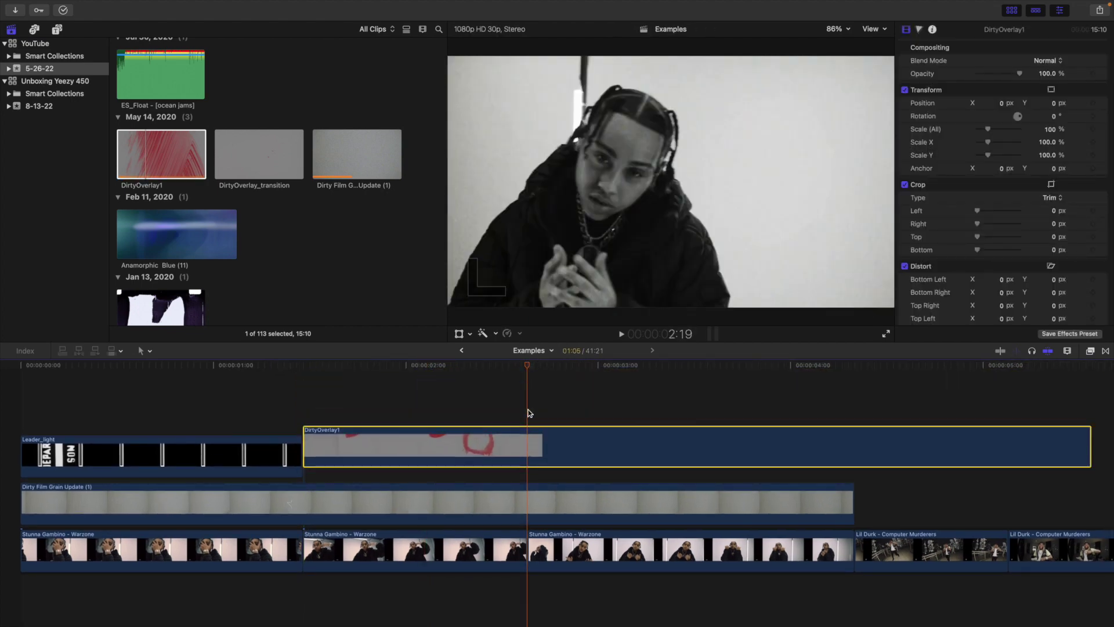
Step: Set the DirtyOverlay1 clip's blend mode to Overlay
click(415, 419)
click(417, 451)
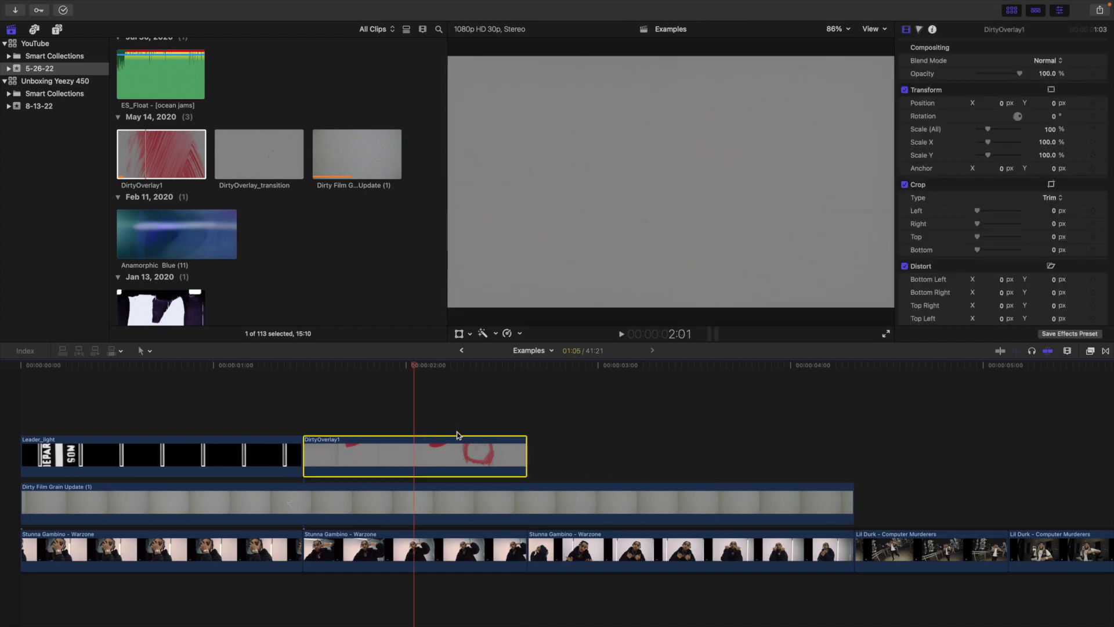
click(457, 449)
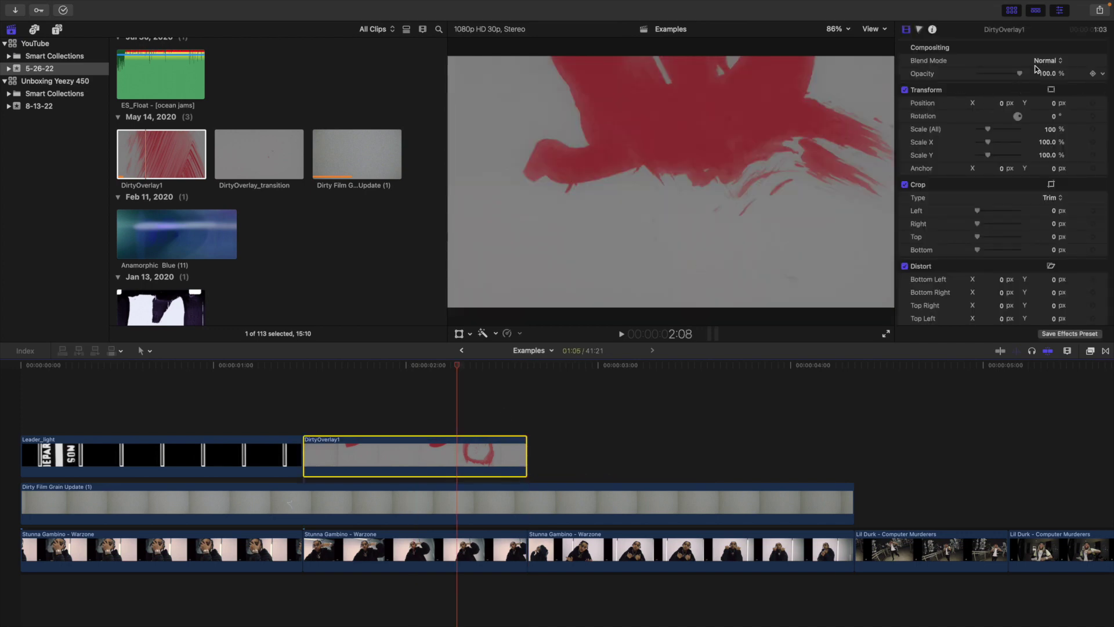
click(1045, 61)
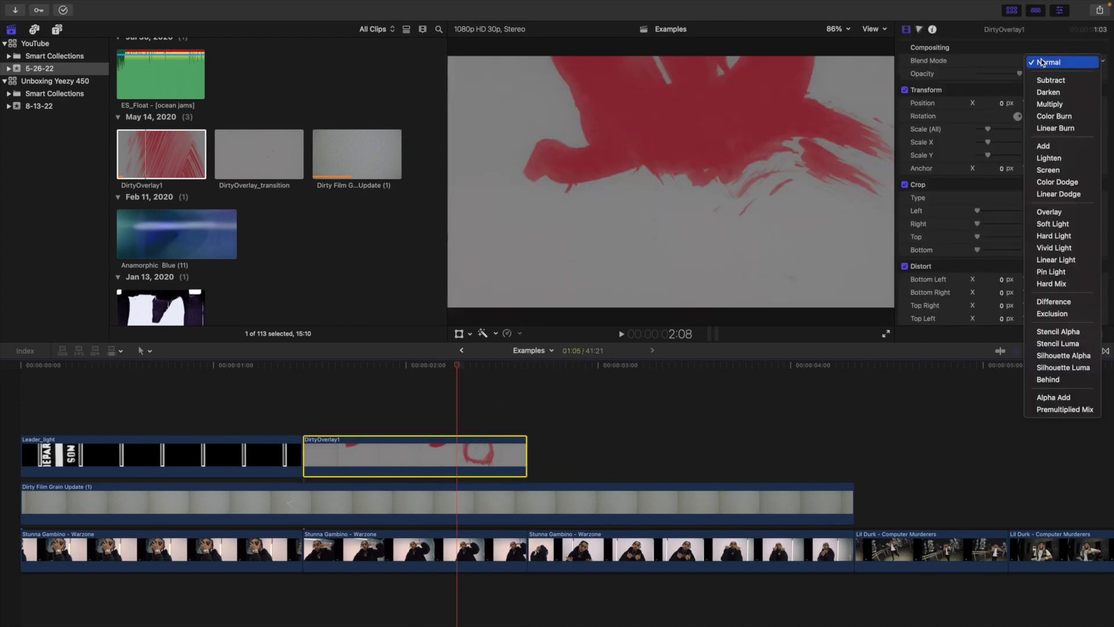
click(1044, 213)
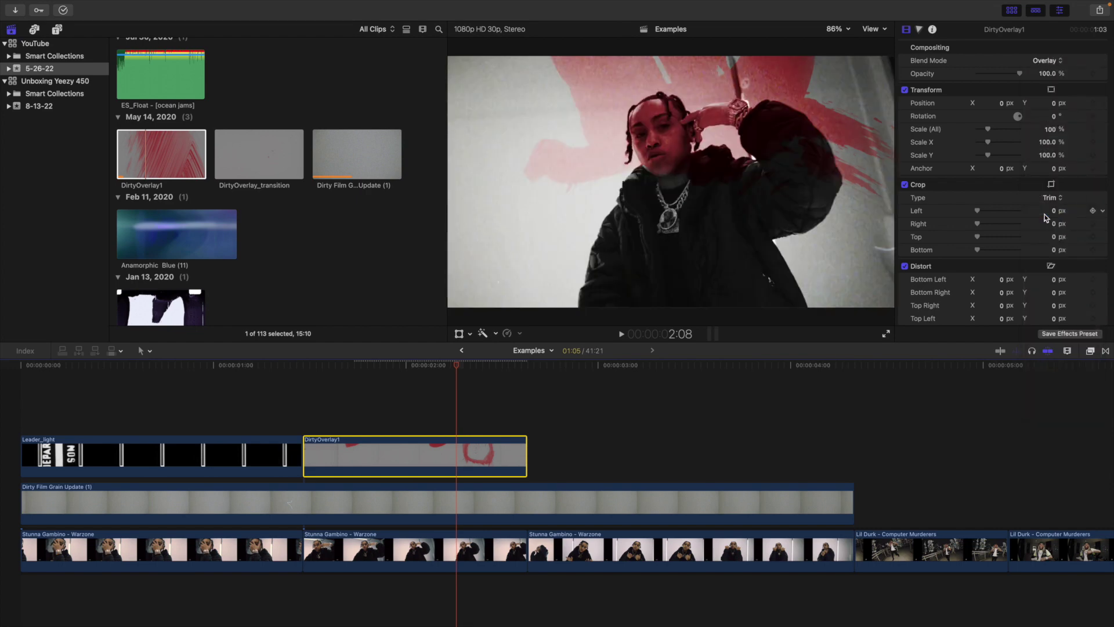
Step: Place No_borders_heavy directly after DirtyOverlay1 above the third clip and trim its end to the film grain's end
drag(161, 218, 462, 440)
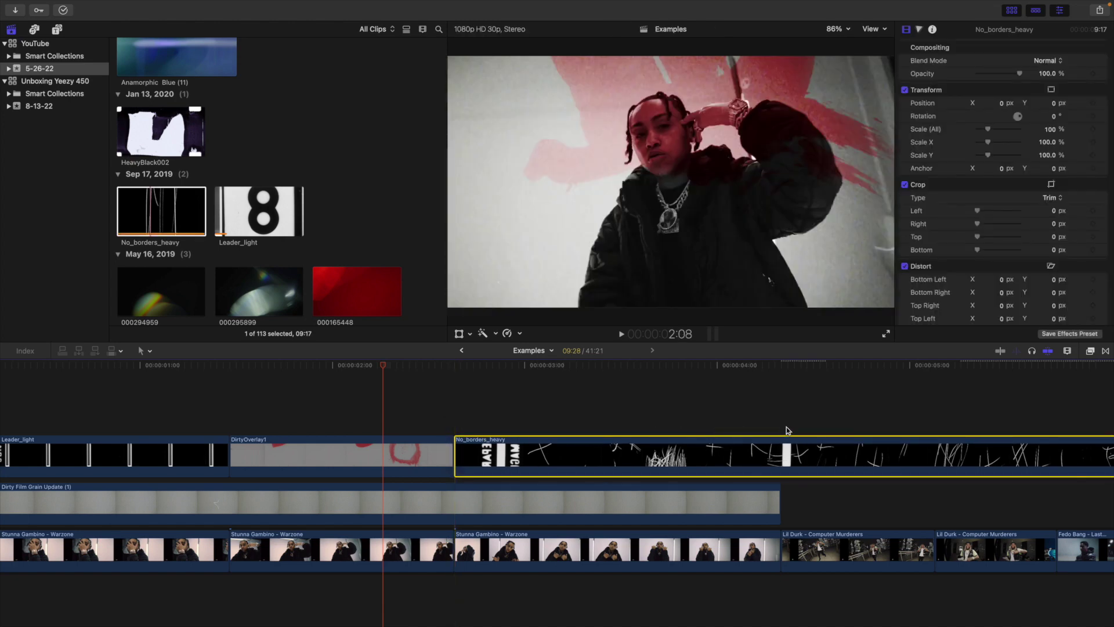
click(789, 462)
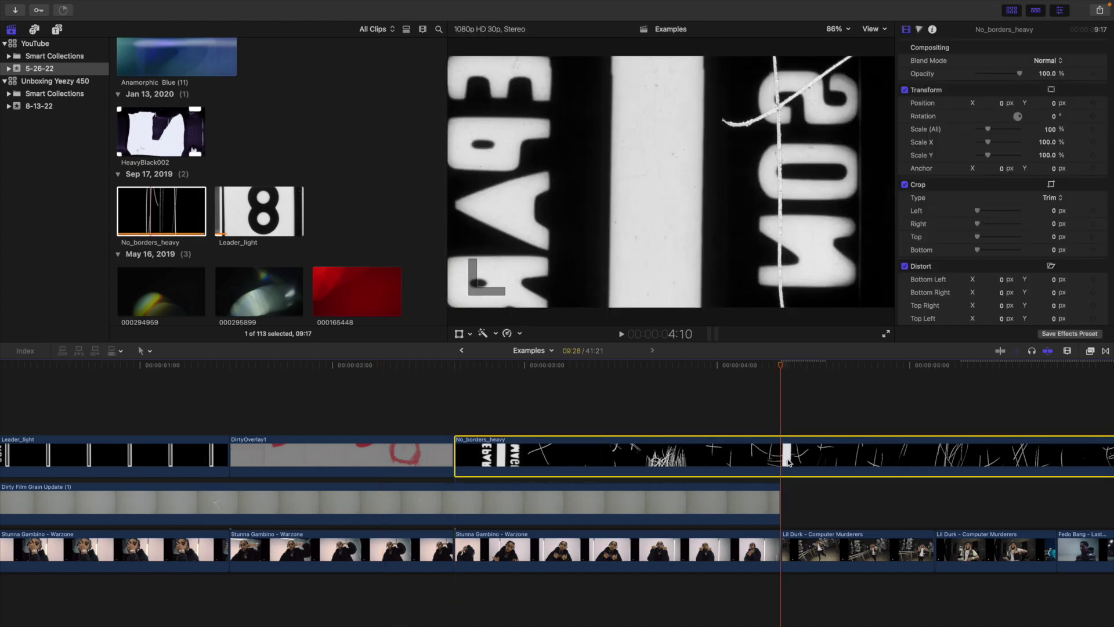
key(alt+])
Step: Set the No_borders_heavy overlay's blend mode to Screen
click(600, 416)
click(611, 435)
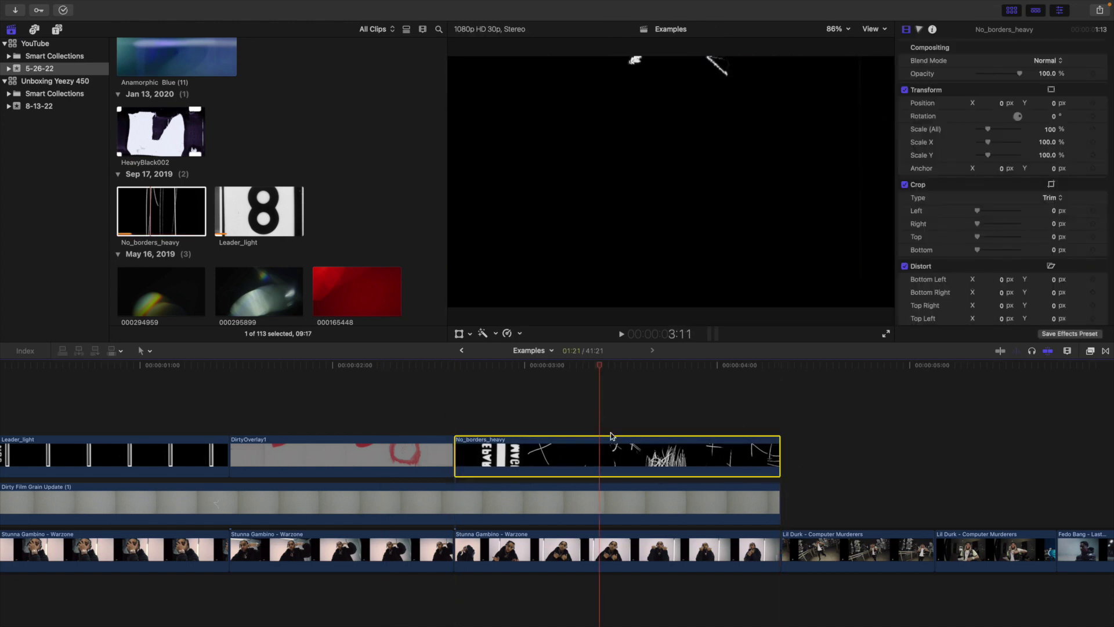
click(651, 416)
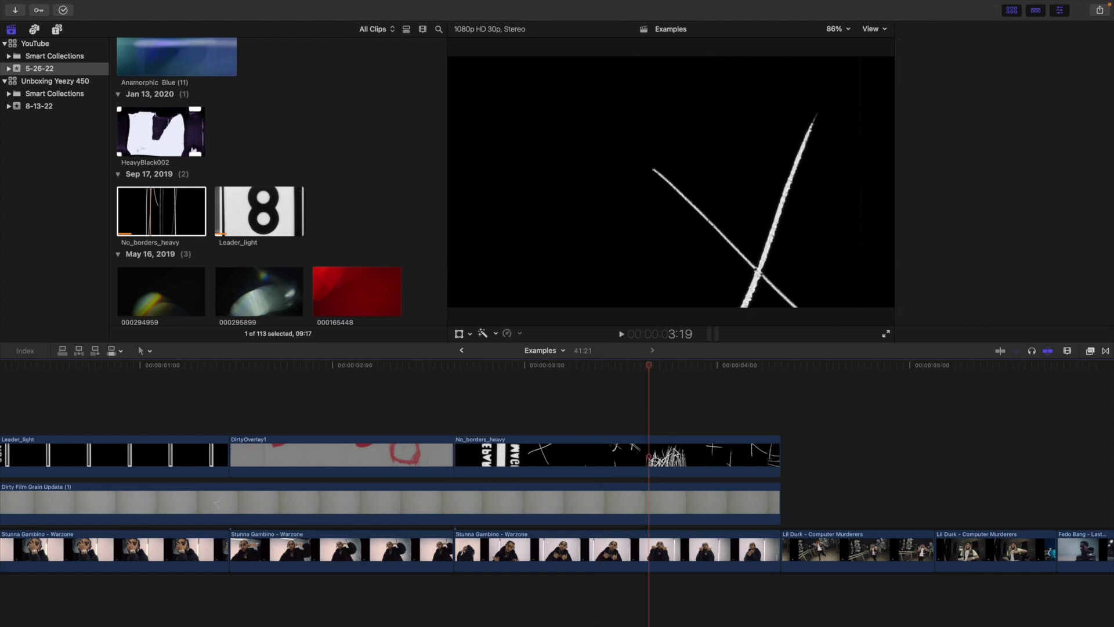
click(682, 446)
click(1043, 61)
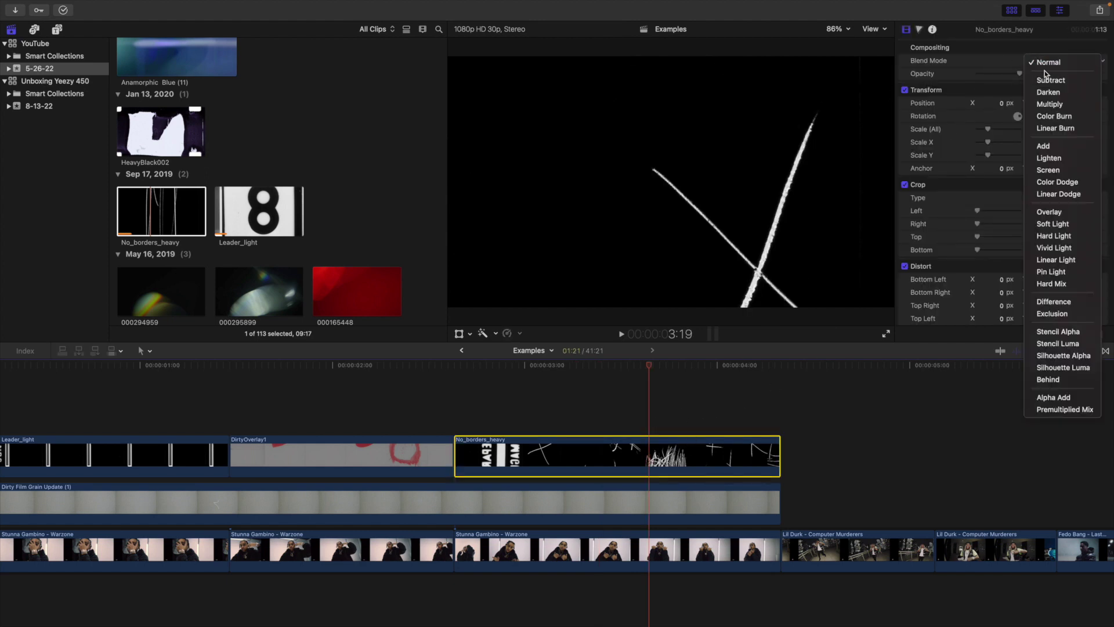
click(1047, 171)
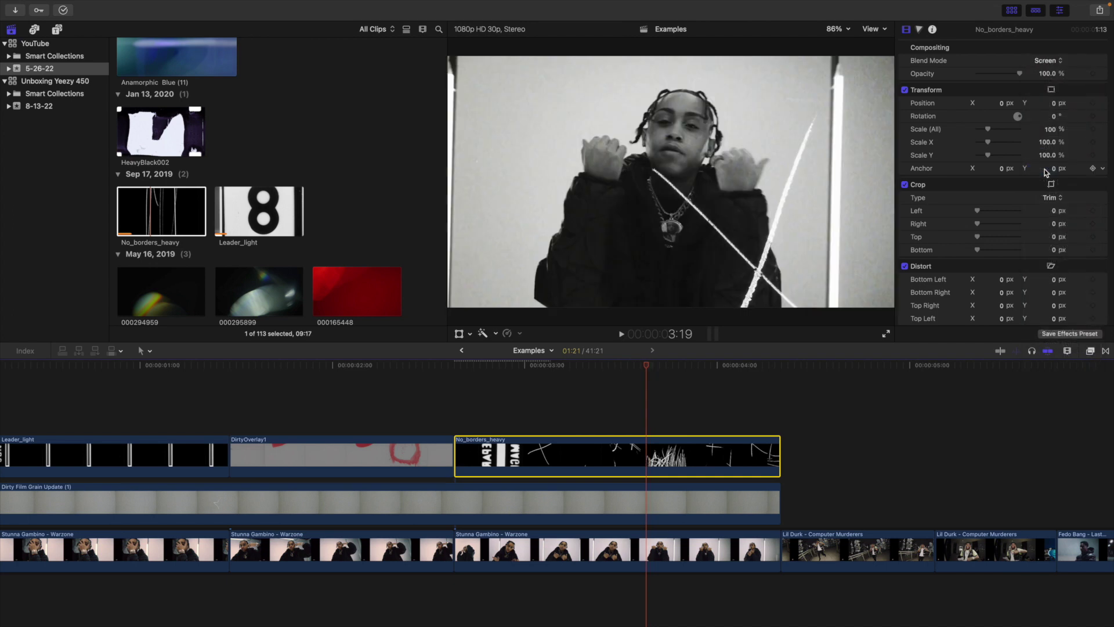
Step: Place the HeavyBlack002 clip on a new layer above DirtyOverlay1 and the start of No_borders_heavy
drag(161, 131, 253, 407)
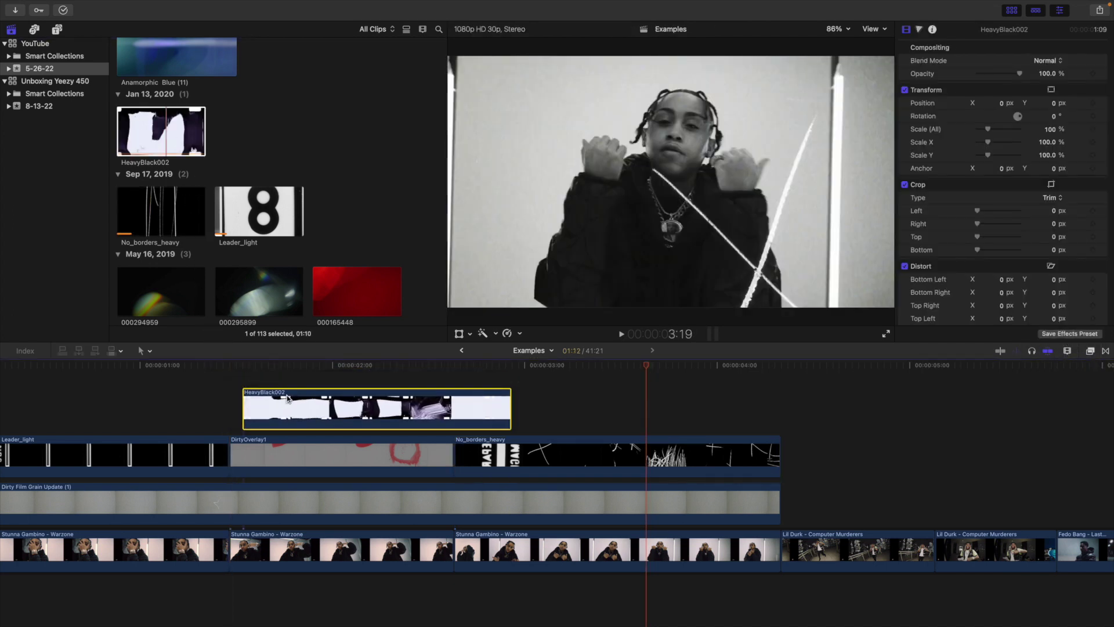
click(304, 384)
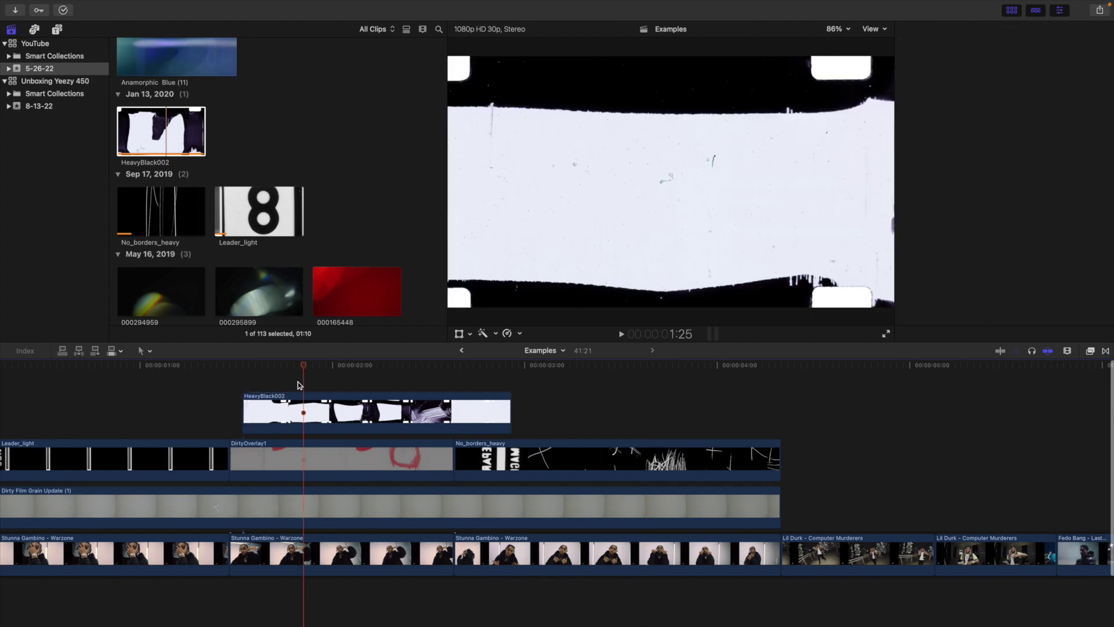
Step: Go through HeavyBlack002 frame by frame and mark its almost fully black frame at 2:13
click(321, 419)
key(Right)
key(Right)
key(Right)
key(Right)
key(Right)
key(Right)
key(Right)
key(Right)
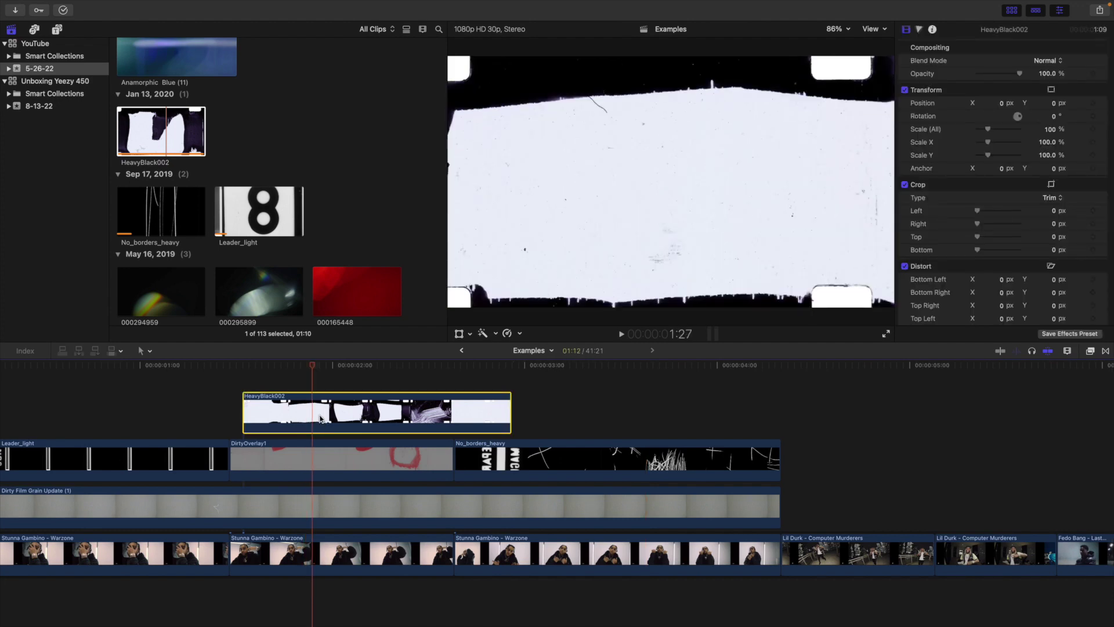
key(Right)
key(Right)
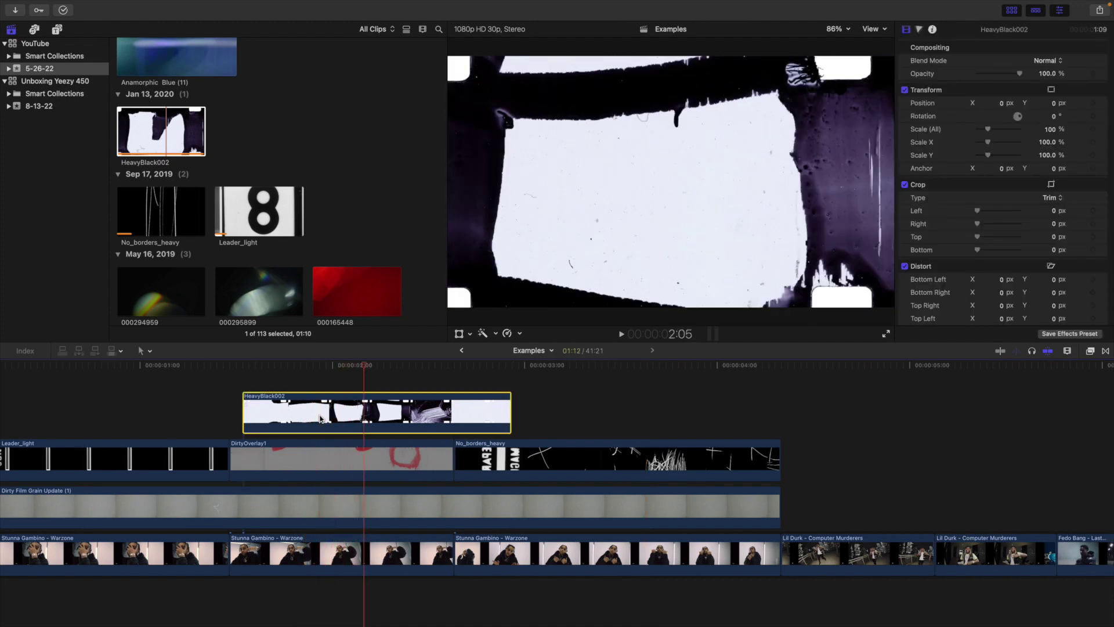
key(Right)
key(Right)
key(Right)
key(Right)
key(Right)
key(Right)
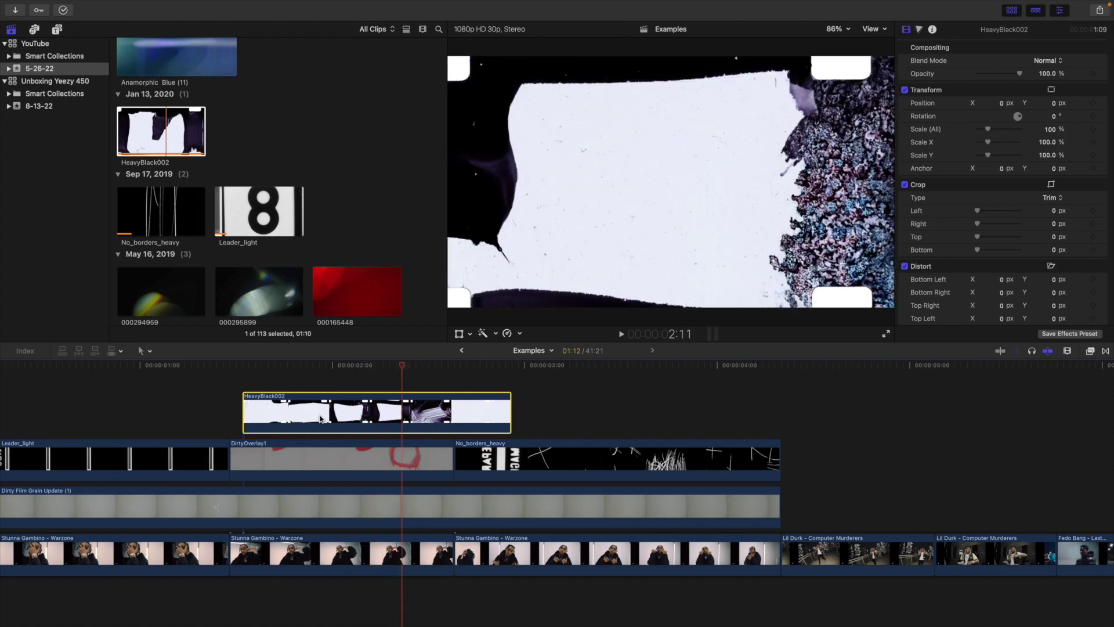
key(Right)
key(Left)
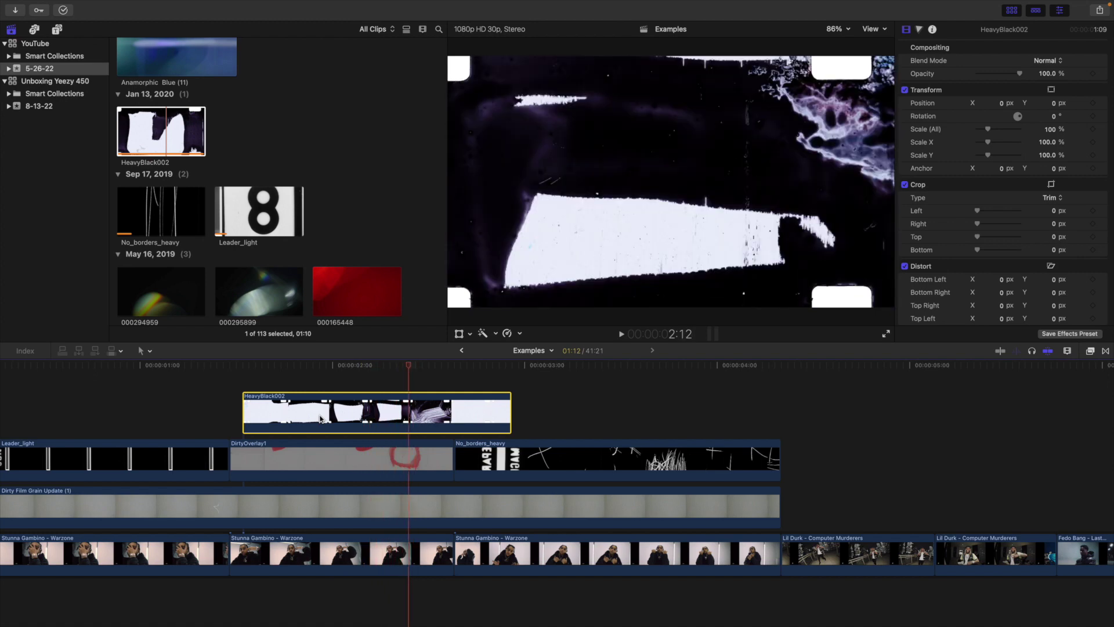
key(Right)
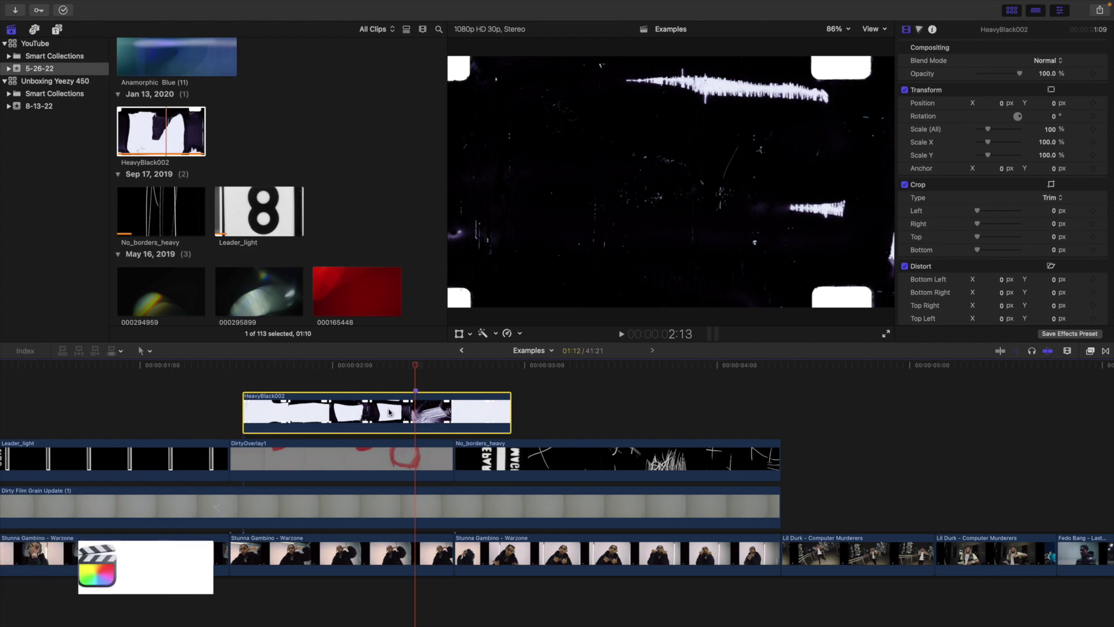
Step: Move HeavyBlack002 so its marker lines up with the cut between the second and third clips
mouse_move(408, 427)
mouse_down()
mouse_move(419, 422)
mouse_move(387, 413)
mouse_move(445, 414)
mouse_move(428, 414)
mouse_up()
click(453, 380)
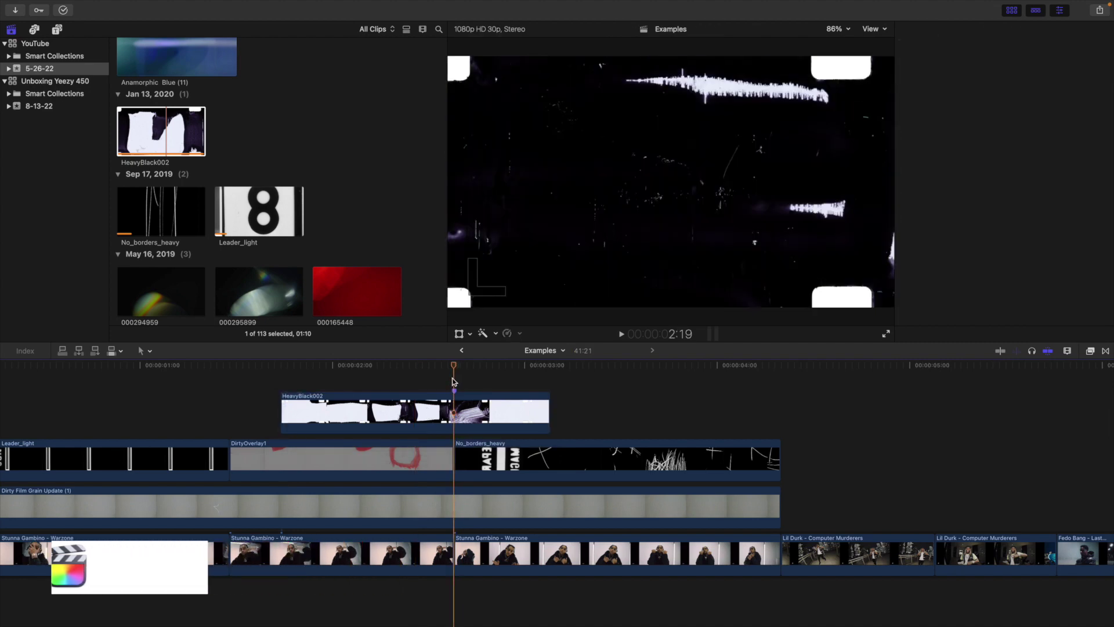
Step: Set HeavyBlack002's blend mode to Multiply and play the timeline from its beginning
click(444, 409)
click(423, 383)
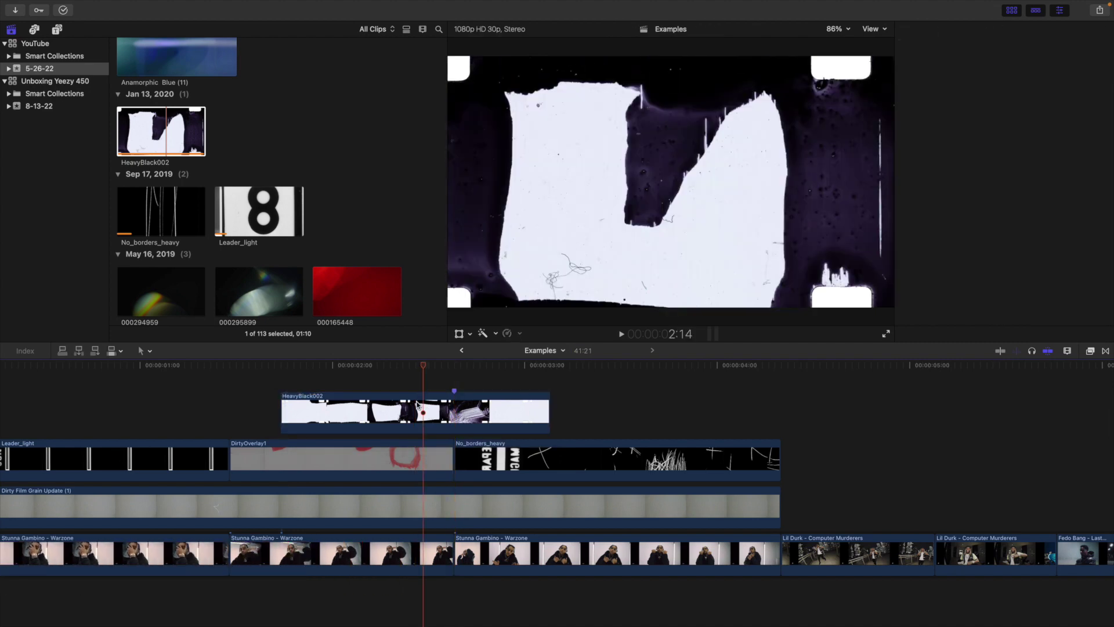
click(417, 405)
click(1042, 61)
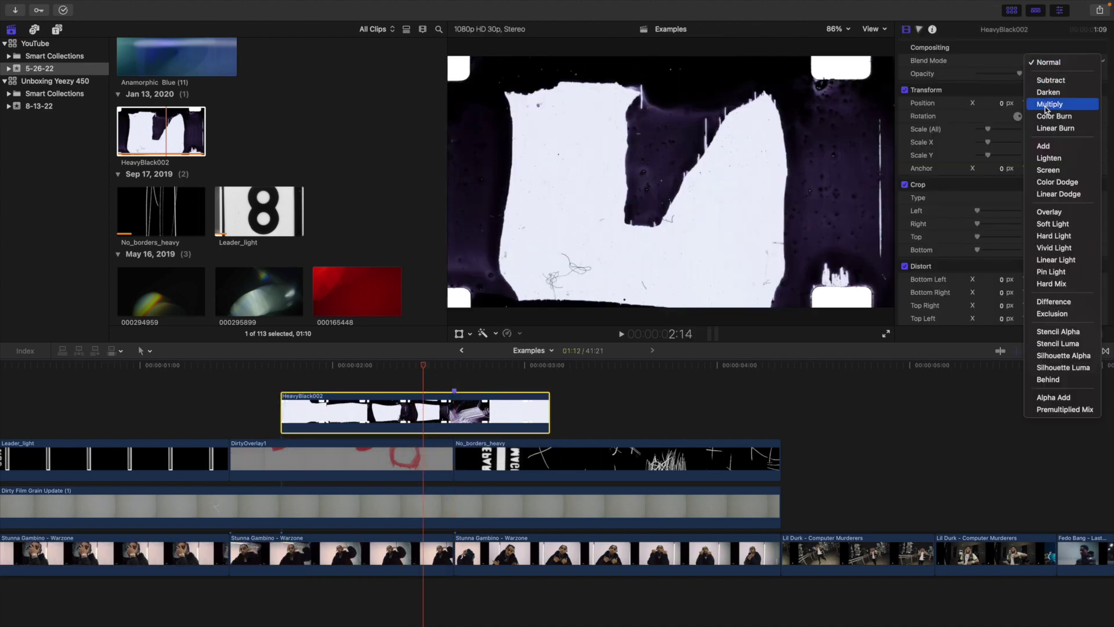
click(1047, 104)
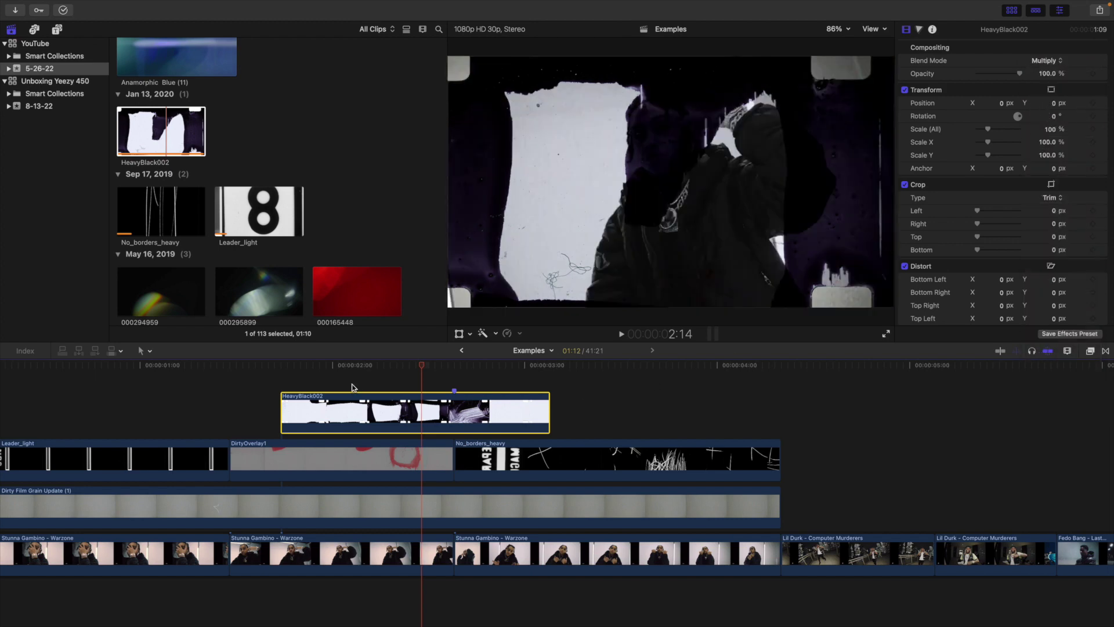
click(352, 387)
scroll(2, 454, left, 2)
key(Home)
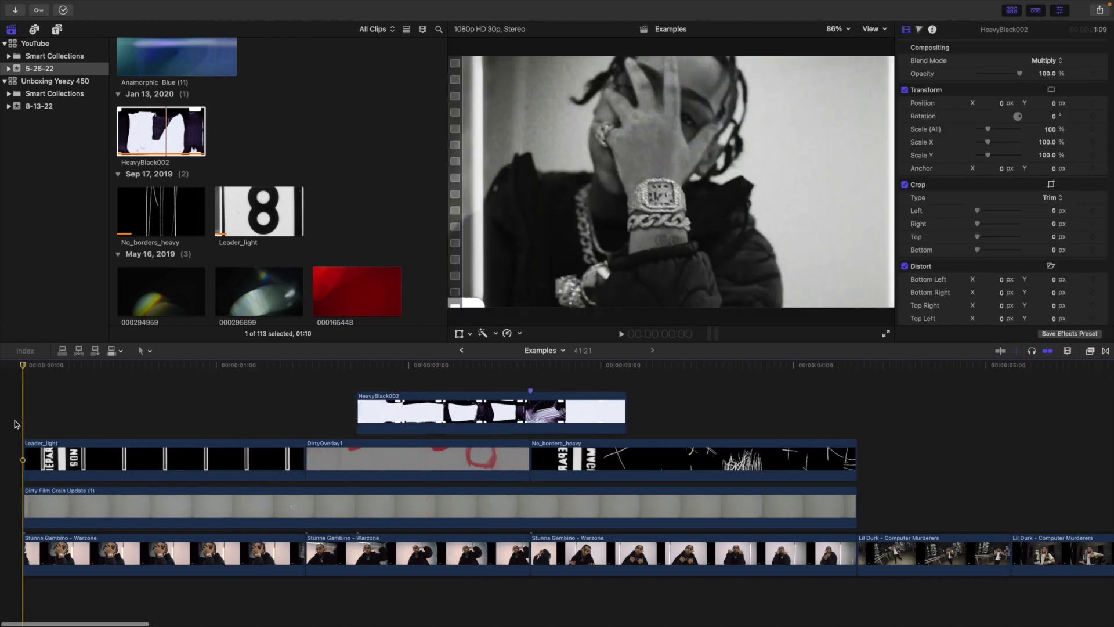
key(space)
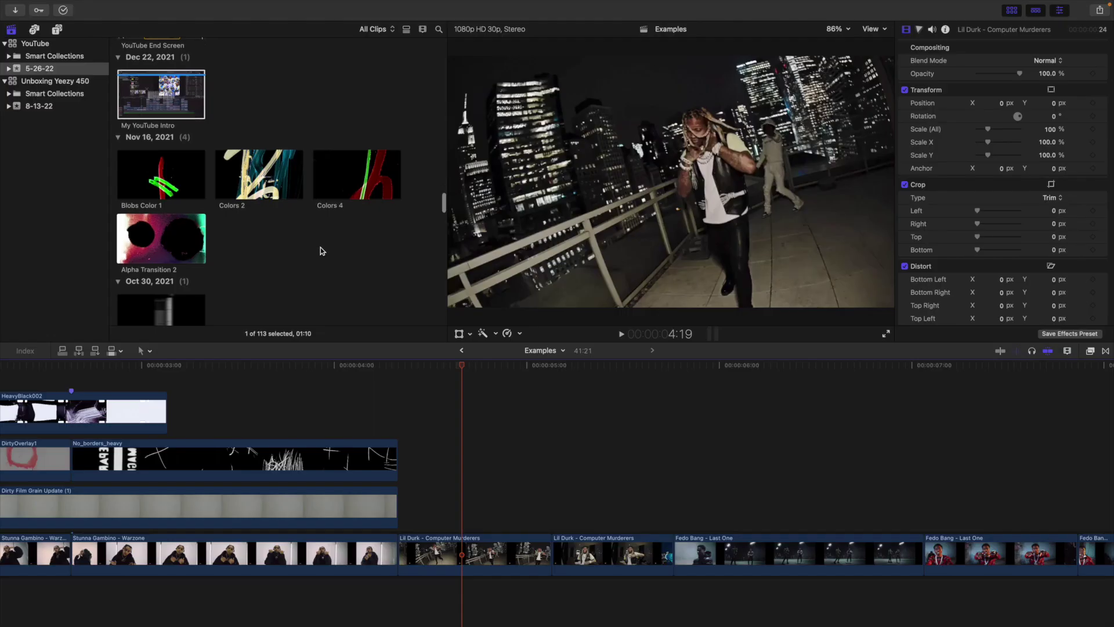
Step: Place the Colors 2 overlay above the first Lil Durk clip and lower its audio to -10 dB
click(245, 172)
drag(312, 317, 409, 501)
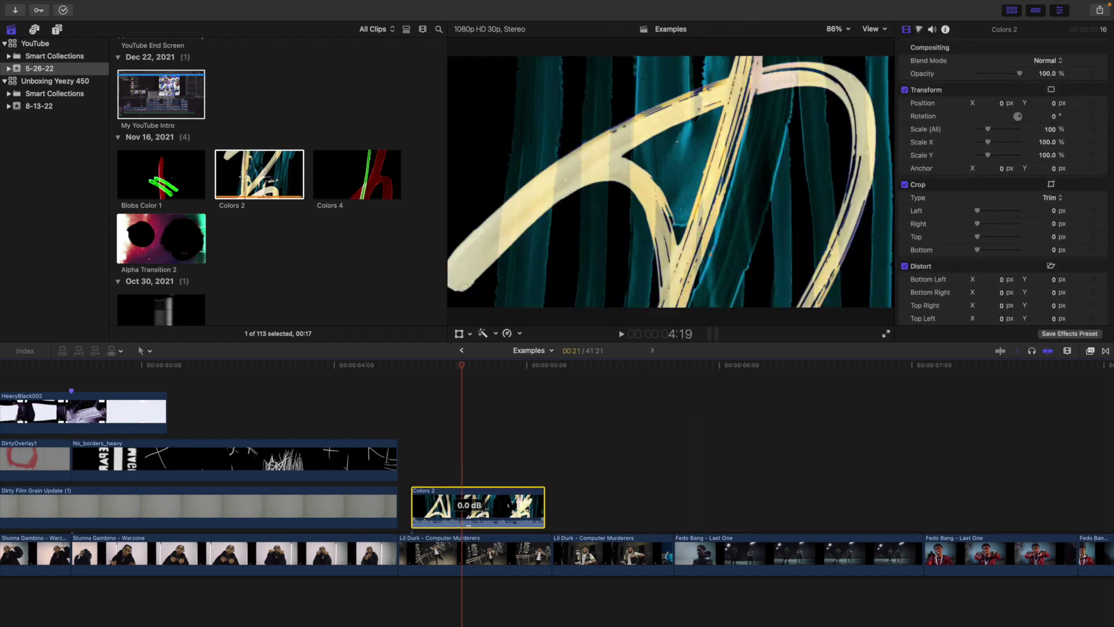
drag(469, 523, 469, 524)
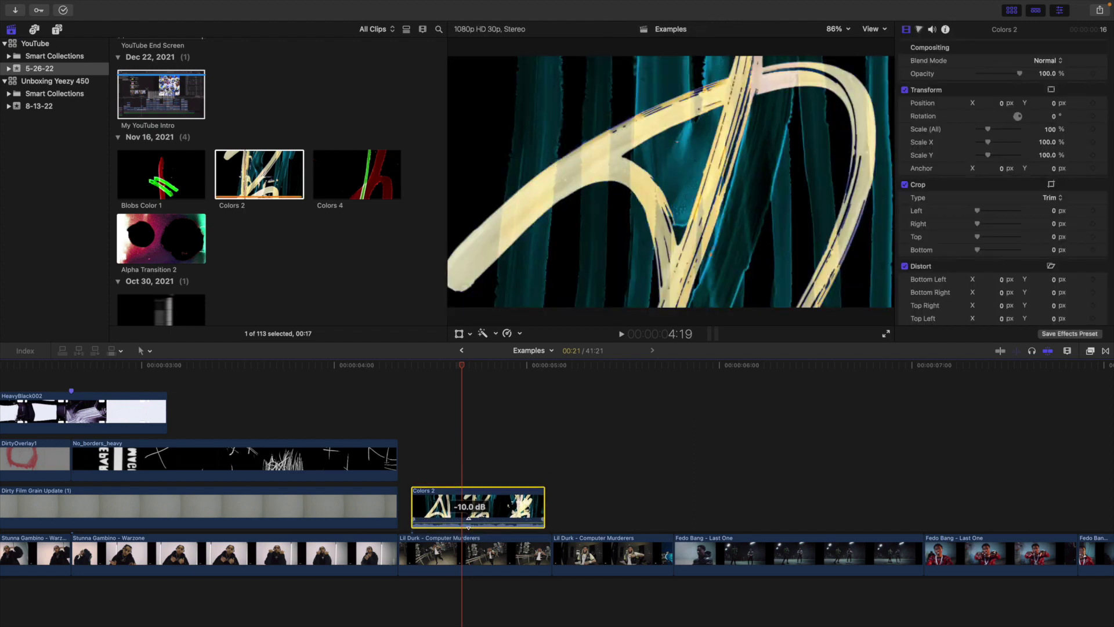
Step: Set the Colors 2 overlay's blend mode to Screen
click(1040, 61)
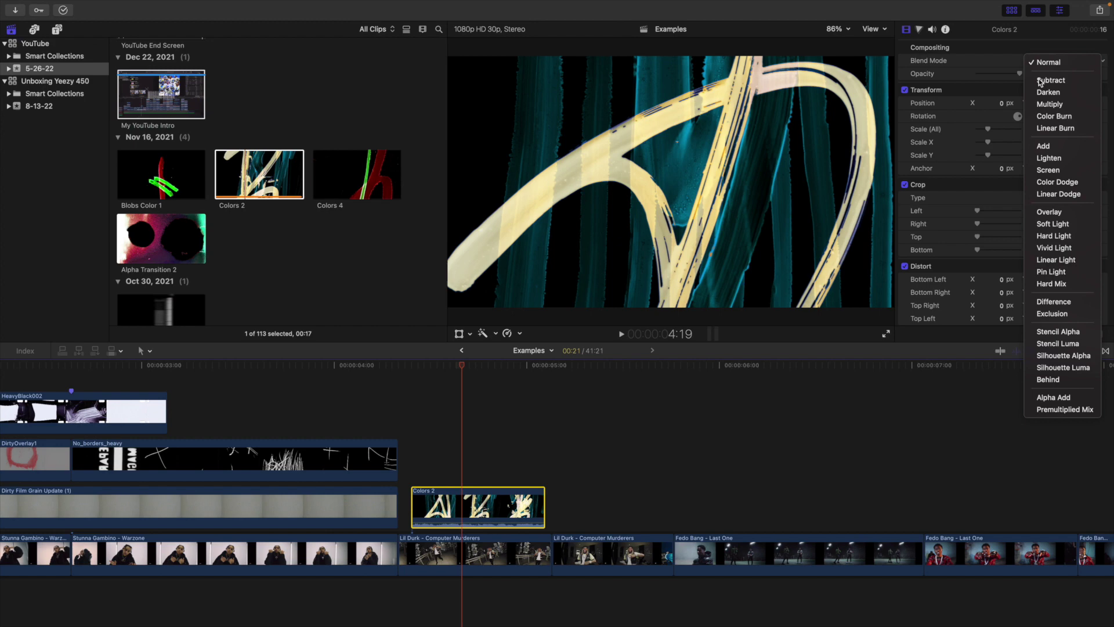
click(1044, 169)
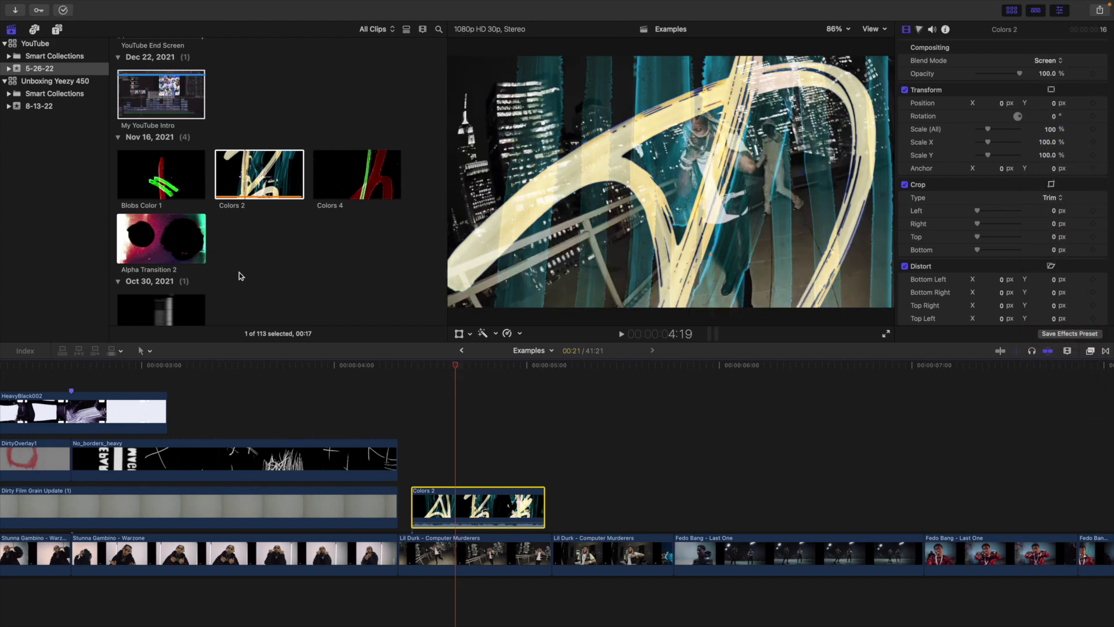
Step: Place Alpha Transition 2 on the layer above Colors 2 and mark its frame at 4:24
drag(150, 237, 479, 454)
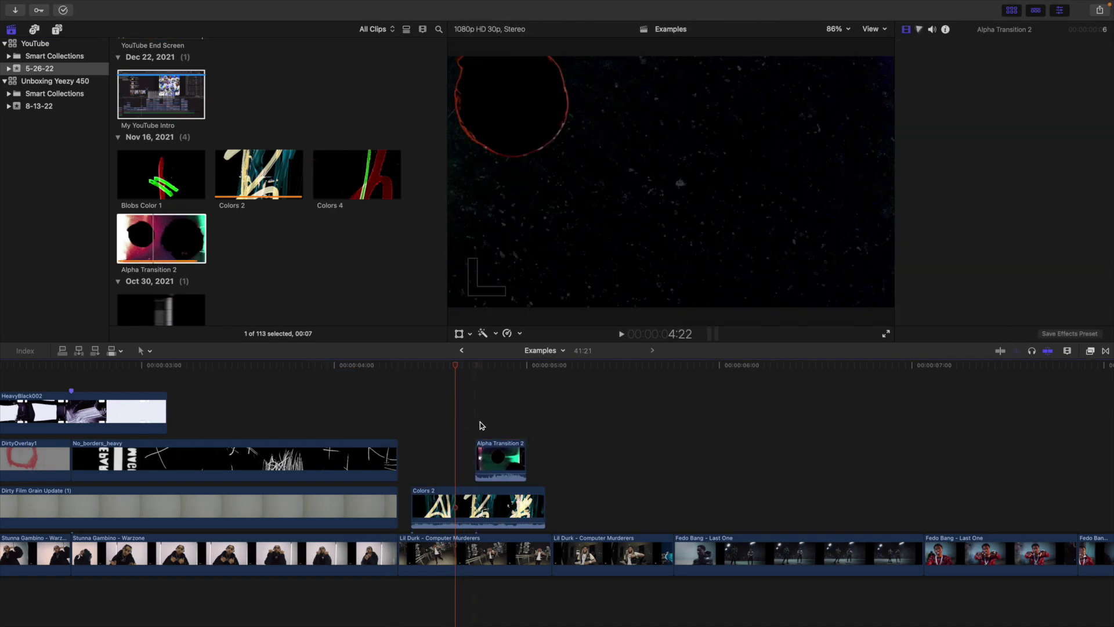
click(479, 423)
key(Right)
key(Right)
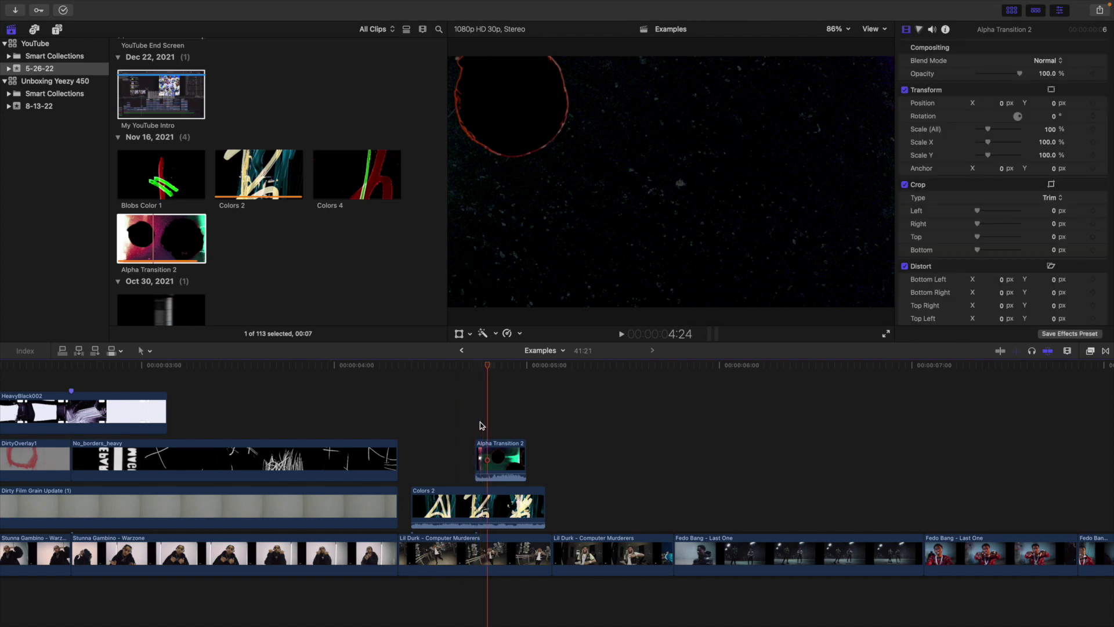
click(487, 456)
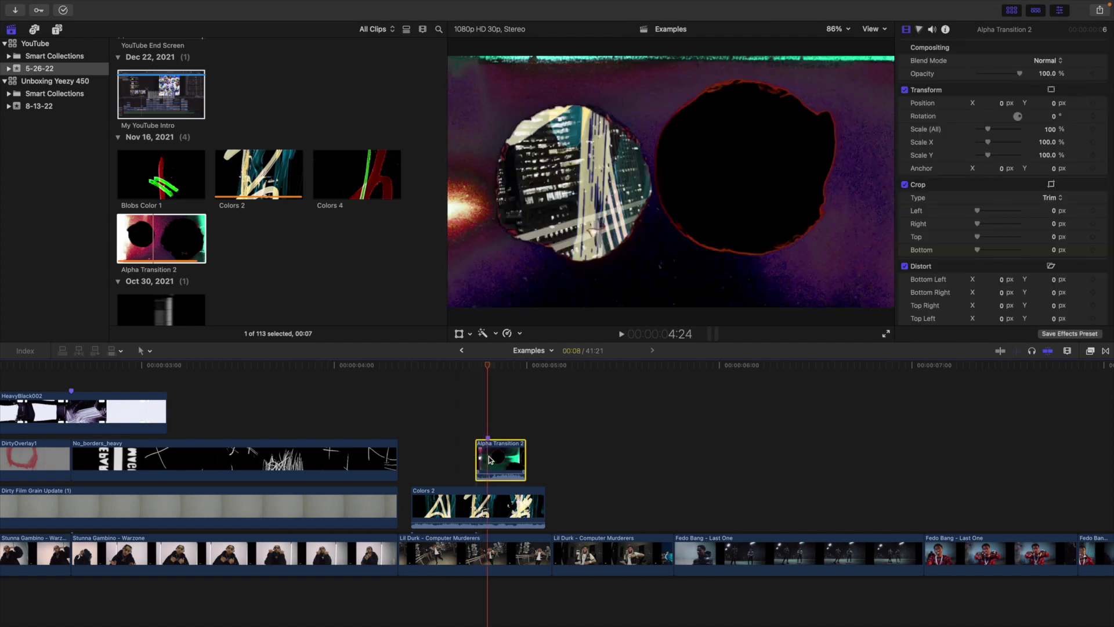
Step: Align Alpha Transition 2's marker with the cut between the two Lil Durk clips and play that section back
drag(510, 458, 567, 458)
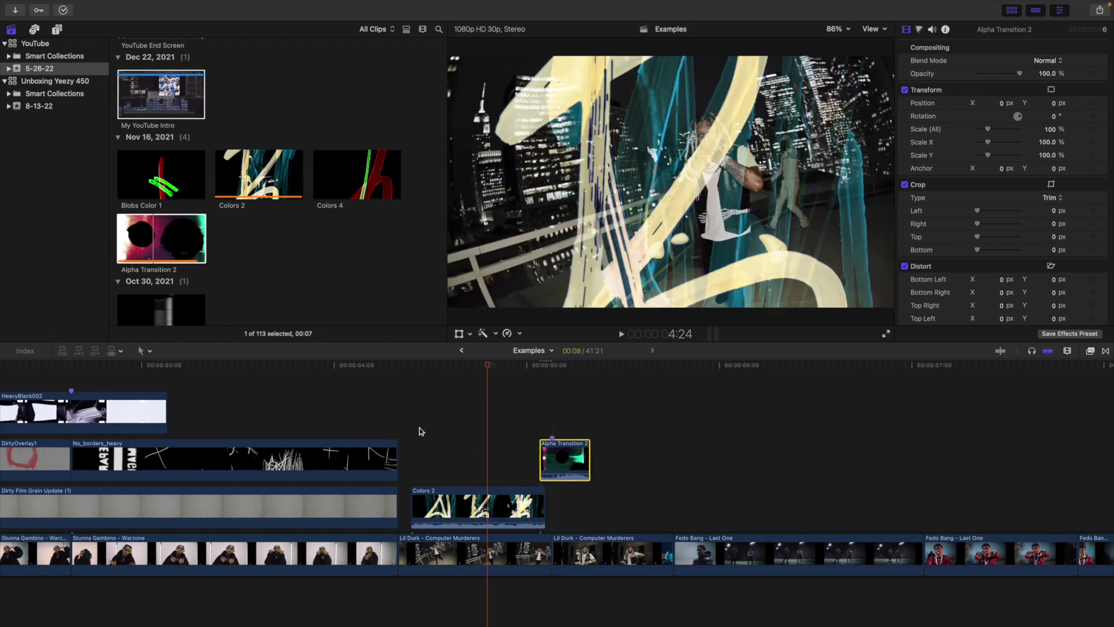
click(398, 421)
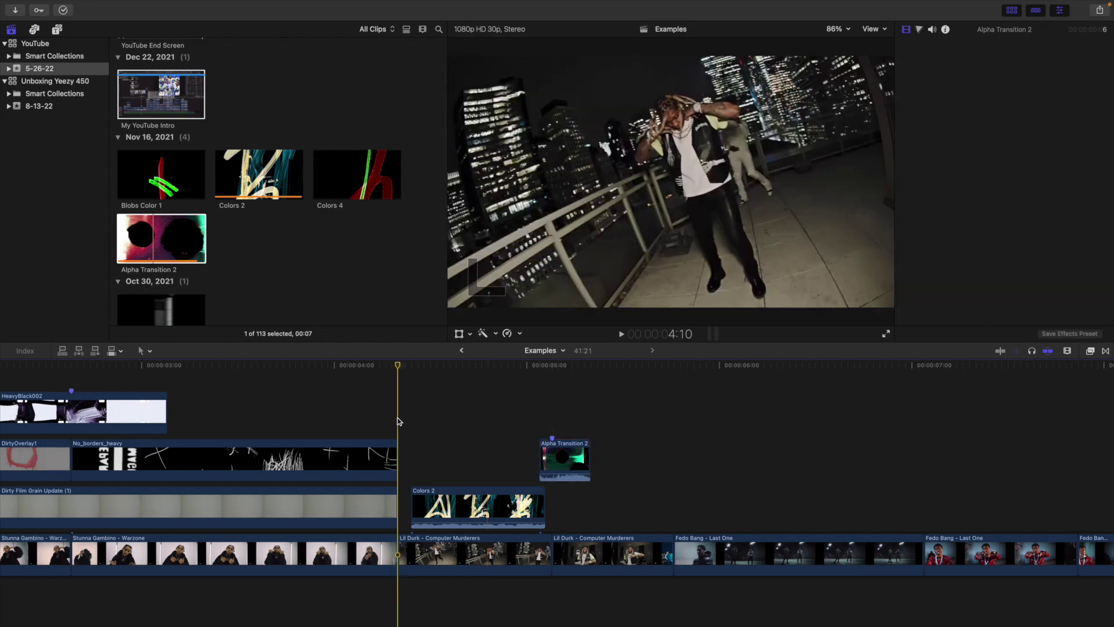
key(space)
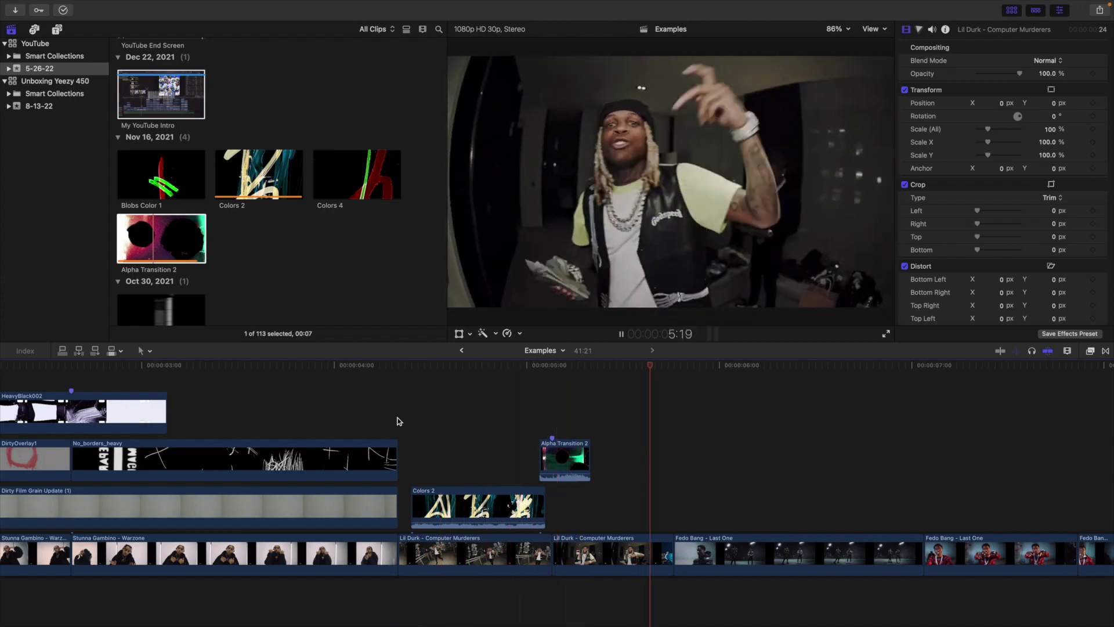
click(398, 421)
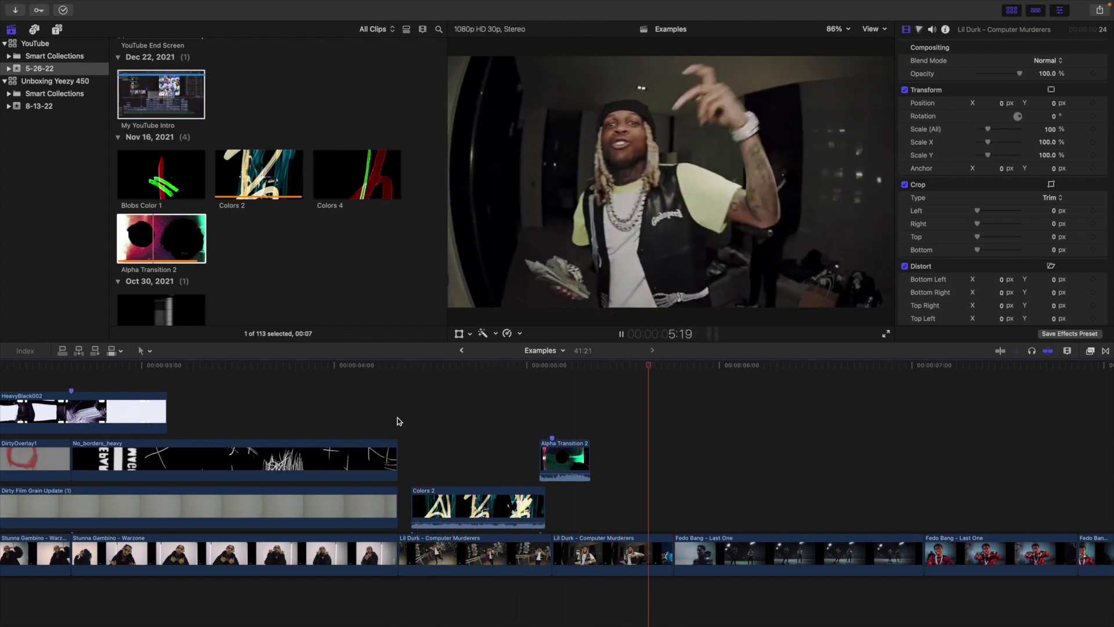
key(space)
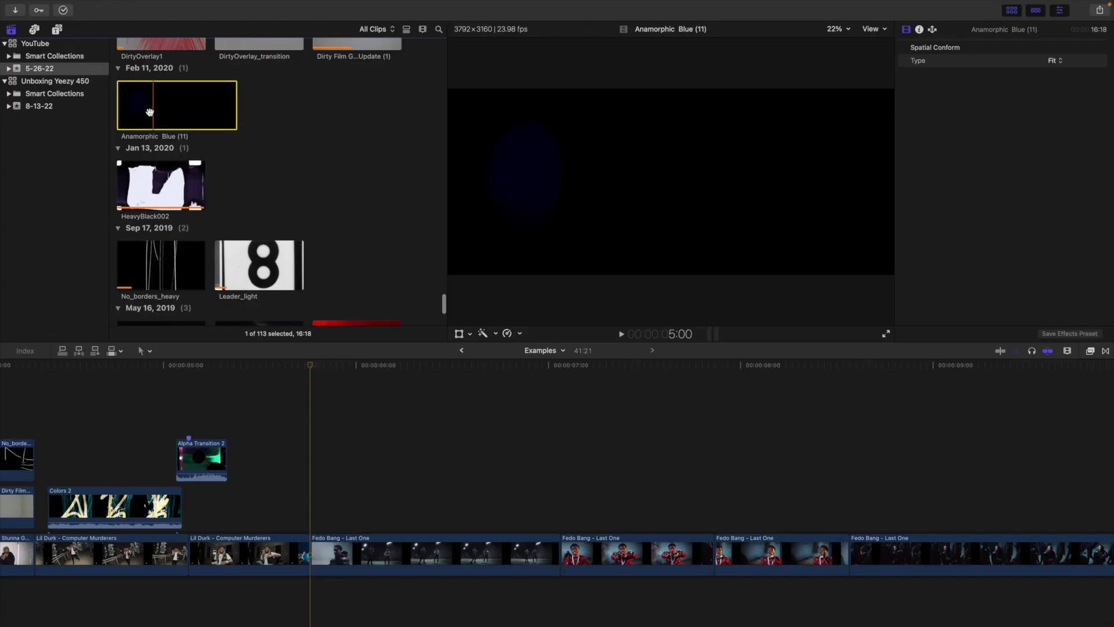
Step: Place Anamorphic Blue (11) at the start of the first Fedo Bang clip and trim its end to that clip's end
drag(150, 114, 154, 124)
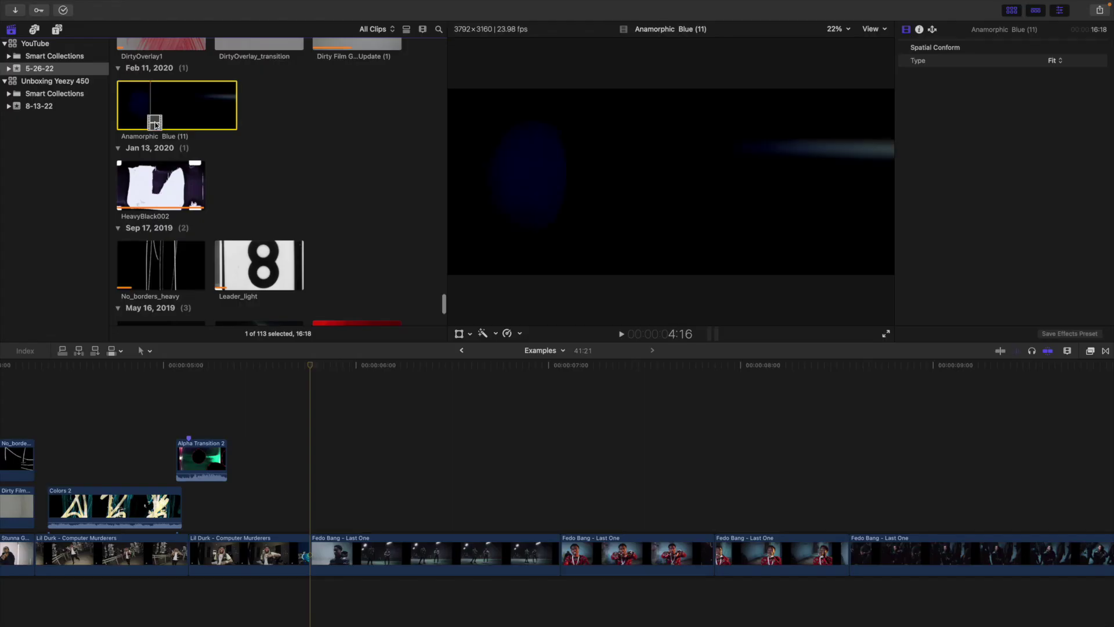
drag(217, 255, 311, 446)
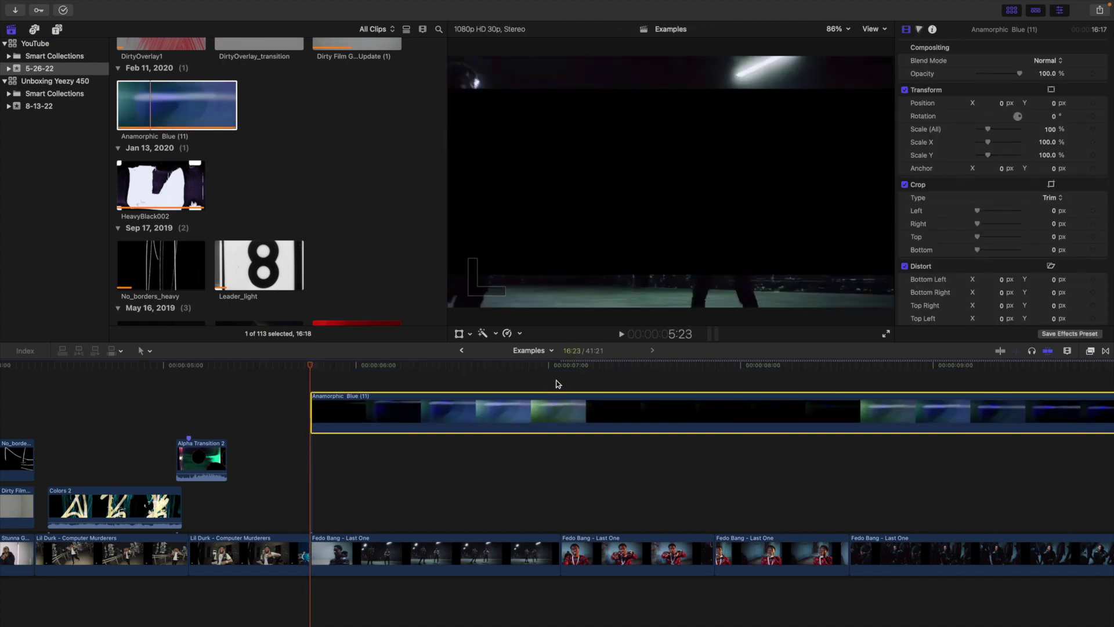
click(557, 383)
click(563, 412)
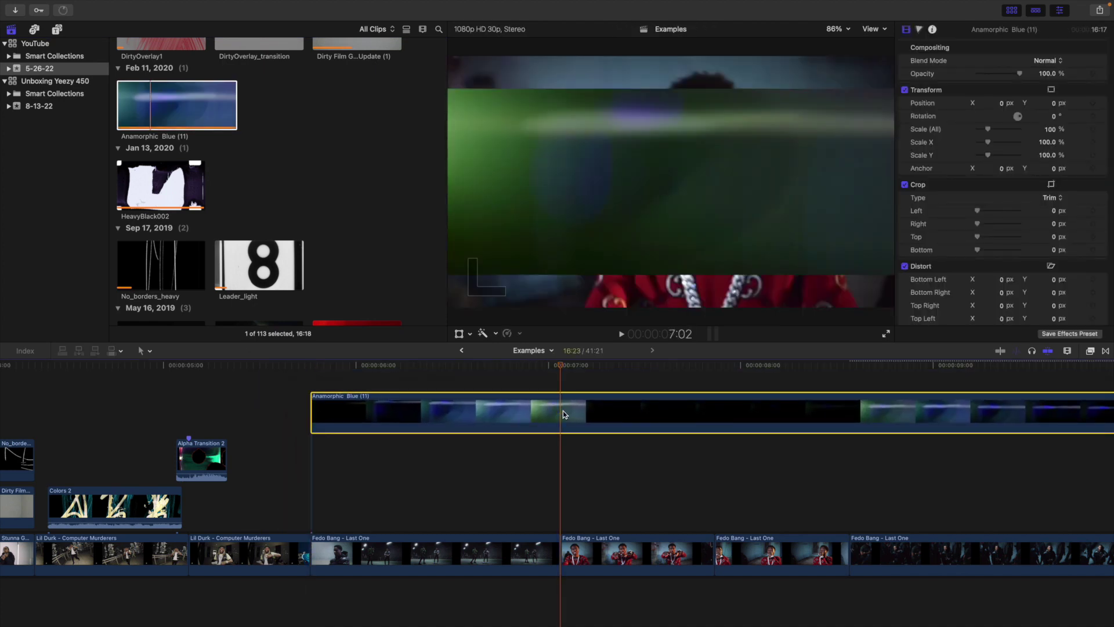
key(alt+])
Step: Scale the Anamorphic Blue (11) overlay to 140% and set its blend mode to Screen
click(444, 442)
click(450, 499)
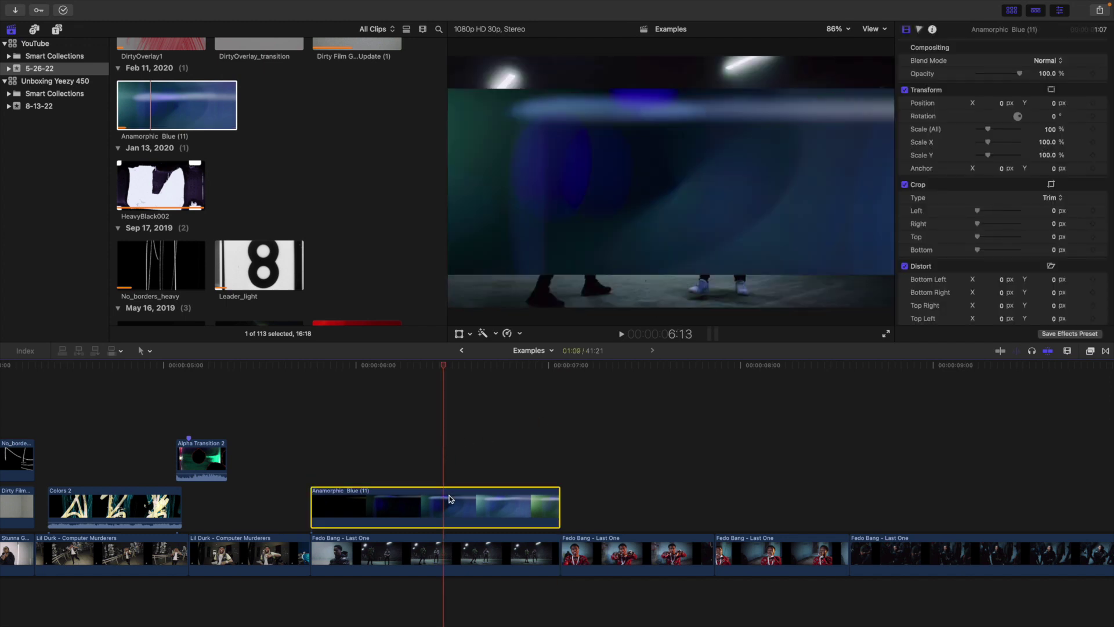
drag(1050, 132, 1071, 127)
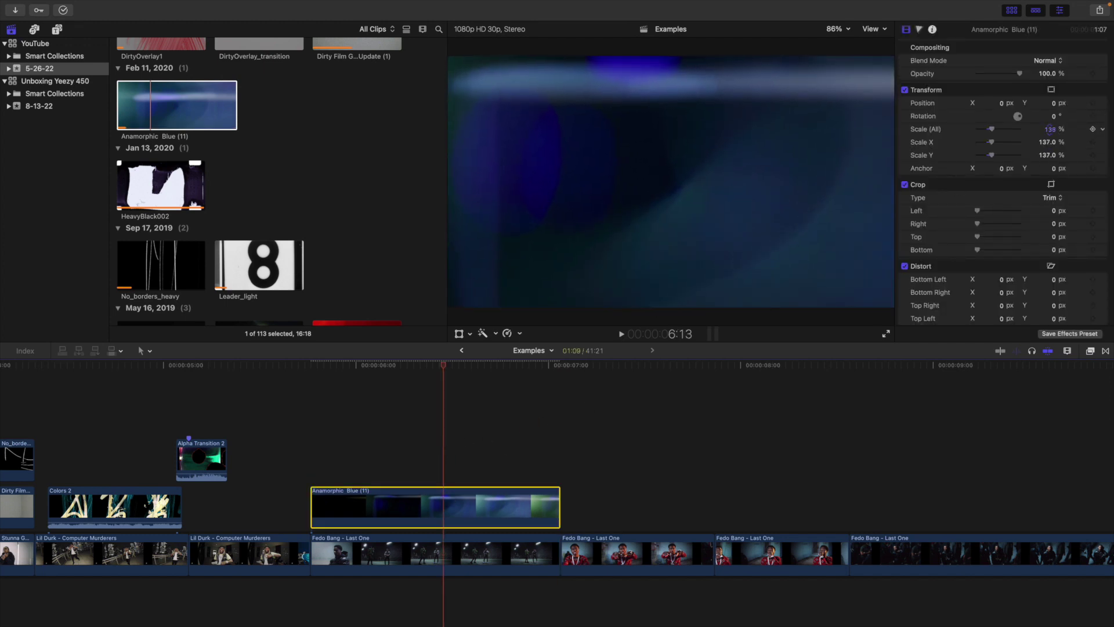
click(1044, 69)
click(1044, 171)
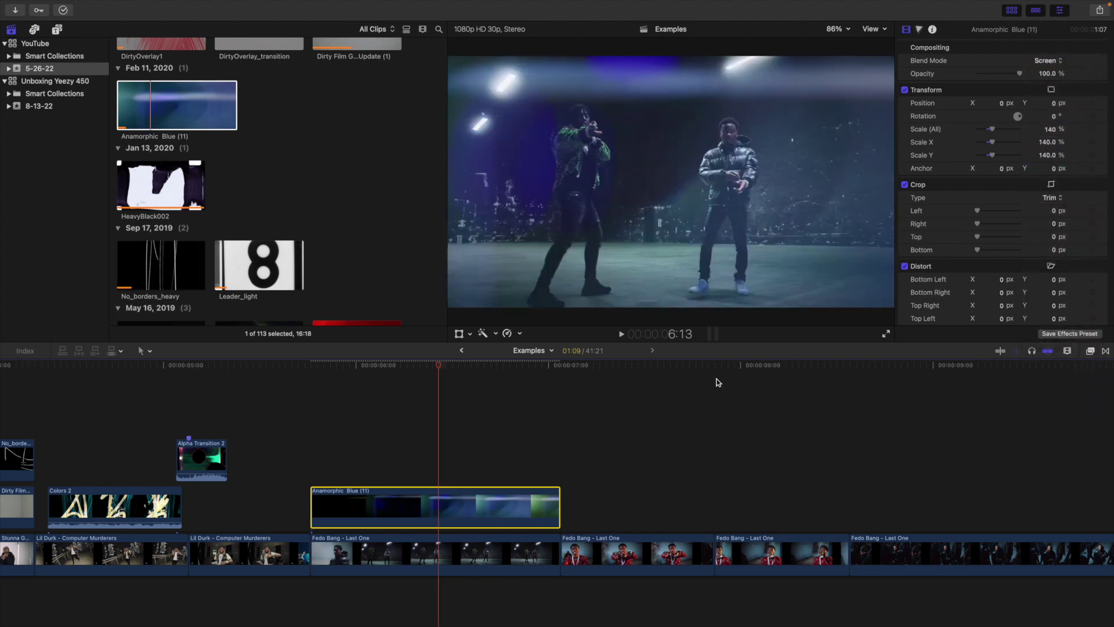
Step: Place the red 000165448 light leak above the Fedo Bang clips, starting partway through the second one
scroll(619, 521, right, 6)
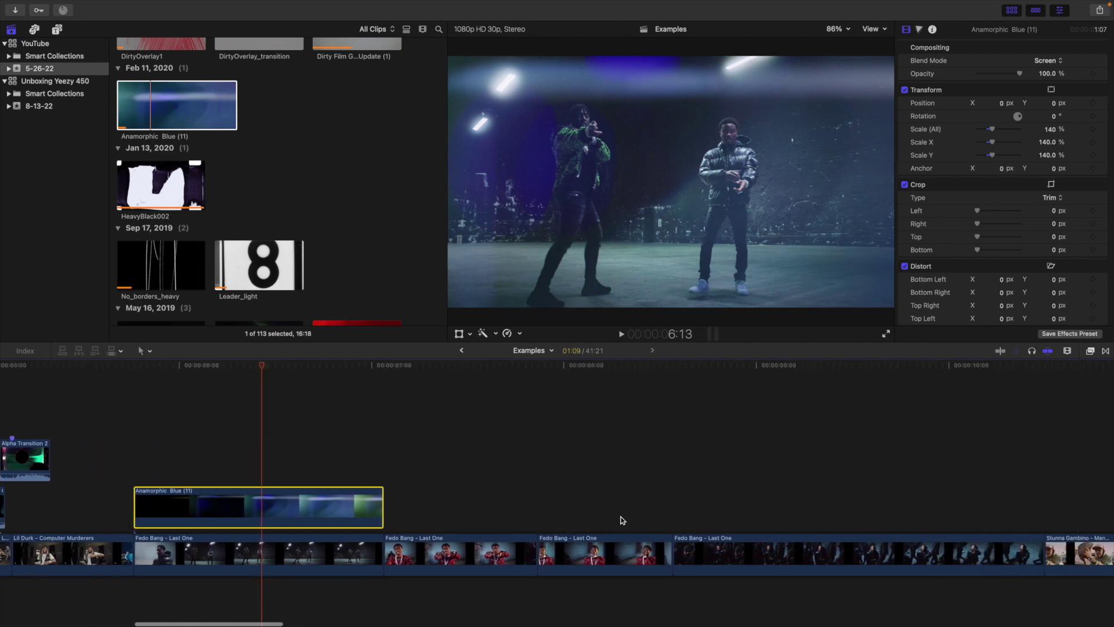
scroll(293, 281, down, 3)
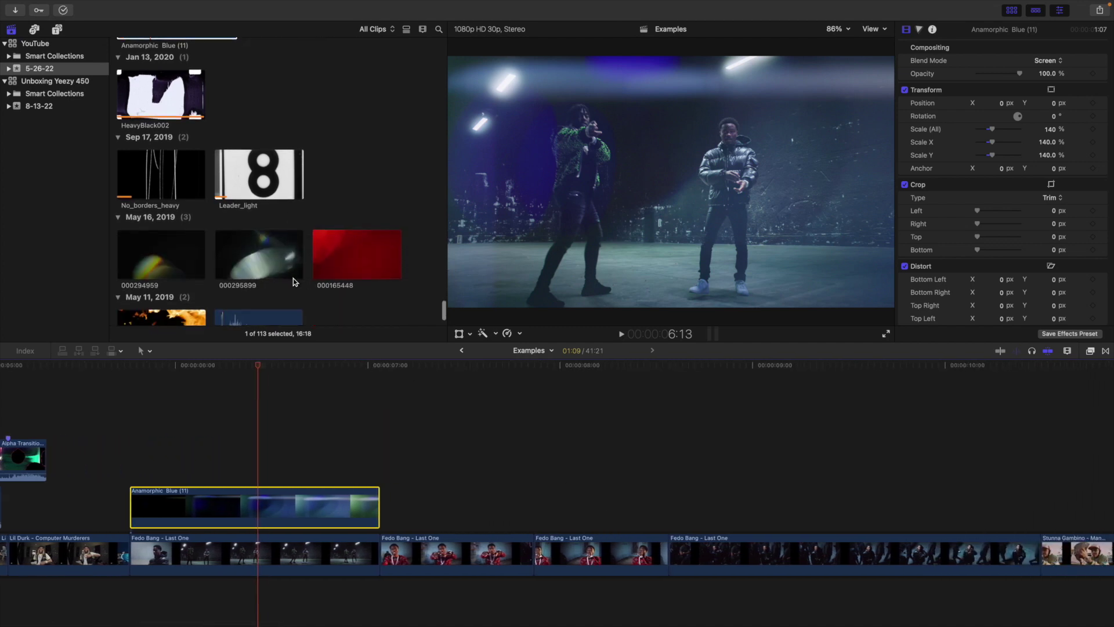
drag(348, 241, 430, 470)
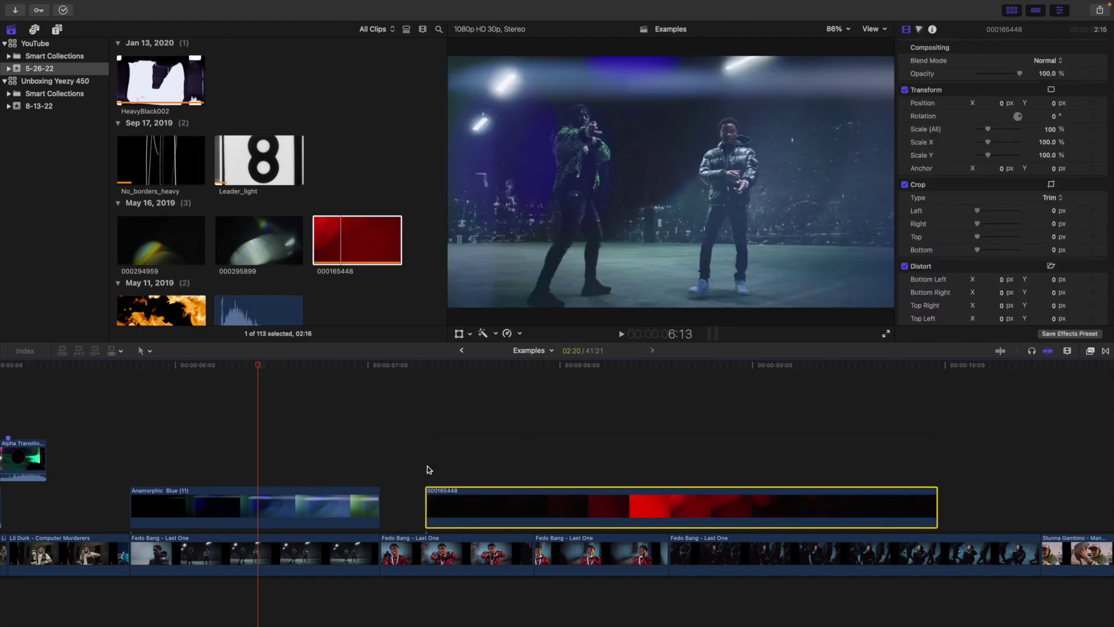
click(479, 493)
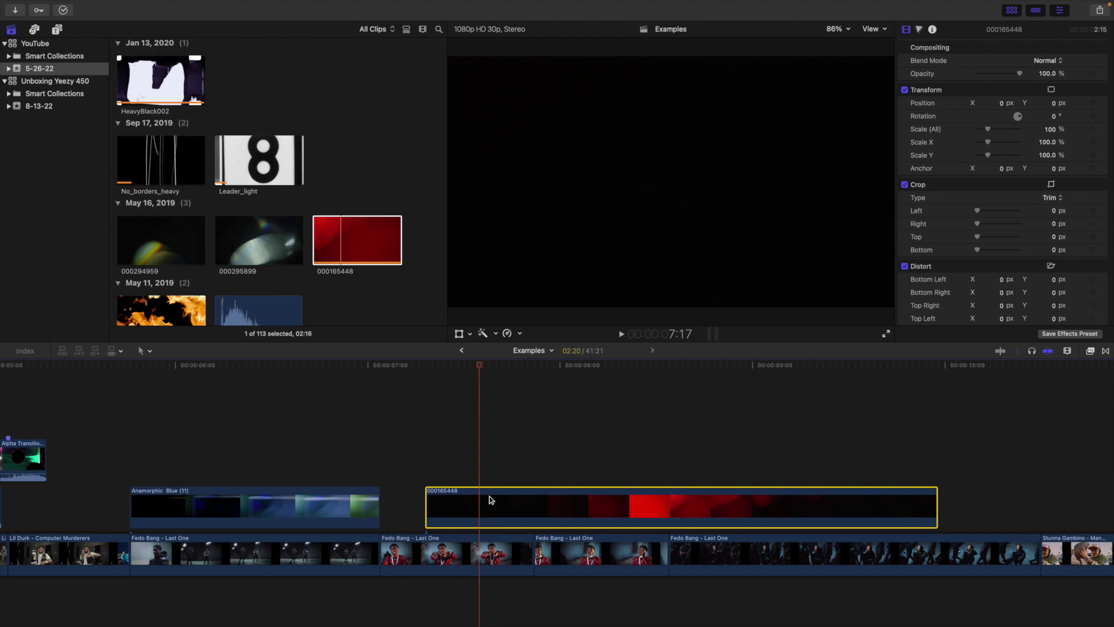
Step: Speed up the red 000165448 light leak by retiming it to 23 frames, and hide its retime bar
key(ctrl+v)
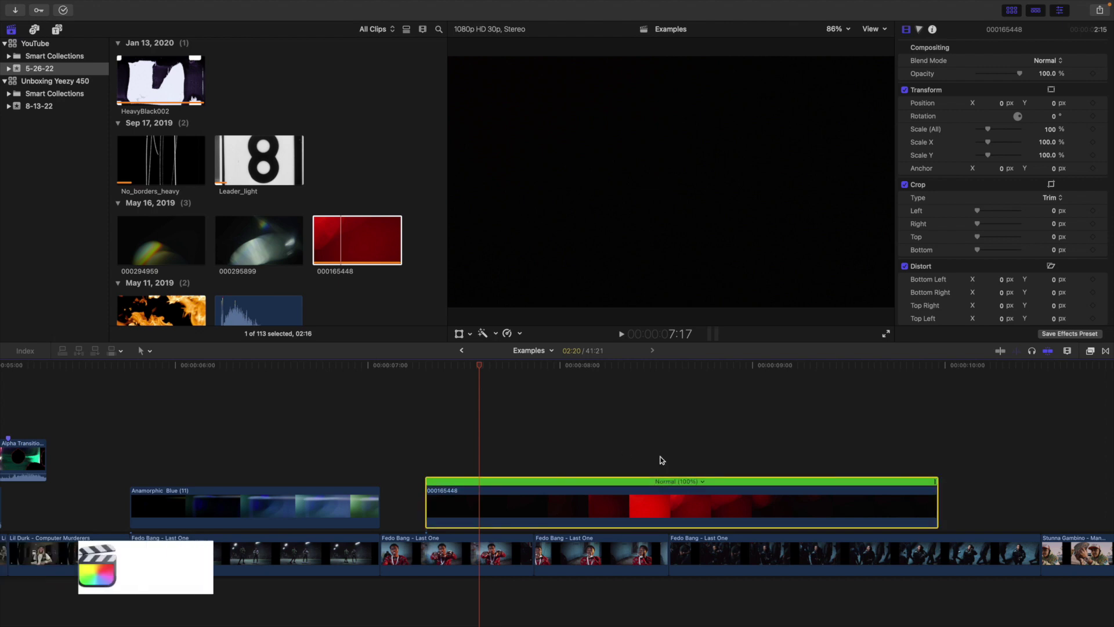
drag(930, 495, 572, 503)
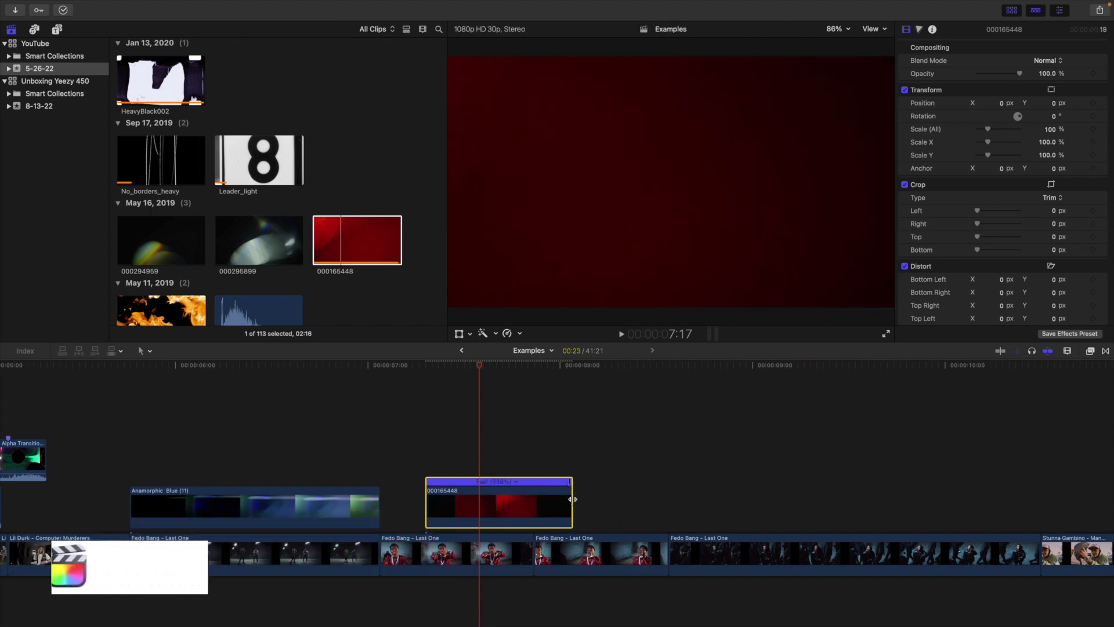
key(super+r)
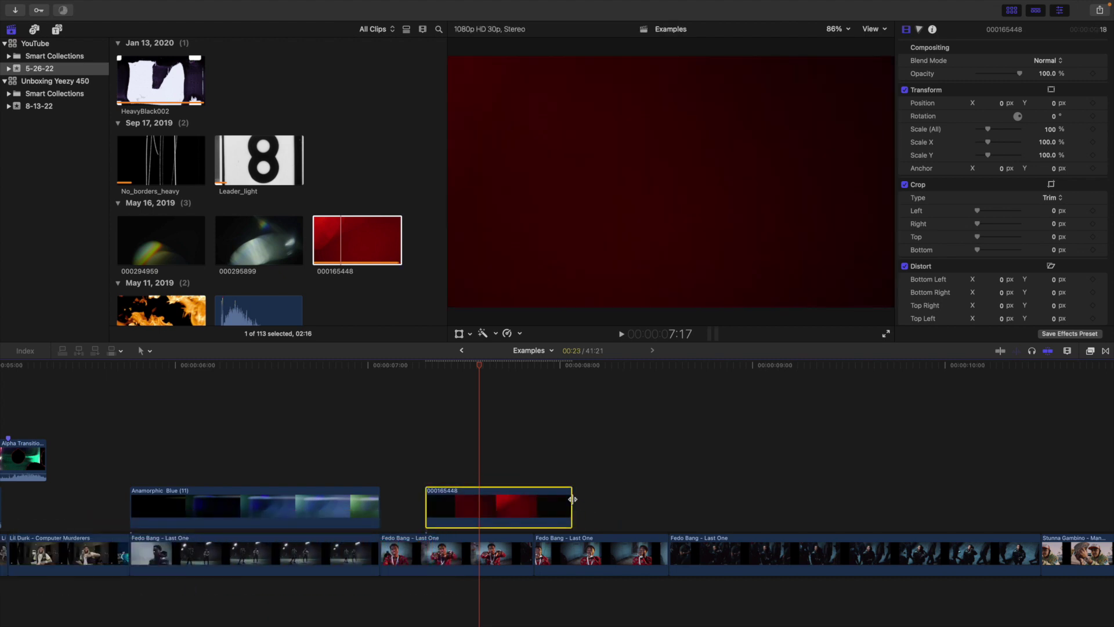
Step: Mark the brightest frame of the 000165448 light leak and align that marker with the cut between the second and third Fedo Bang clips
click(424, 466)
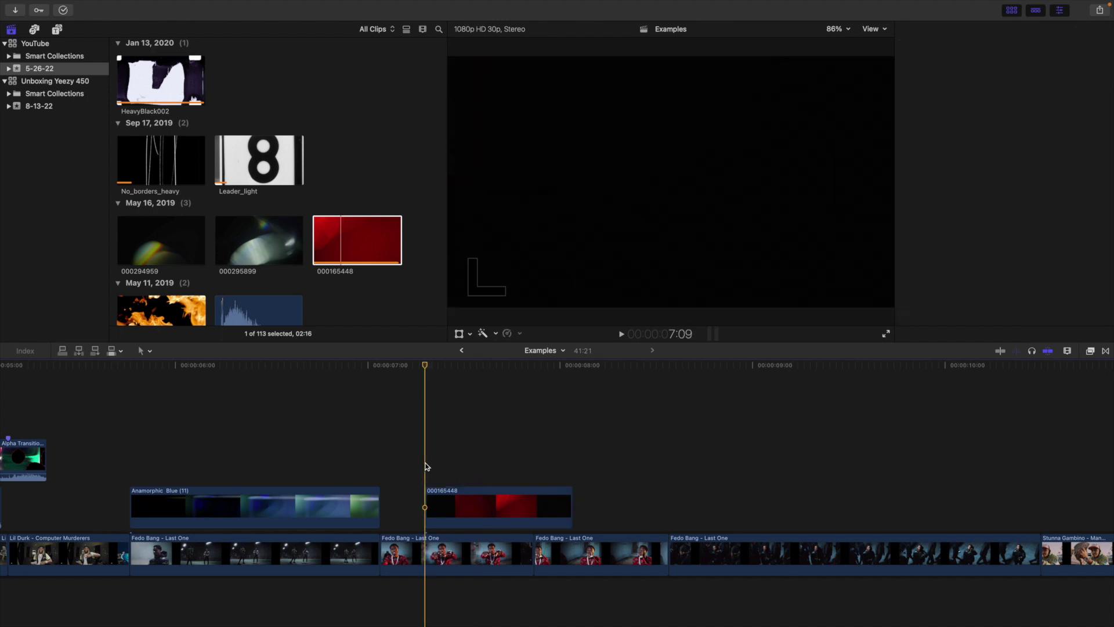
key(space)
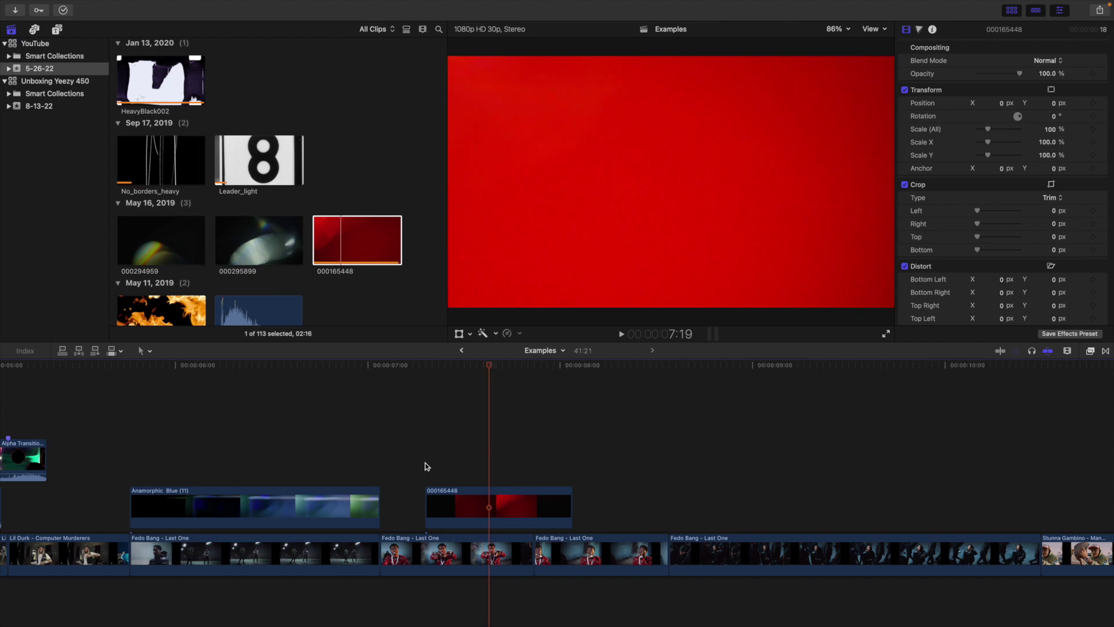
click(486, 498)
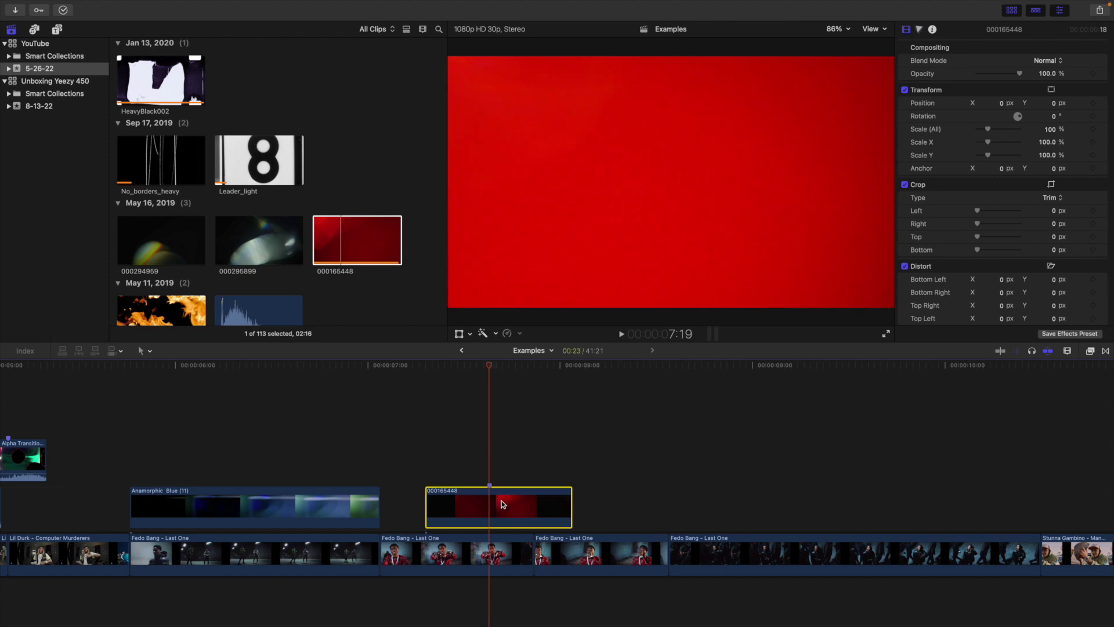
drag(502, 504, 548, 502)
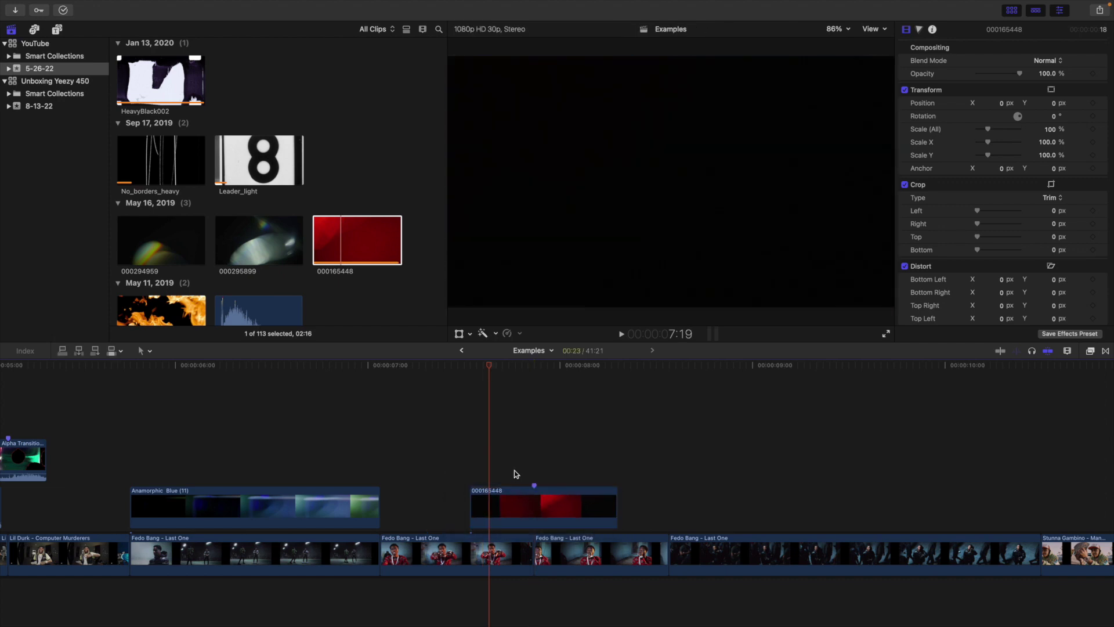
Step: Check the light leak around the cut and set the 000165448 overlay's blend mode to Screen
click(514, 473)
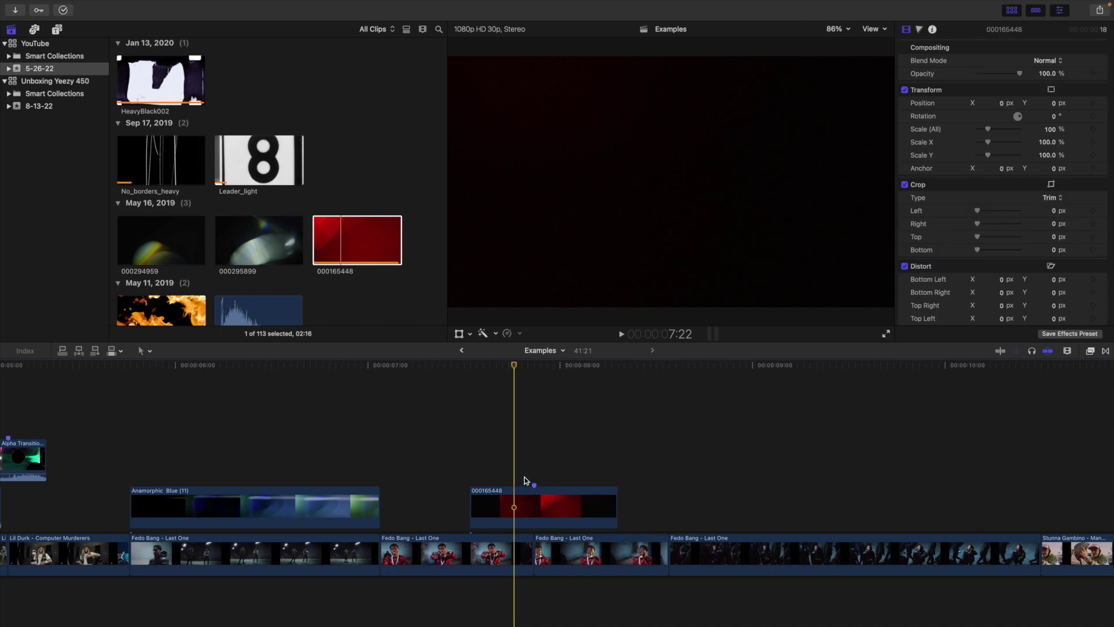
click(527, 486)
click(553, 487)
click(566, 503)
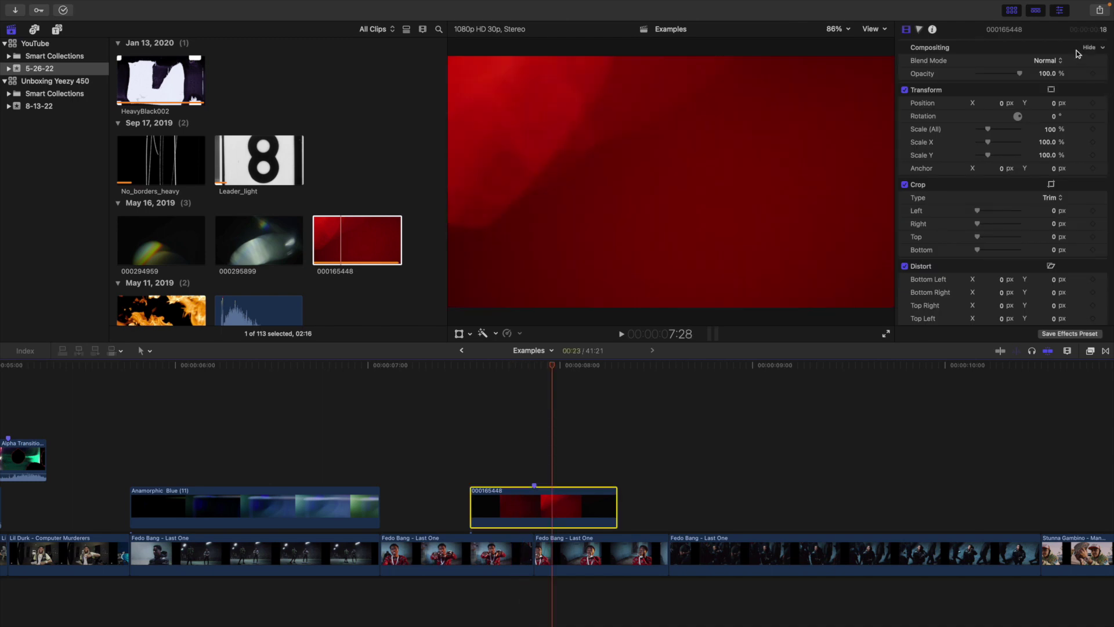
click(1048, 60)
click(1049, 170)
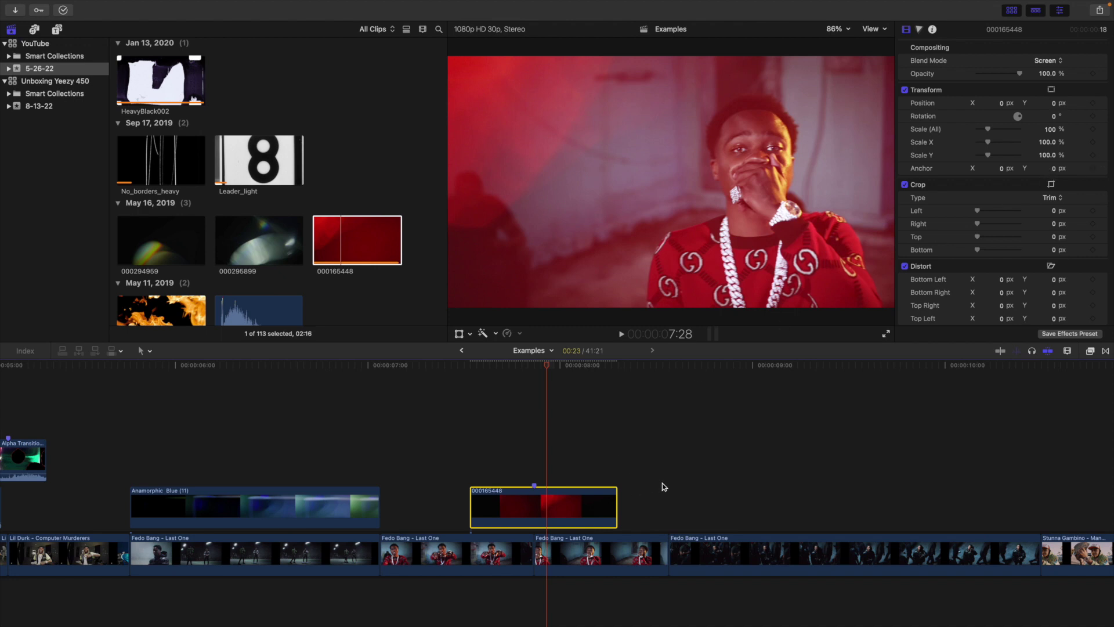
Step: Place the 000294959 lens flare above the last Fedo Bang clip, starting at that clip's beginning
scroll(692, 489, right, 5)
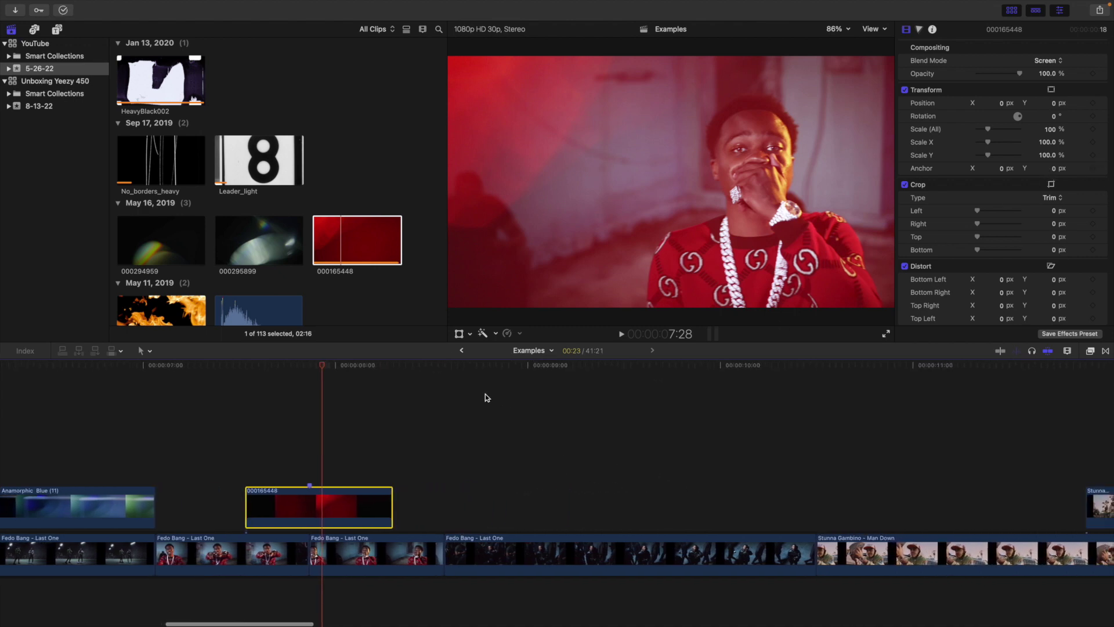
drag(159, 244, 450, 503)
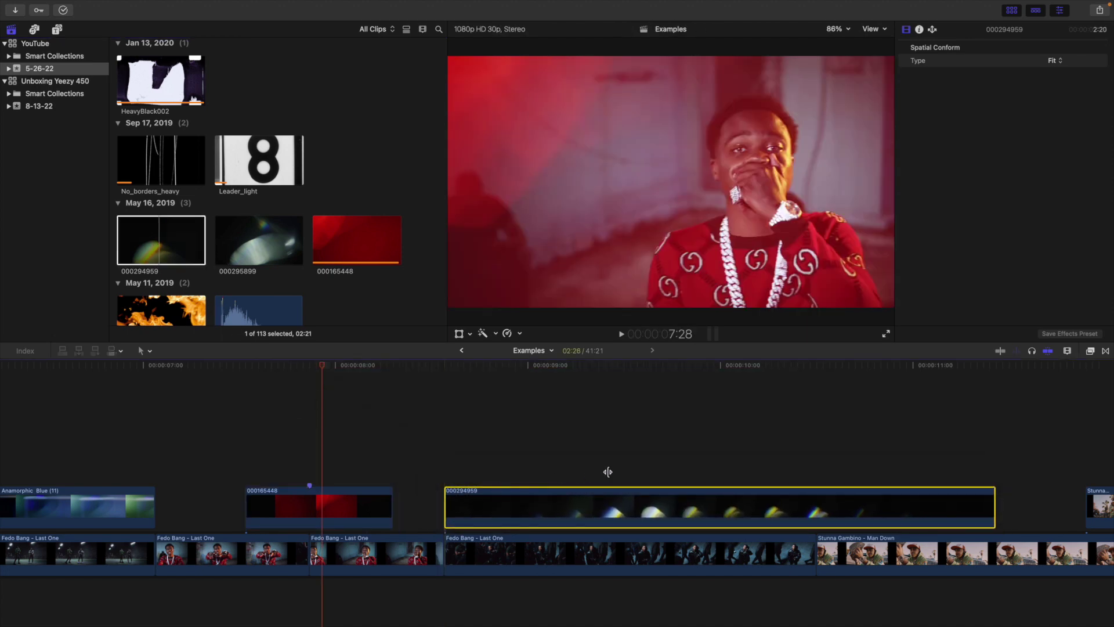
click(628, 470)
key(super+4)
click(659, 501)
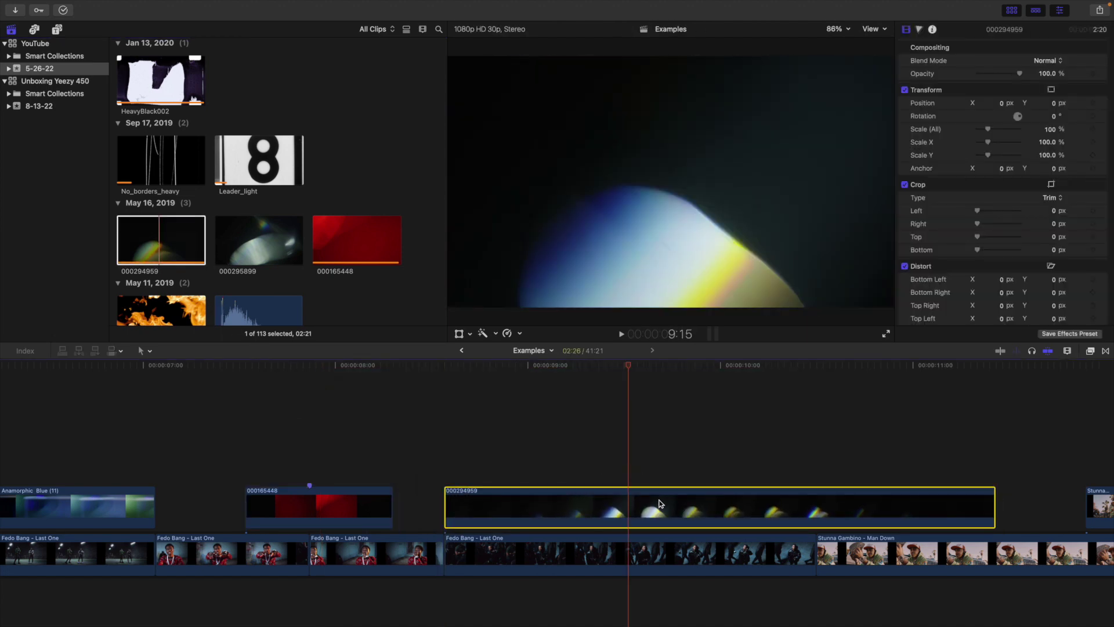
Step: Speed up the 000294959 overlay so it ends with the last Fedo Bang clip, and hide its retime bar
key(ctrl+v)
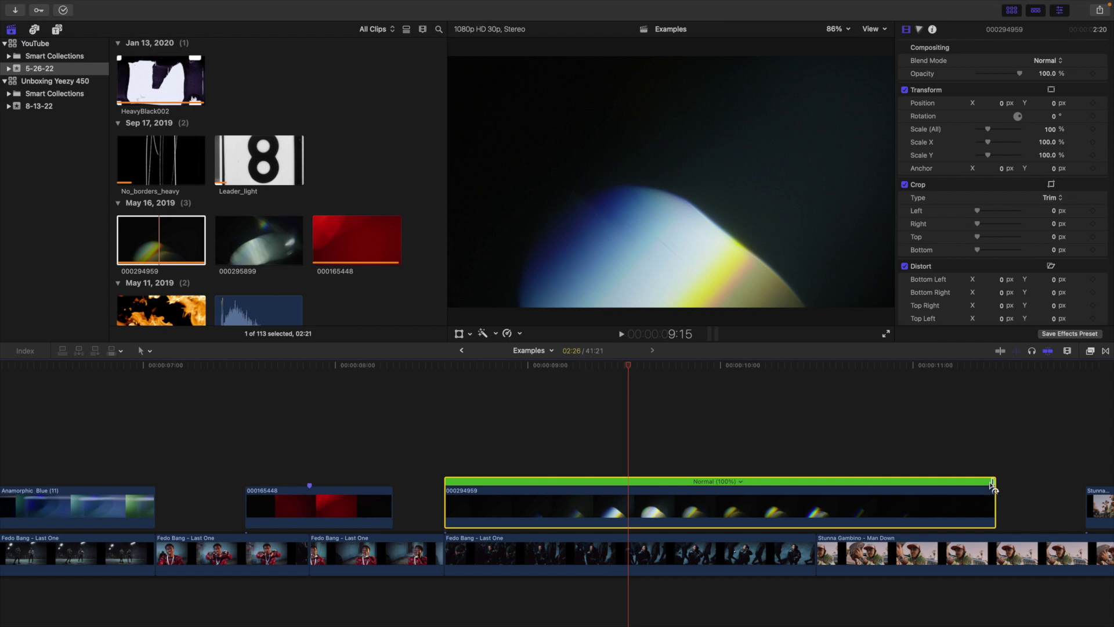
drag(993, 481, 815, 500)
click(708, 556)
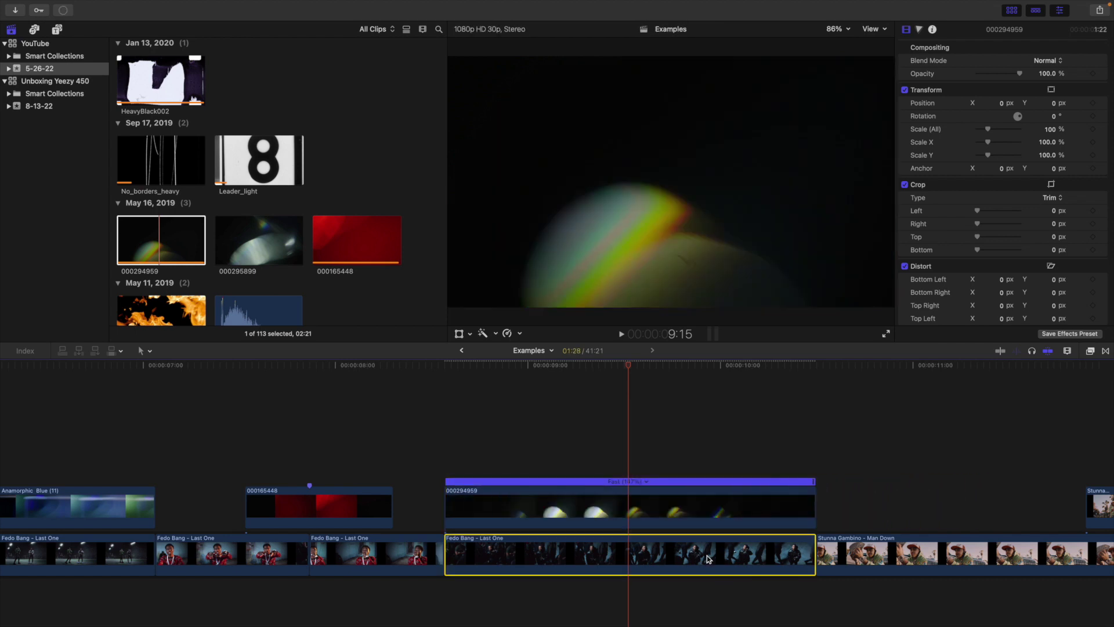
click(649, 498)
key(super+r)
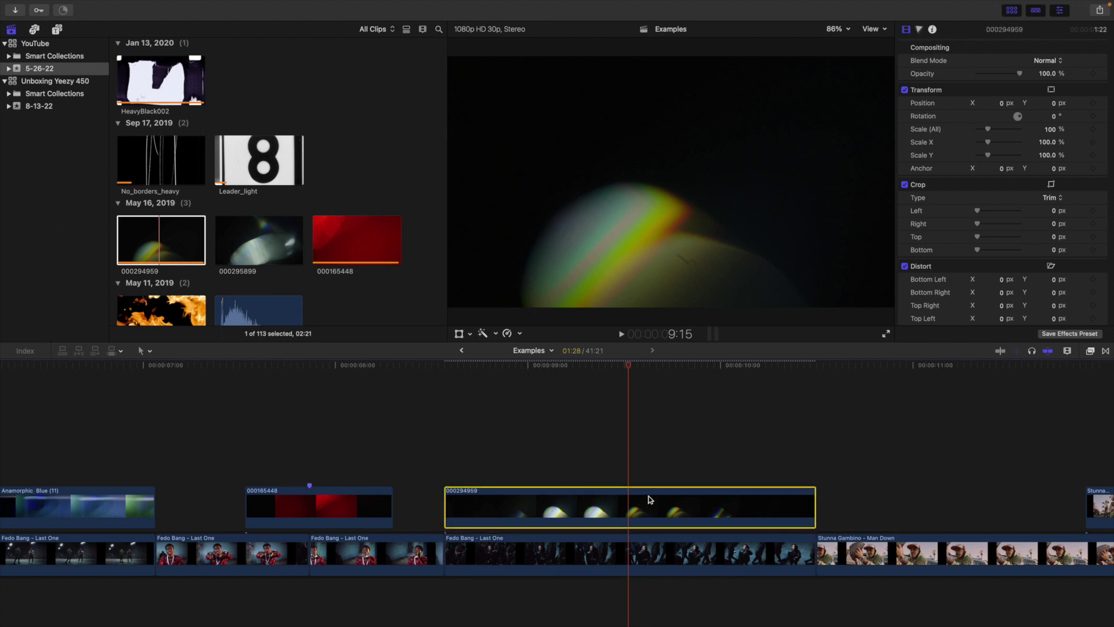
Step: Set the 000294959 overlay's blend mode to Screen and play back the Fedo Bang section
click(1046, 61)
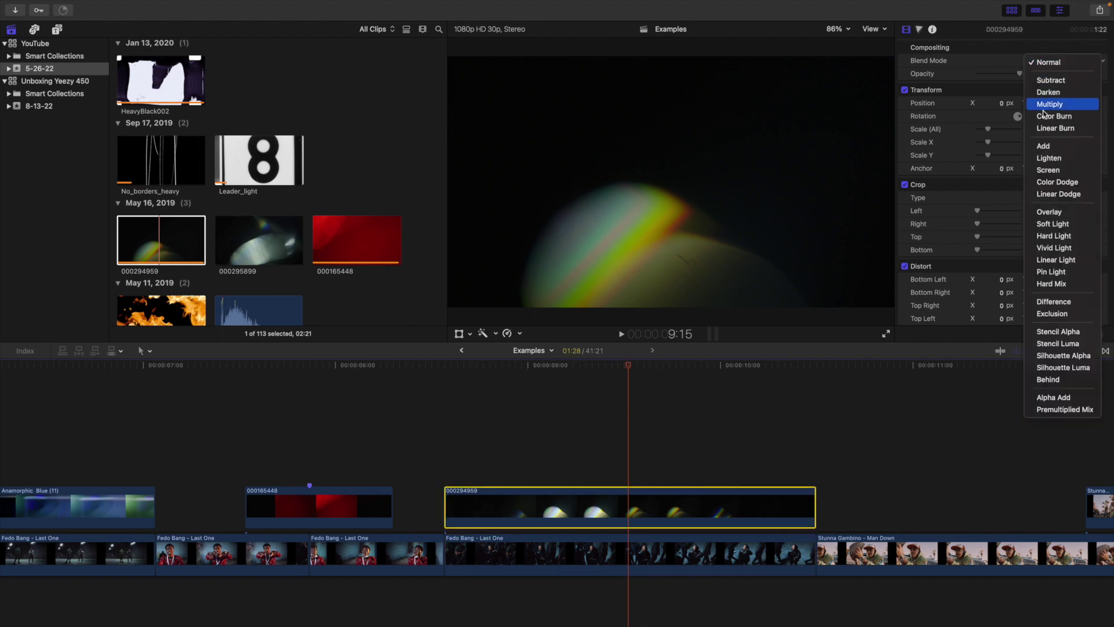
click(1044, 168)
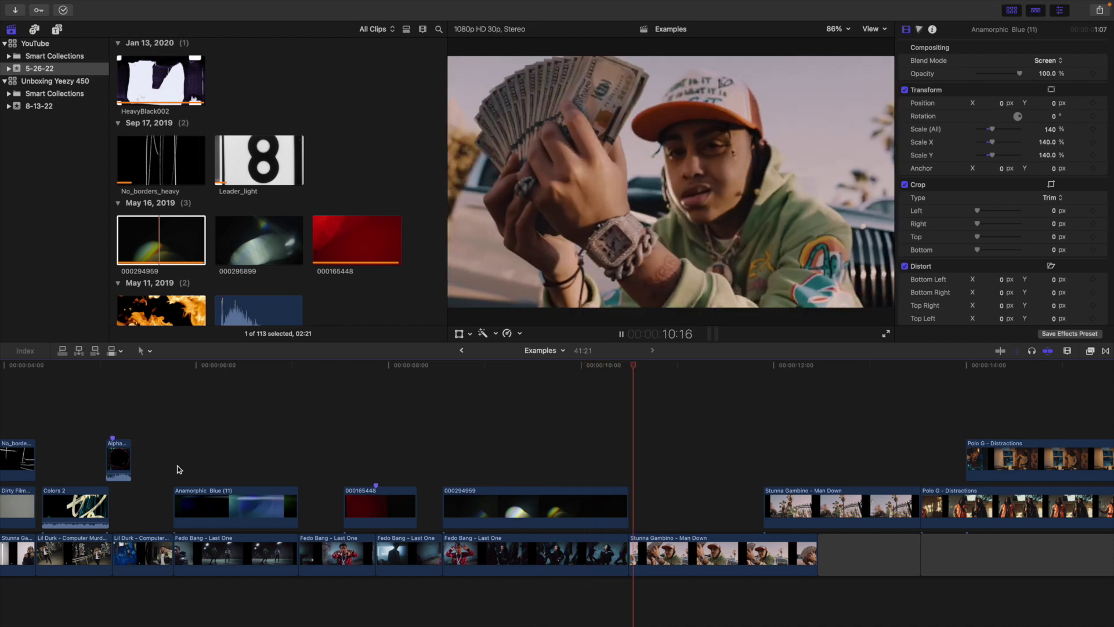
key(space)
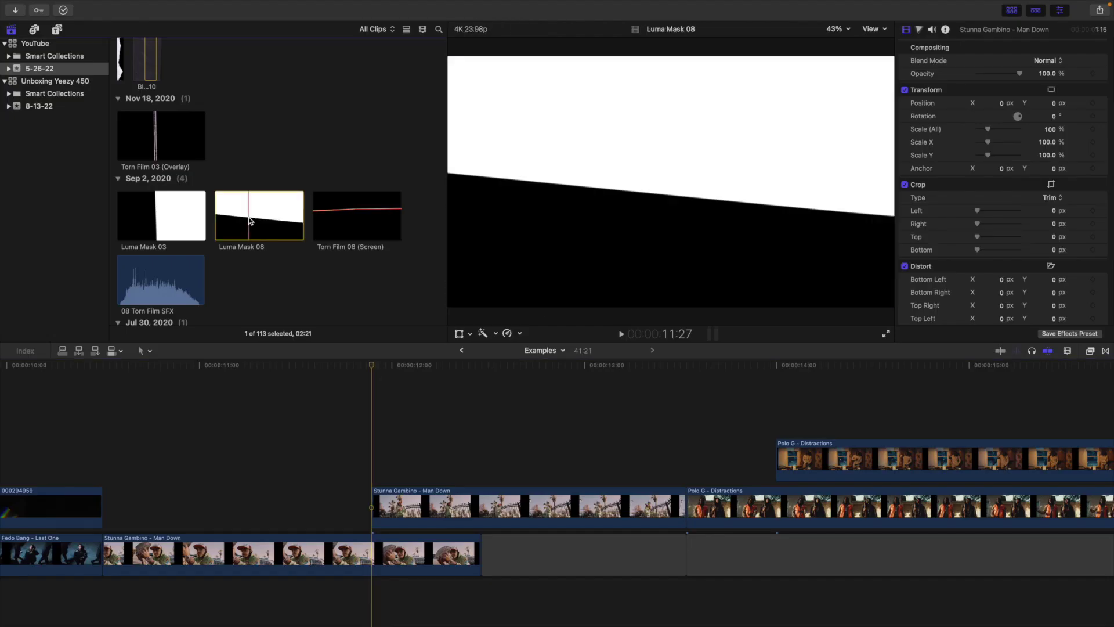
Step: Place Luma Mask 08 above the start of the second Stunna Gambino clip and set its blend mode to Silhouette Luma
click(259, 215)
drag(259, 215, 396, 439)
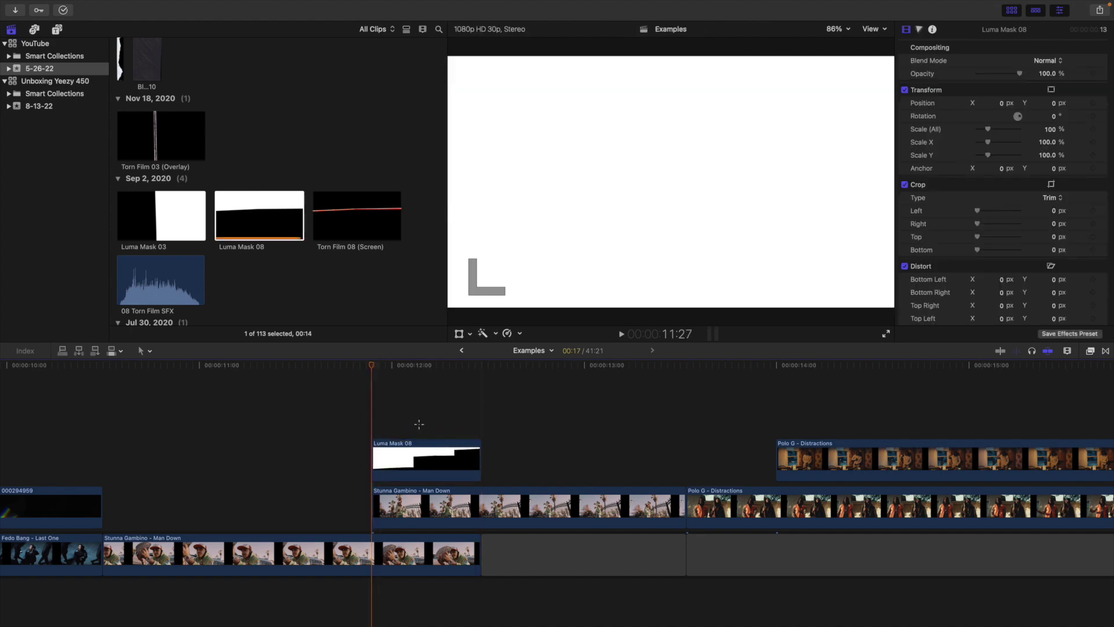
click(1048, 61)
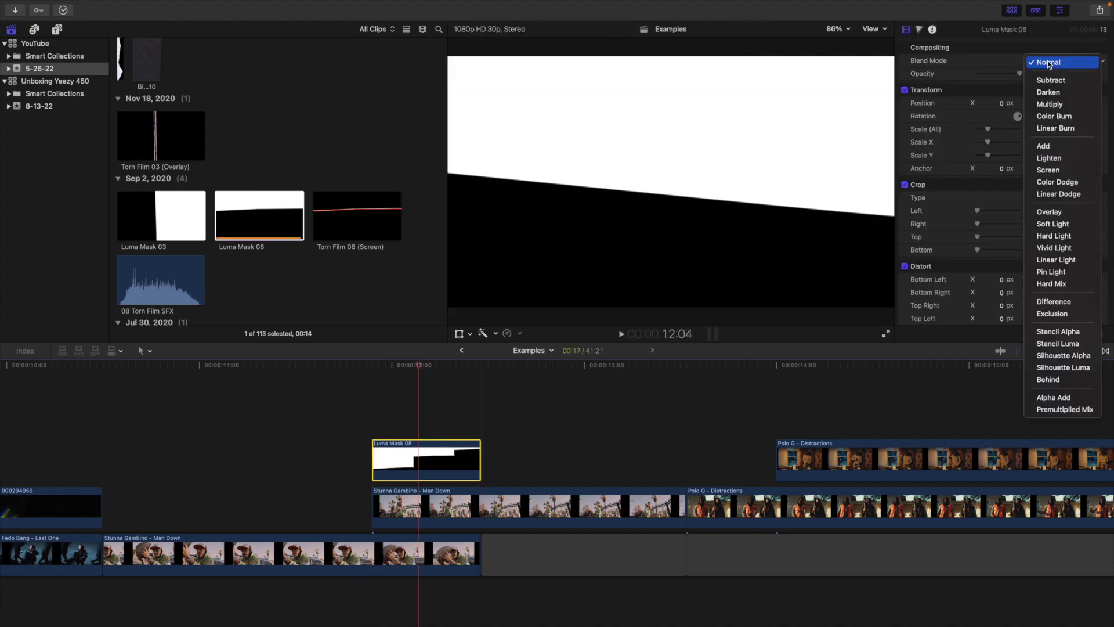
click(1057, 368)
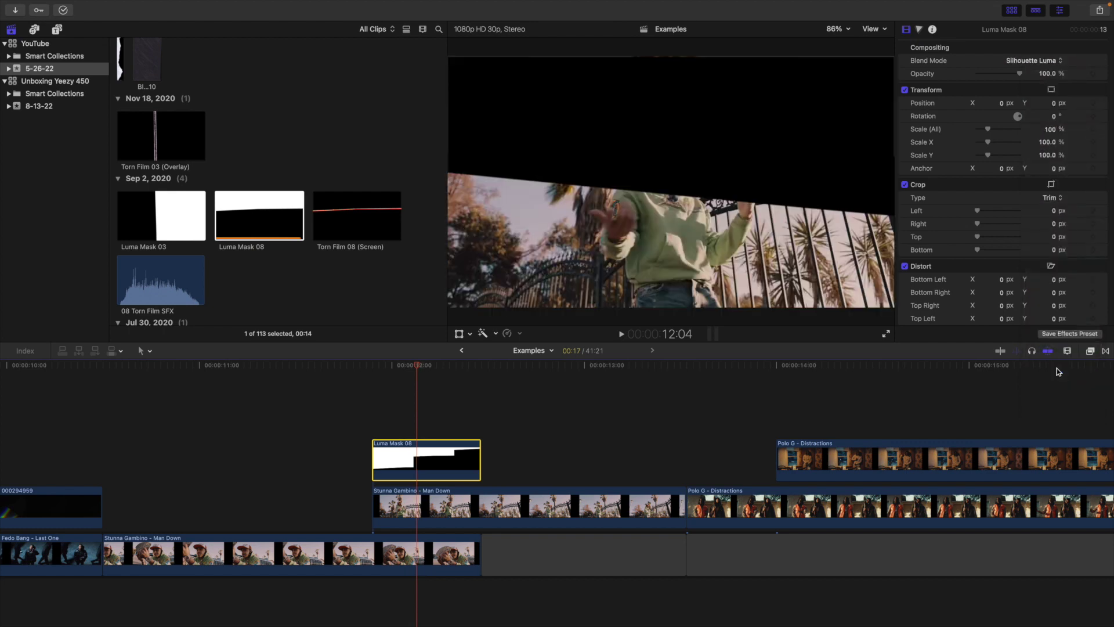
Step: Combine Luma Mask 08 and the Stunna Gambino clip beneath it into a compound clip named Torn Film Transition
super+click(441, 505)
key(alt+g)
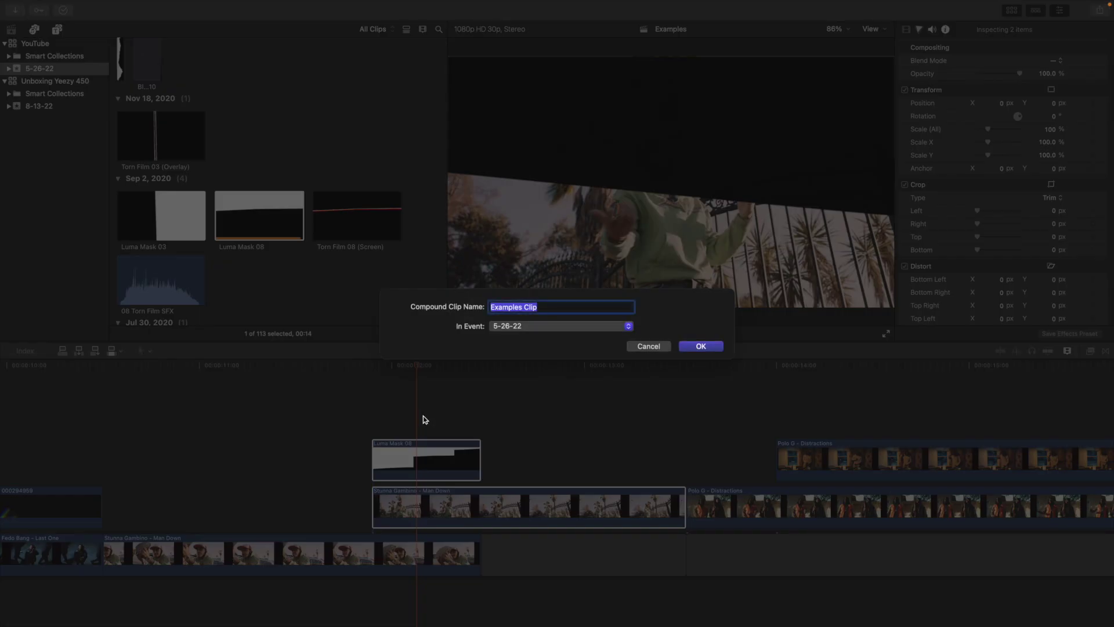
text(Tinr)
key(Return)
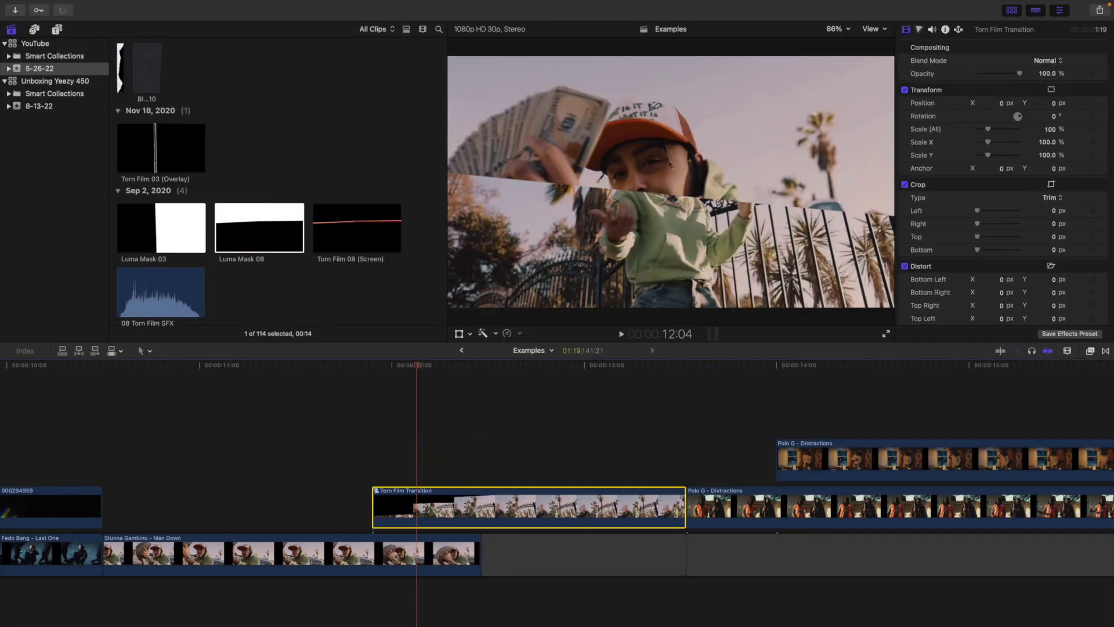
Step: Place Torn Film 08 (Screen) above the start of the Torn Film Transition clip and set its blend mode to Screen
drag(344, 249, 376, 440)
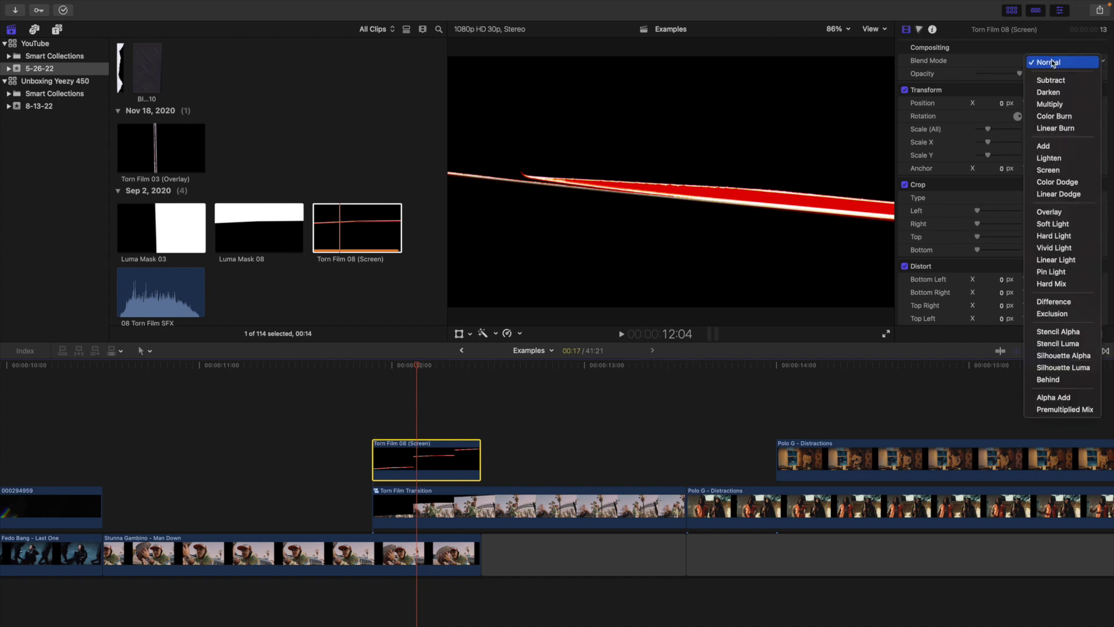
click(1054, 61)
click(1042, 171)
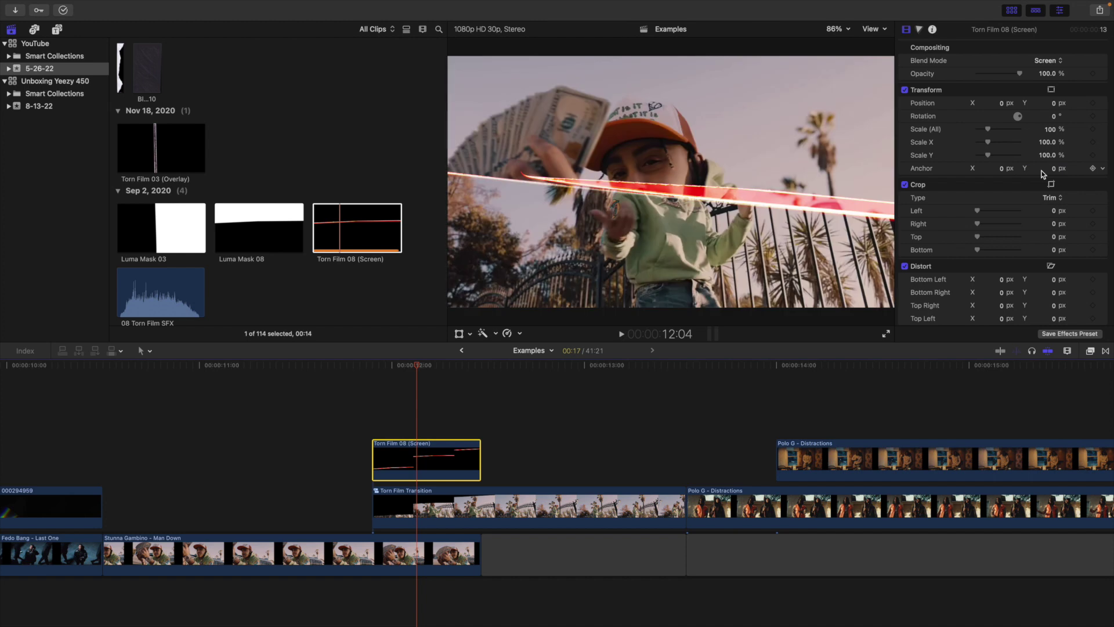
Step: Step frame by frame through the start of the torn film transition to examine how the tear follows the mask edge
click(372, 425)
key(Right)
key(Right)
key(Right)
key(Right)
key(Right)
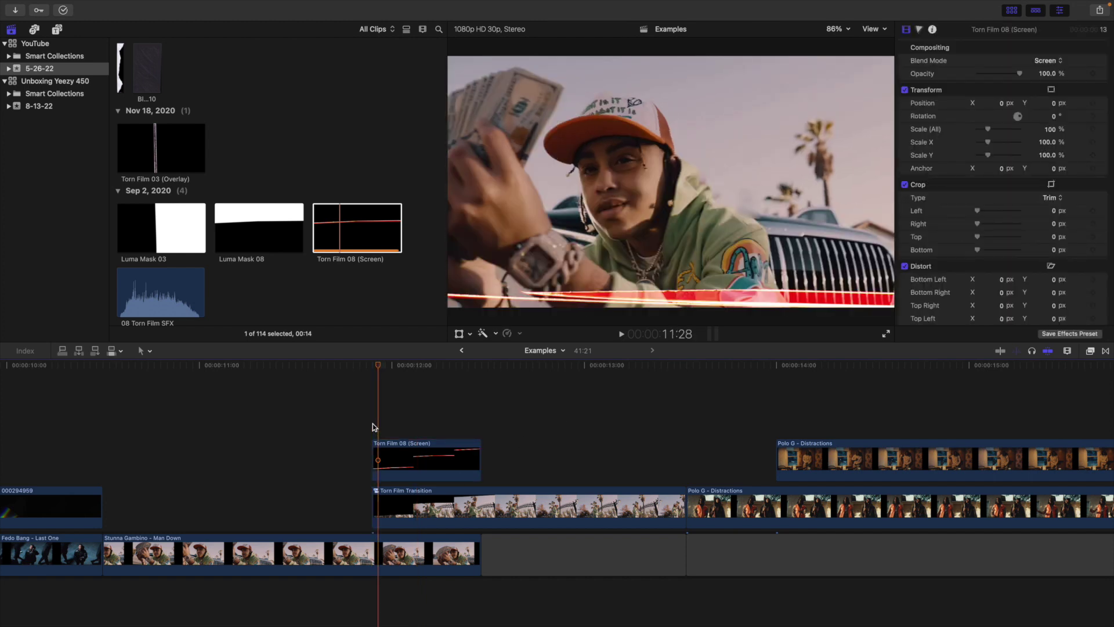
key(Right)
key(Right)
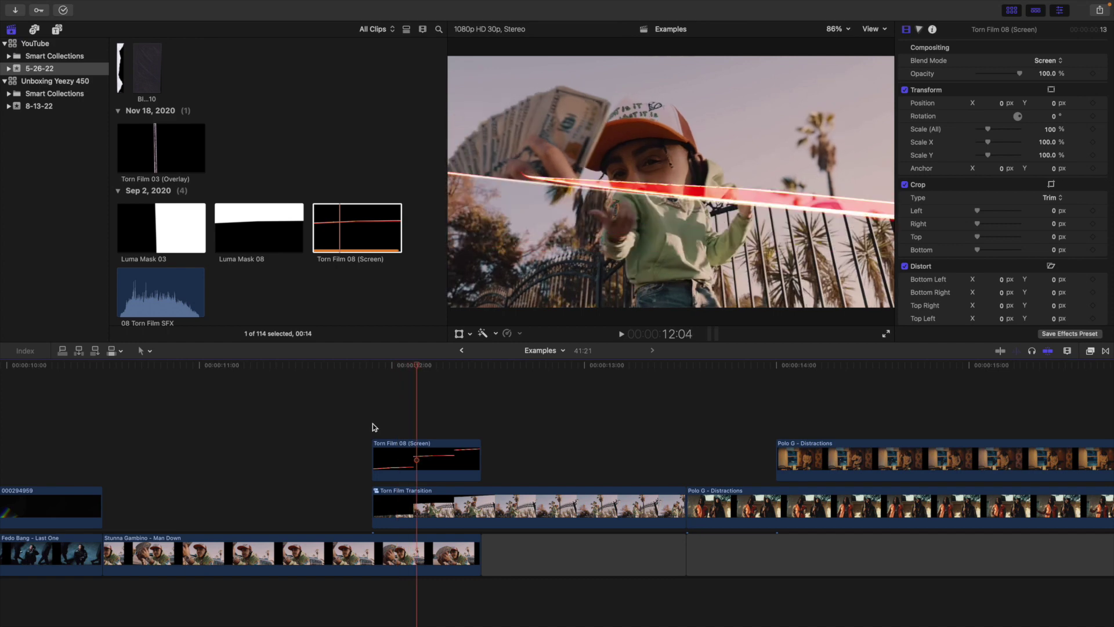
Step: Place 08 Torn Film SFX beneath the transition, starting slightly before it, lower its volume to -9 dB and play the section back
drag(159, 293, 383, 591)
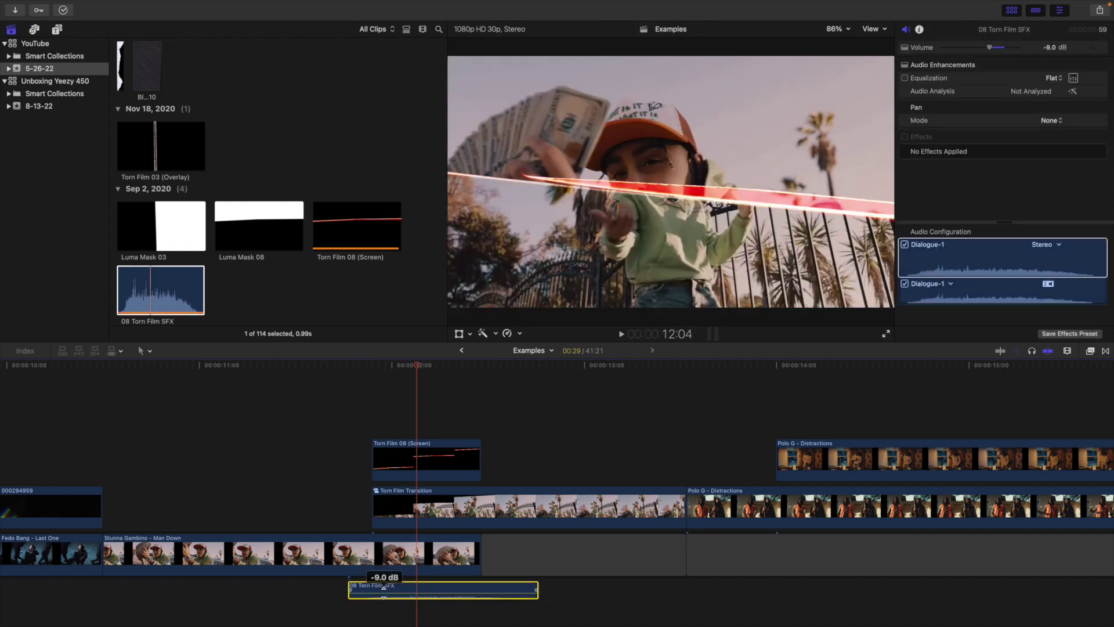
click(348, 515)
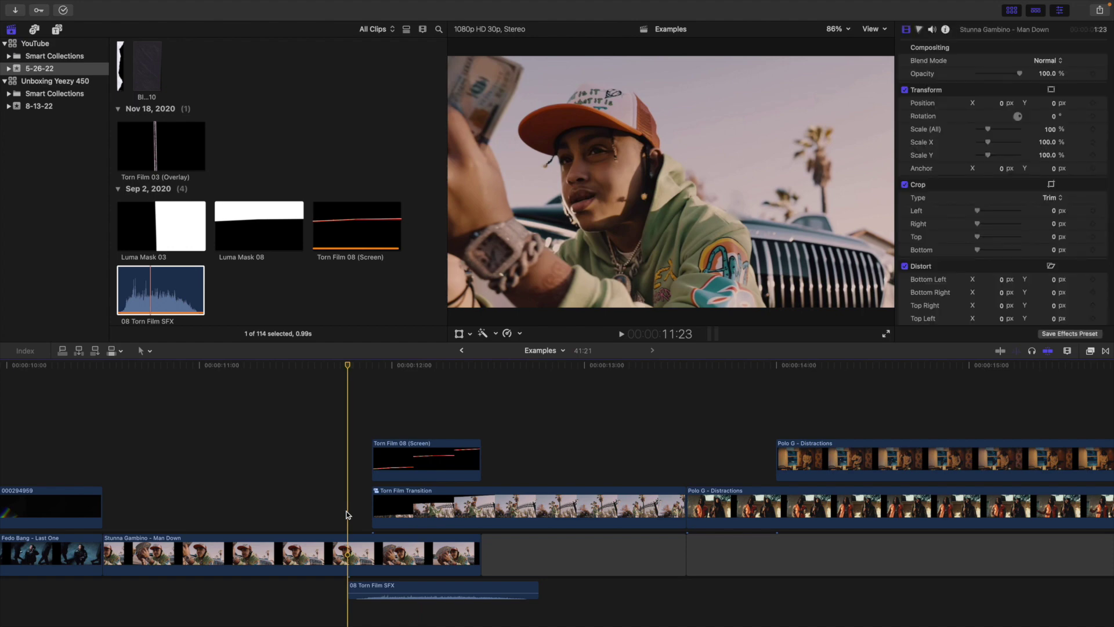
click(104, 468)
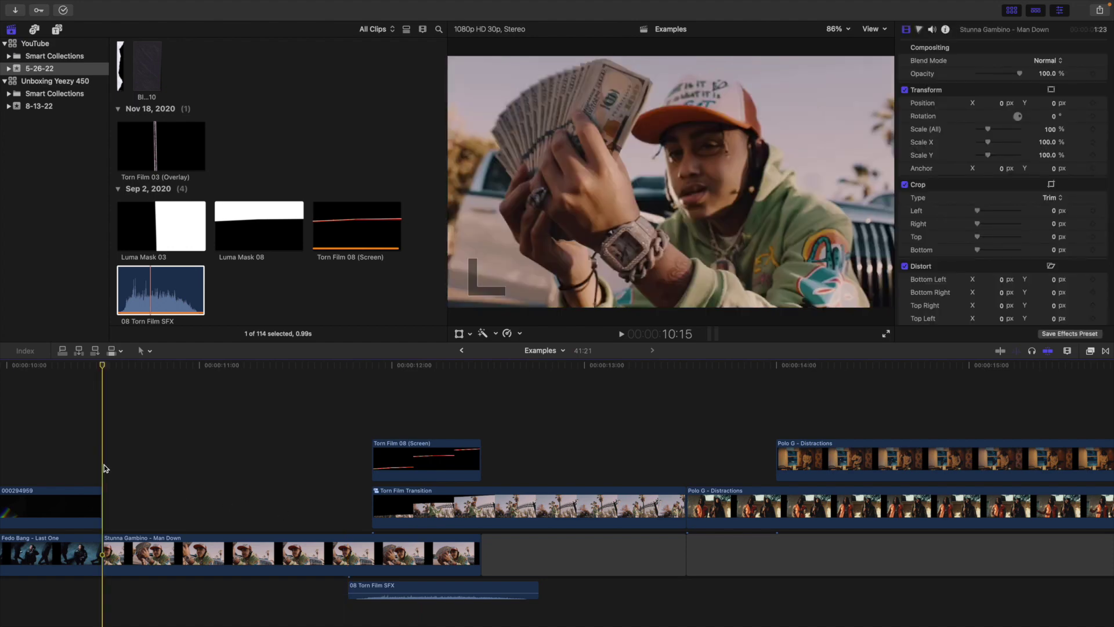
key(space)
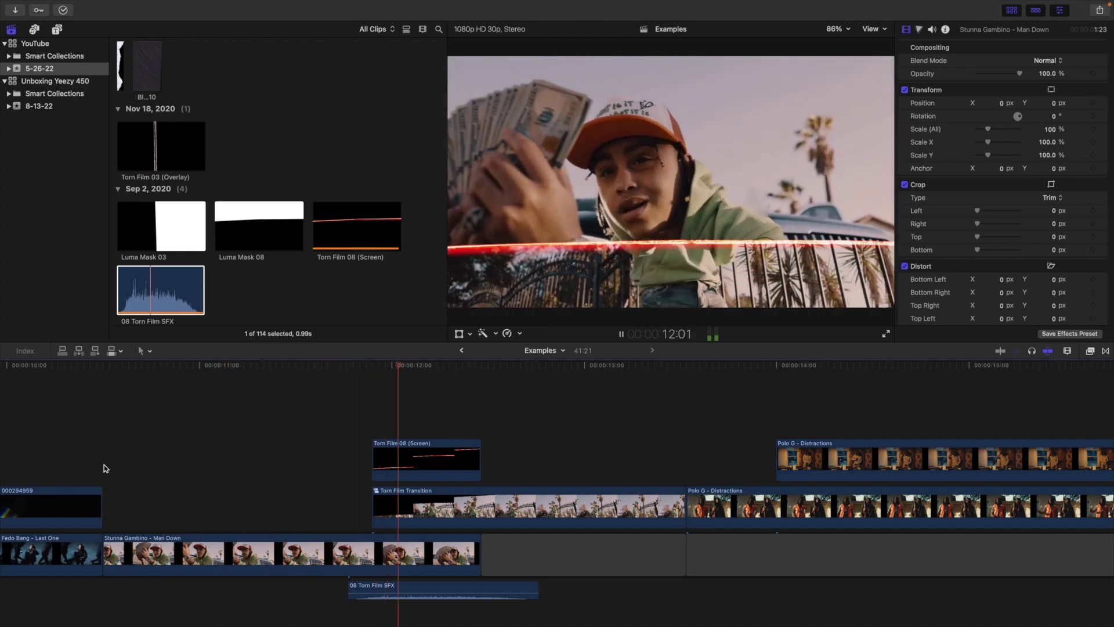
click(103, 465)
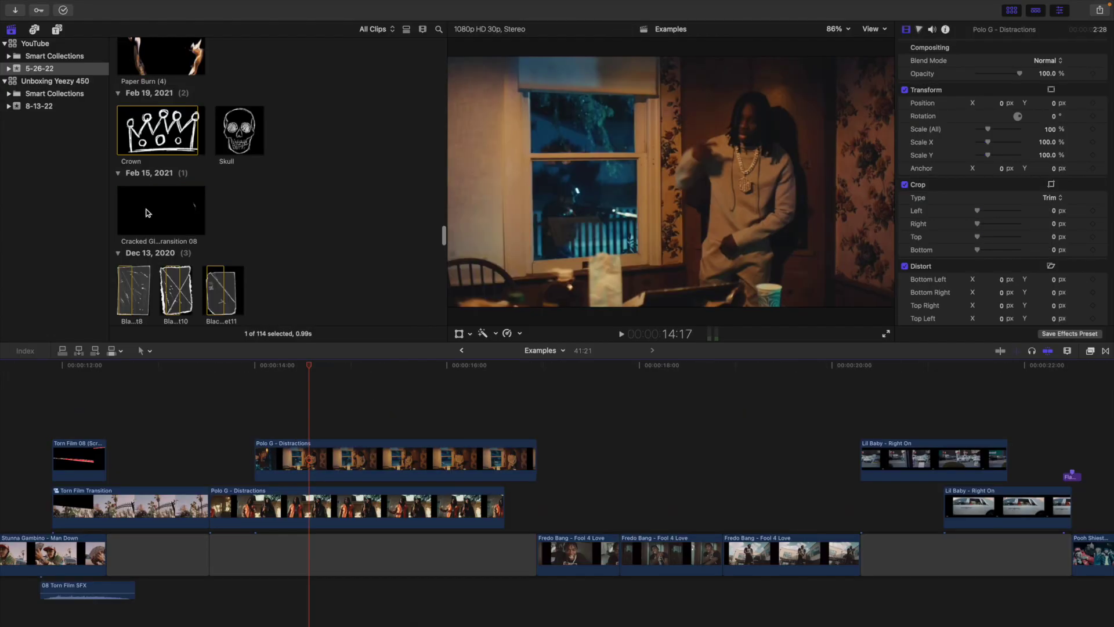
Step: Place Cracked Glass Transition 08 directly above the upper Polo G - Distractions clip and speed it up to match that clip's length
click(150, 210)
drag(149, 211, 260, 408)
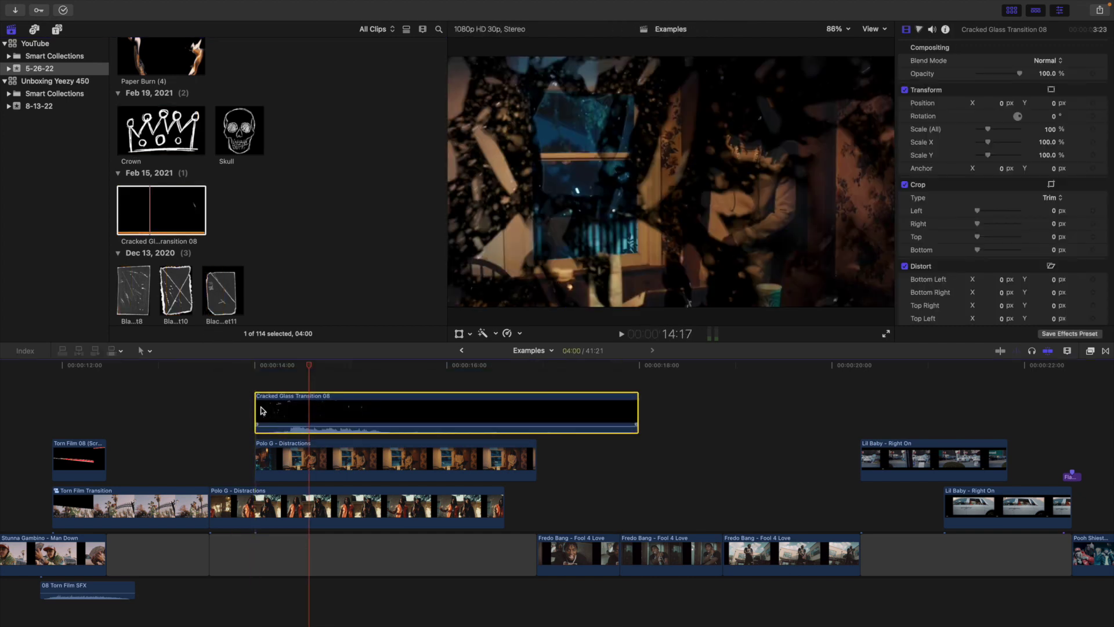
click(297, 462)
click(325, 423)
key(ctrl+v)
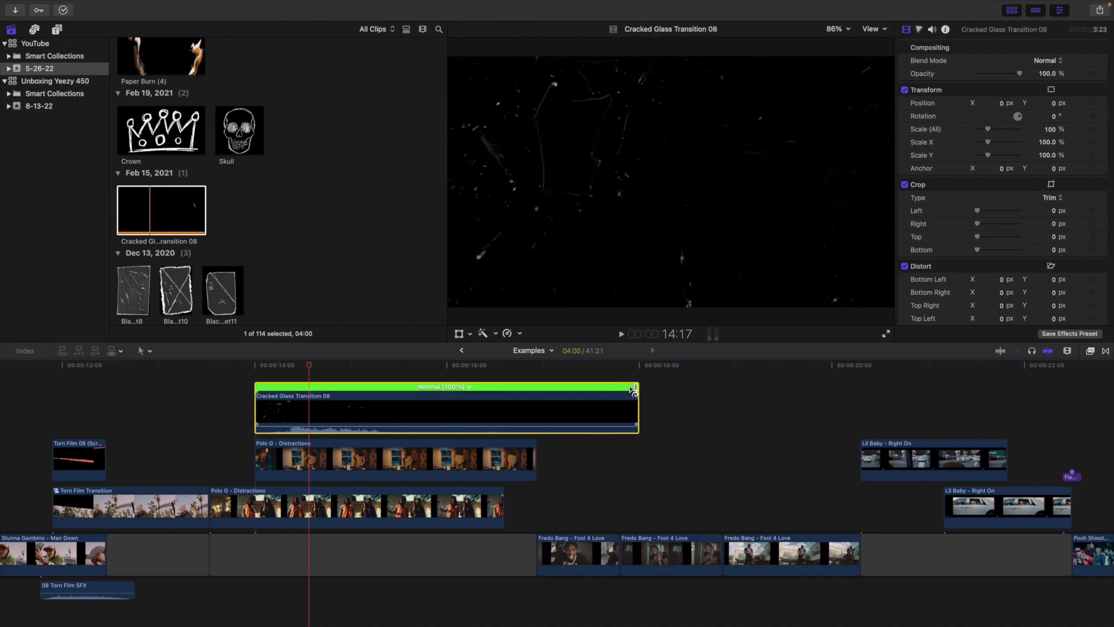
drag(636, 386, 533, 397)
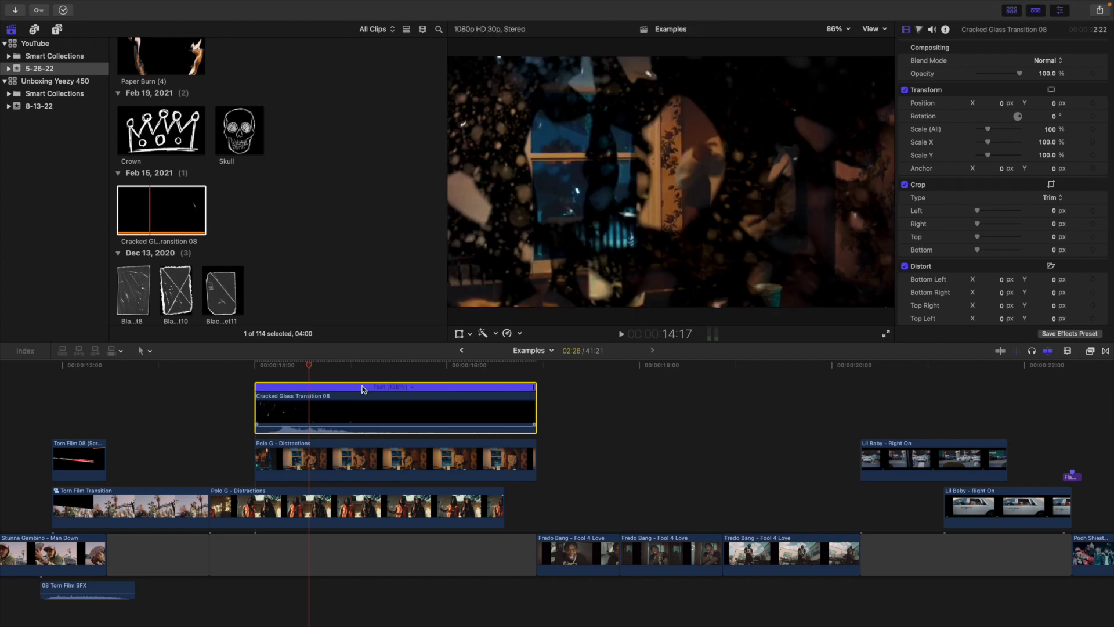
key(super+r)
scroll(331, 411, left, 1)
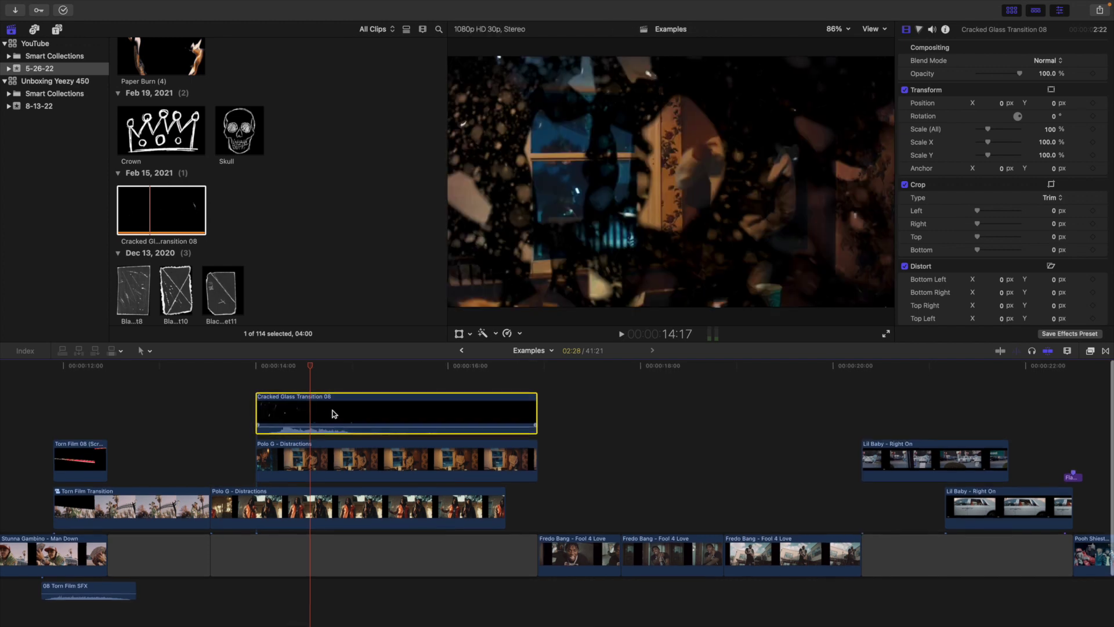
Step: Duplicate Cracked Glass Transition 08 directly above itself and set the lower copy's blend mode to Stencil Alpha
drag(319, 398, 319, 388)
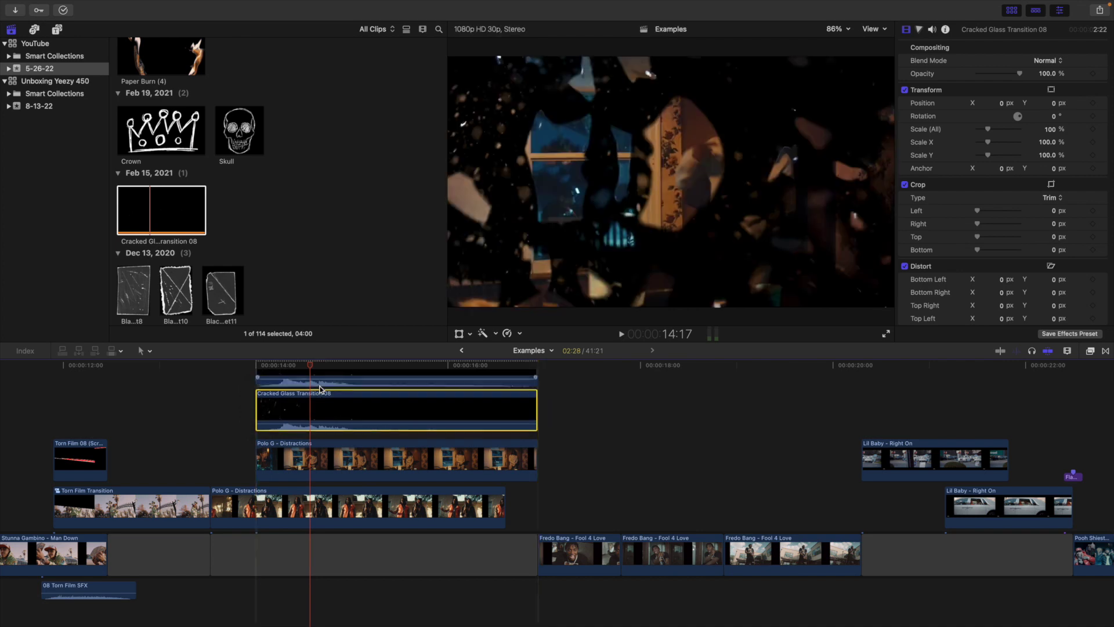
scroll(319, 413, up, 3)
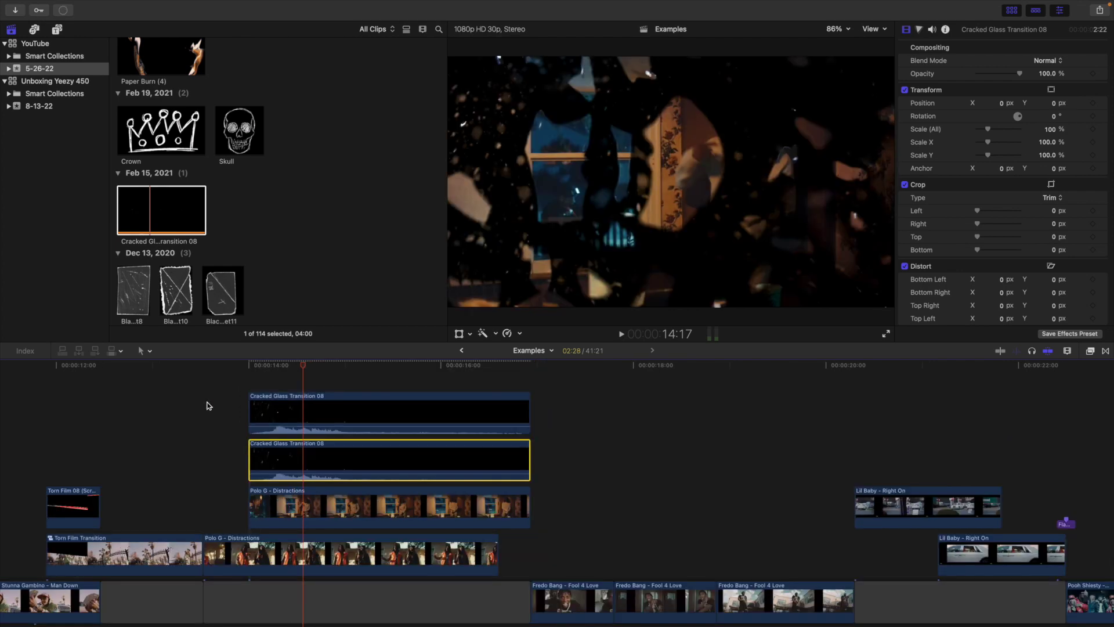
click(1048, 60)
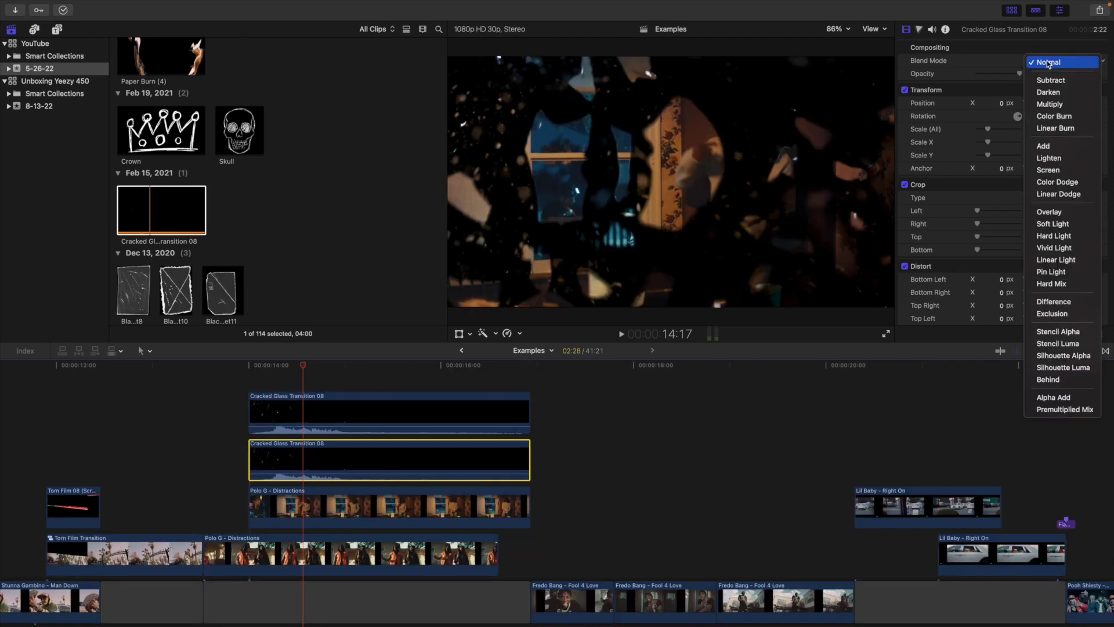
click(1047, 333)
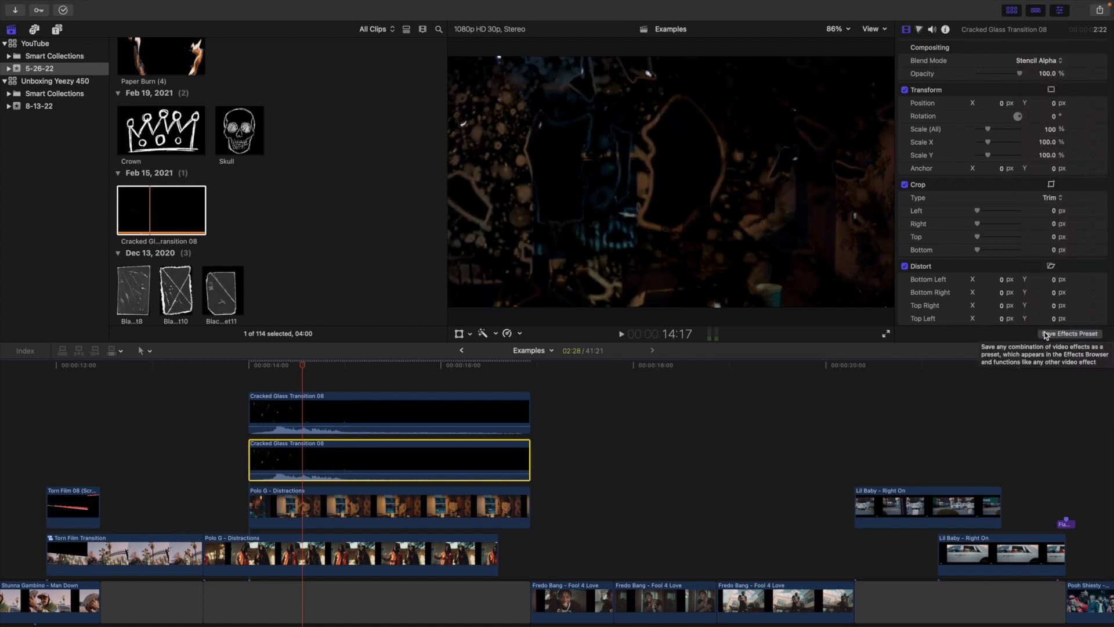
Step: Disable the top glass copy and combine the Stencil Alpha copy with the Polo G clip beneath into a compound clip named Cracked Glass Transition
click(319, 410)
key(v)
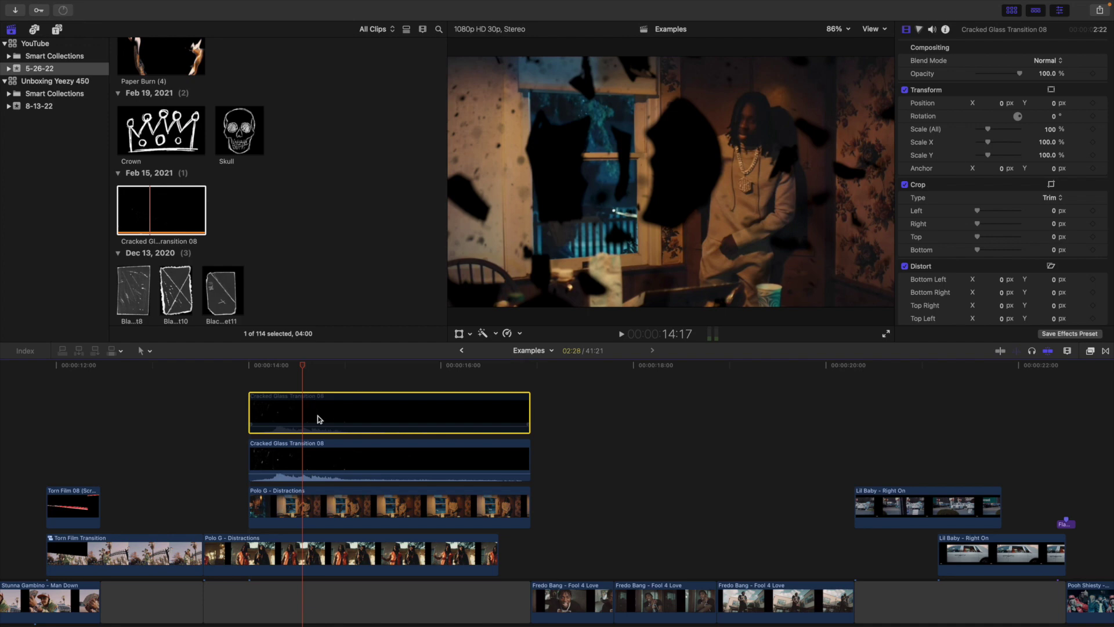
scroll(638, 447, down, 3)
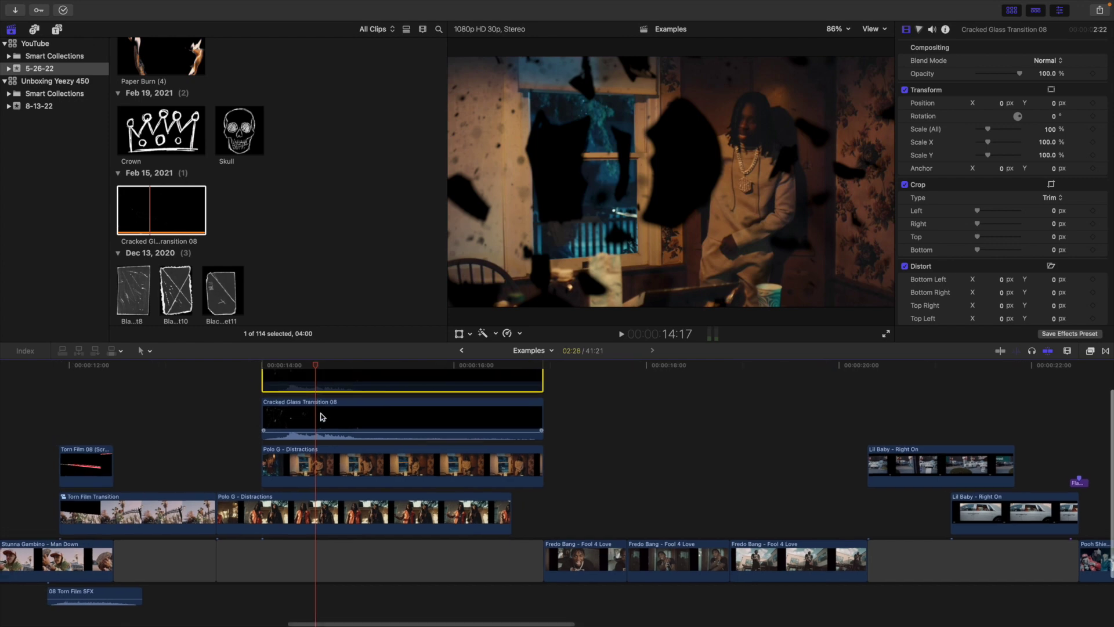
scroll(332, 417, up, 1)
scroll(333, 417, left, 1)
click(322, 416)
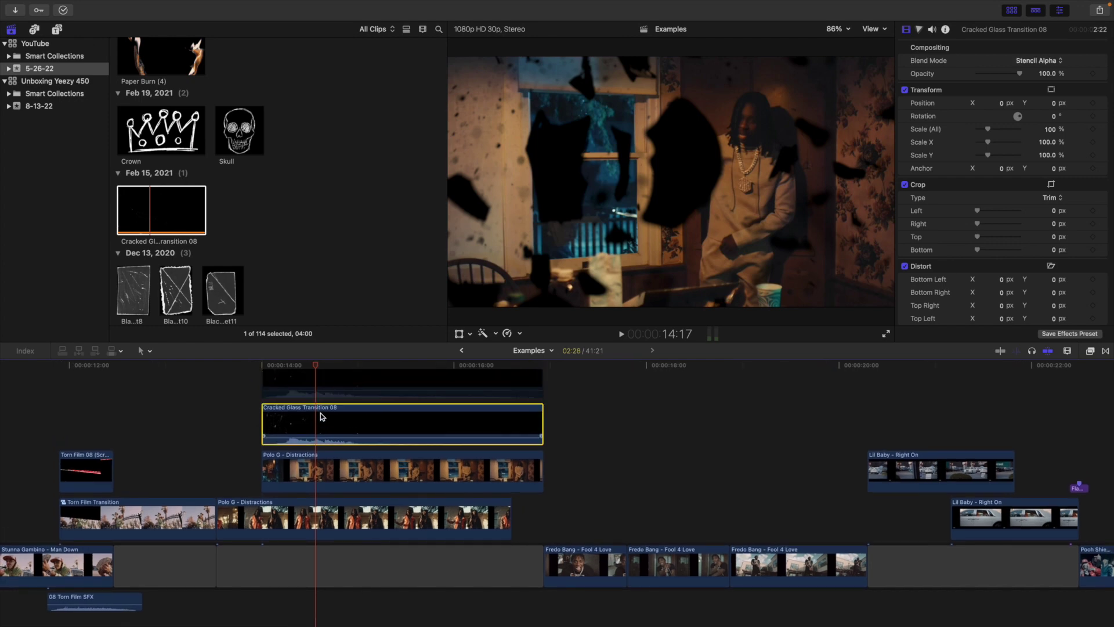
drag(239, 426, 295, 461)
key(alt+g)
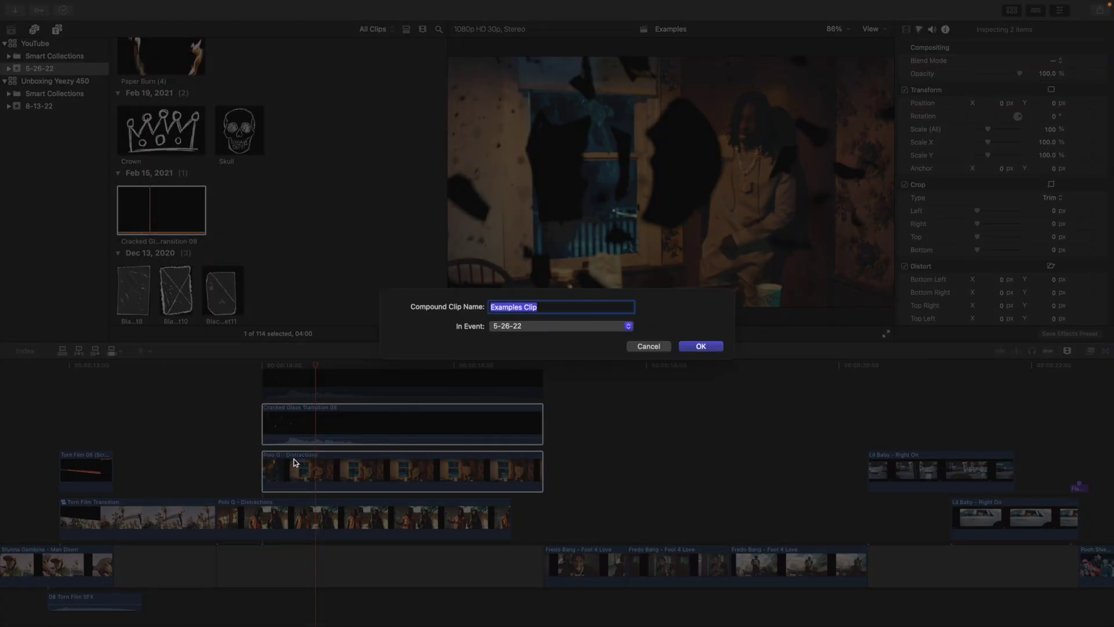
text(Cracked Glass Transition)
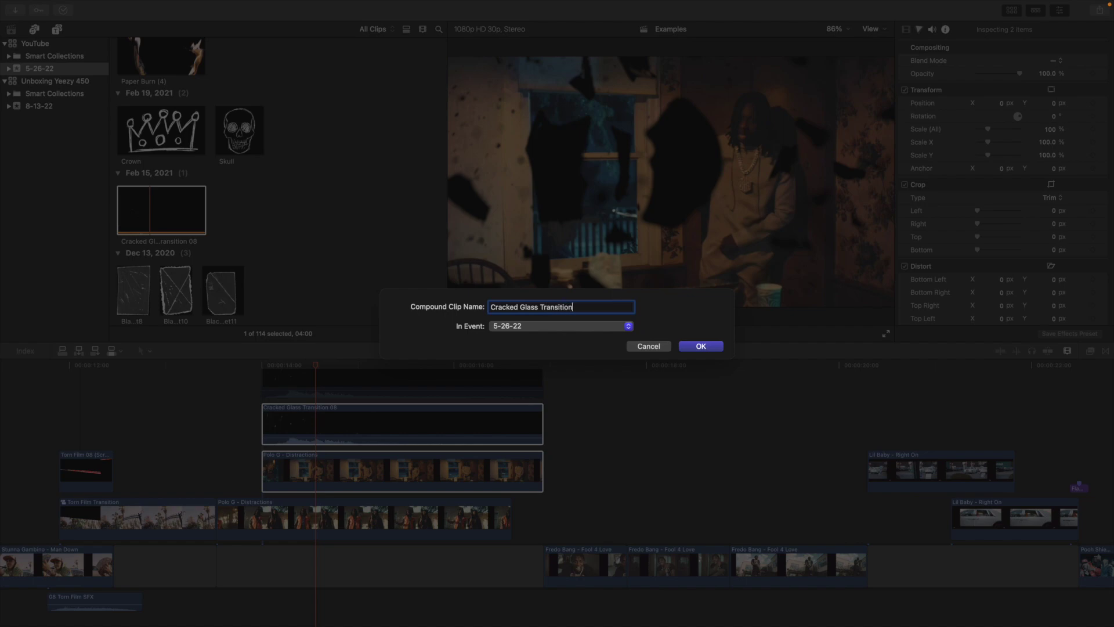
key(Return)
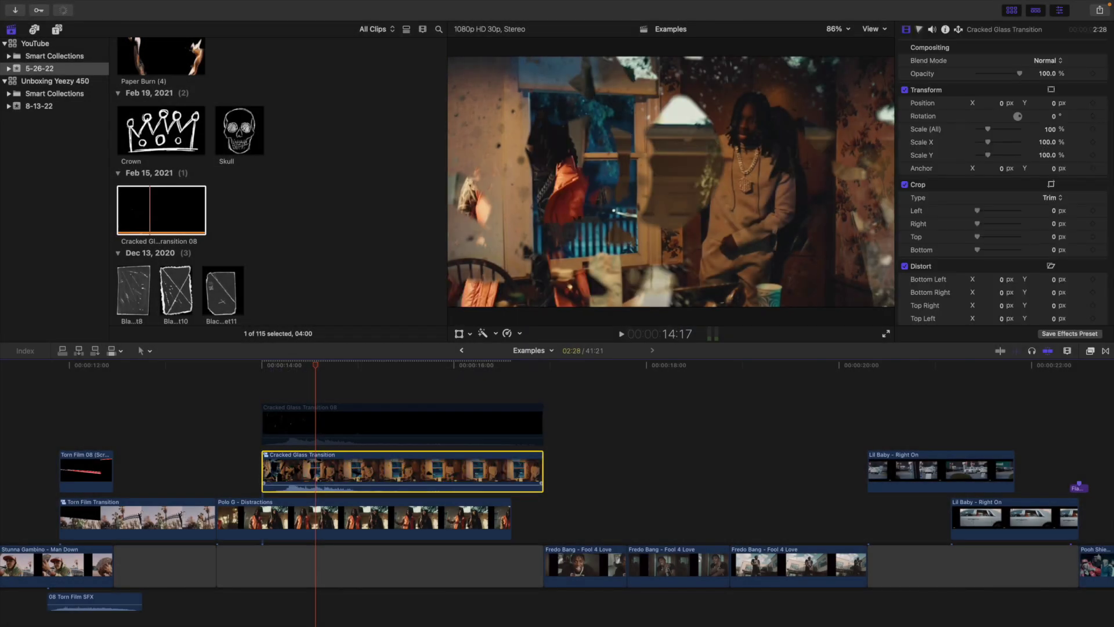
Step: Re-enable the top Cracked Glass Transition 08 clip and set its blend mode to Screen
click(306, 420)
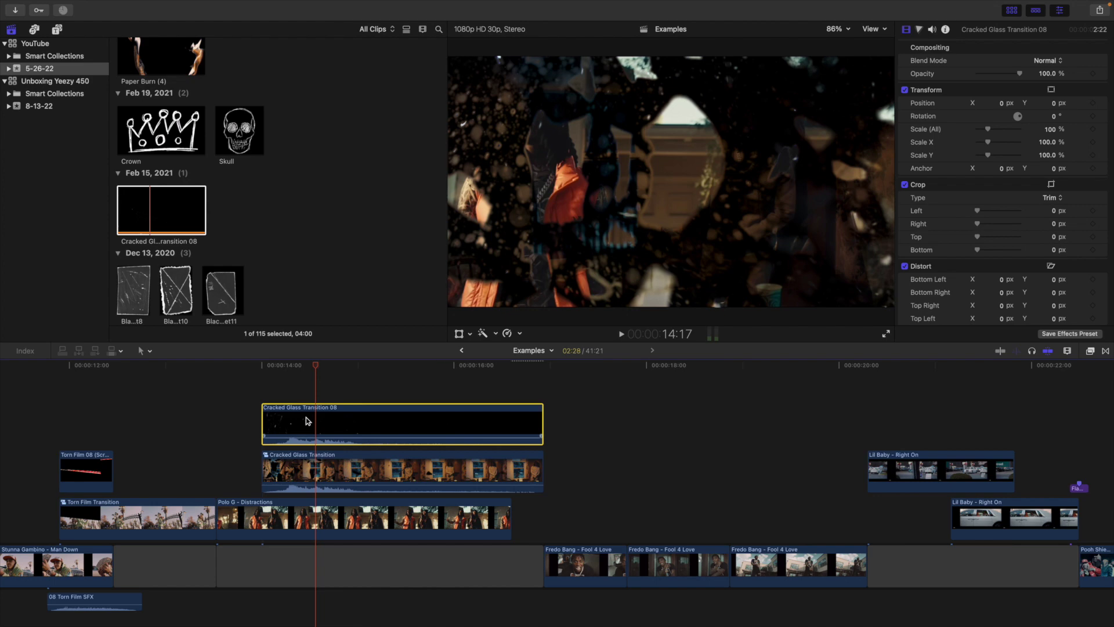
click(1050, 61)
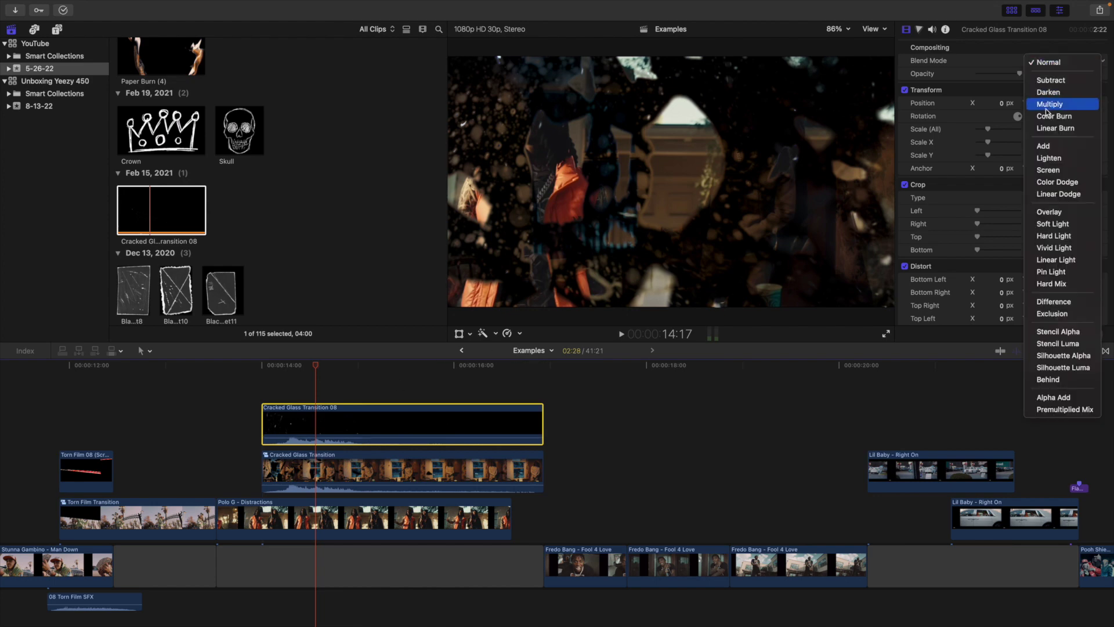
click(1048, 171)
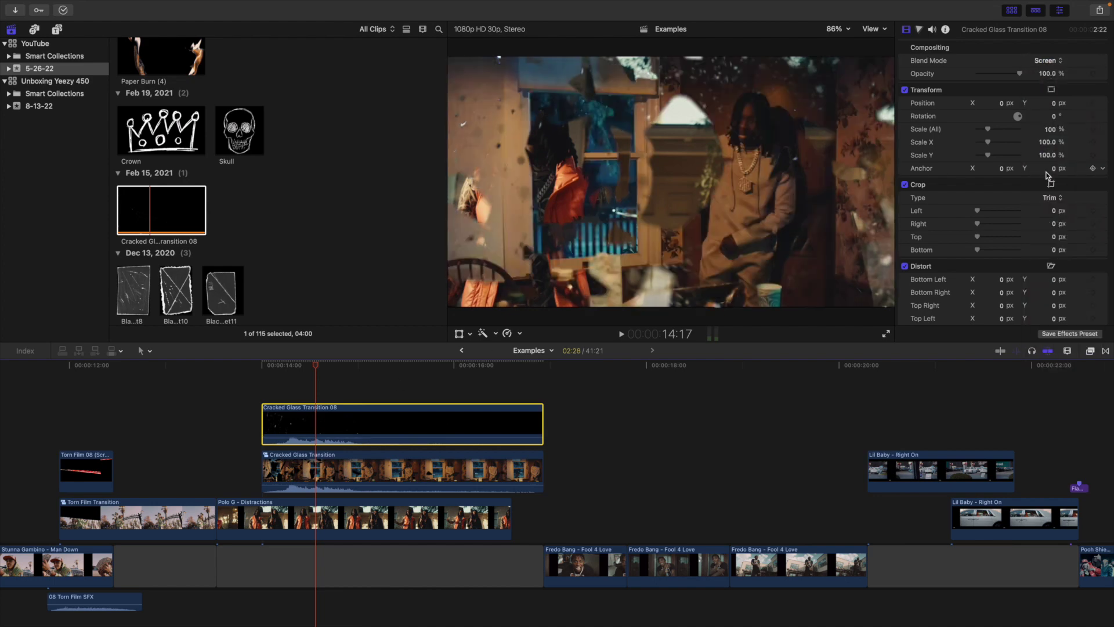
Step: Turn off the top glass clip's audio, lower the Cracked Glass Transition compound clip to -12 dB and play the section back
click(932, 29)
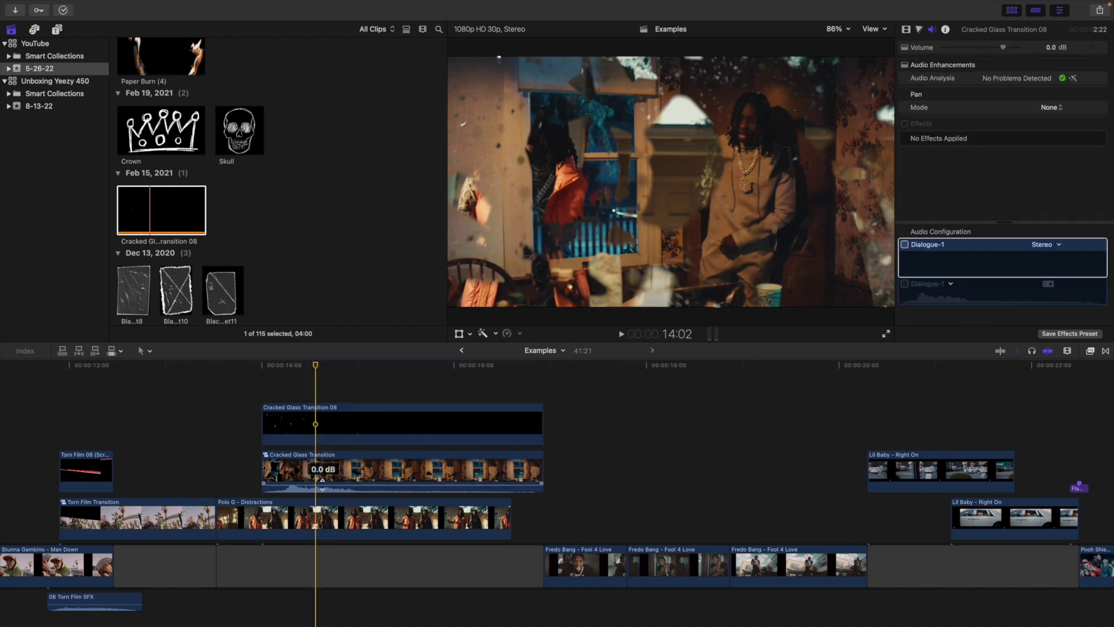
drag(322, 479, 322, 482)
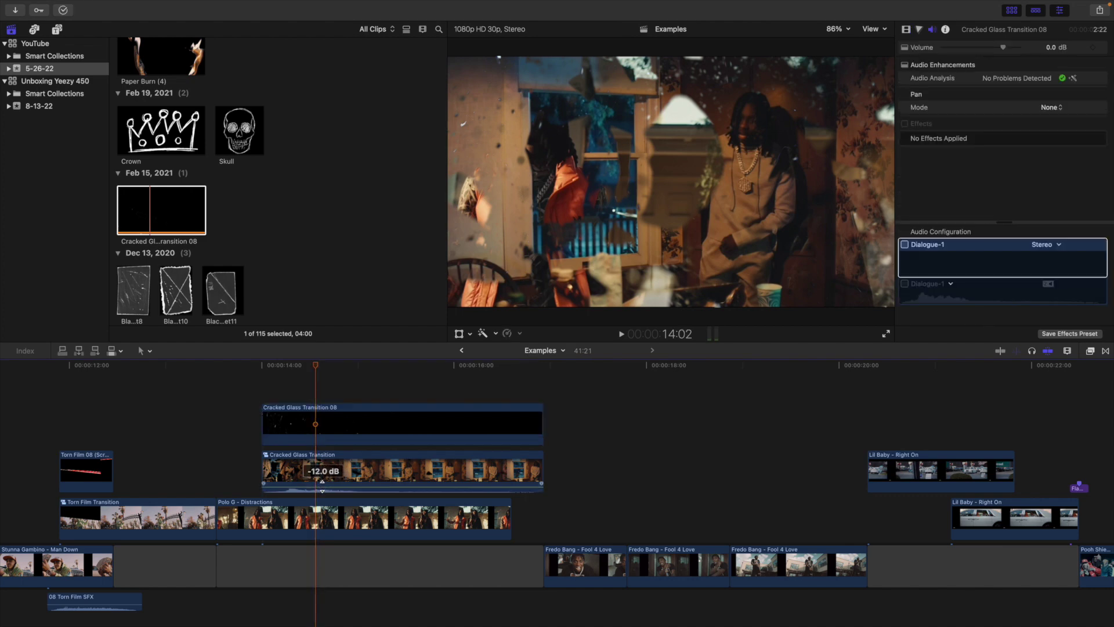
click(216, 471)
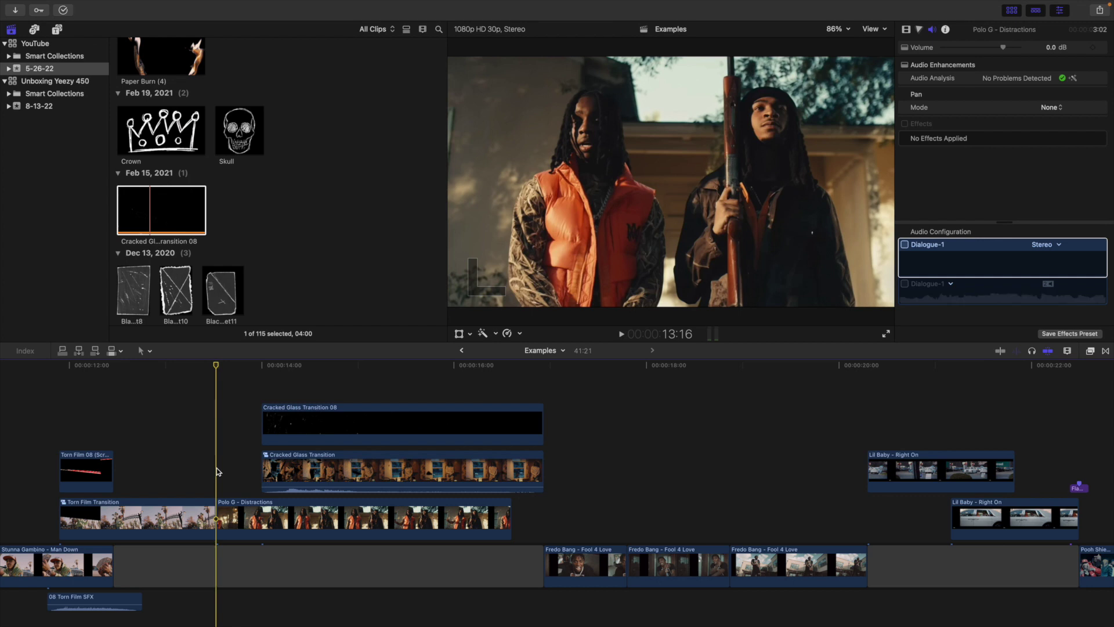
key(space)
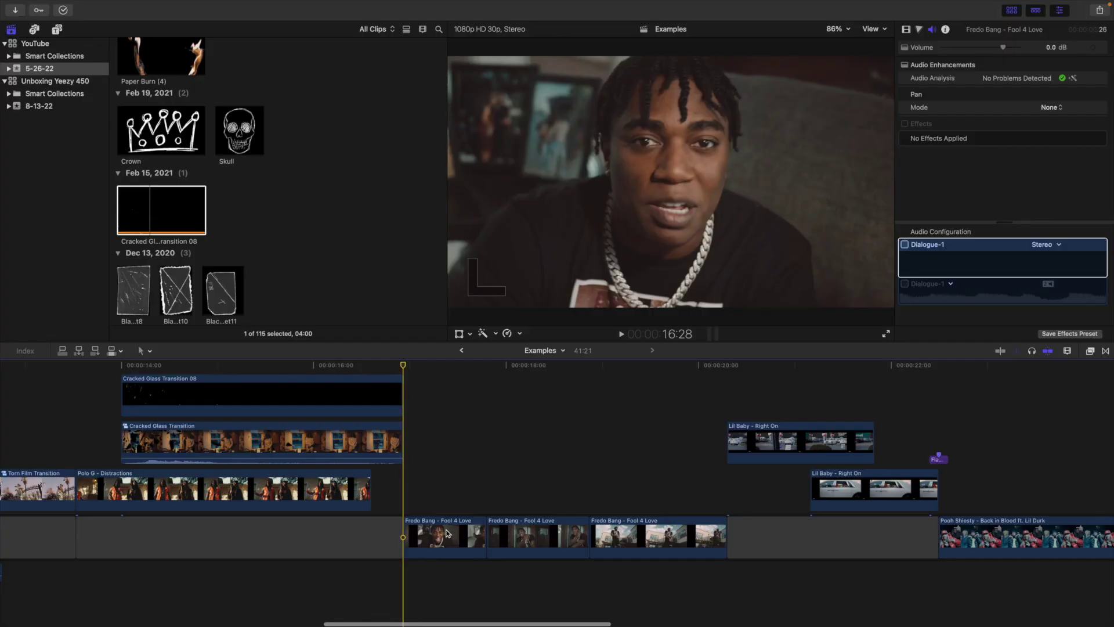
Step: Add an object tracker to the first Fredo Bang - Fool 4 Love clip
click(447, 533)
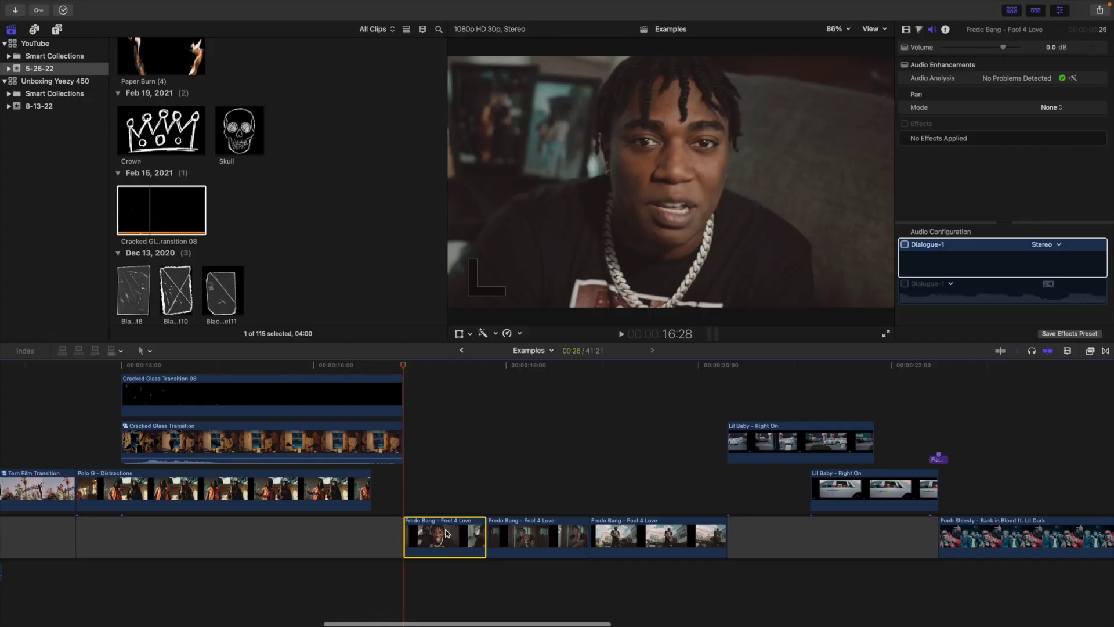
click(907, 30)
scroll(979, 263, down, 5)
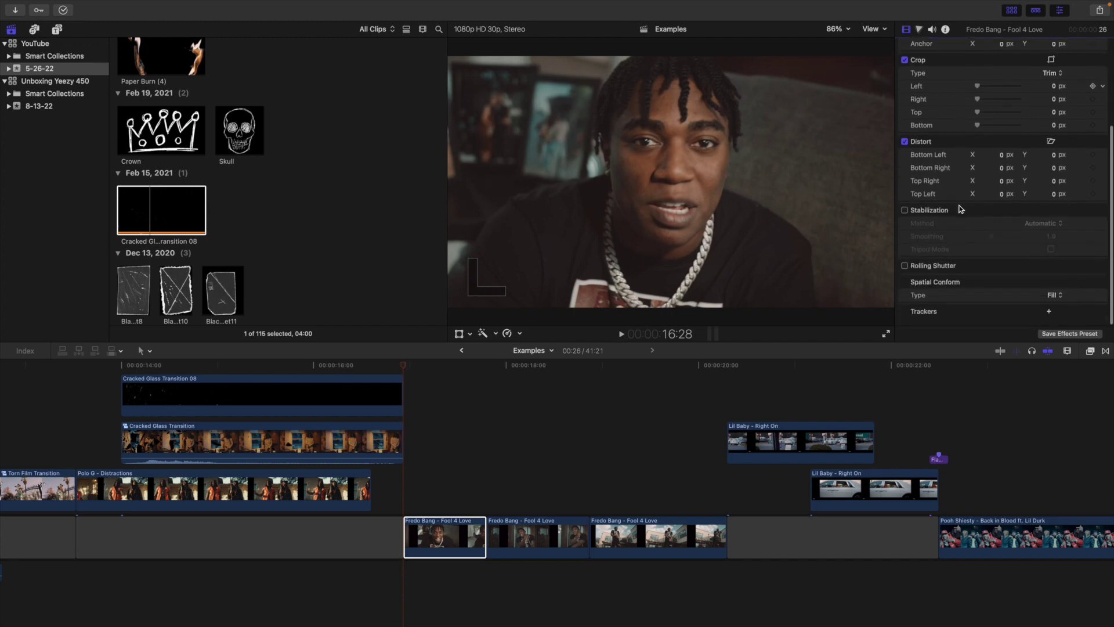
click(1049, 314)
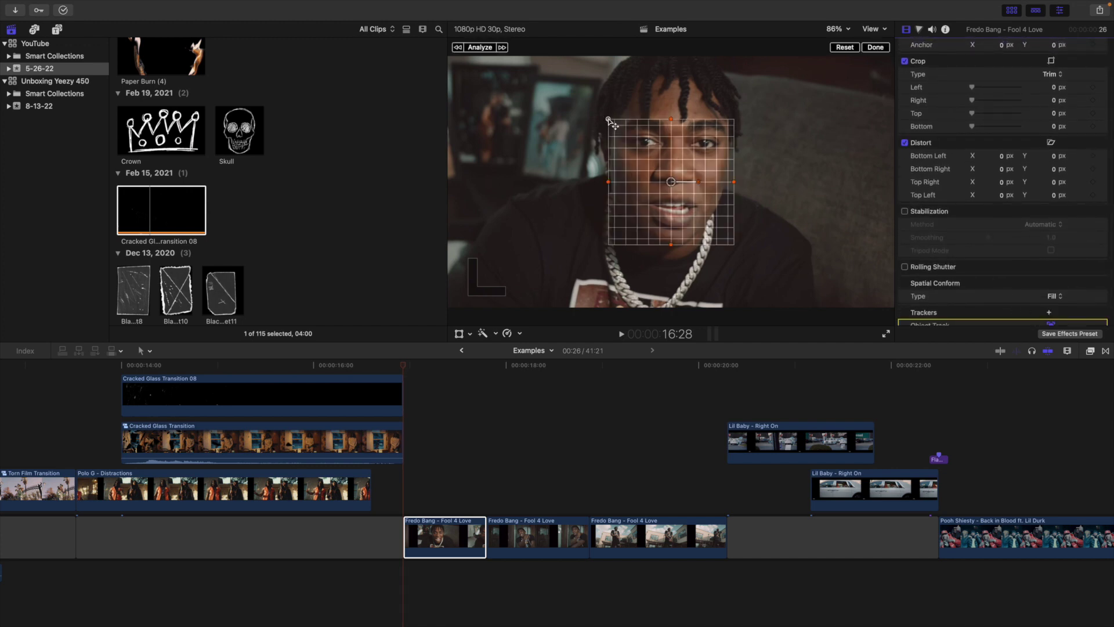
Step: Reshape the tracker into a tall ellipse covering the rapper's face and analyze the clip's motion
drag(616, 120, 605, 182)
drag(671, 120, 676, 96)
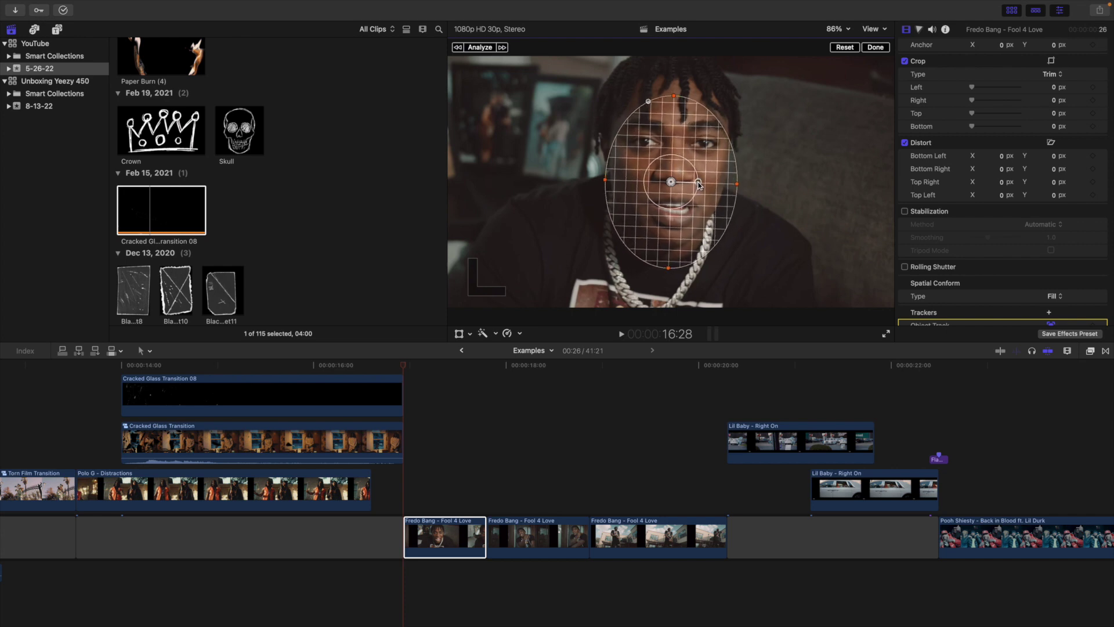
drag(671, 181, 671, 165)
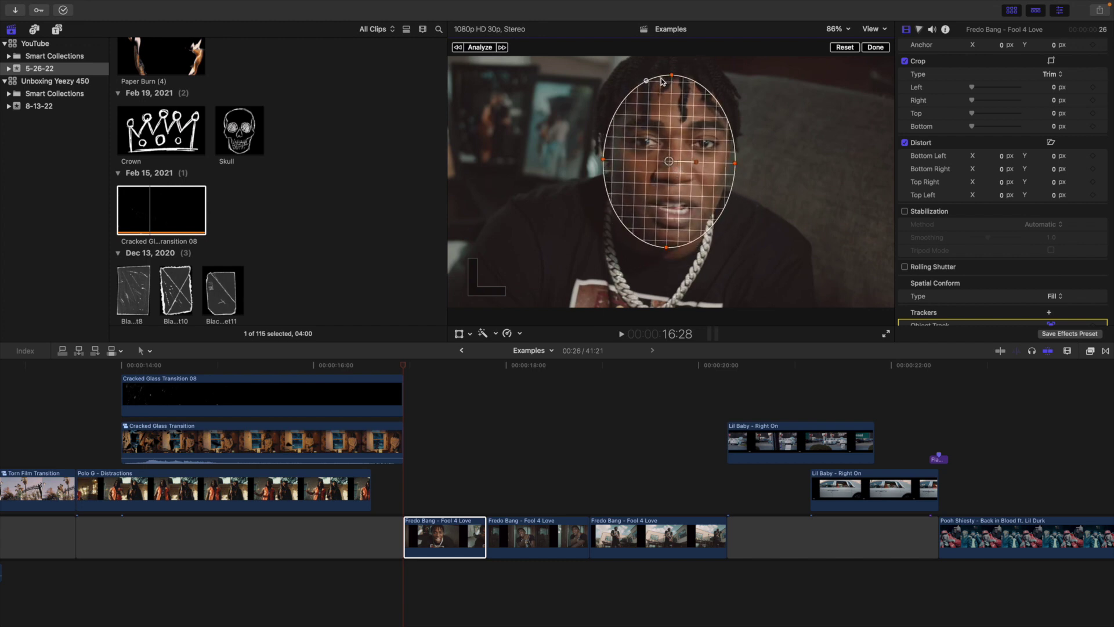
drag(671, 75, 672, 62)
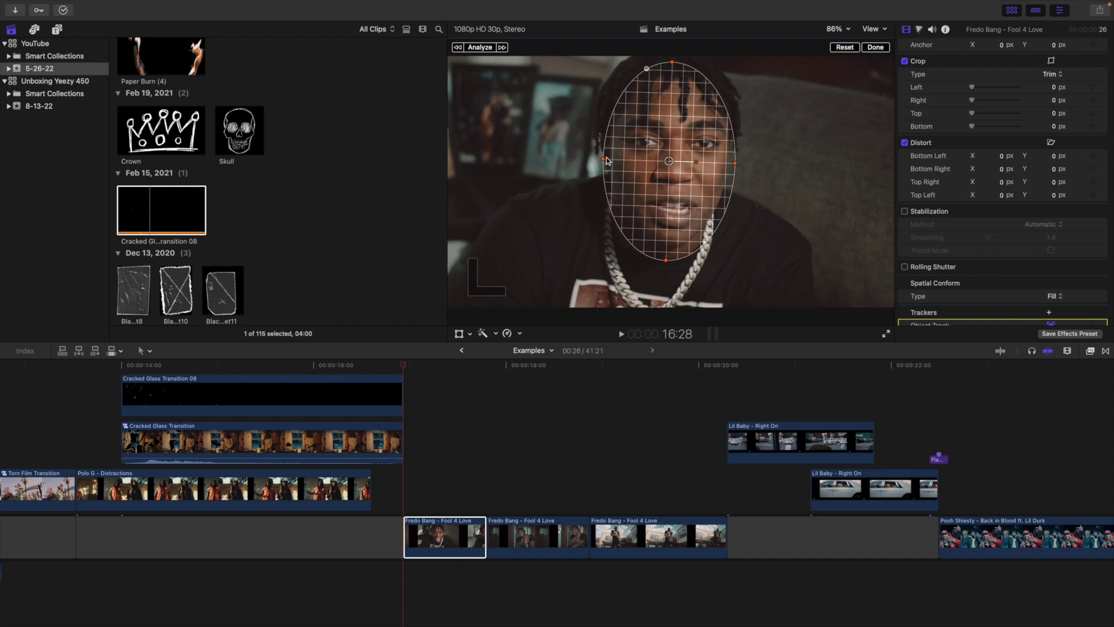
drag(604, 158, 598, 158)
drag(668, 163, 668, 154)
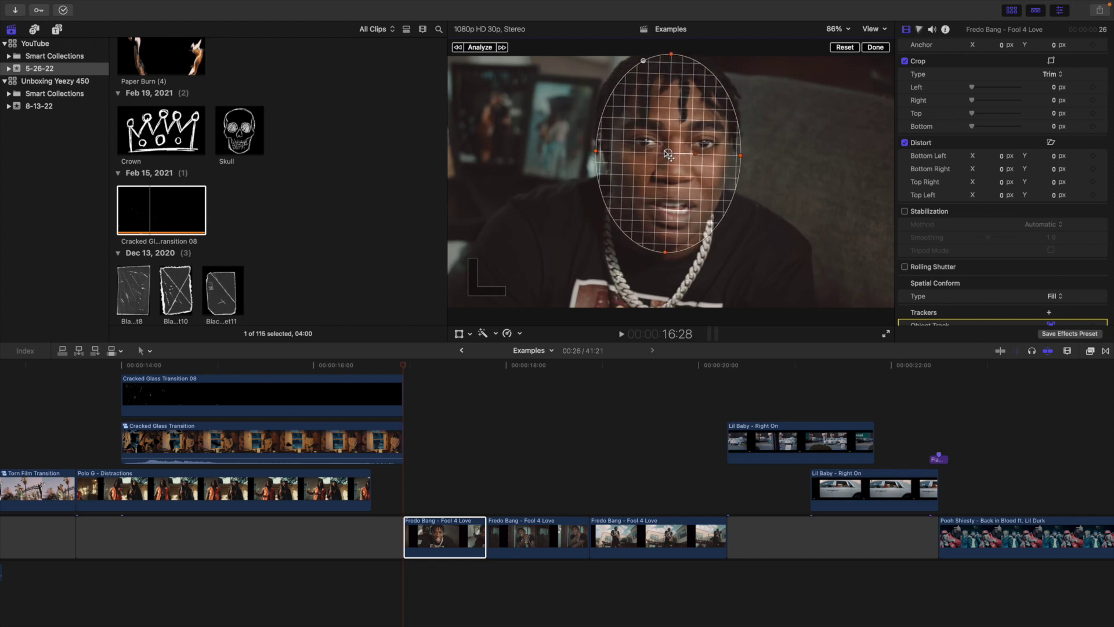
click(479, 47)
Step: Place the Skull overlay above the first Fredo Bang clip and trim it to span exactly that clip
drag(239, 127, 437, 436)
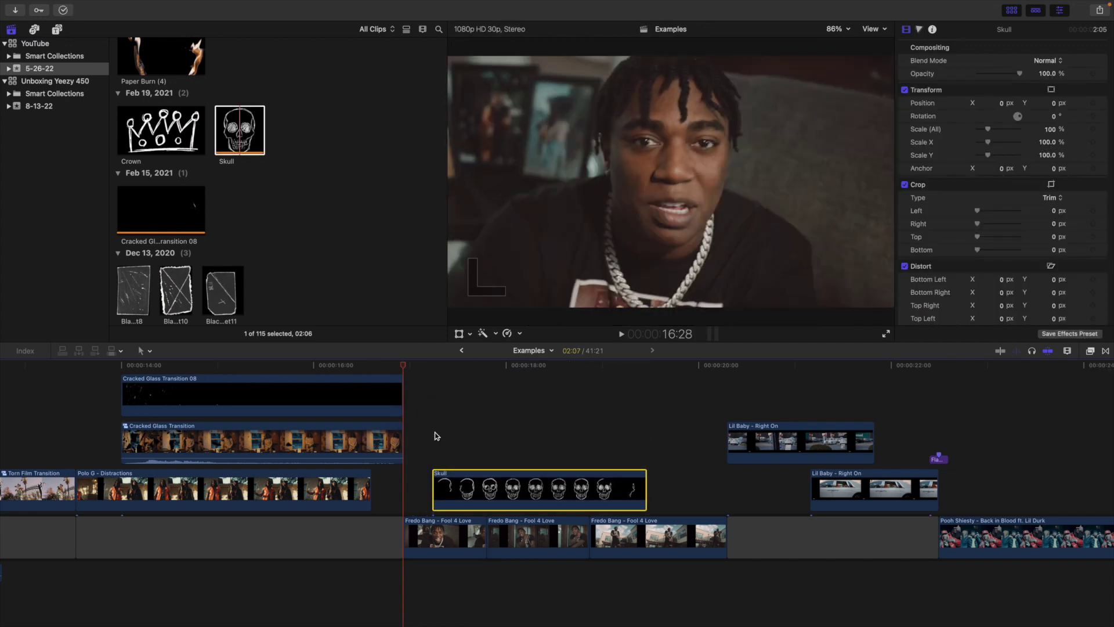
mouse_move(430, 478)
mouse_down()
mouse_move(514, 489)
mouse_move(433, 489)
mouse_up()
click(493, 460)
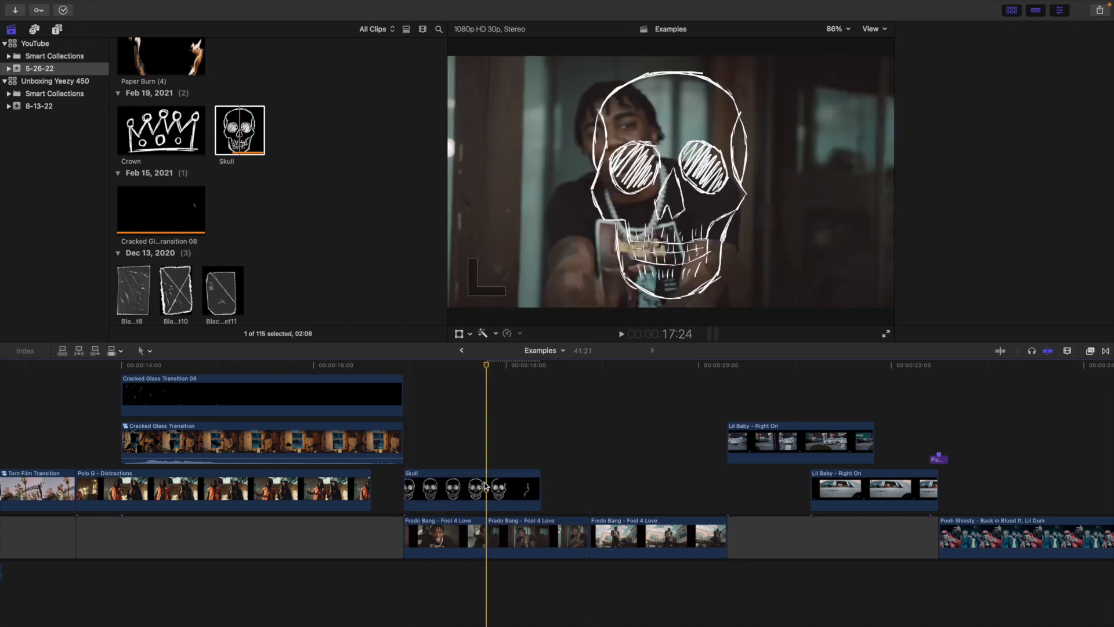
click(485, 492)
key(alt+bracketright)
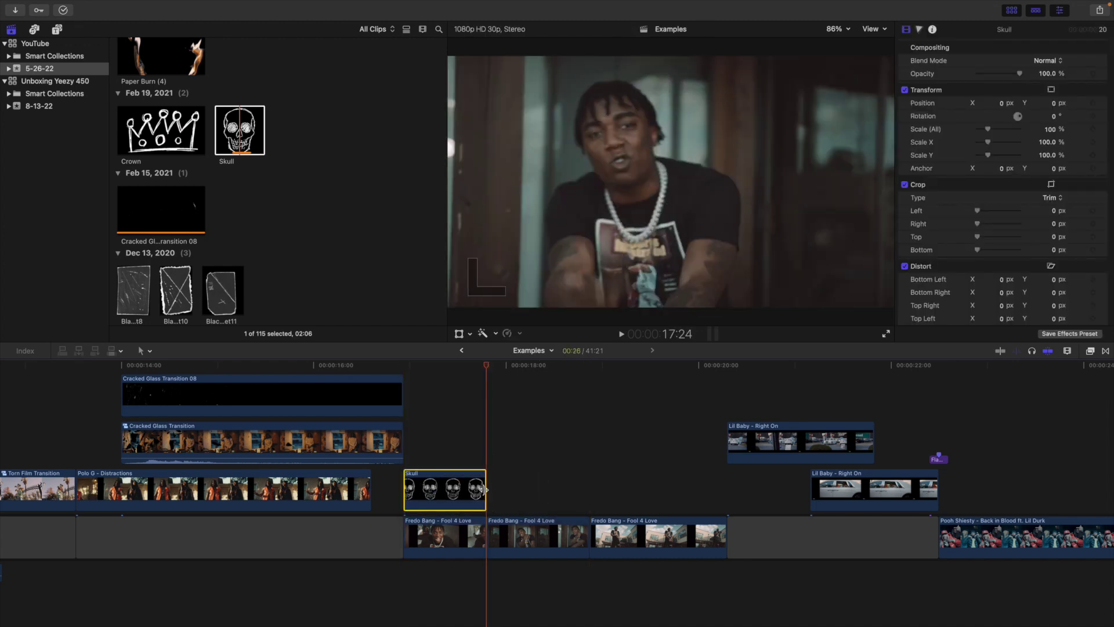
Step: Attach the Skull's transform to the face tracker, scale it to about 85.6% over the rapper's face and play it back
click(447, 449)
click(452, 490)
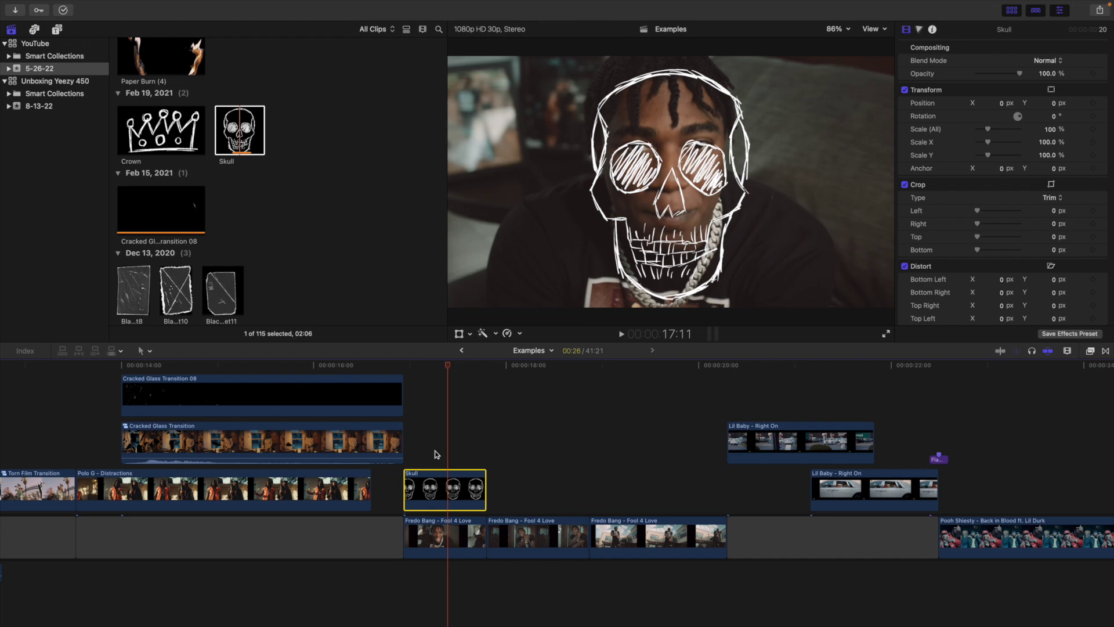
click(459, 334)
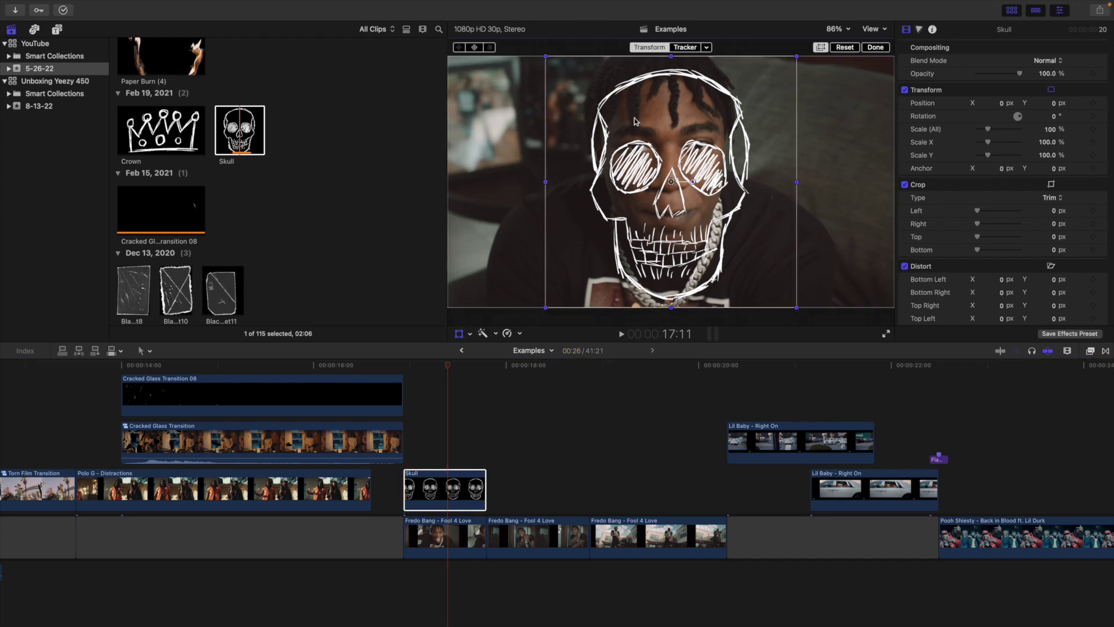
click(707, 49)
click(714, 87)
drag(546, 305, 563, 289)
drag(664, 228, 662, 205)
click(875, 48)
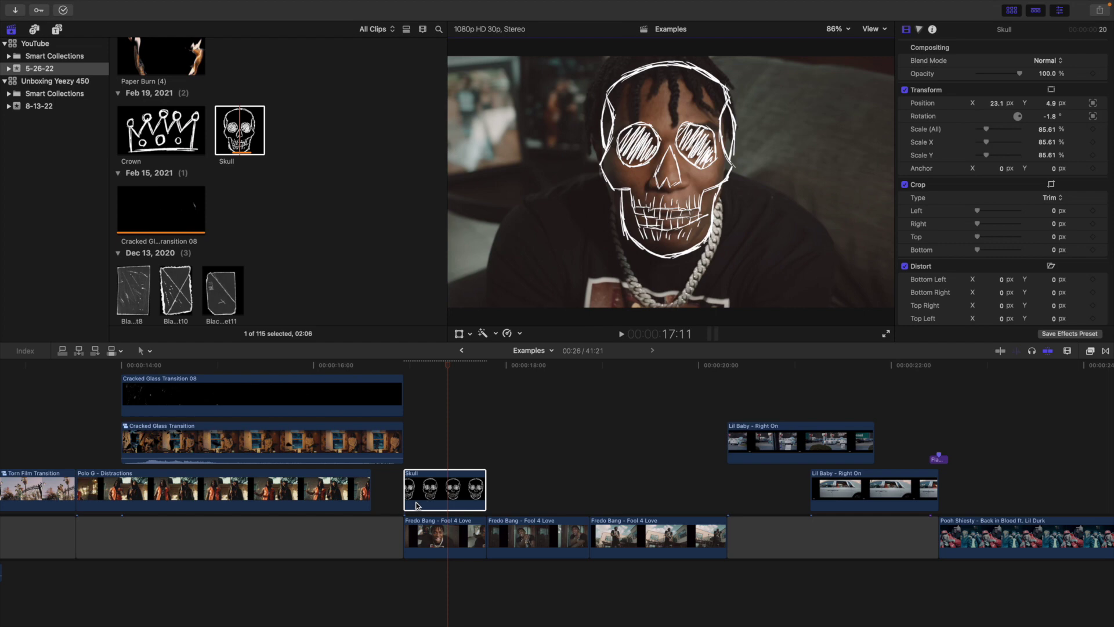
click(408, 450)
key(space)
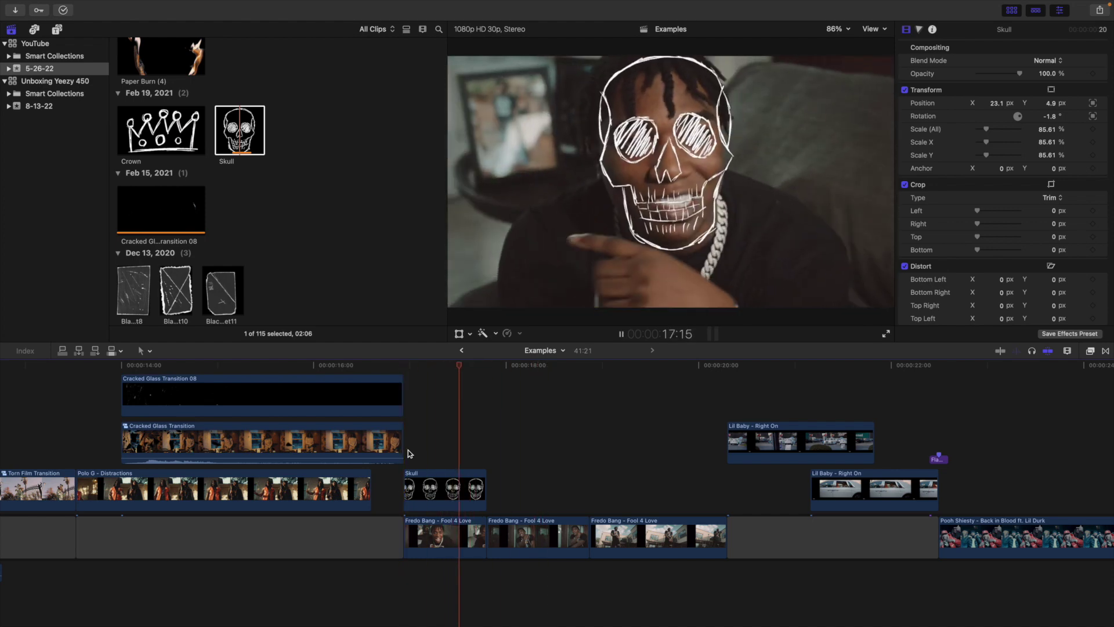
Step: Place the NukeTripleExplosion overlay above the second and third Fredo Bang - Fool 4 Love clips and play it back
key(space)
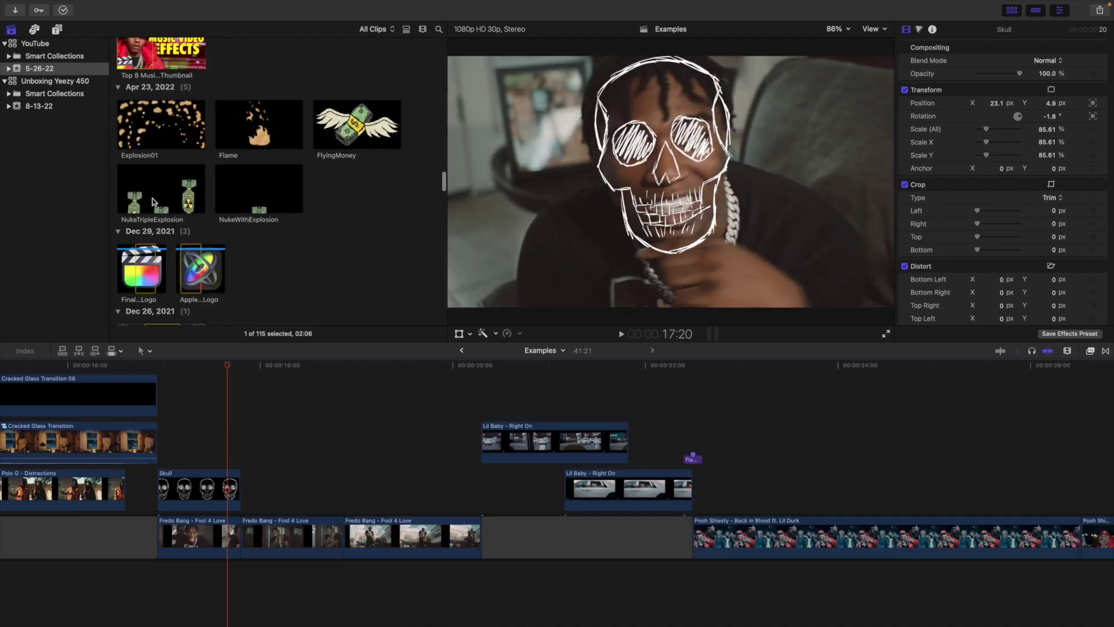
drag(161, 189, 284, 444)
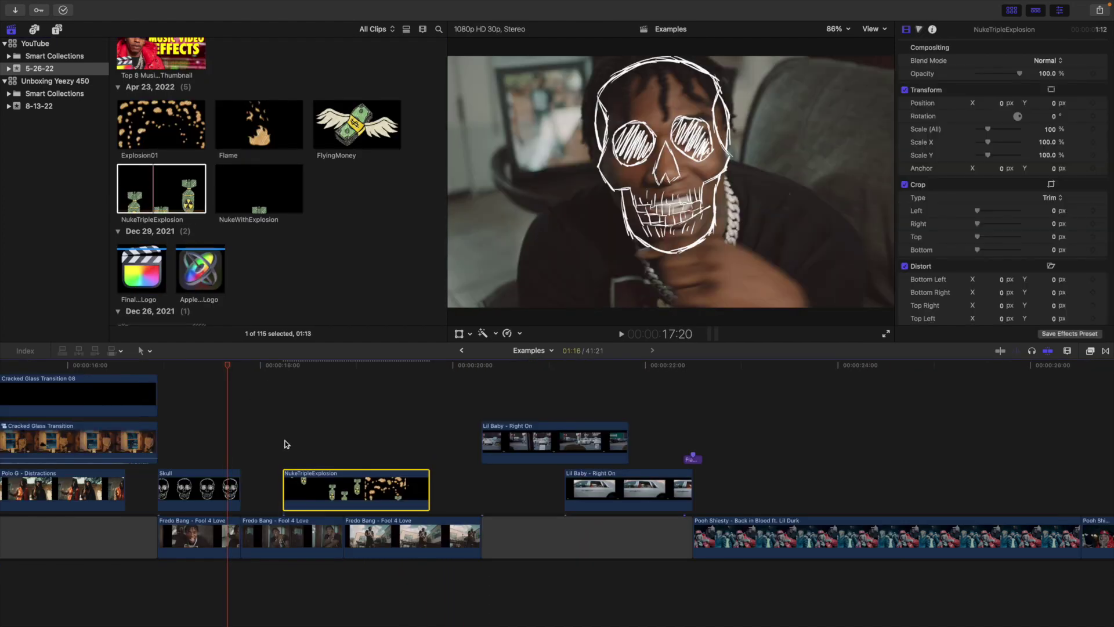
click(324, 434)
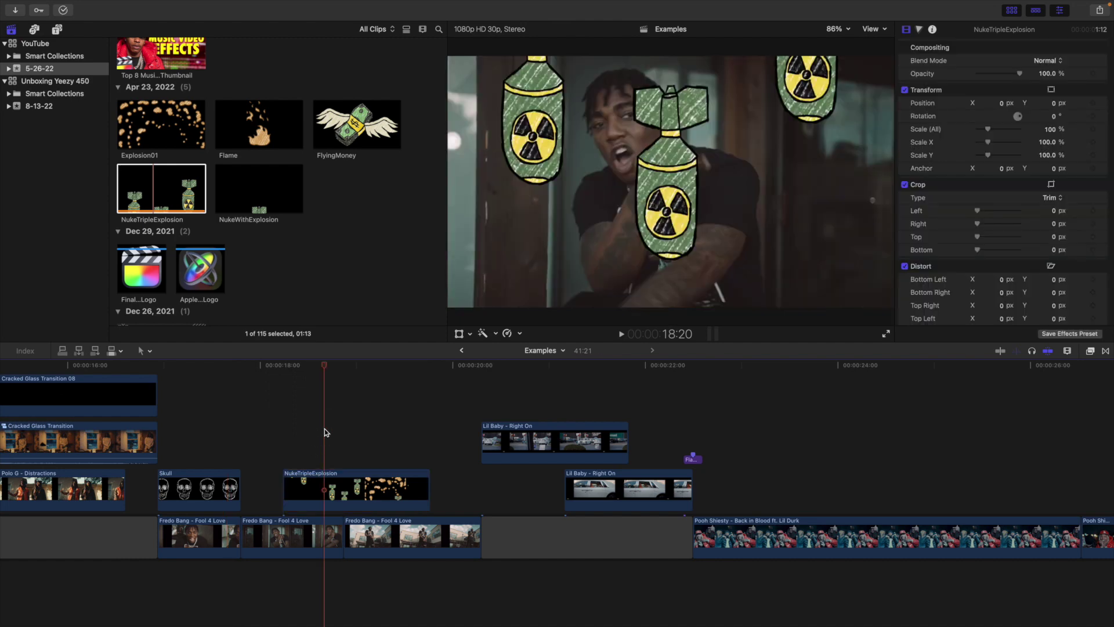
key(space)
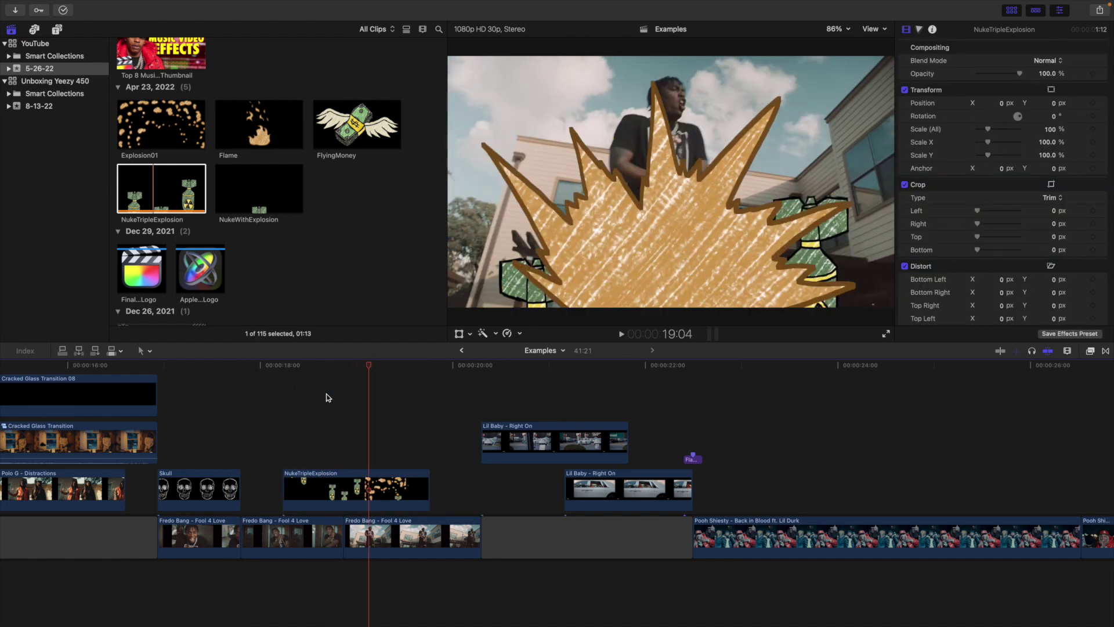
Step: Scale NukeTripleExplosion to 256% with Y position 832 px, mark its full-frame blast, and align that marker with the second-to-third Fredo Bang cut
click(364, 492)
drag(1050, 129, 1054, 102)
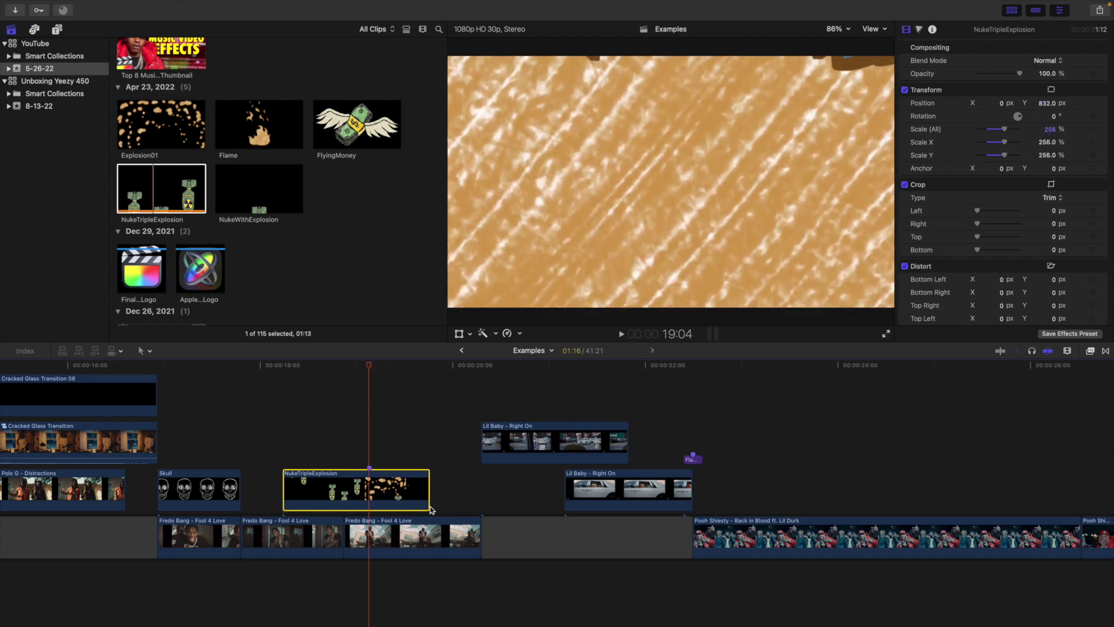
drag(394, 493, 369, 494)
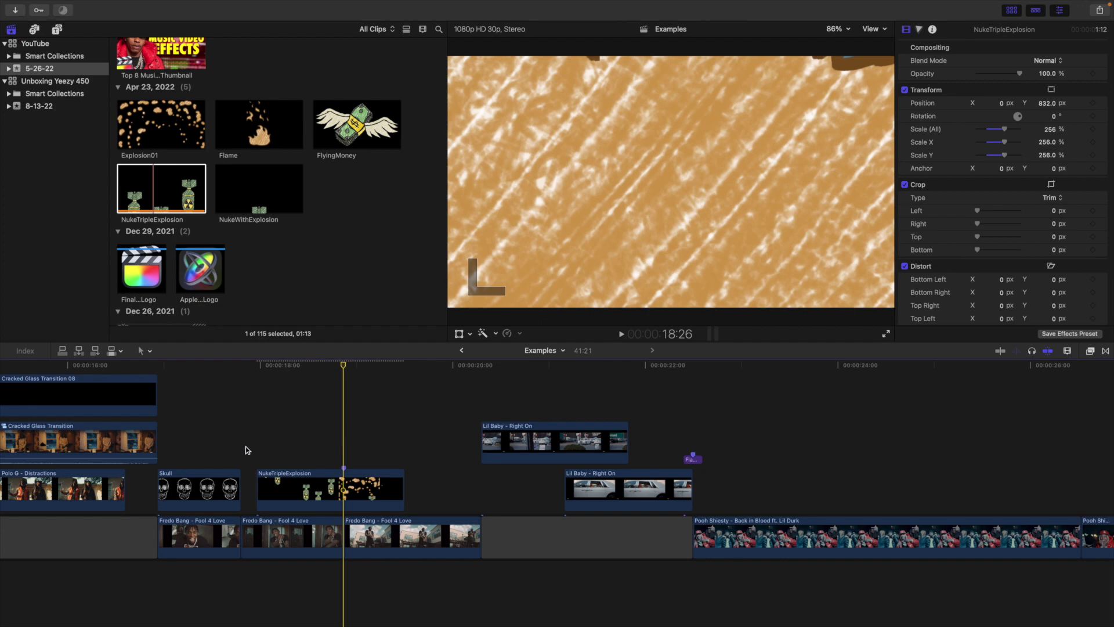
Step: Add Explosion01 above NukeTripleExplosion, disable NukeTripleExplosion, and mark the Explosion01 burst at 18:19
drag(144, 131, 314, 419)
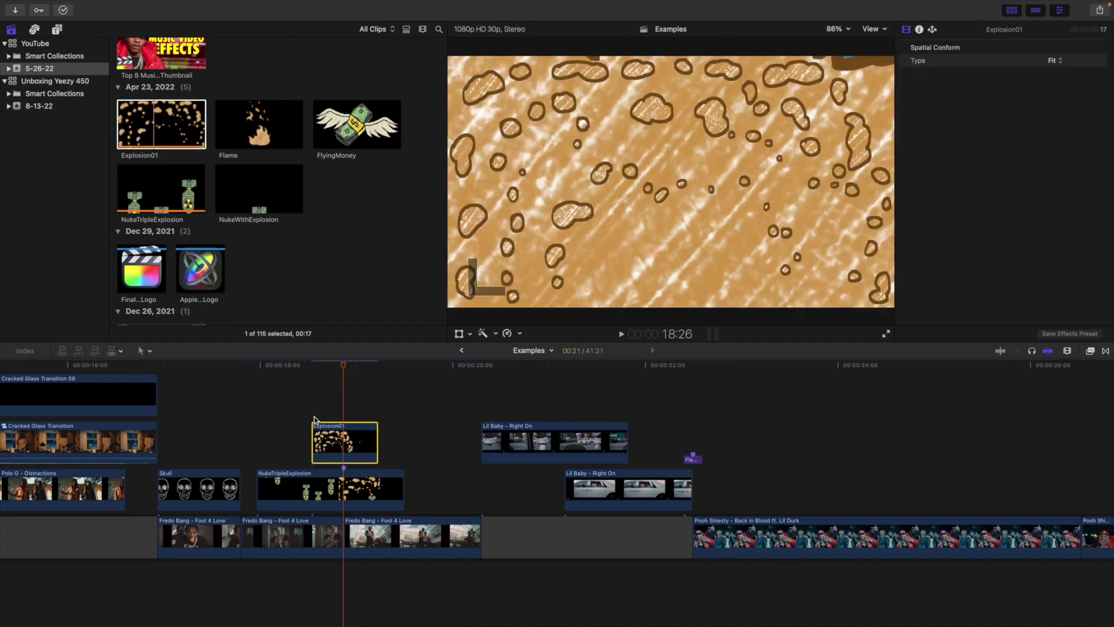
click(347, 491)
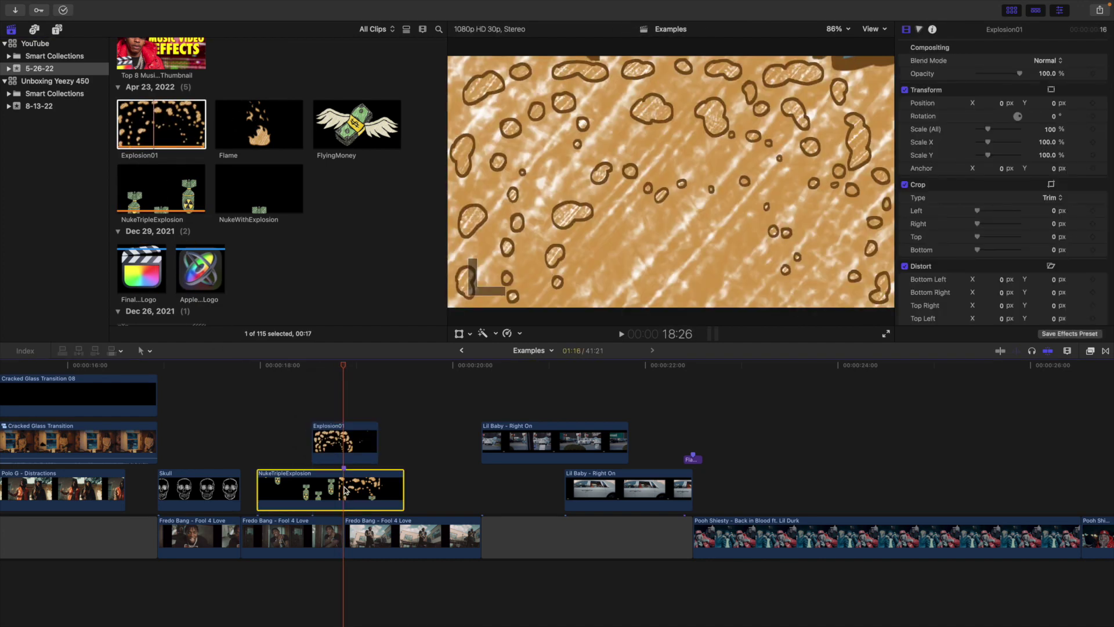
key(v)
click(343, 442)
click(311, 406)
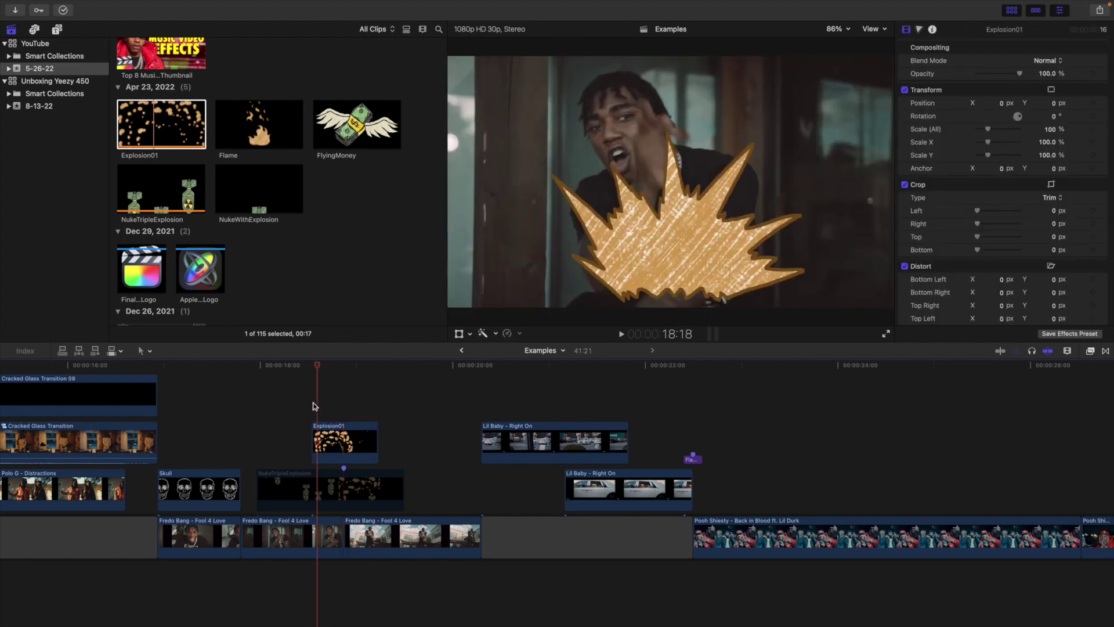
click(331, 440)
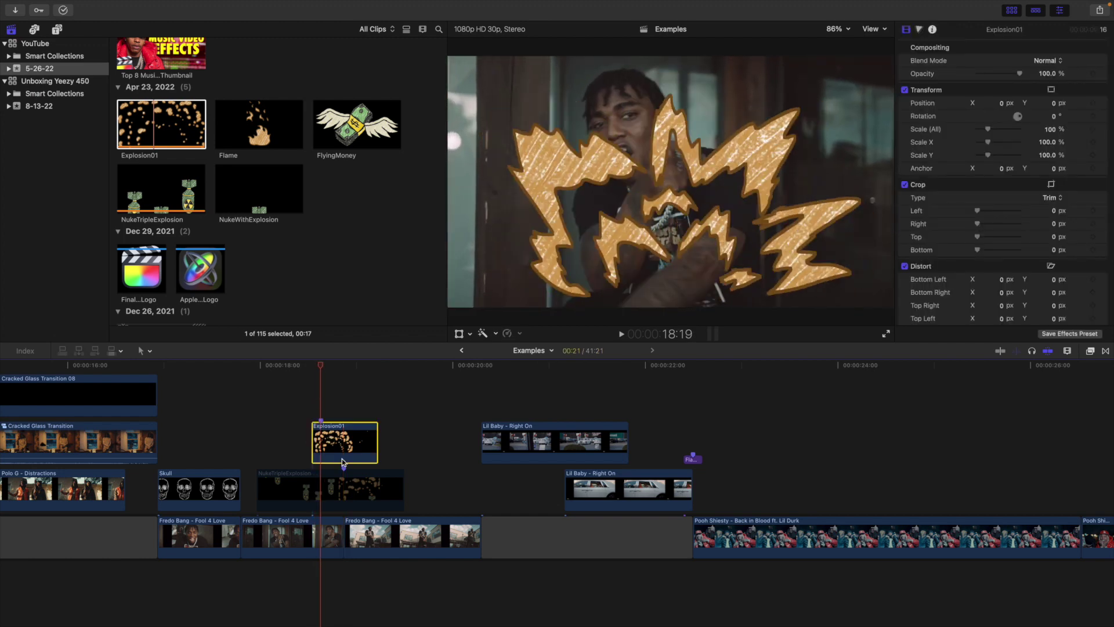
Step: Move Explosion01 beneath NukeTripleExplosion with its marker on the cut, re-enable NukeTripleExplosion and play back the combined explosion
drag(331, 439, 355, 488)
click(338, 446)
key(v)
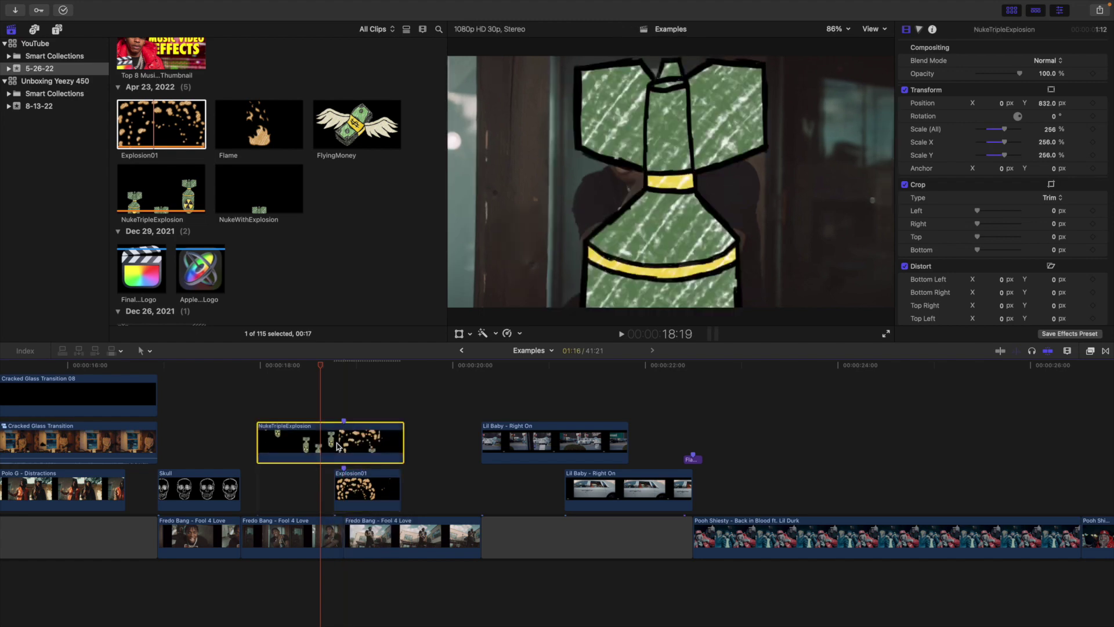
click(260, 406)
key(space)
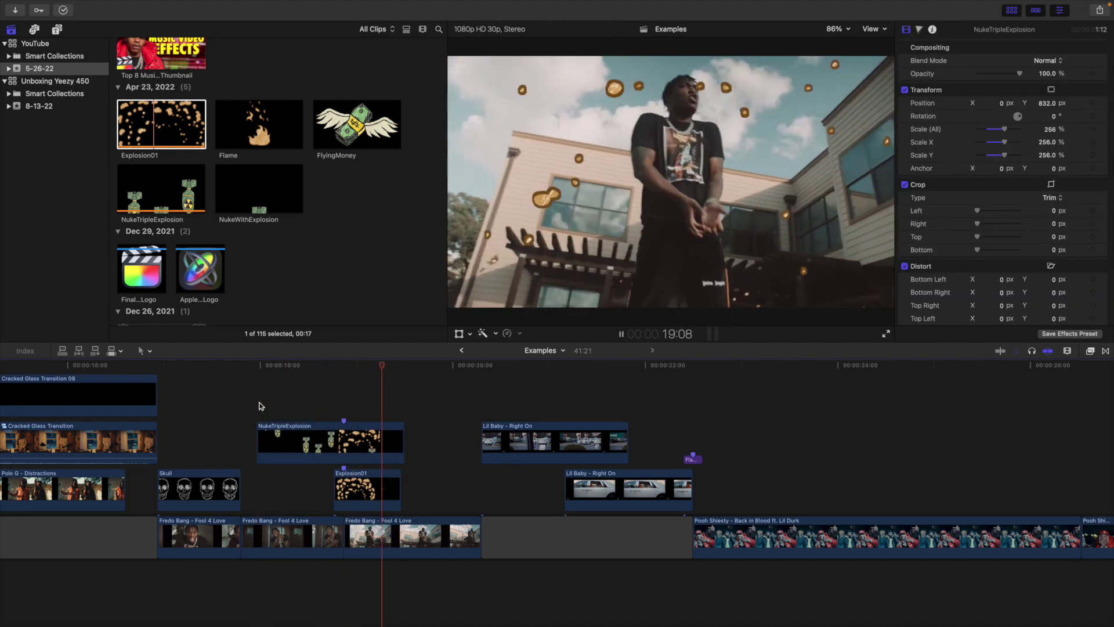
Step: Add Flame at the third Fredo Bang clip's start, scaled to 112% at X 644, Y -37 px, and duplicate it at X -670 px
drag(251, 131, 346, 497)
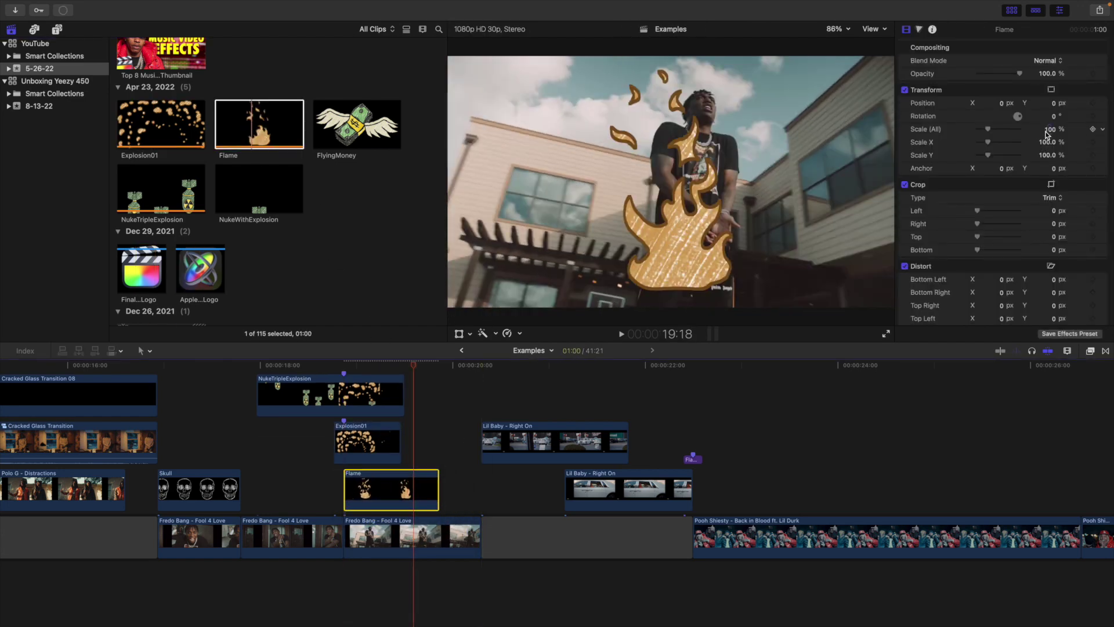
drag(1047, 134, 1051, 104)
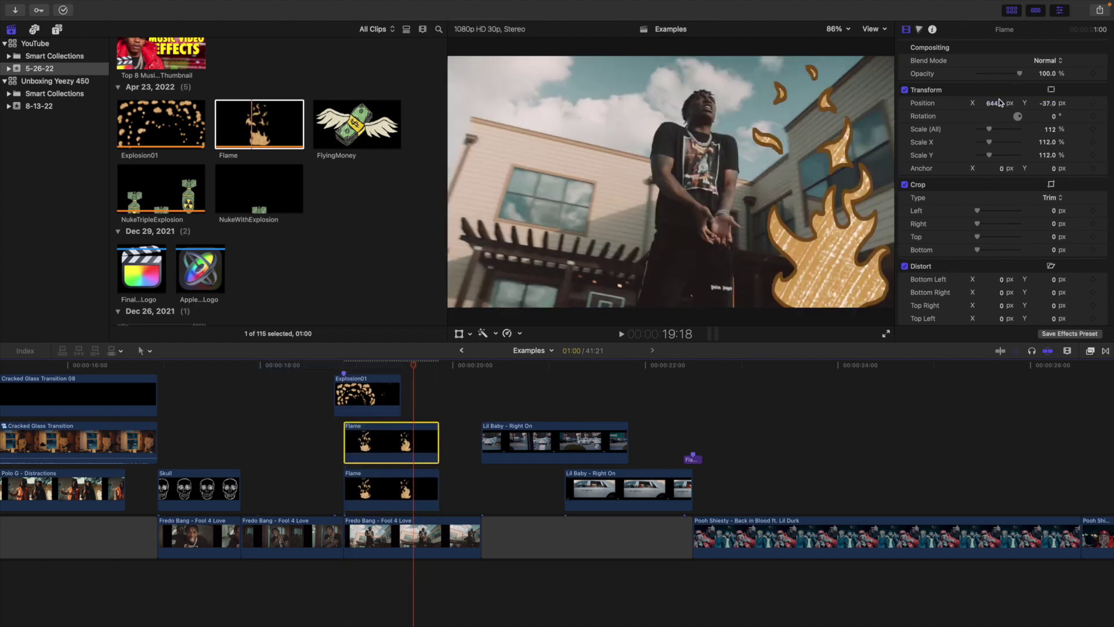
text(-670)
key(Return)
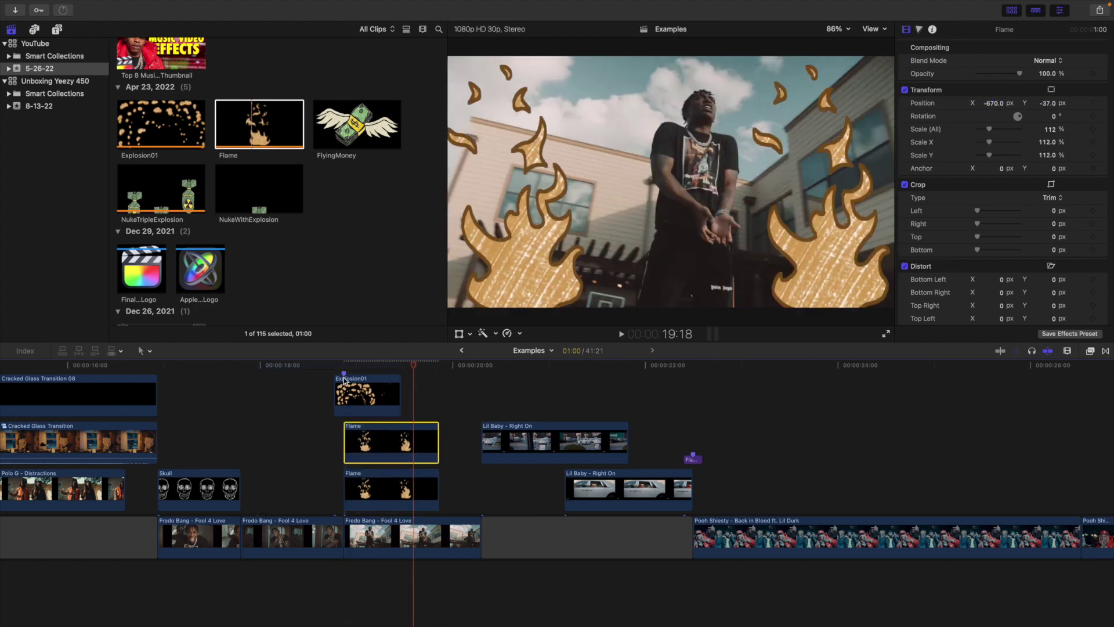
Step: Copy both Flame overlays directly after the originals, trim the copies to the third Fredo Bang clip's end, and play back from the Skull
drag(408, 405, 424, 484)
key(super+c)
click(439, 410)
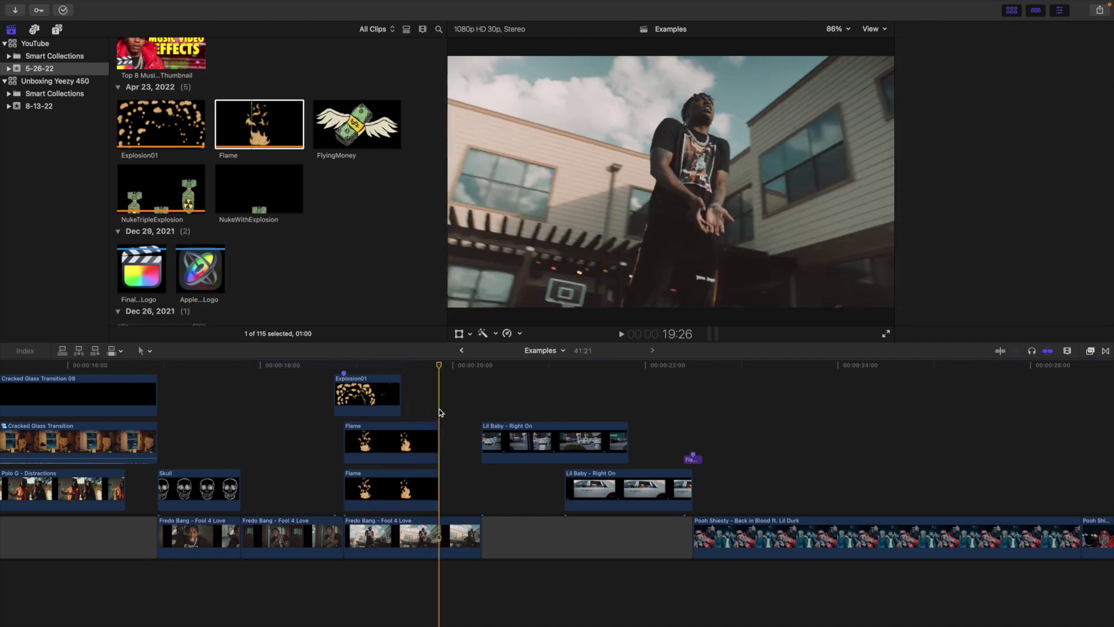
key(super+v)
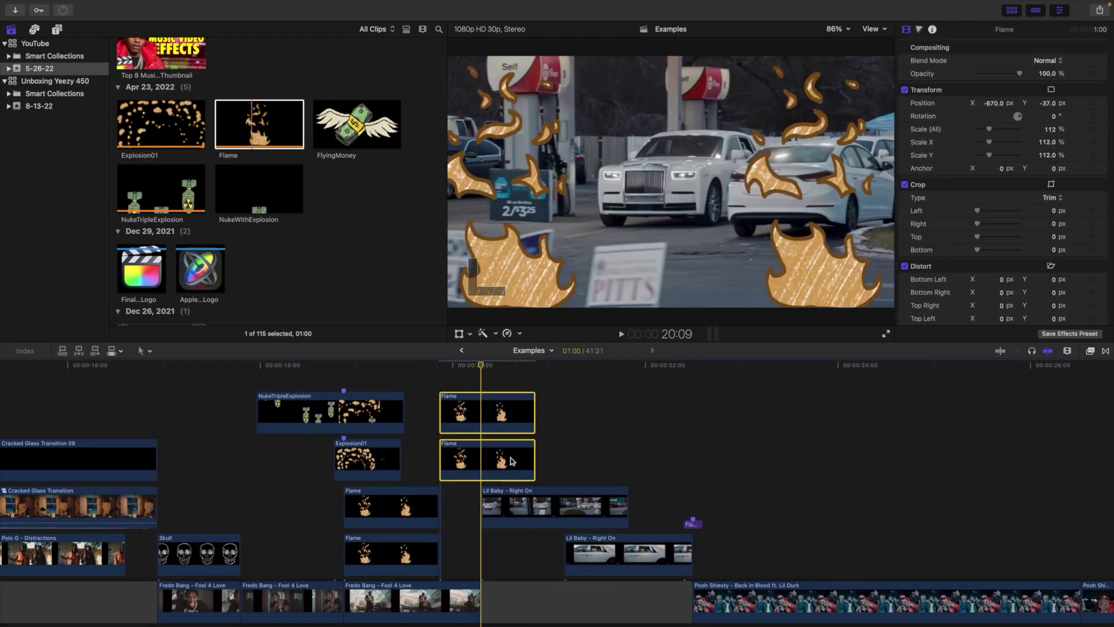
click(148, 451)
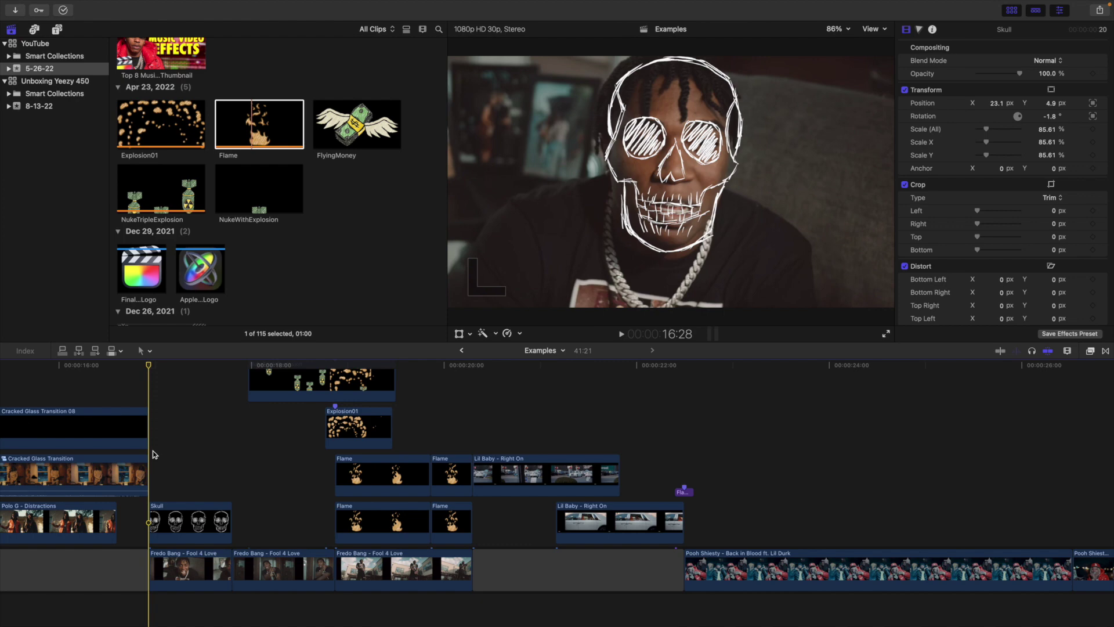
key(space)
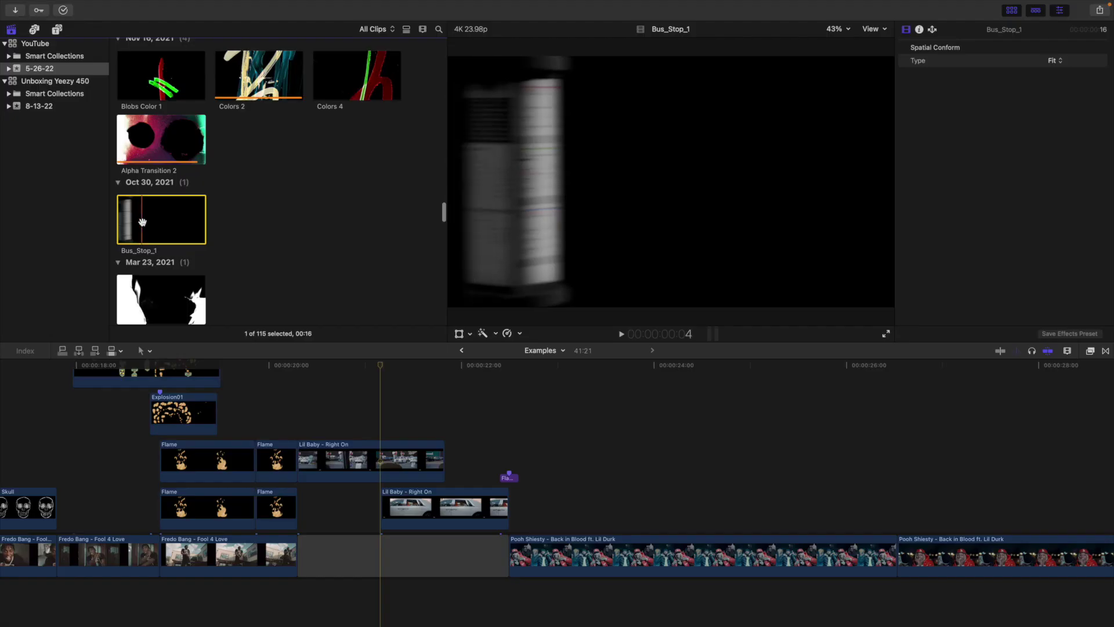
Step: Place Bus_Stop_1 above the upper Lil Baby - Right On clip at 21:05, split that clip there and play back the overlap
drag(174, 232, 385, 408)
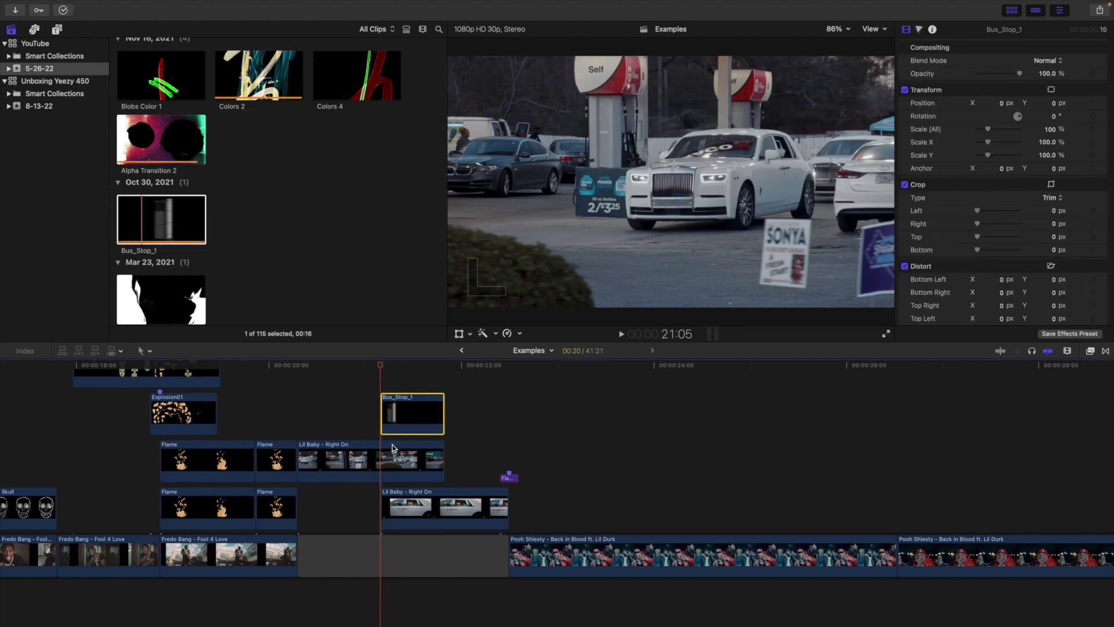
click(393, 463)
key(super+b)
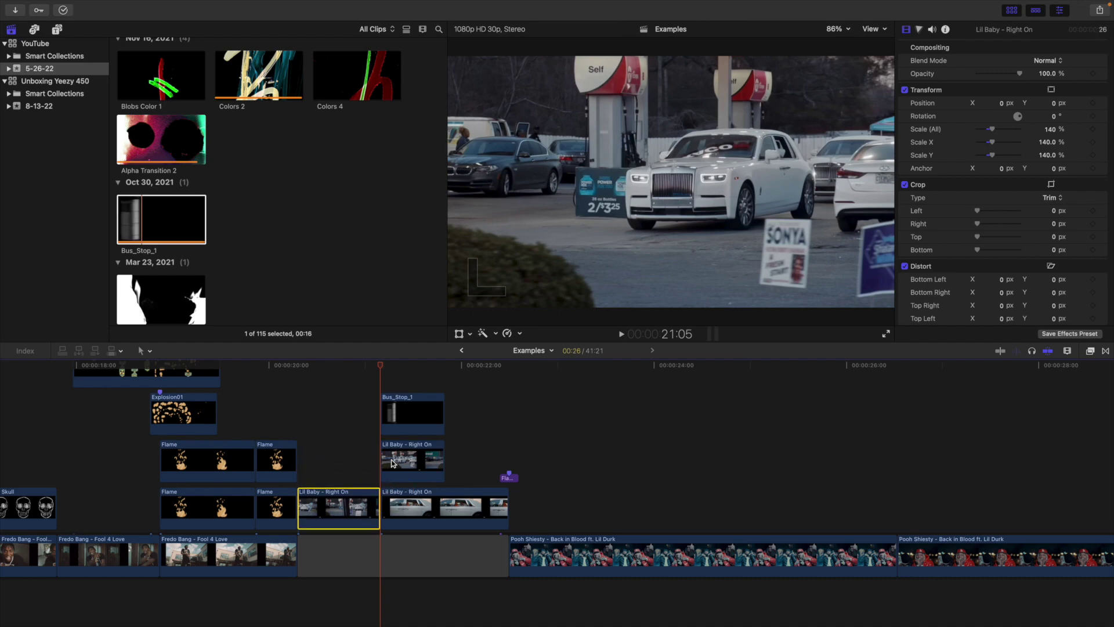
click(381, 385)
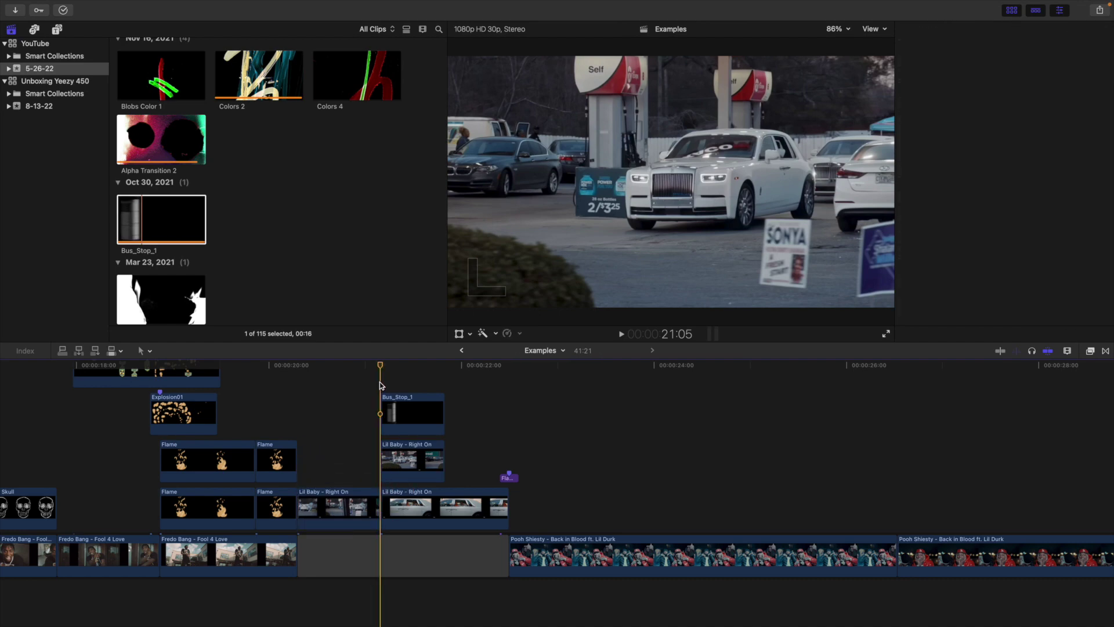
key(space)
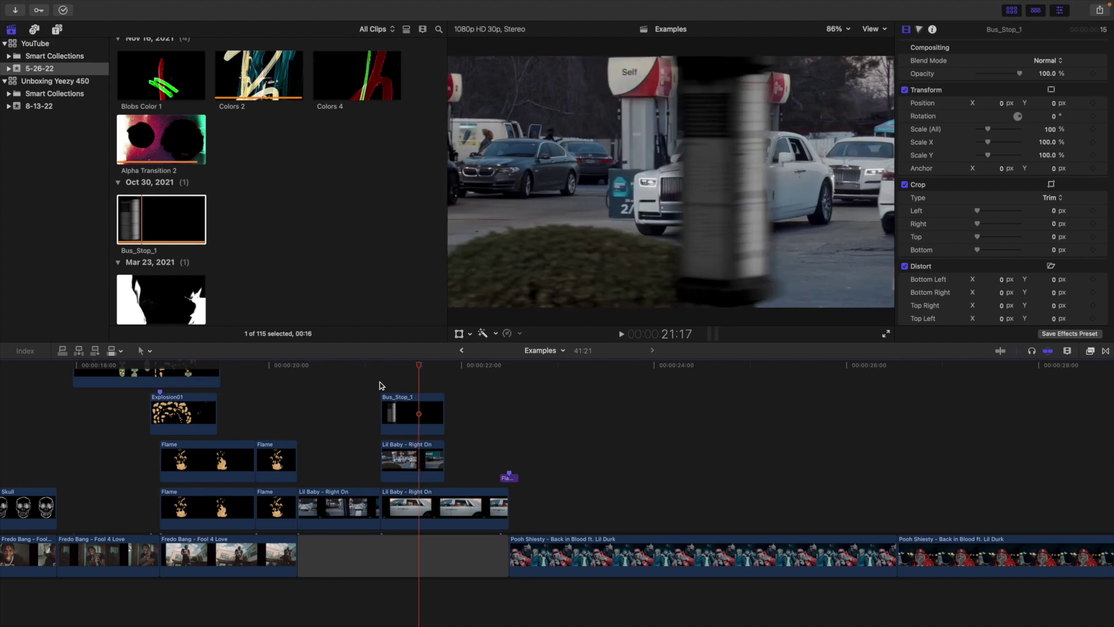
Step: Apply a Draw Mask to the split Lil Baby clip and draw a Linear four-point mask from the passing pole past the frame's right edge
click(423, 472)
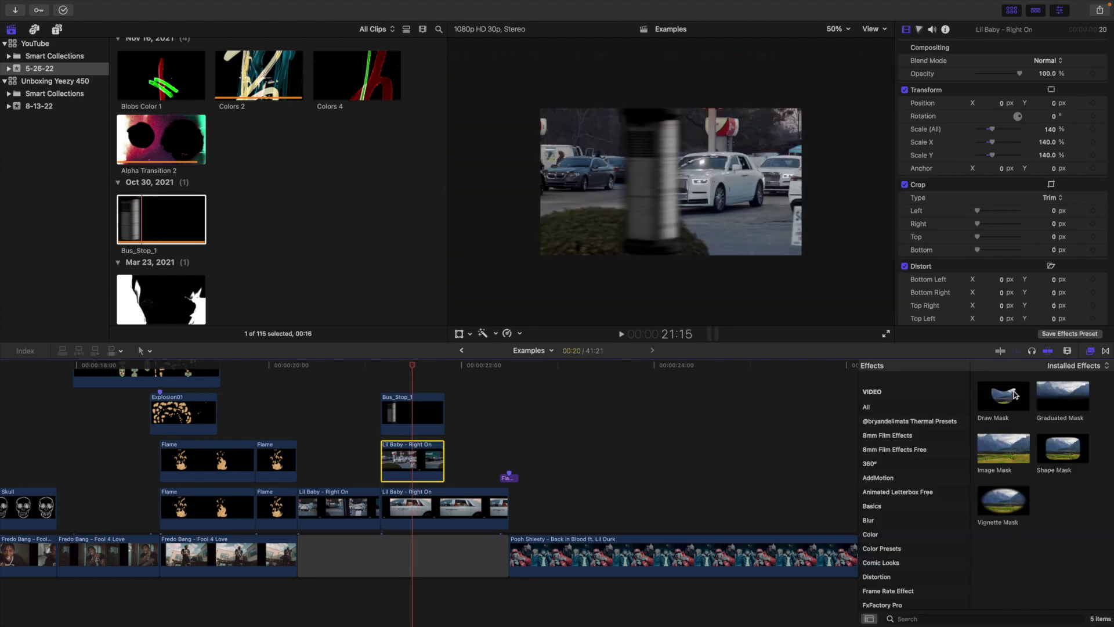
mouse_move(1015, 394)
mouse_down()
mouse_move(556, 459)
mouse_move(414, 462)
mouse_up()
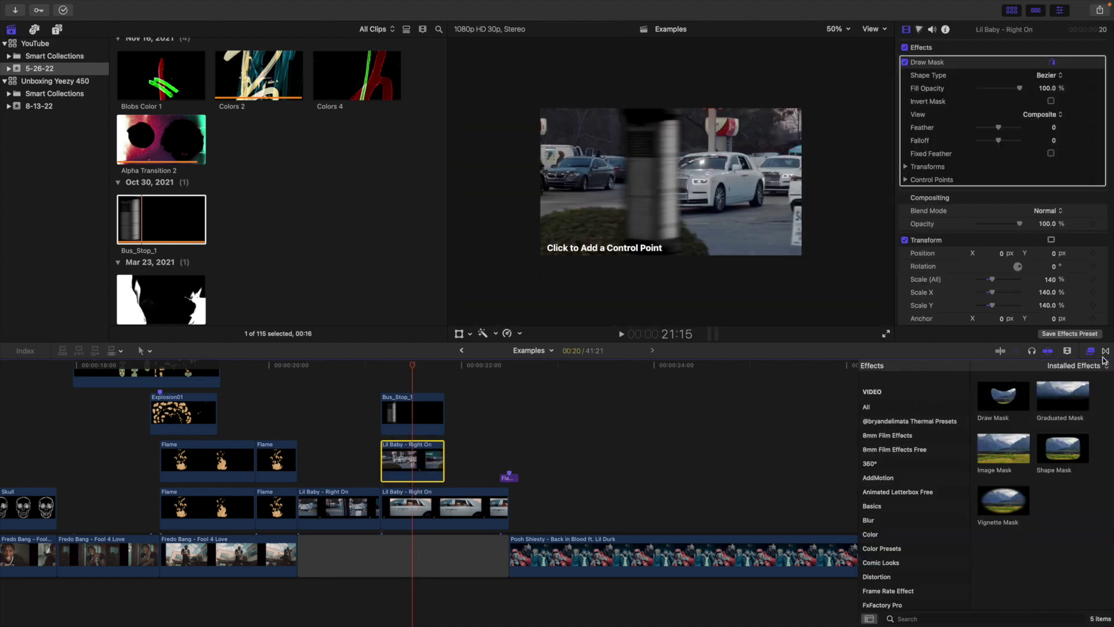
click(1092, 351)
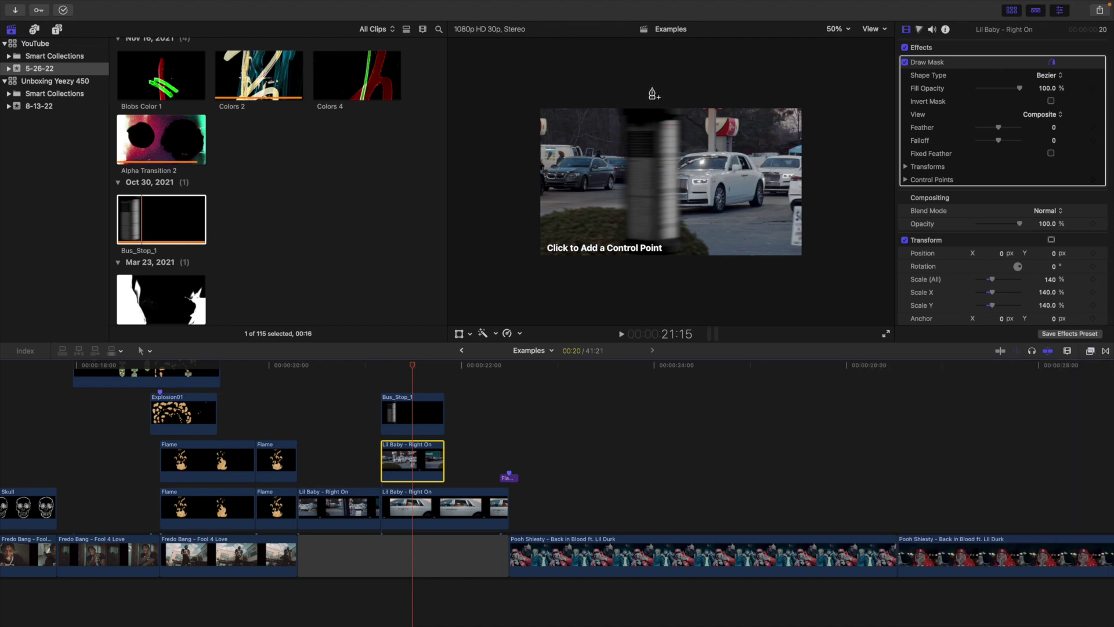
click(650, 86)
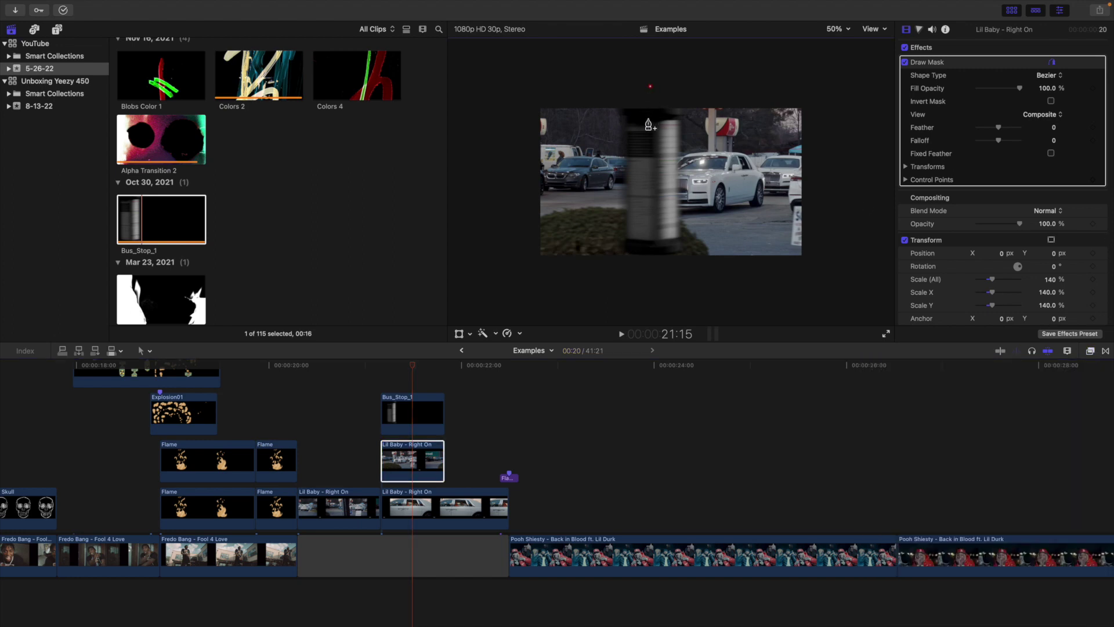
click(651, 267)
click(846, 277)
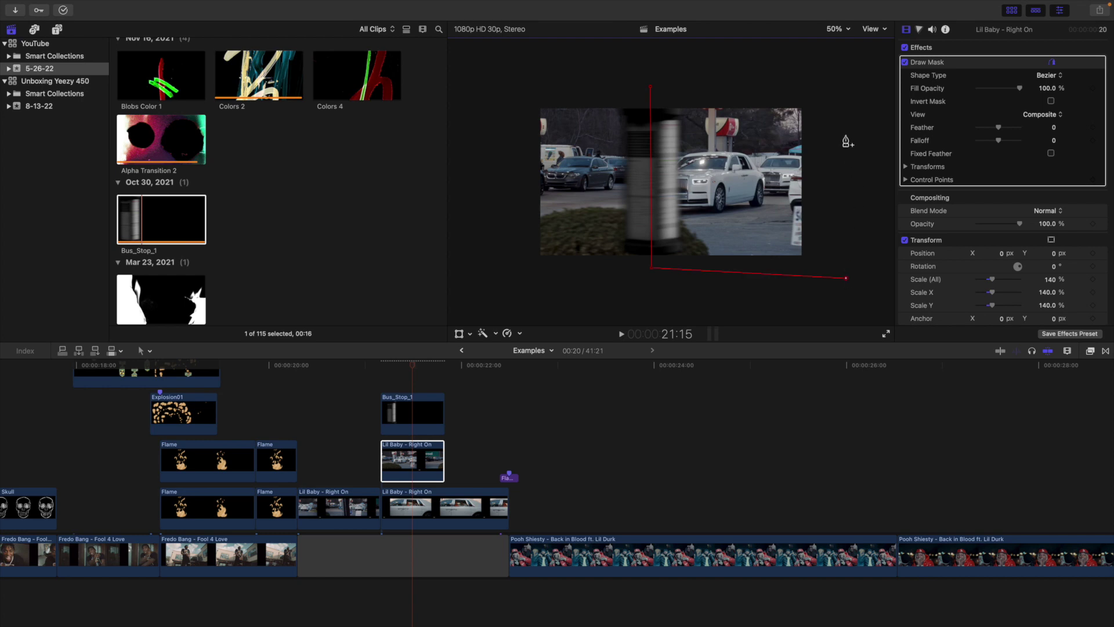
click(841, 85)
click(650, 86)
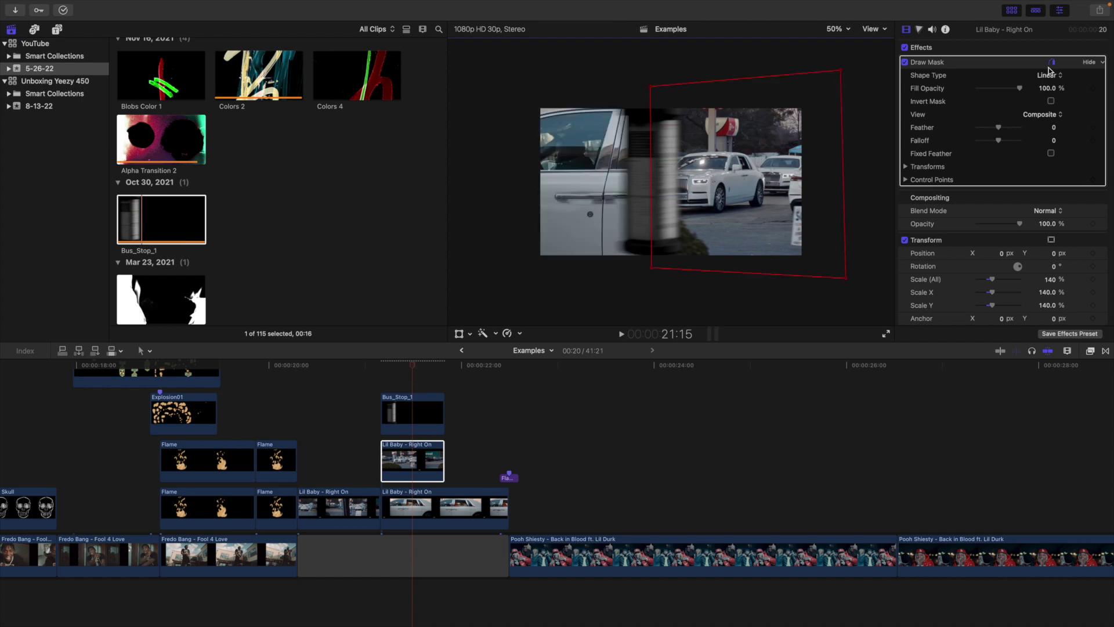
Step: At 21:05, extend the mask's left edge beyond the picture and keyframe its transforms and control points
click(384, 382)
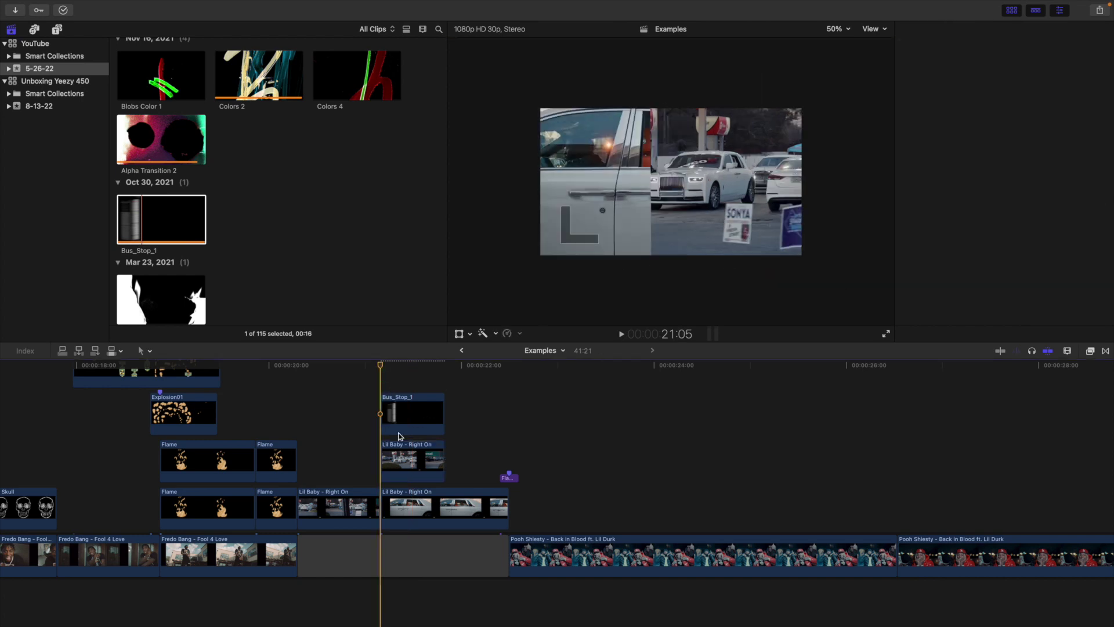
click(411, 460)
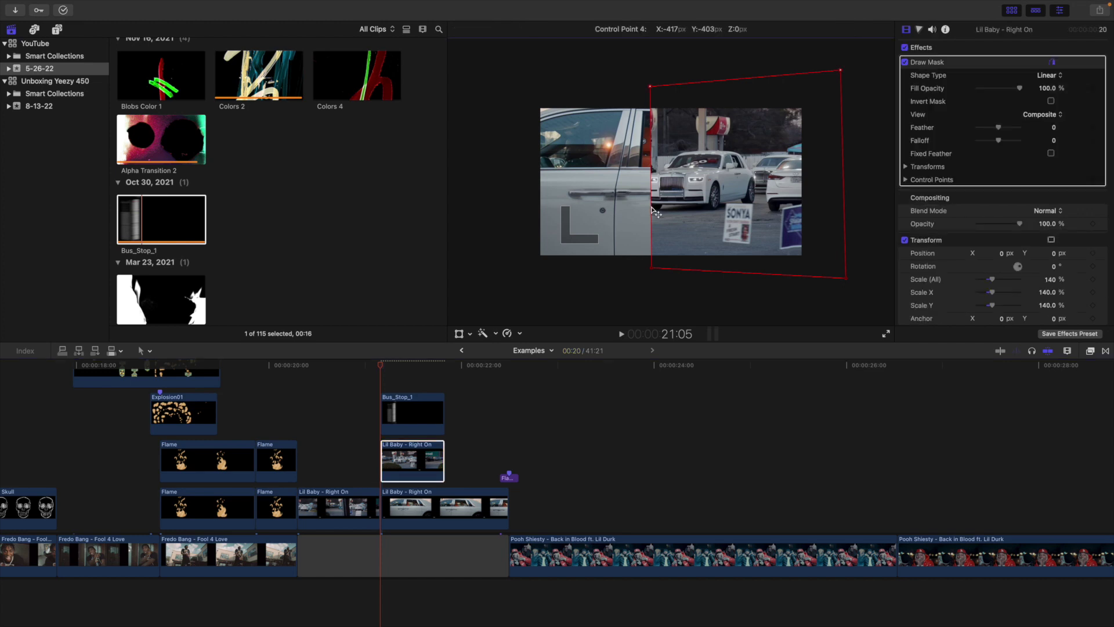
drag(652, 210, 525, 214)
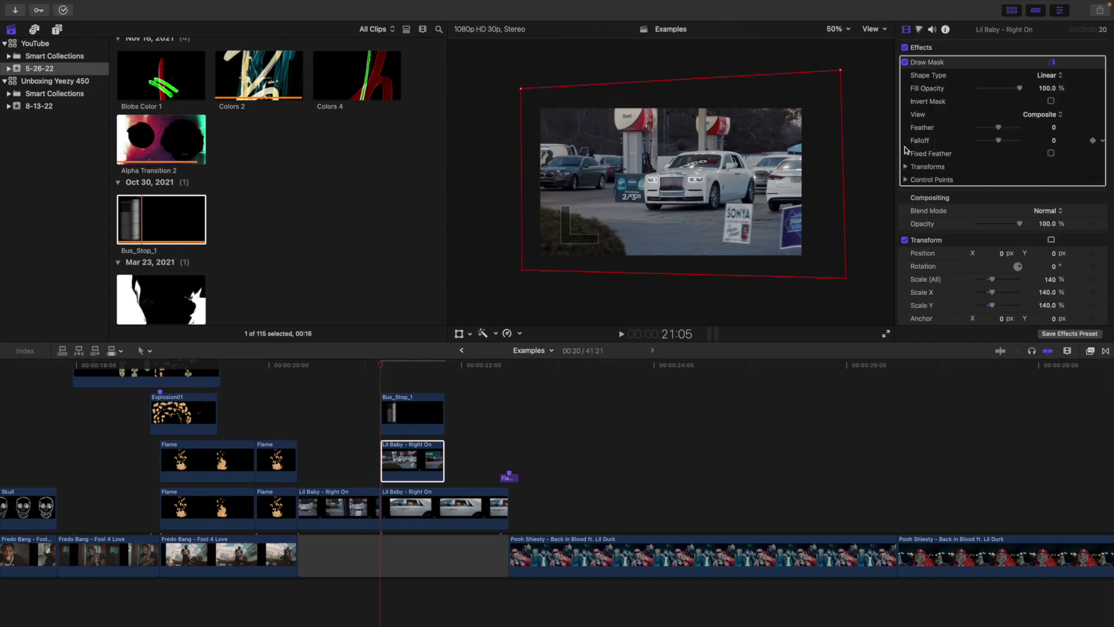
click(906, 167)
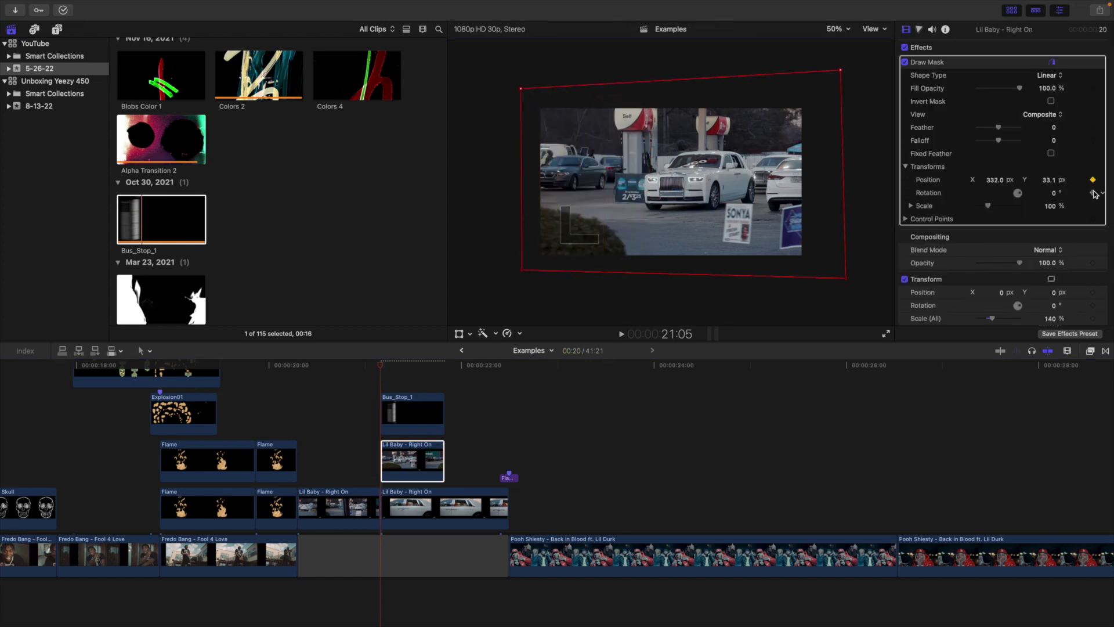
Step: Move the Draw Mask's left edge onto the passing pole at 21:11 and again at 21:12 on the split Lil Baby clip
click(415, 463)
key(Right)
key(Right)
key(Right)
key(Right)
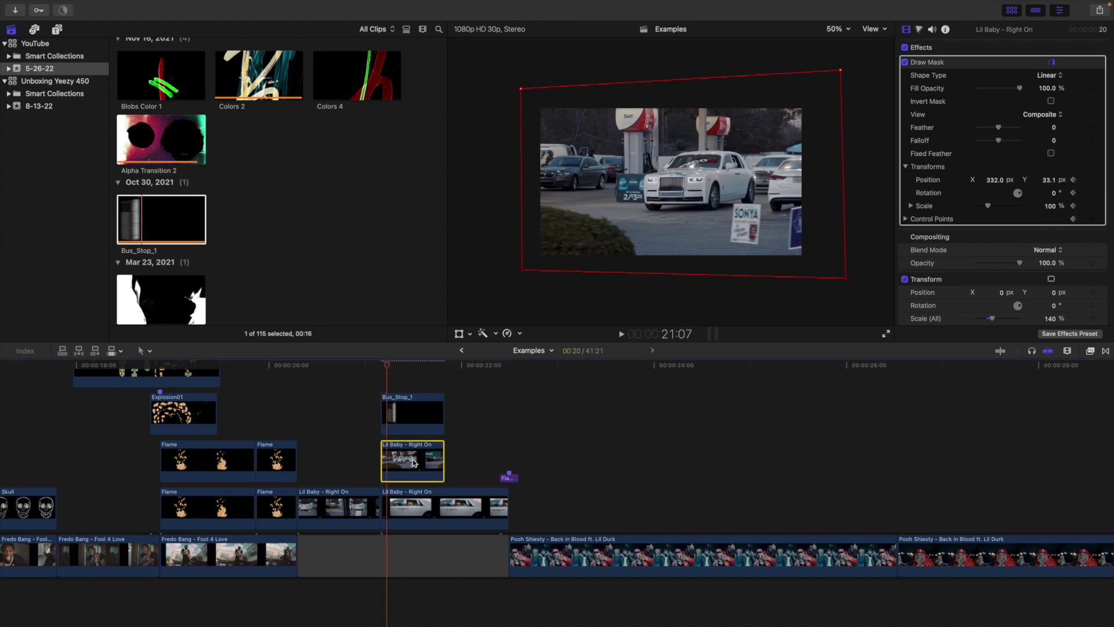
key(Right)
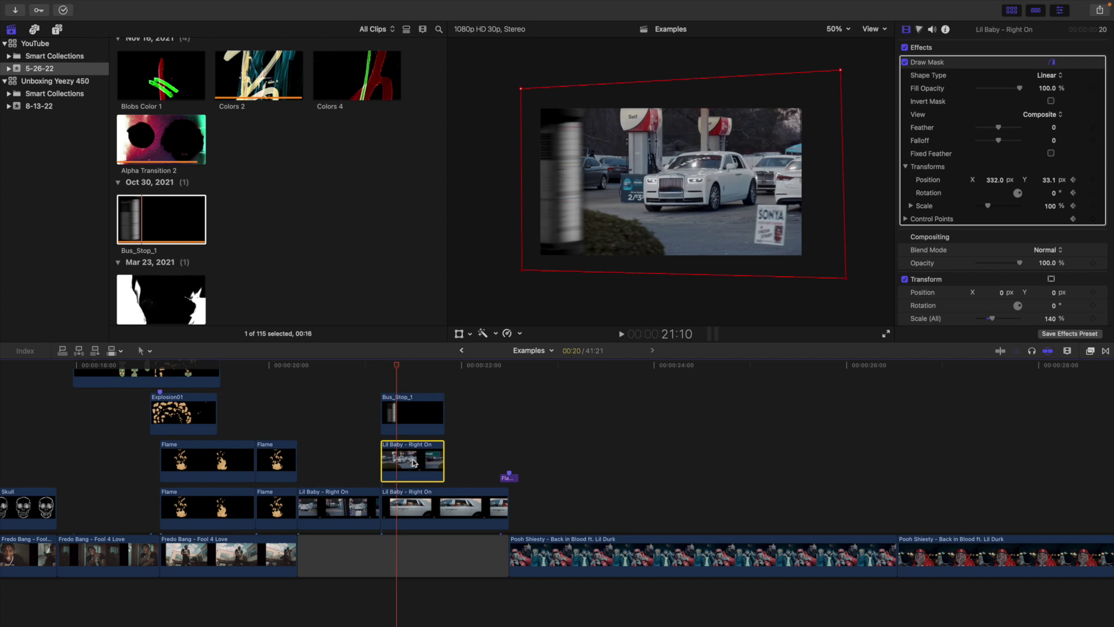
key(Right)
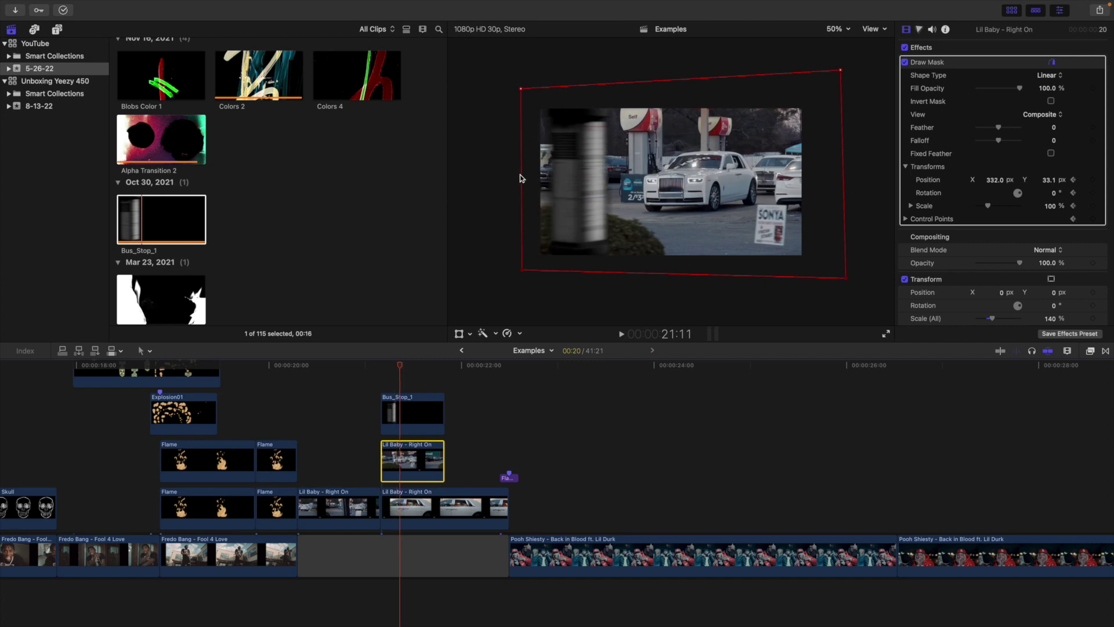
drag(522, 179, 572, 189)
key(Right)
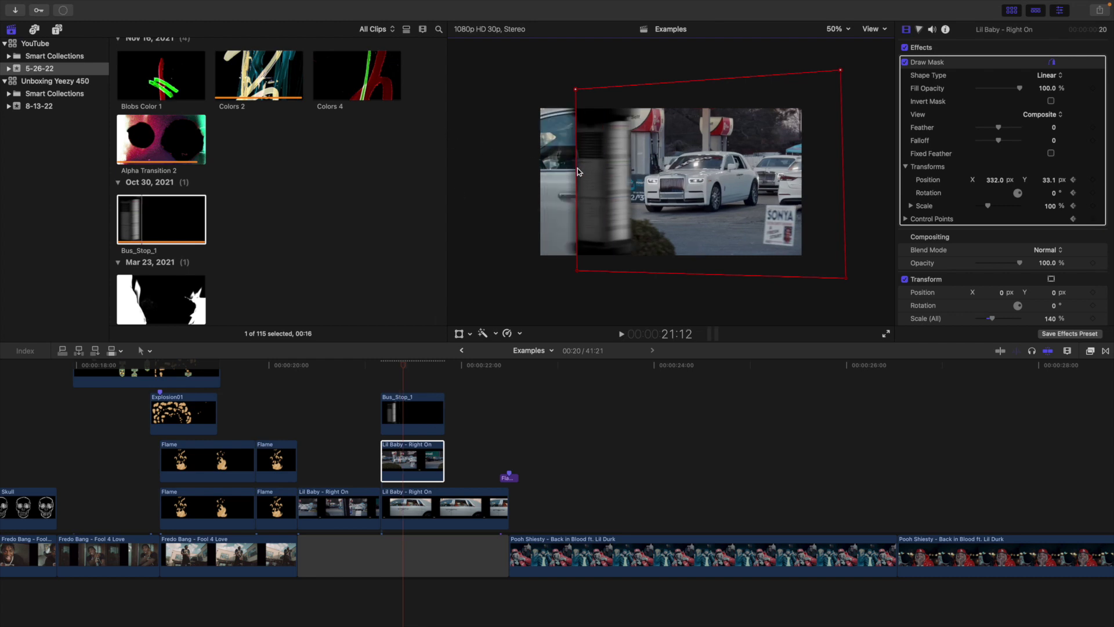
drag(579, 172, 601, 174)
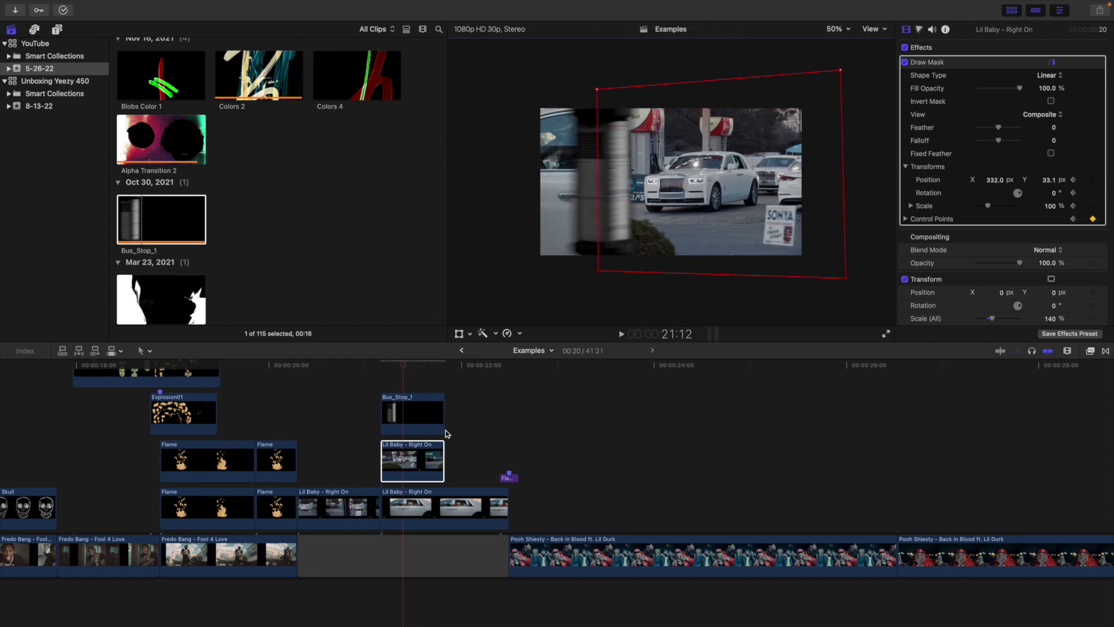
Step: Keep the mask's left edge behind the moving pole by repositioning it at 21:13 and 21:16
key(Right)
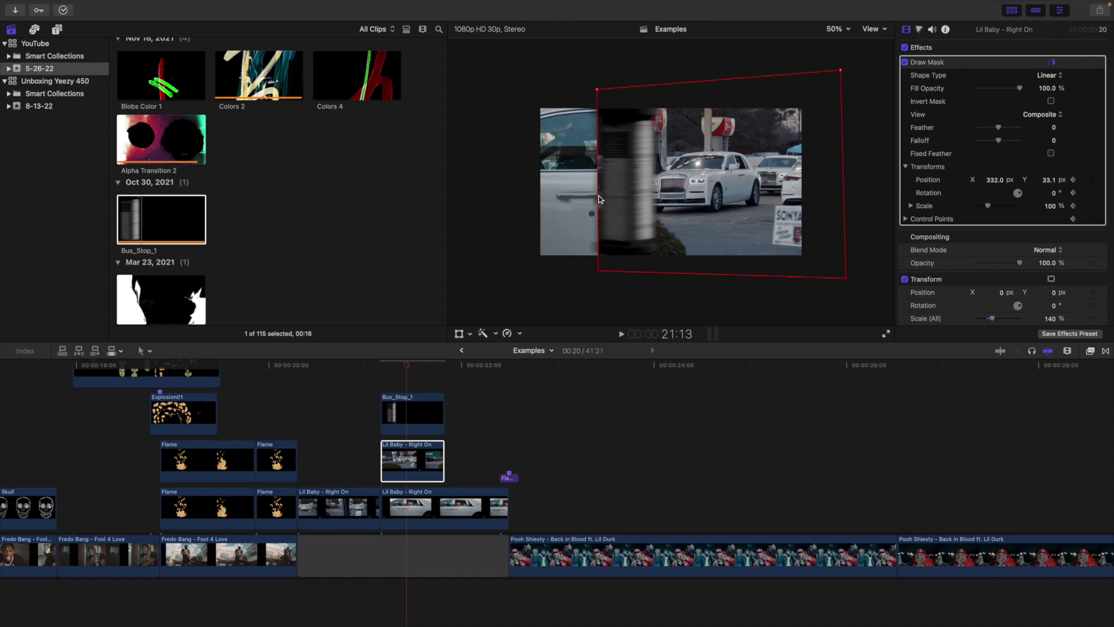
drag(600, 200, 640, 200)
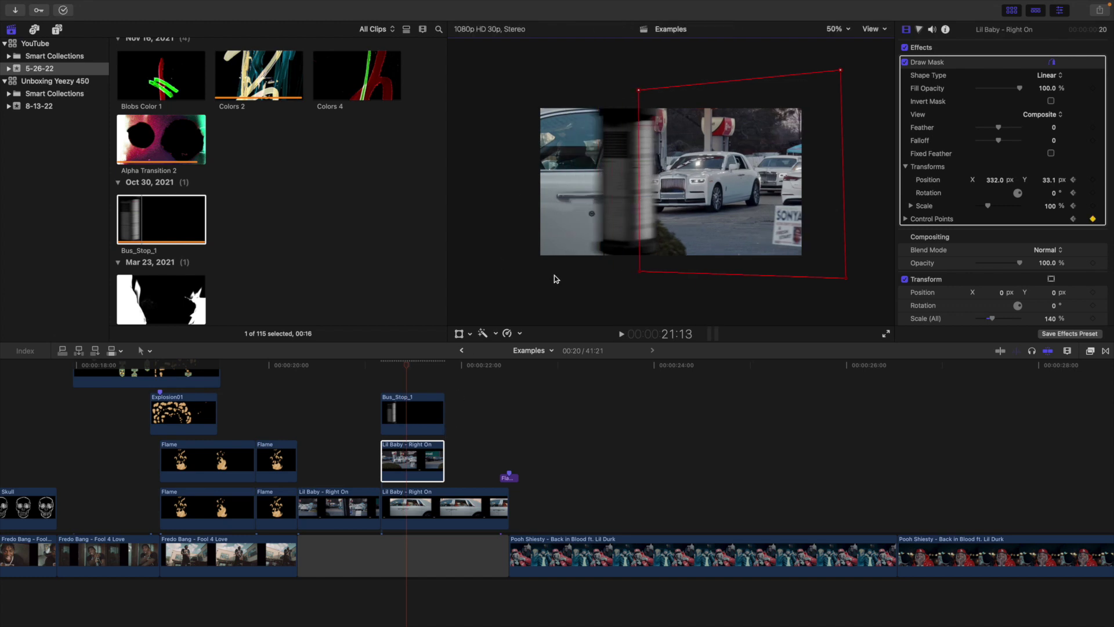
key(Right)
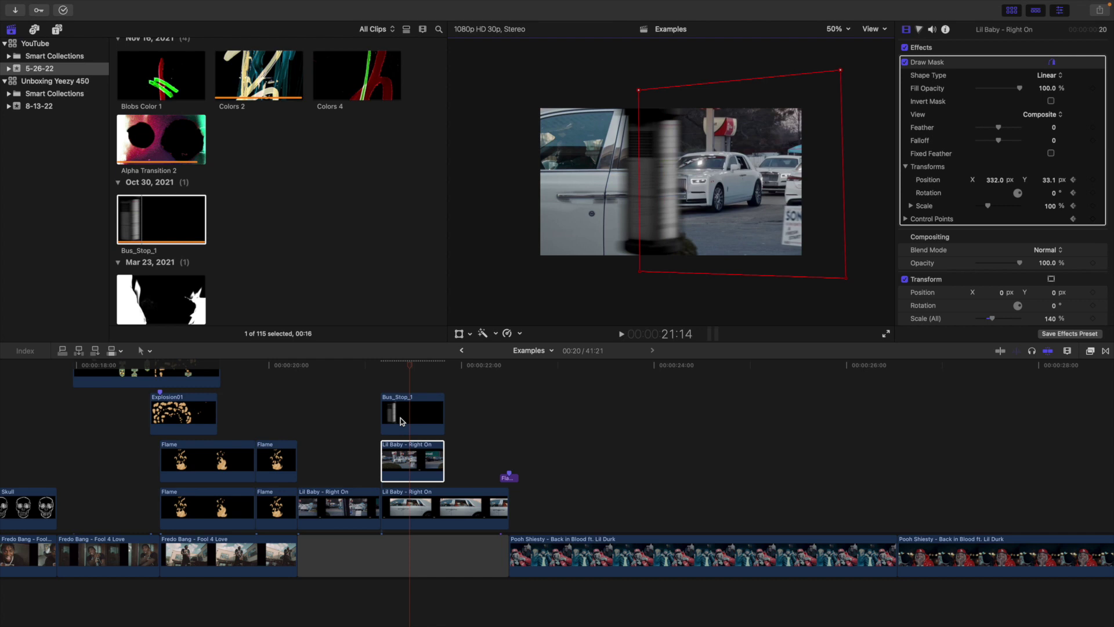
key(Right)
key(Right)
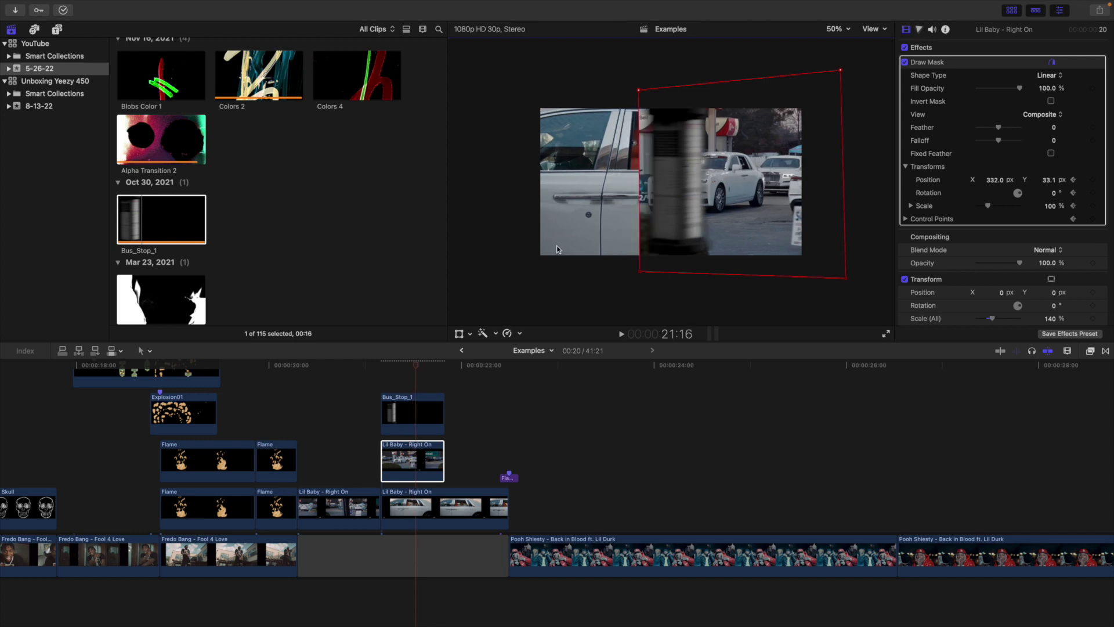
drag(643, 182, 683, 182)
Step: Undo the accidental shift of the whole mask at 21:17, and move only its left edge onto the pole at 21:17 and 21:18
key(Right)
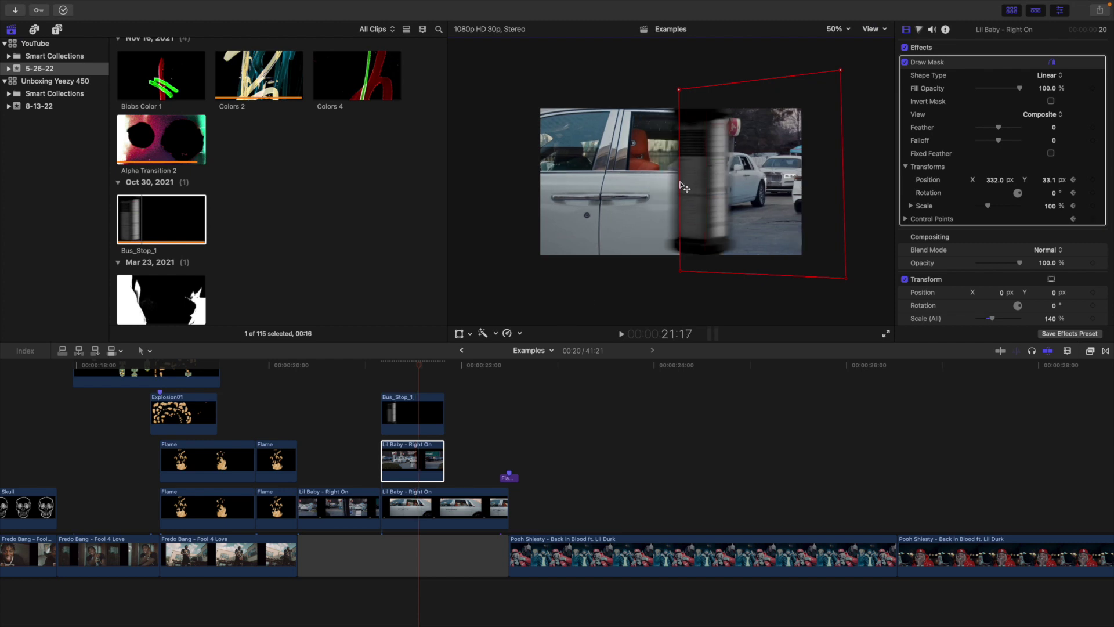
drag(685, 187, 705, 185)
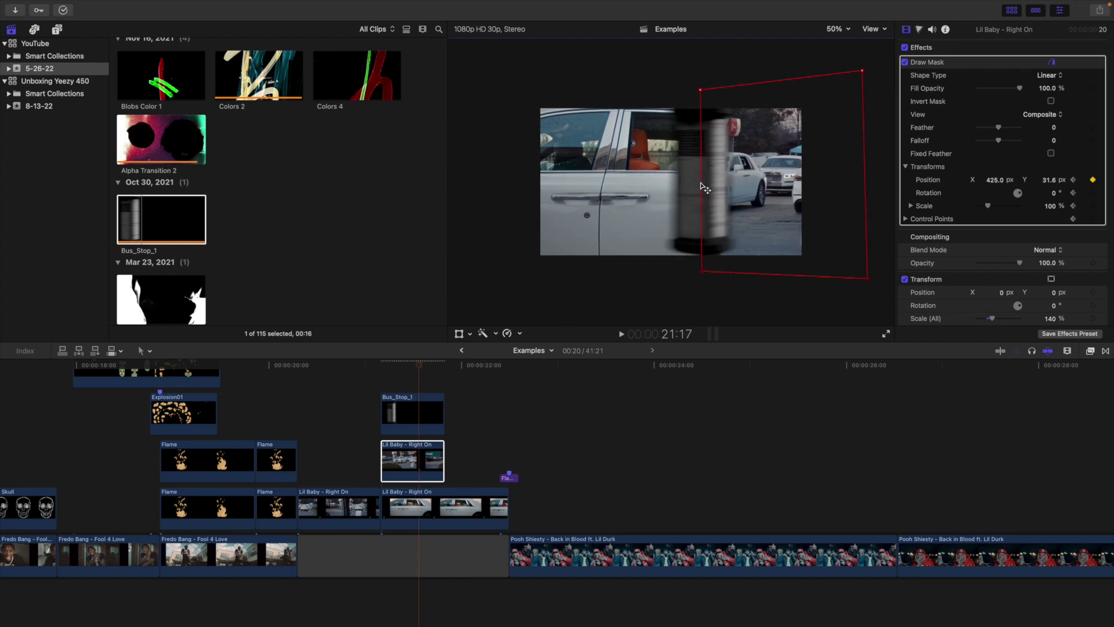
key(super+z)
drag(684, 187, 706, 187)
click(432, 451)
key(Right)
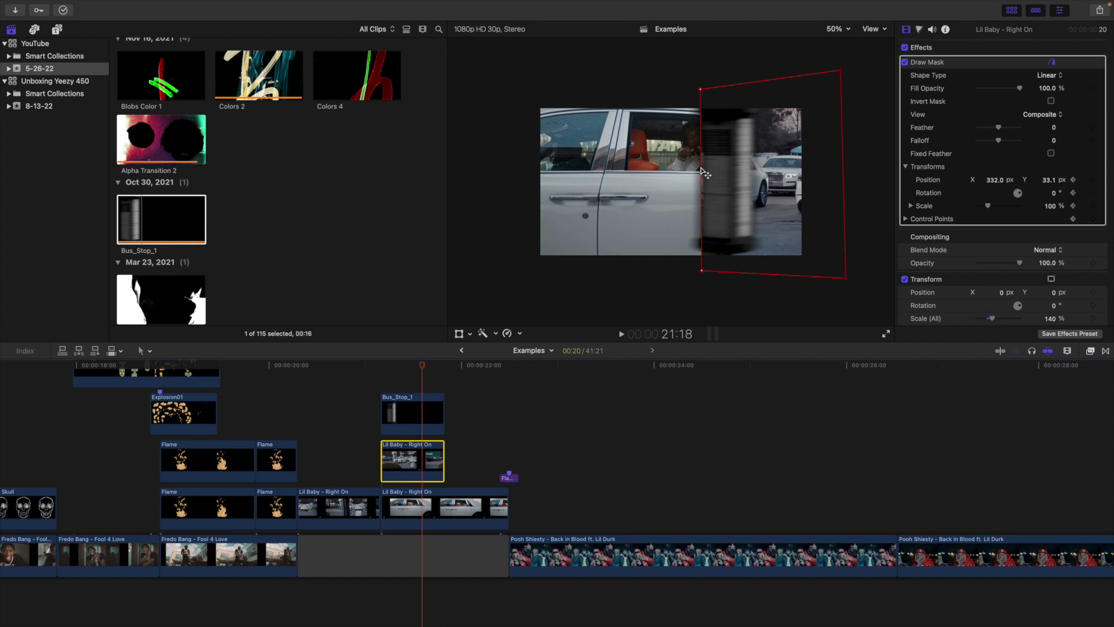
drag(704, 172, 726, 173)
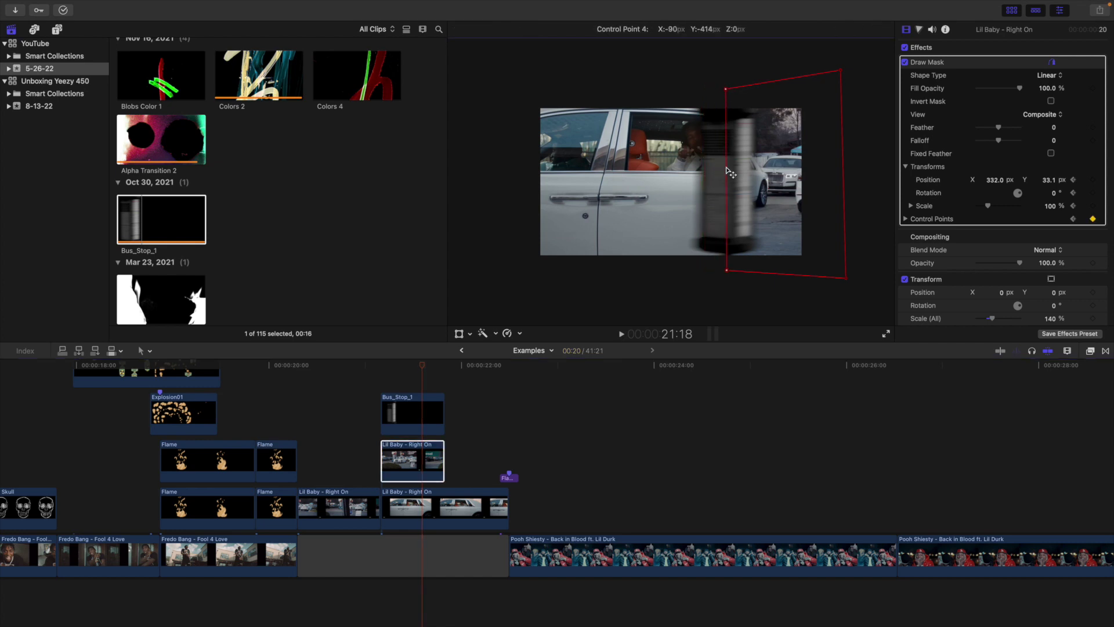
Step: Move the mask's left edge to match the pole's position at 21:19 and 21:21
click(435, 456)
key(Right)
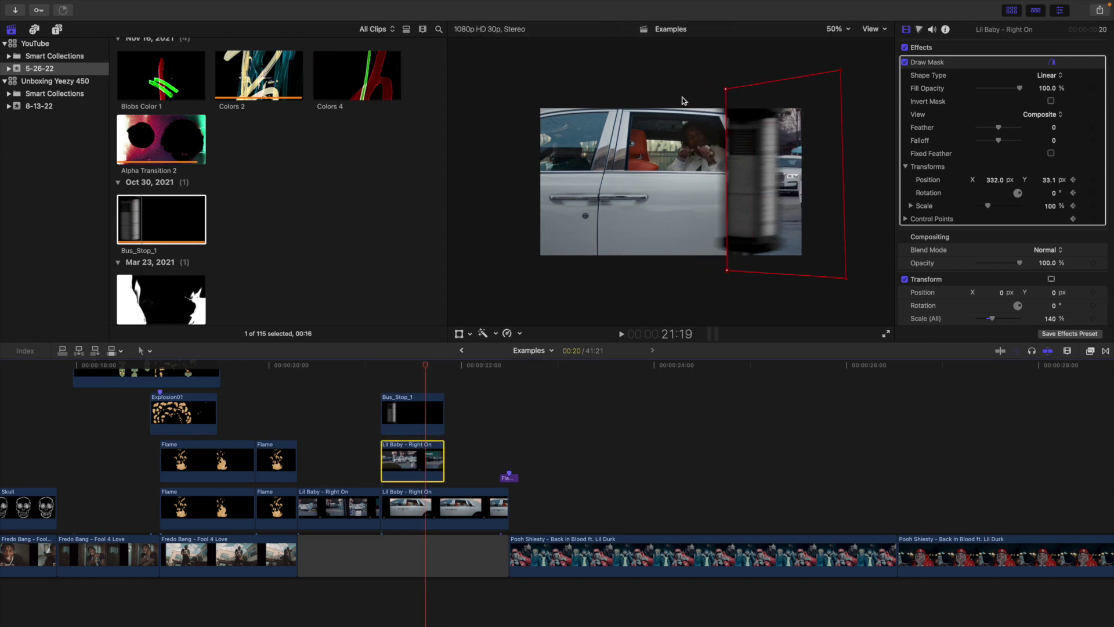
drag(727, 165, 751, 166)
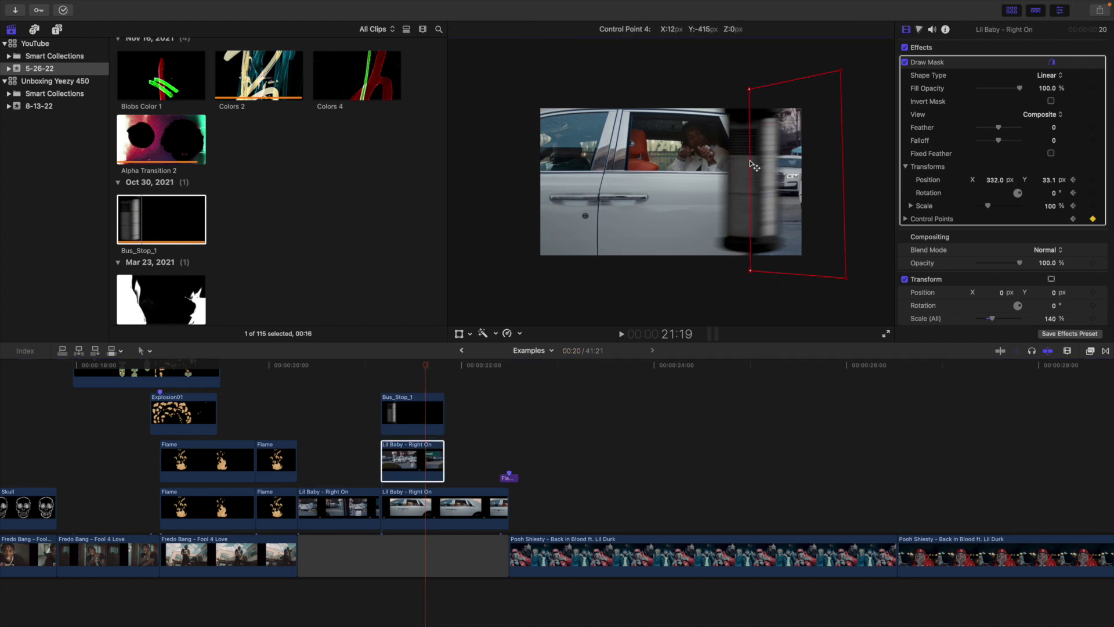
click(430, 458)
key(Right)
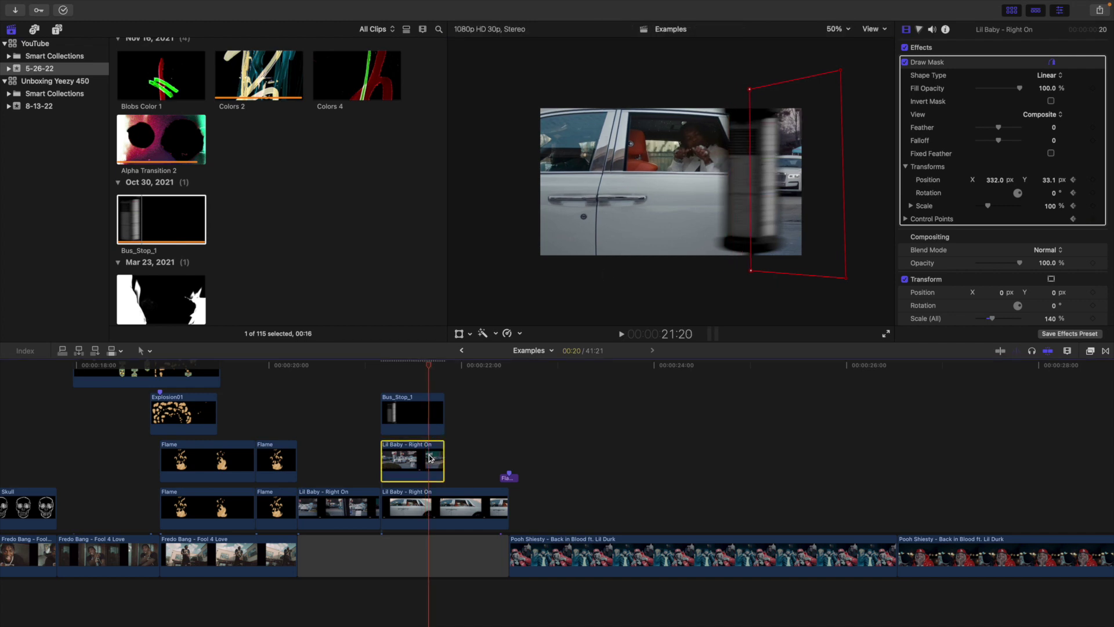
key(Right)
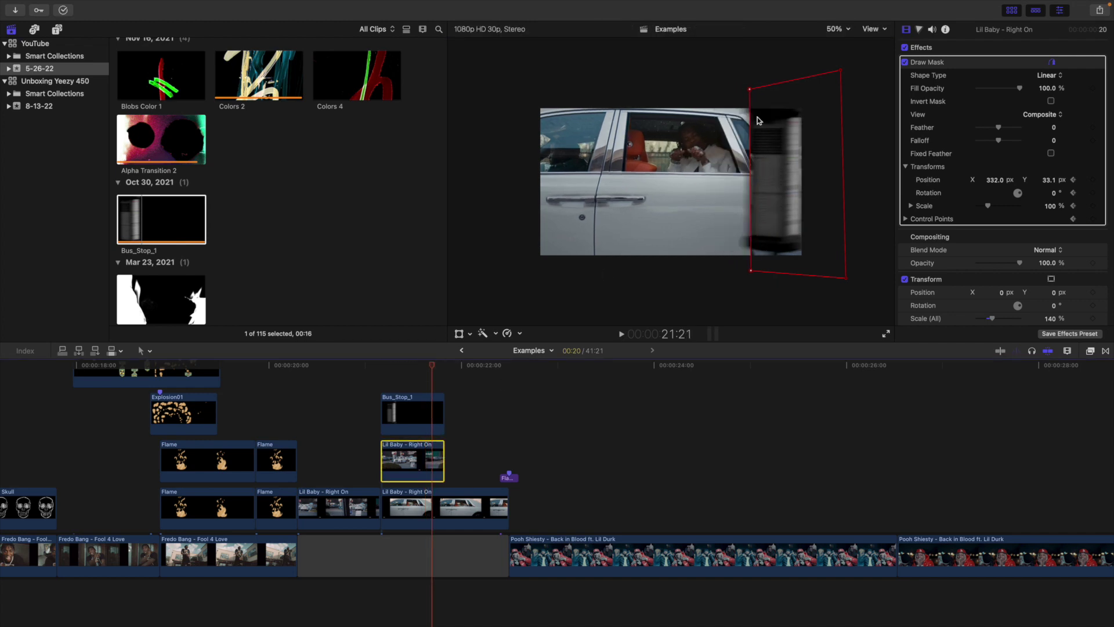
drag(753, 157, 775, 158)
Step: At 21:22, move the mask's left edge beyond the picture's right side to finish the wipe
key(Right)
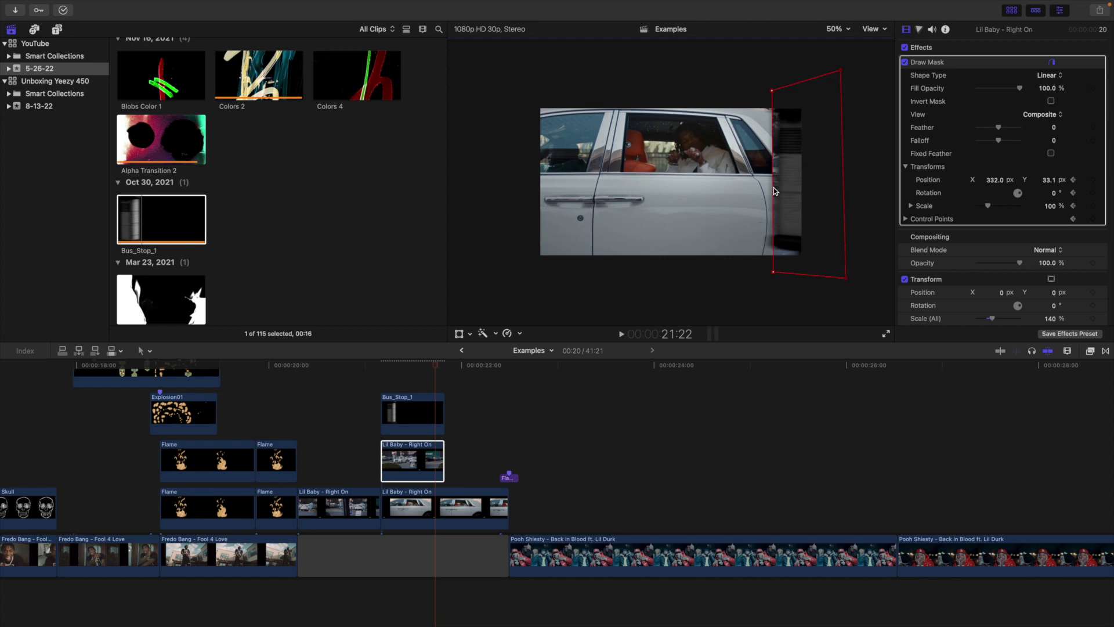
drag(774, 188, 815, 188)
key(super+z)
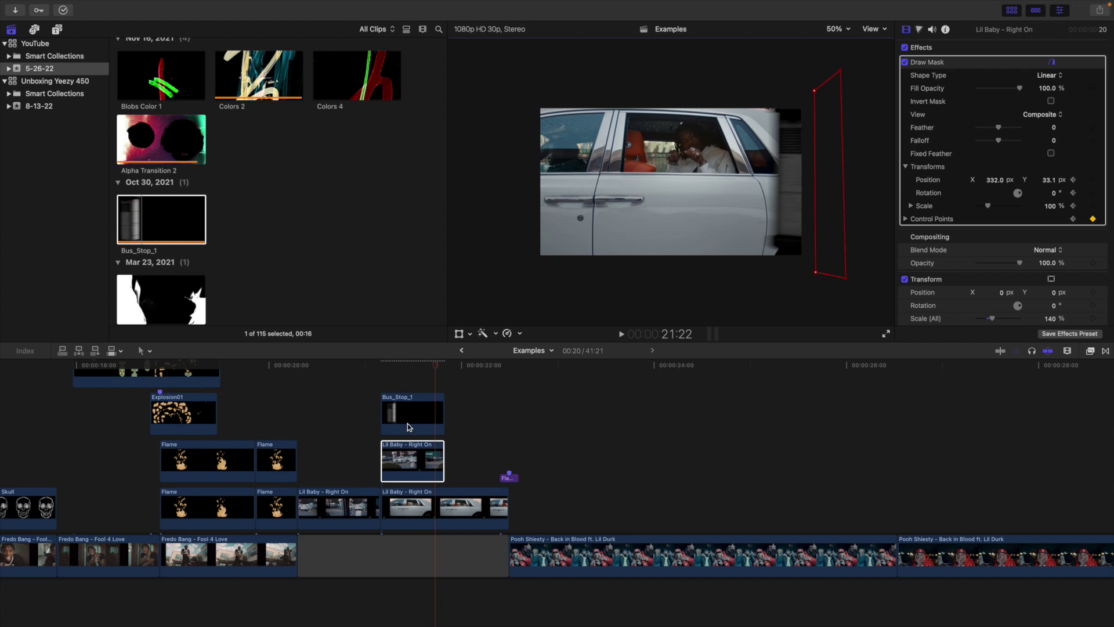
Step: Check the animated mask frame by frame from 21:06 to 21:22, and play the pole wipe back from 21:05
click(383, 384)
click(410, 461)
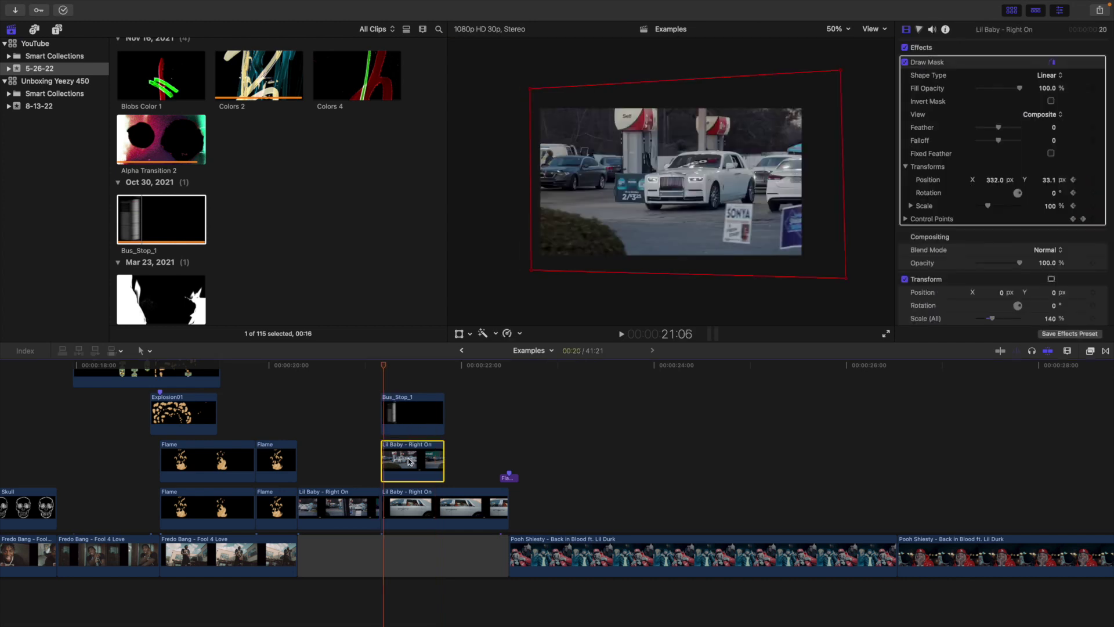
key(Right)
key(Right)
key(Left)
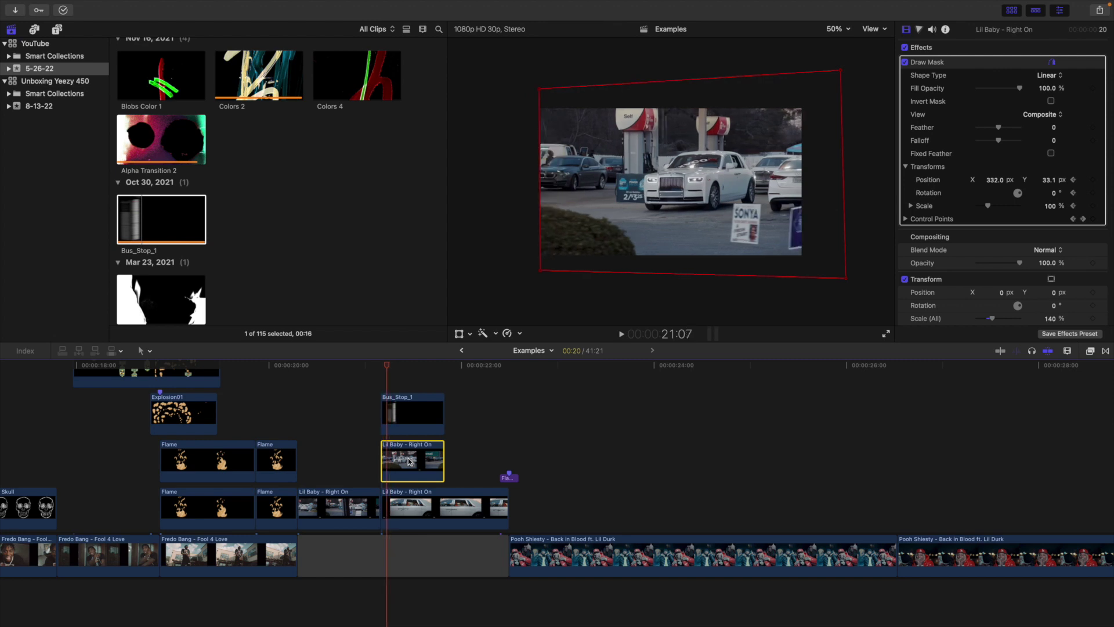
key(Right)
key(Right)
key(Right)
key(Right)
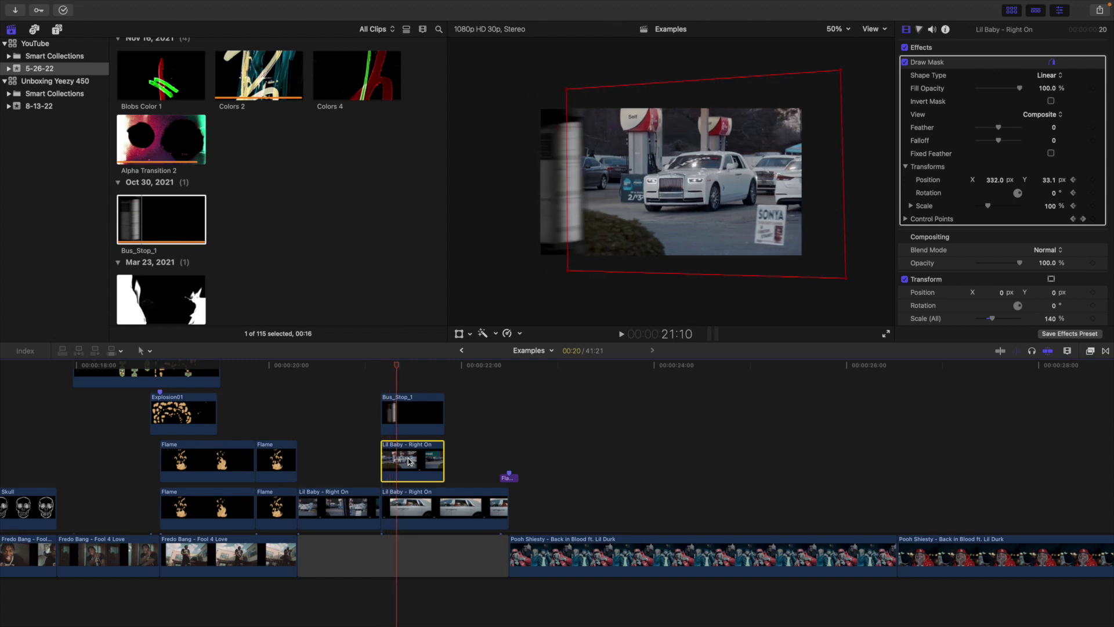
key(Right)
key(Right)
key(Right)
key(Right)
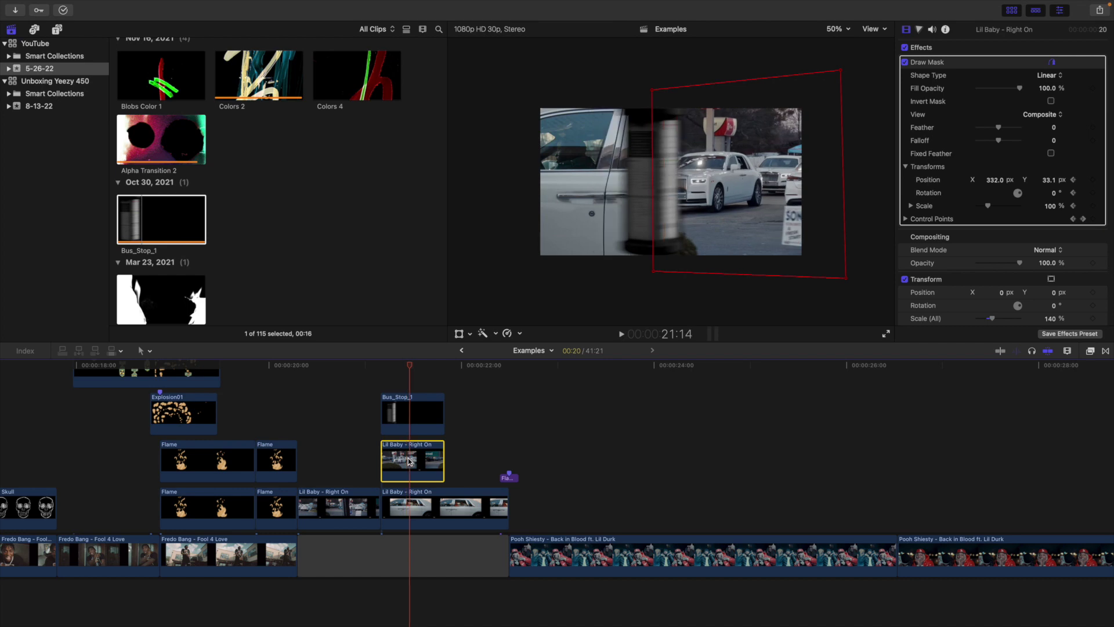
key(Right)
key(Right)
key(Right)
key(Right)
key(Right)
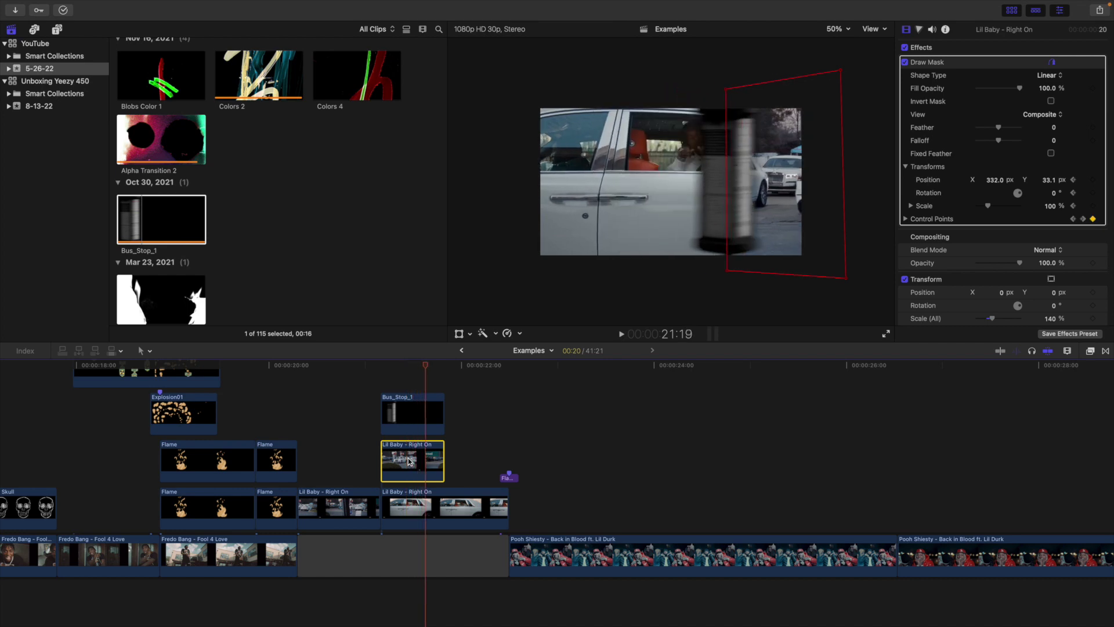
key(Right)
key(Right)
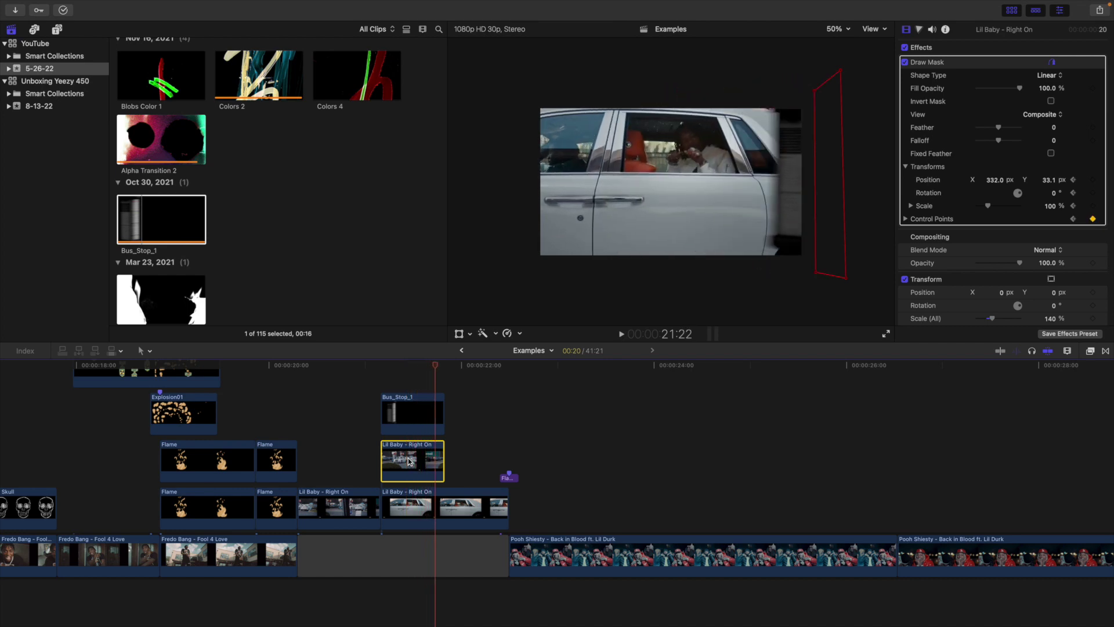
click(385, 385)
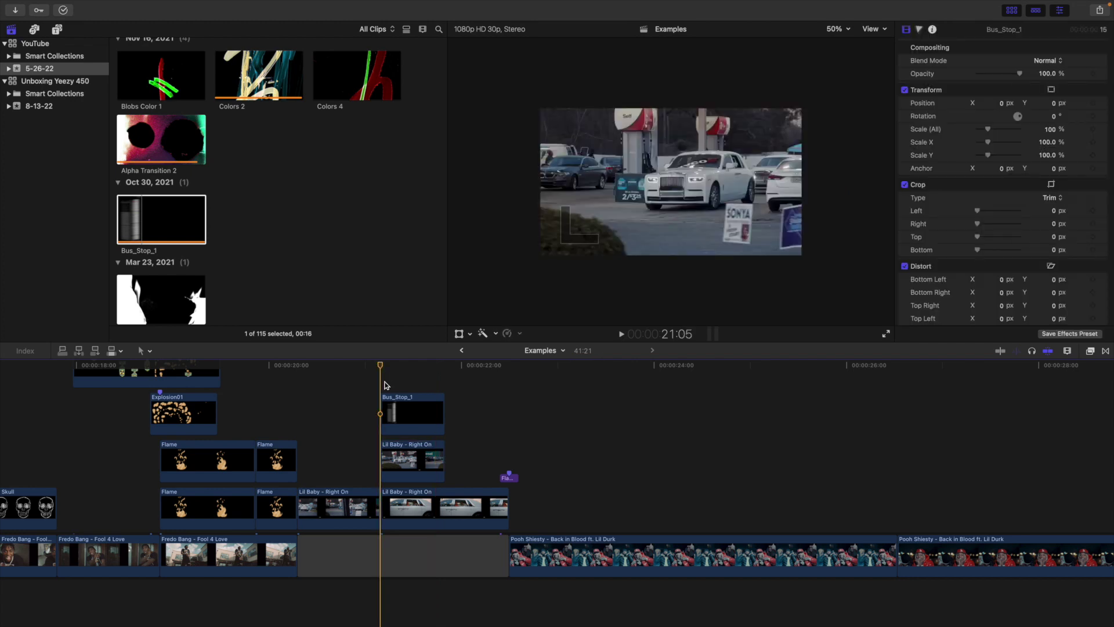
key(space)
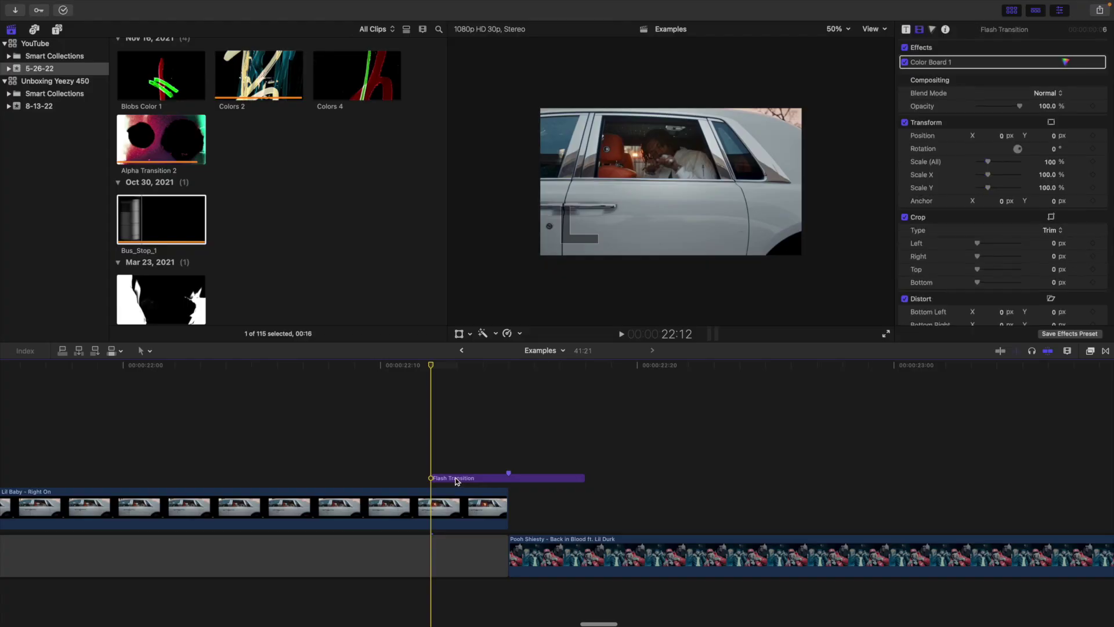
Step: Examine the Flash Transition's Color Board exposure keyframes frame by frame from 22:12 across the cut to the Pooh Shiesty clip
click(457, 478)
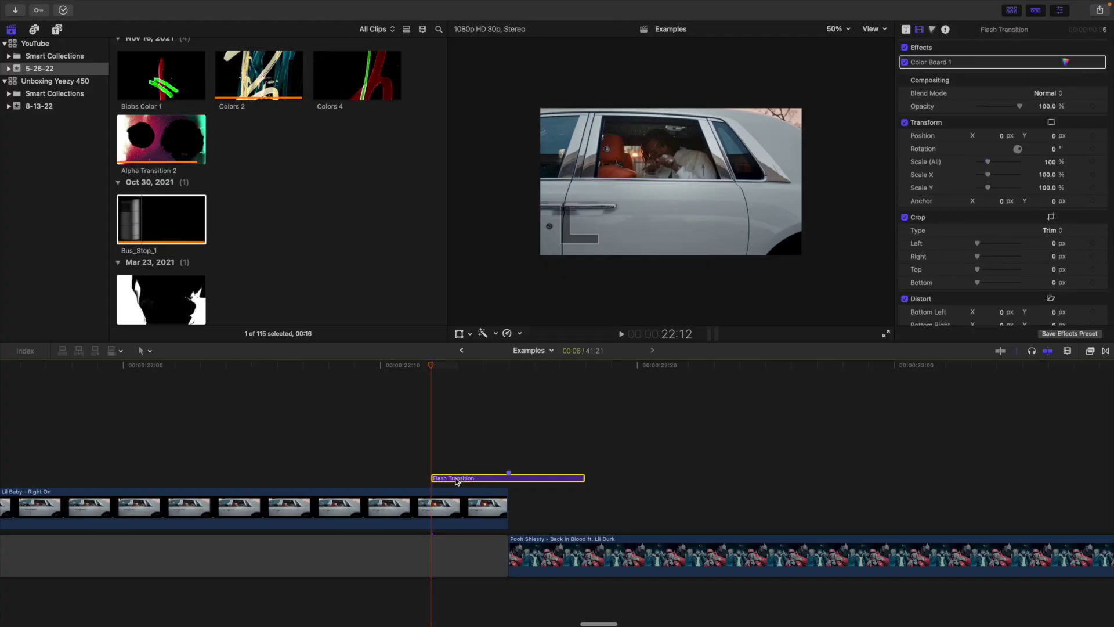
click(932, 32)
click(526, 479)
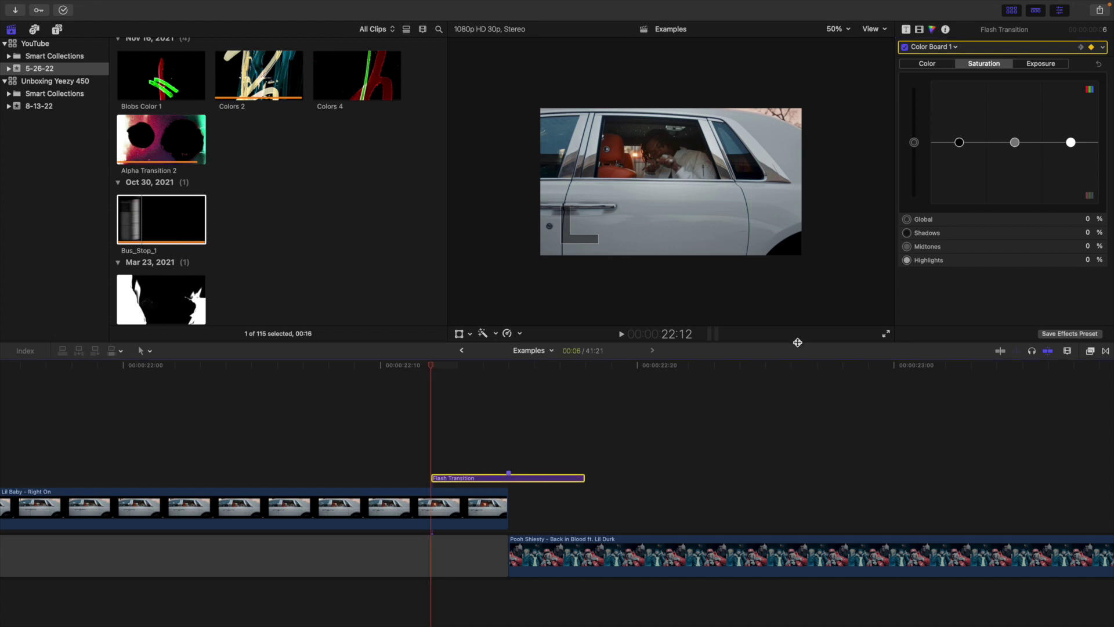
click(1044, 63)
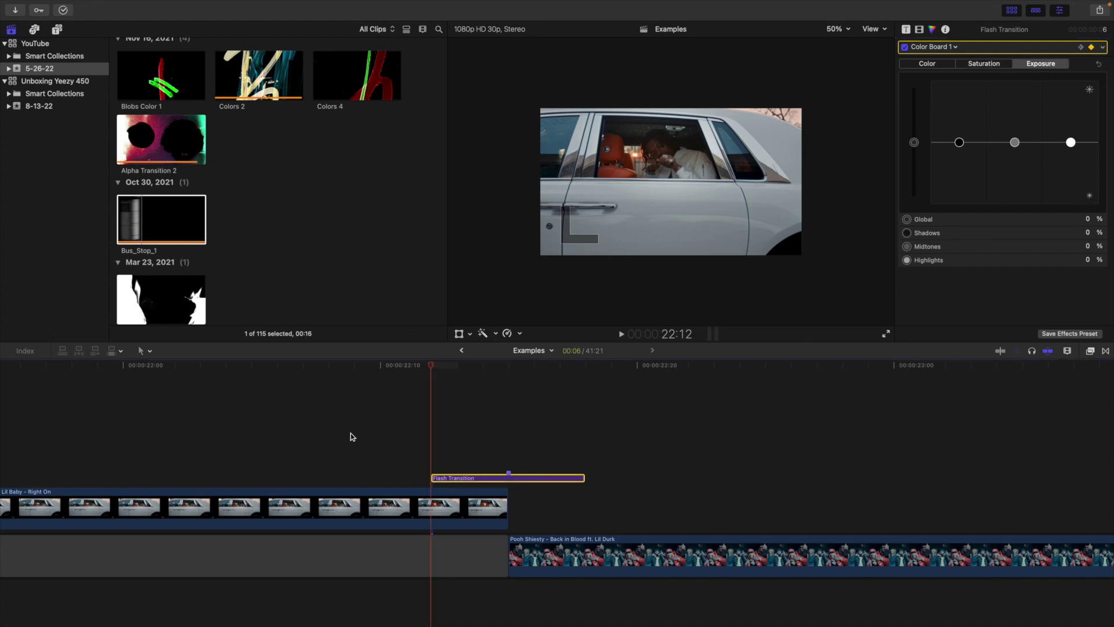
key(Right)
key(Right)
key(Right)
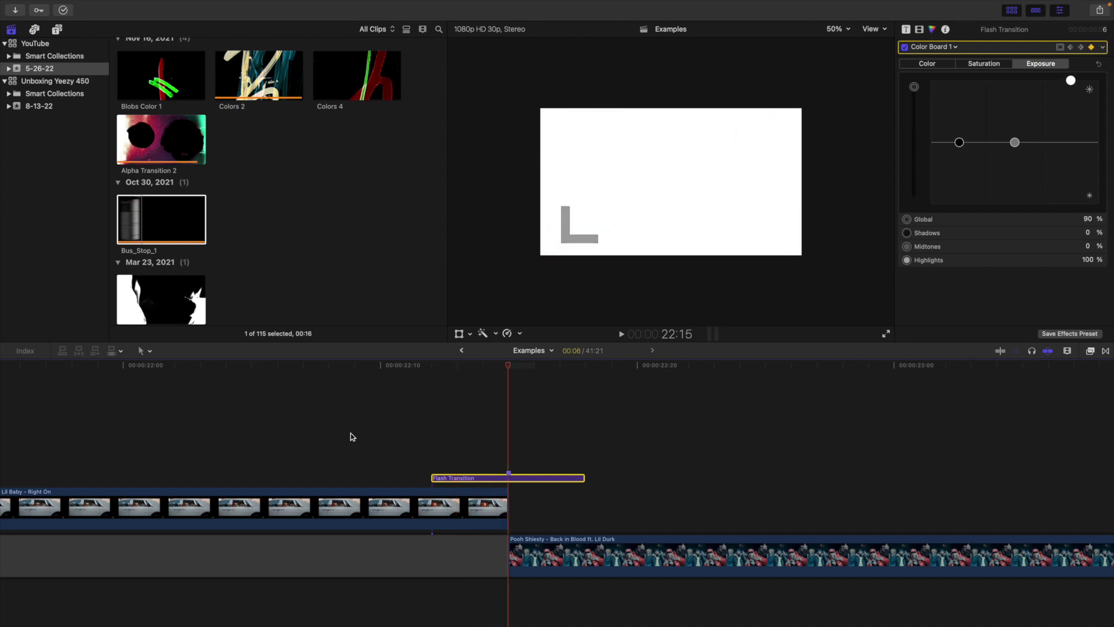
key(Right)
key(Right)
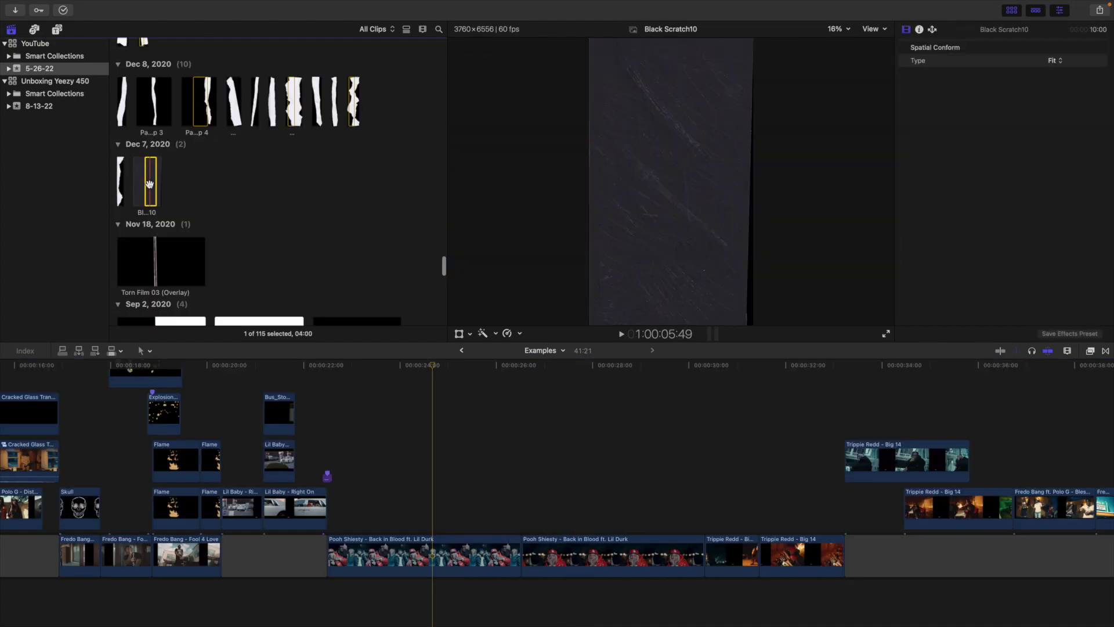
Step: Place Black Scratch10 above the first Pooh Shiesty clip, extend it to that clip's end and show its video properties
drag(149, 184, 328, 513)
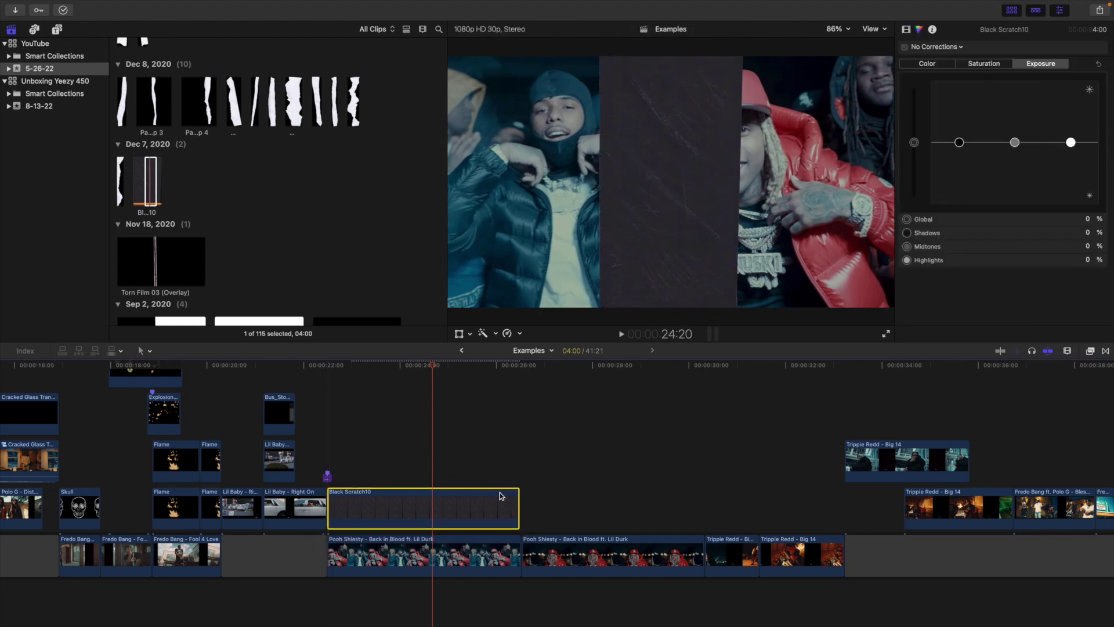
drag(515, 501, 520, 502)
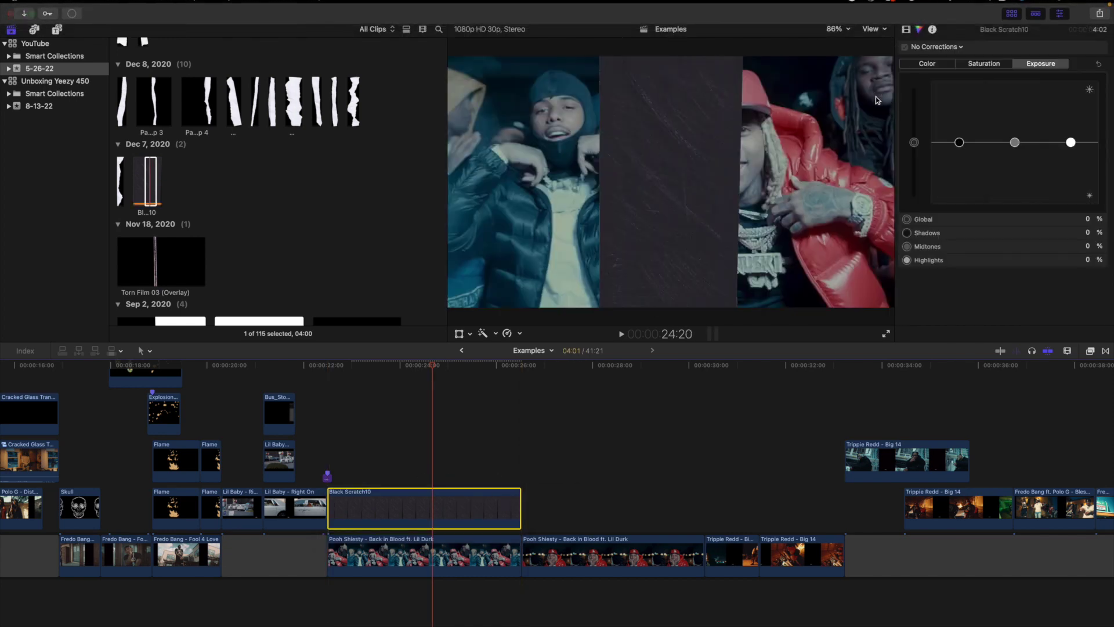
click(906, 30)
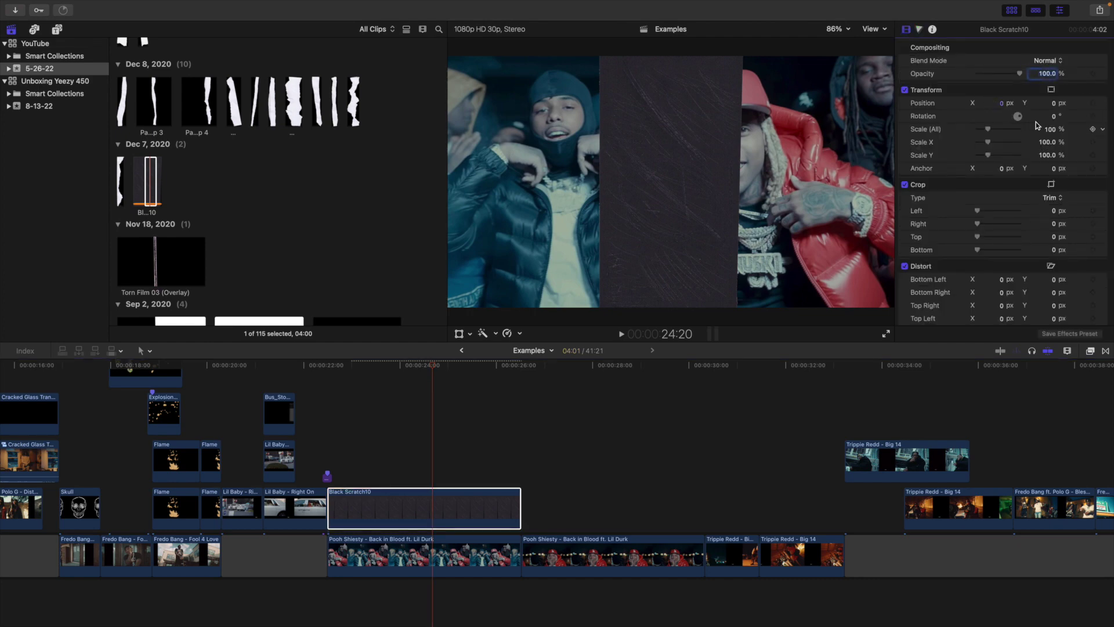
Step: Rotate the Black Scratch10 overlay to 90° and scale it to 195% so it covers the whole frame
click(1053, 116)
text(90)
key(Return)
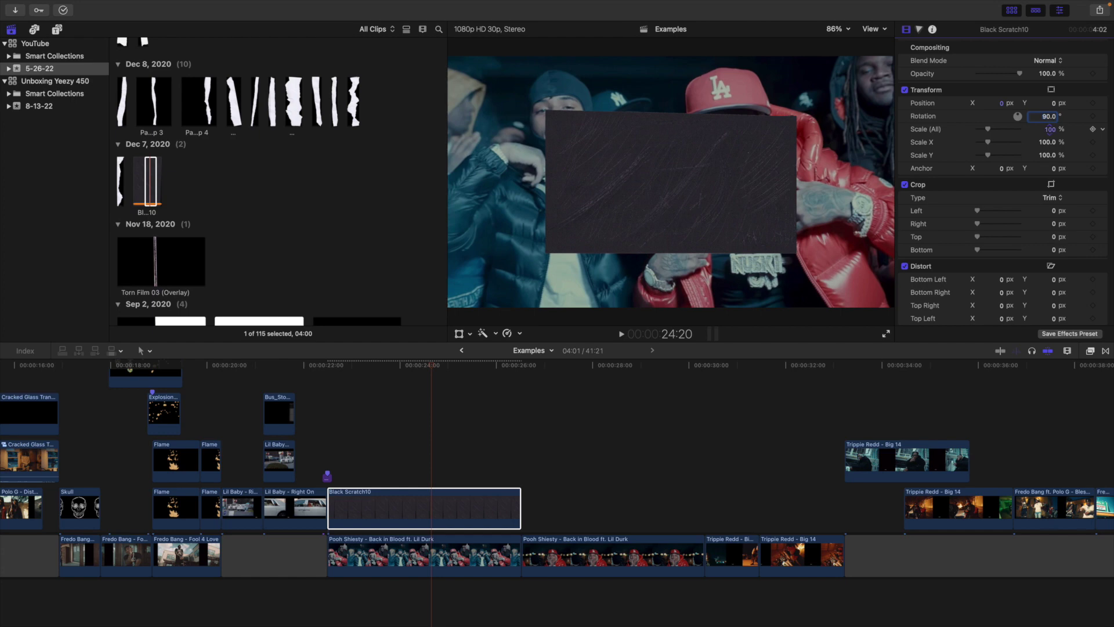
drag(1050, 129, 1050, 128)
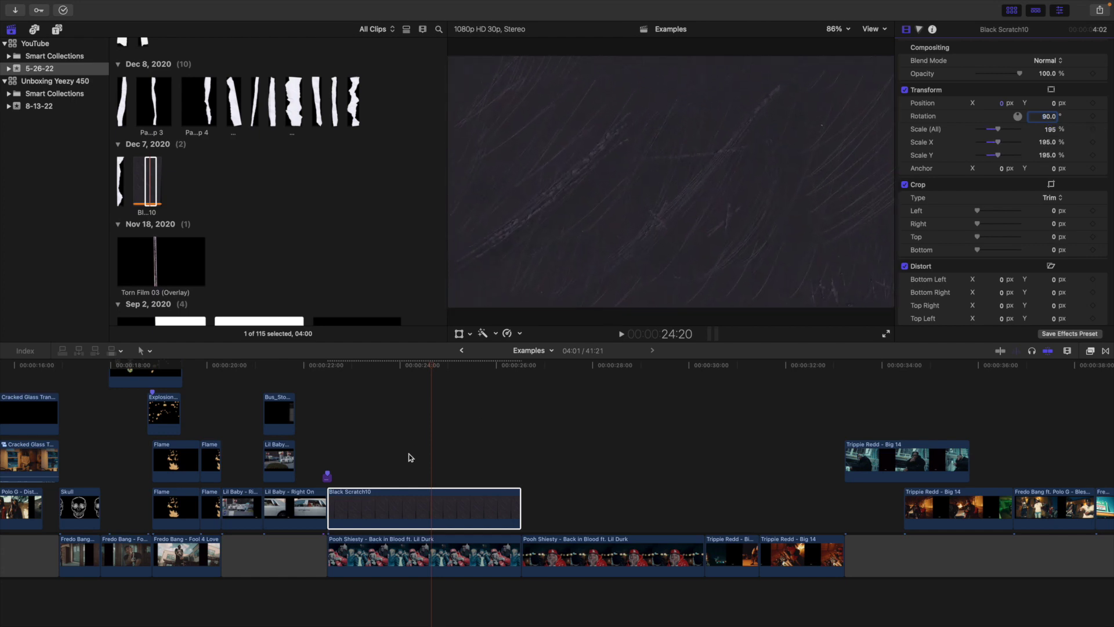
Step: Set the Black Scratch10 overlay's blend mode to Screen
click(437, 498)
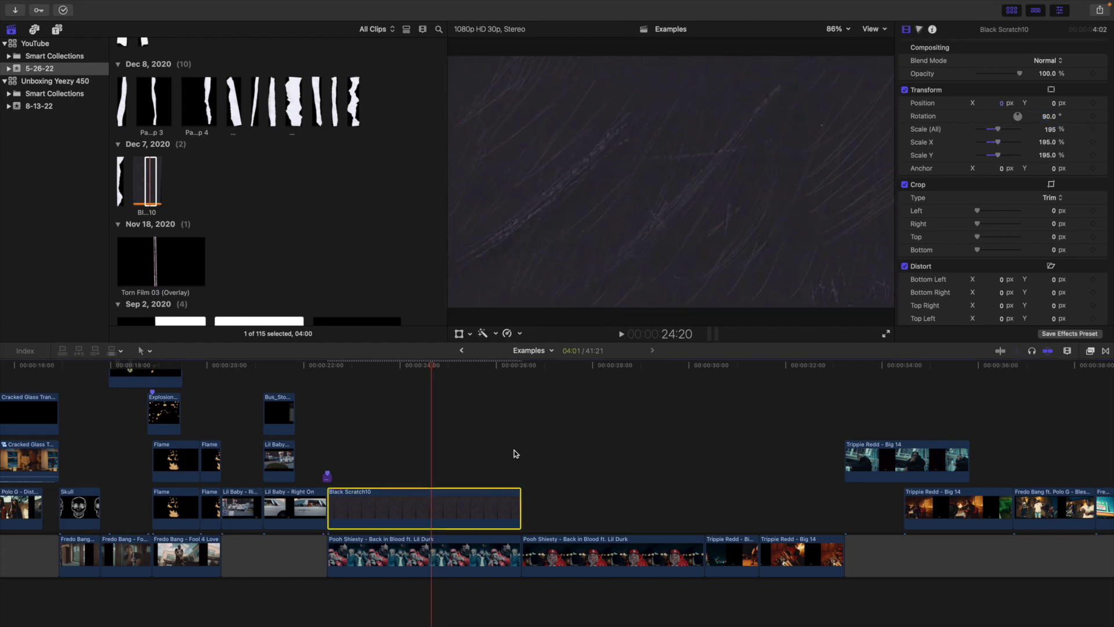
click(1047, 60)
click(1055, 169)
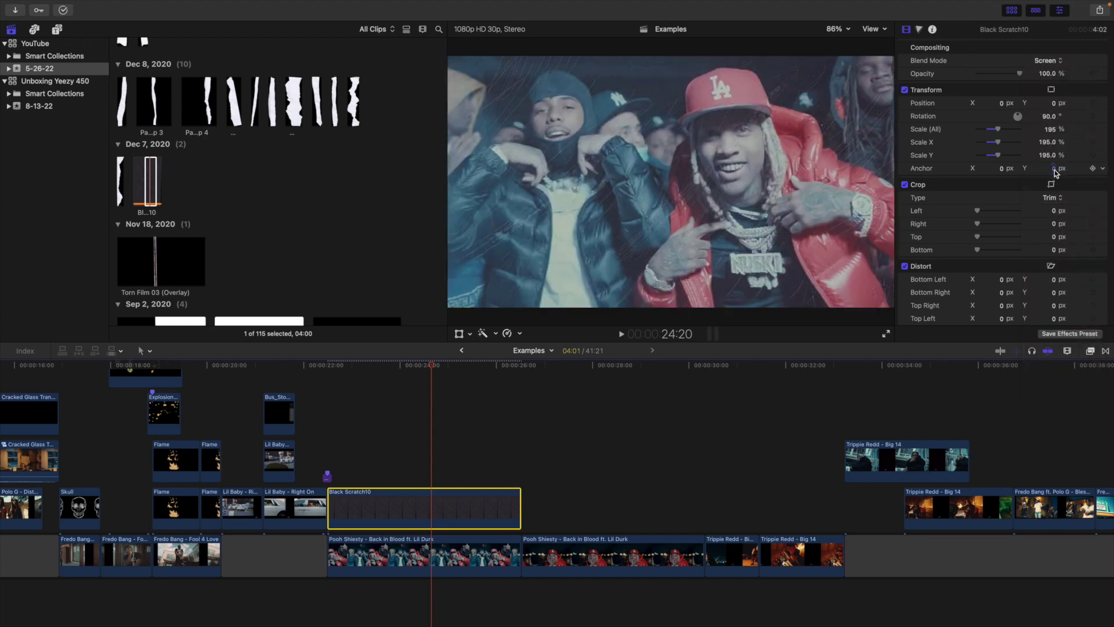
Step: Copy Black Scratch10 above the second Pooh Shiesty clip and trim the copy to that clip's end
key(super+c)
click(524, 472)
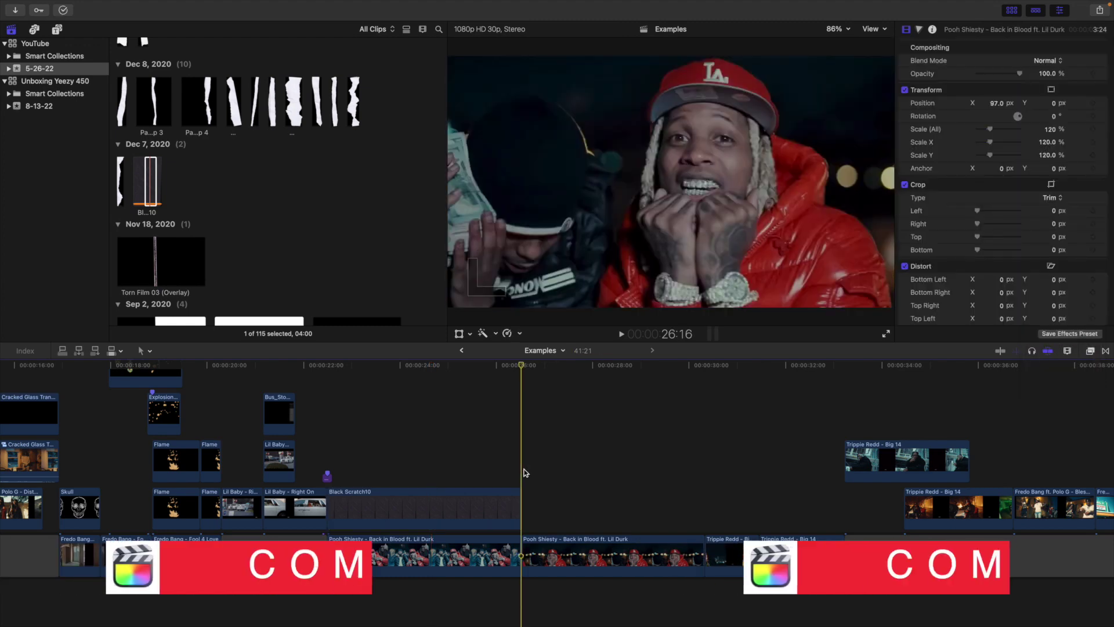
key(super+v)
click(704, 477)
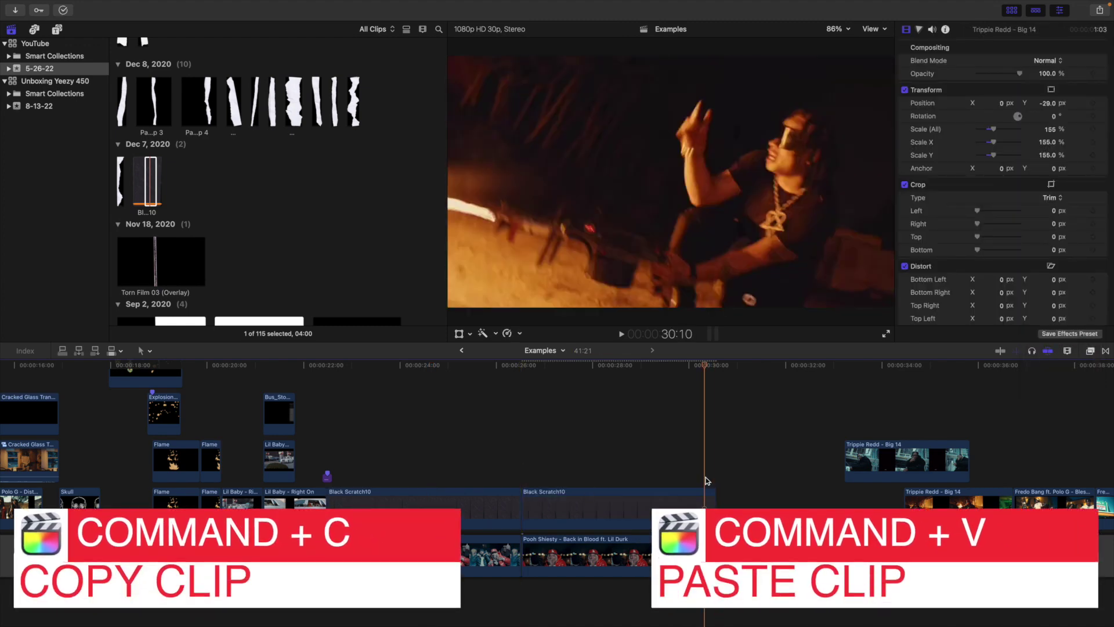
click(691, 503)
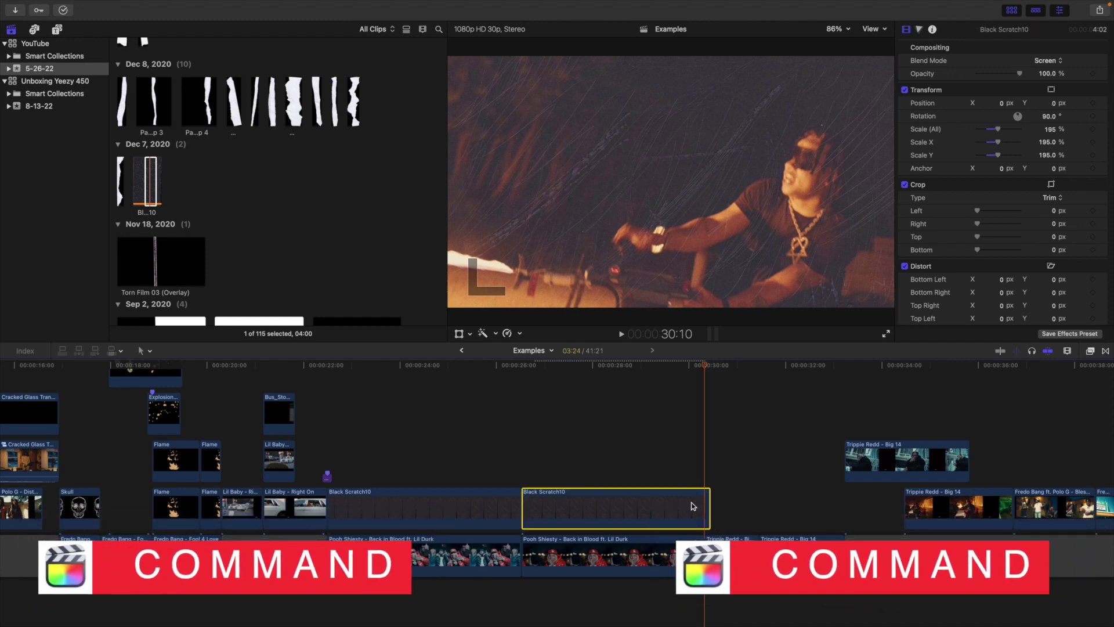
click(596, 467)
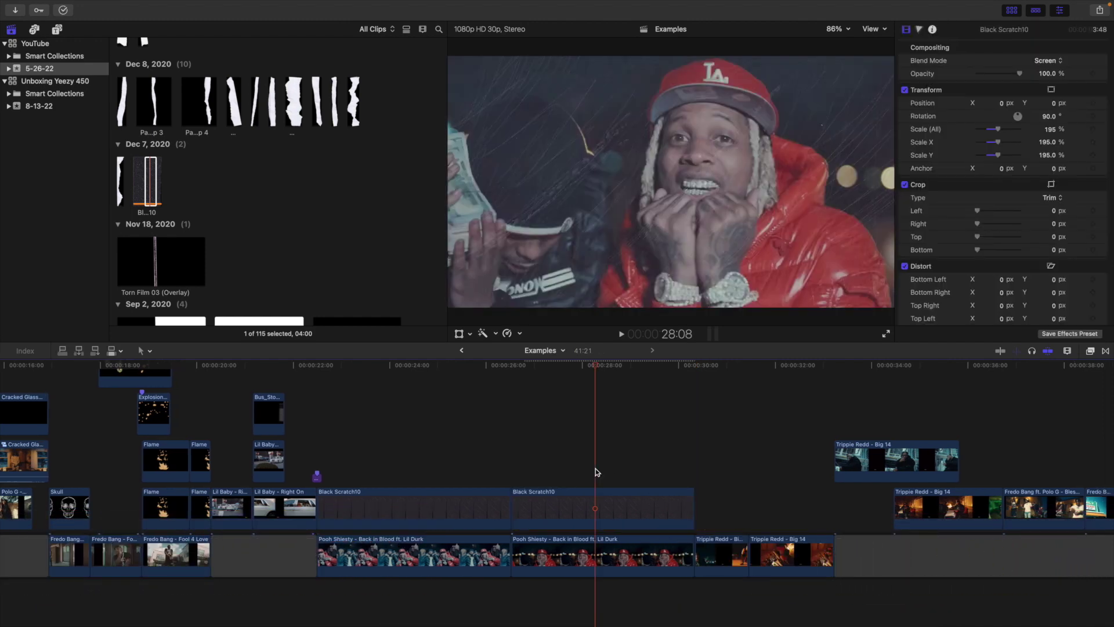
Step: Combine the first Pooh Shiesty clip and its Black Scratch10 overlay into a compound clip named Photo 1
click(428, 469)
drag(405, 464, 437, 541)
key(alt+g)
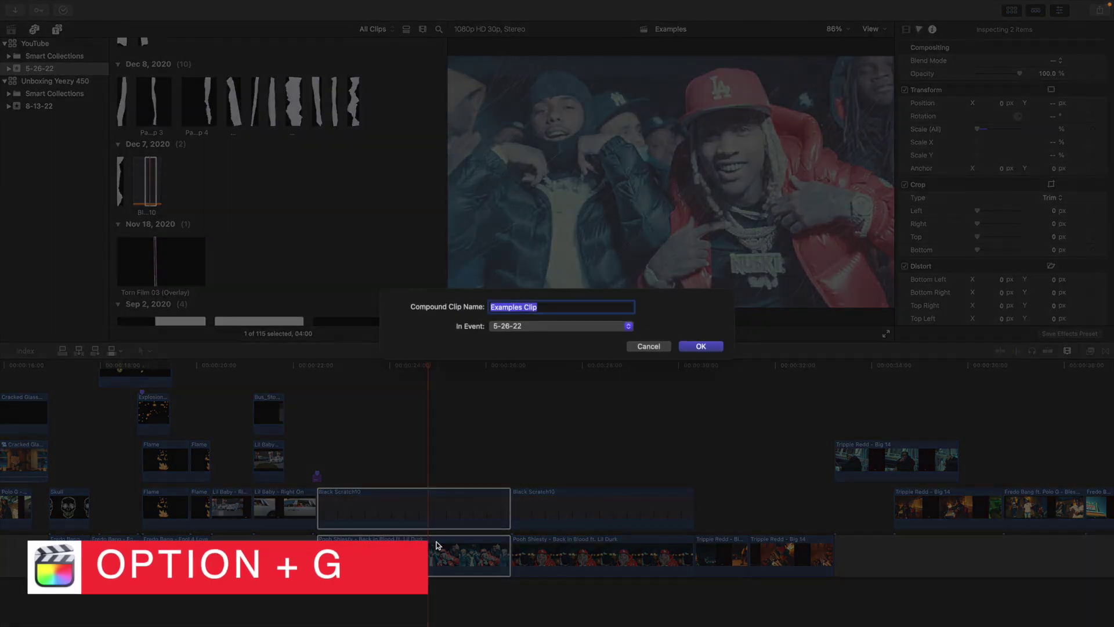
text(Photo )
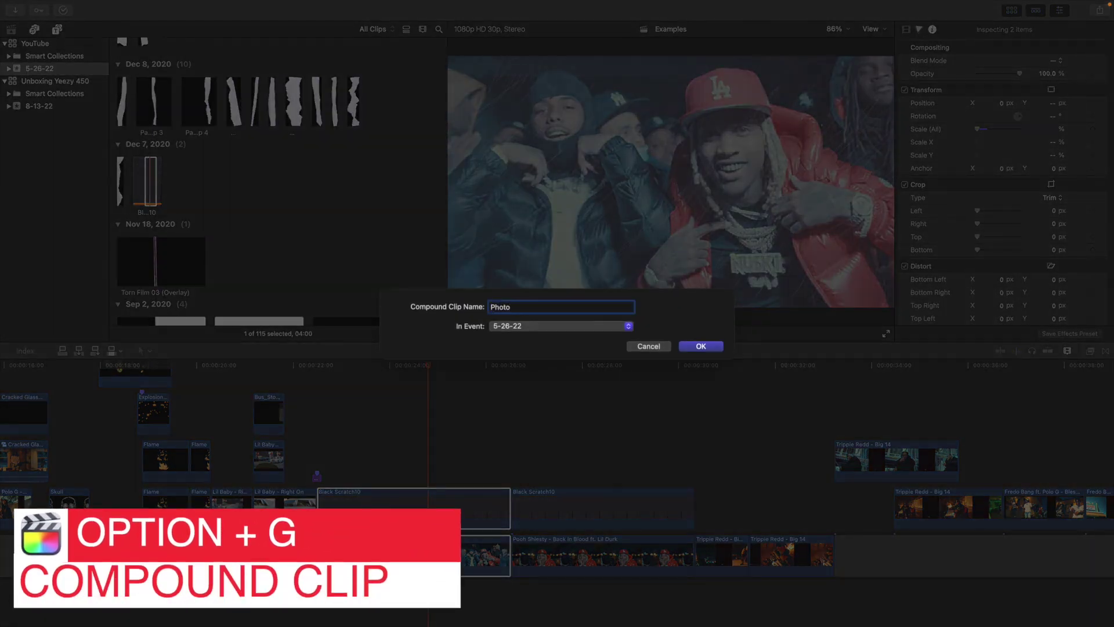
text(1)
key(Return)
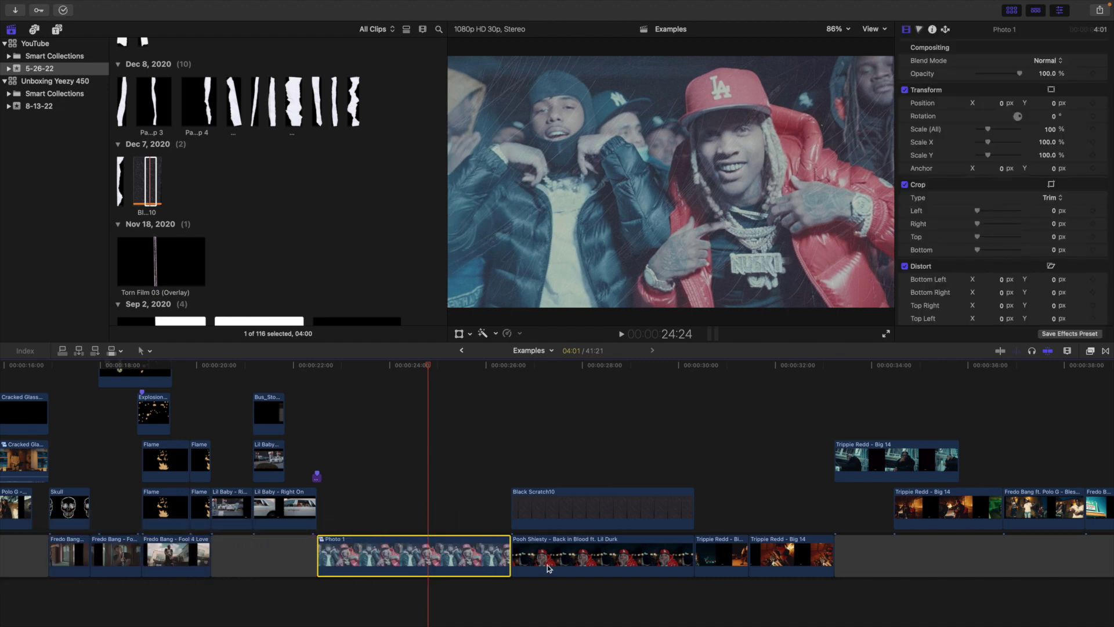
Step: Combine the second Pooh Shiesty clip and its scratch overlay into a compound clip named Photo 2
drag(561, 465, 577, 550)
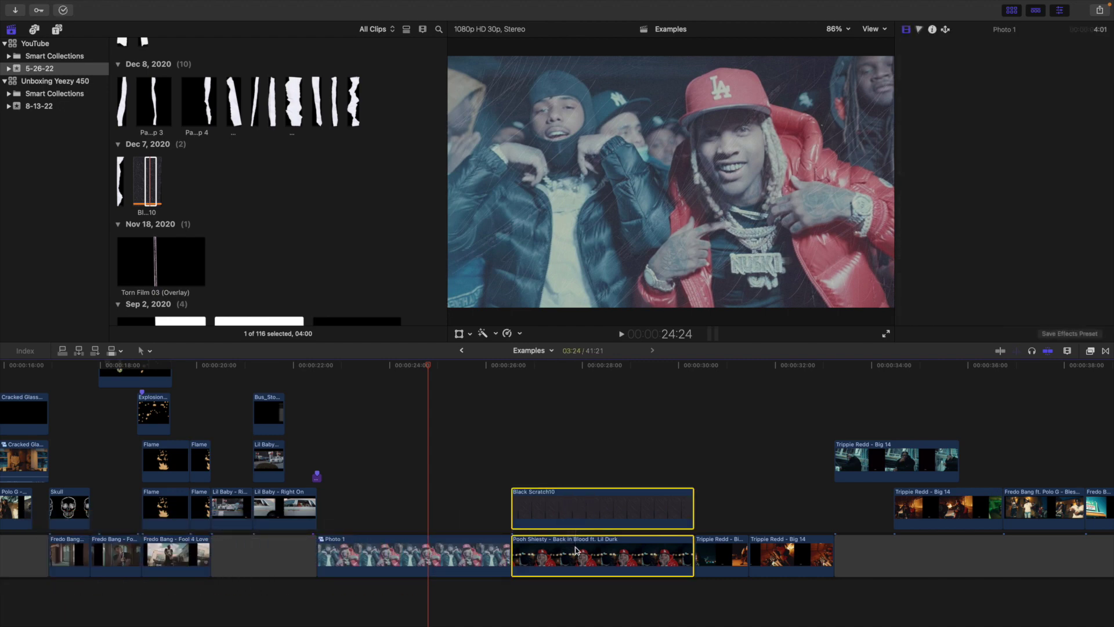
key(alt+g)
text(Photo 2)
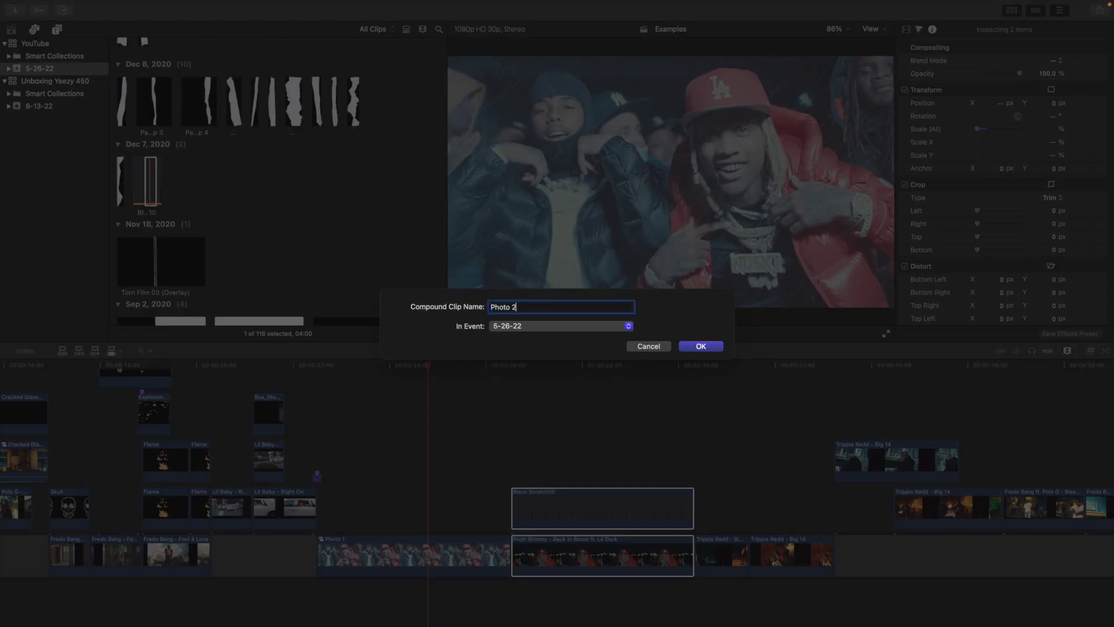
key(Return)
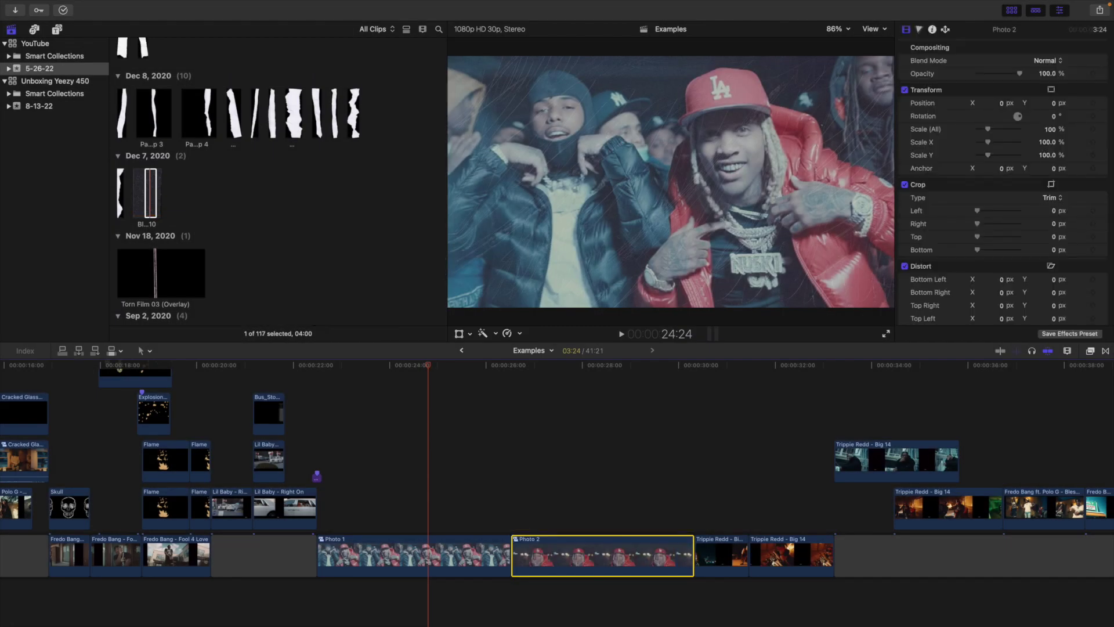
Step: Move Photo 2 above Photo 1, starting shortly after Photo 1 begins, and trim its end to Photo 1's end
drag(565, 546, 393, 498)
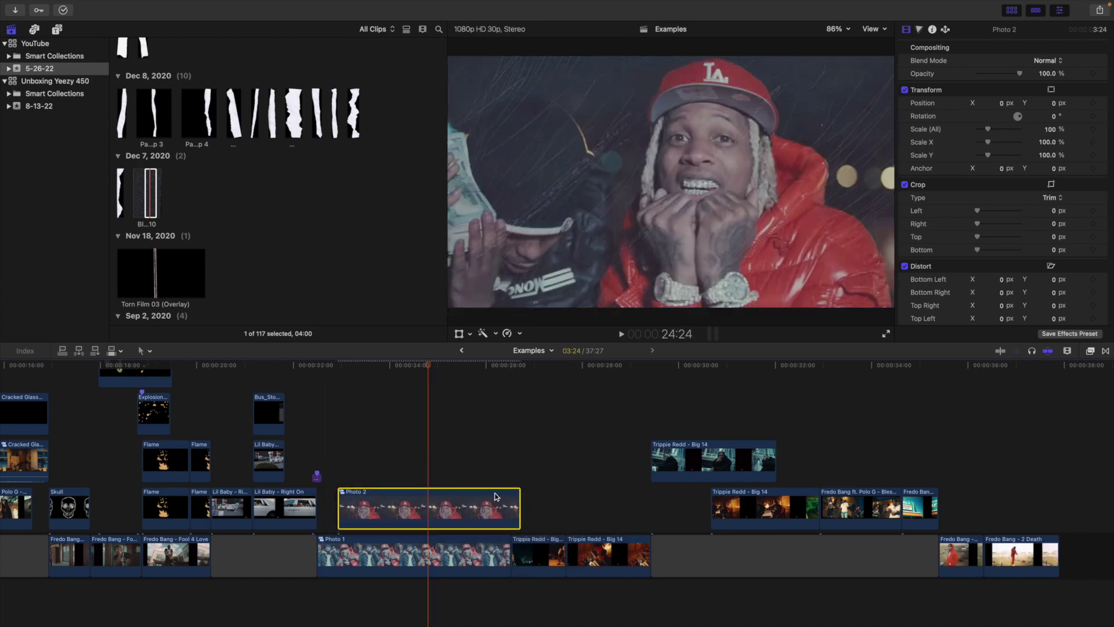
click(510, 506)
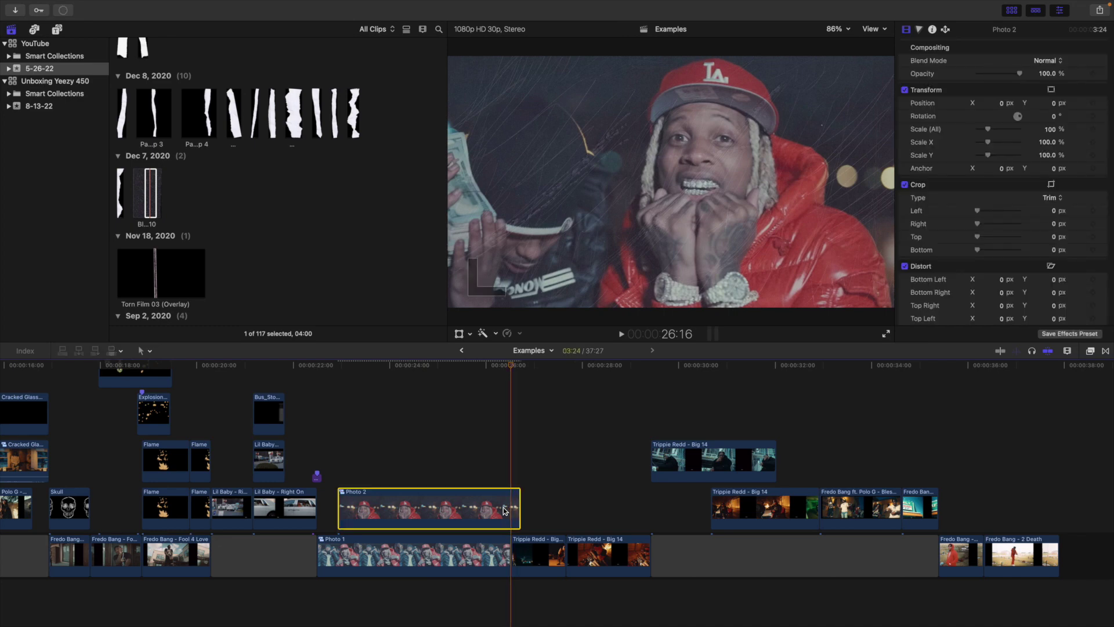
key(alt+bracketright)
click(380, 471)
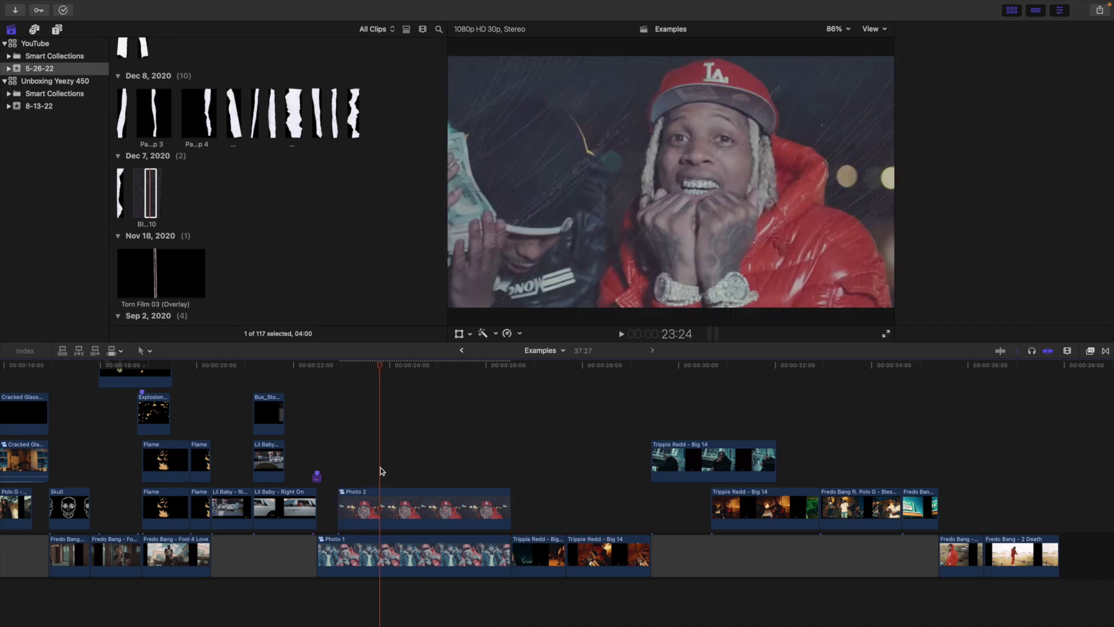
Step: Place Paper Rip 4 above Photo 2 and trim its end to match Photo 2's end
key(super+4)
drag(199, 113, 352, 456)
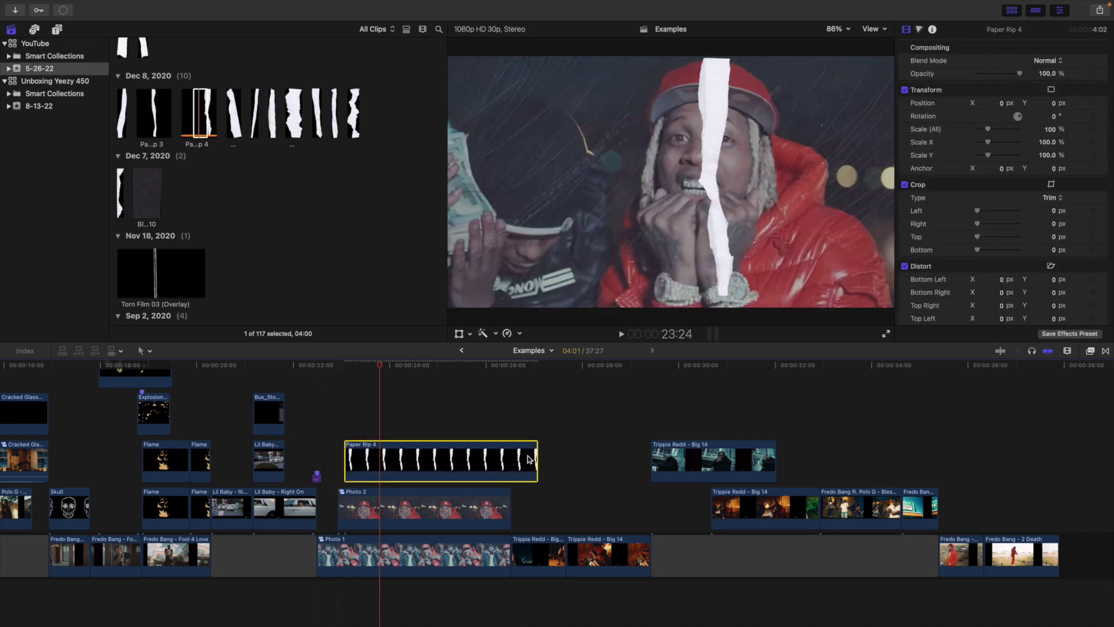
drag(537, 458, 511, 457)
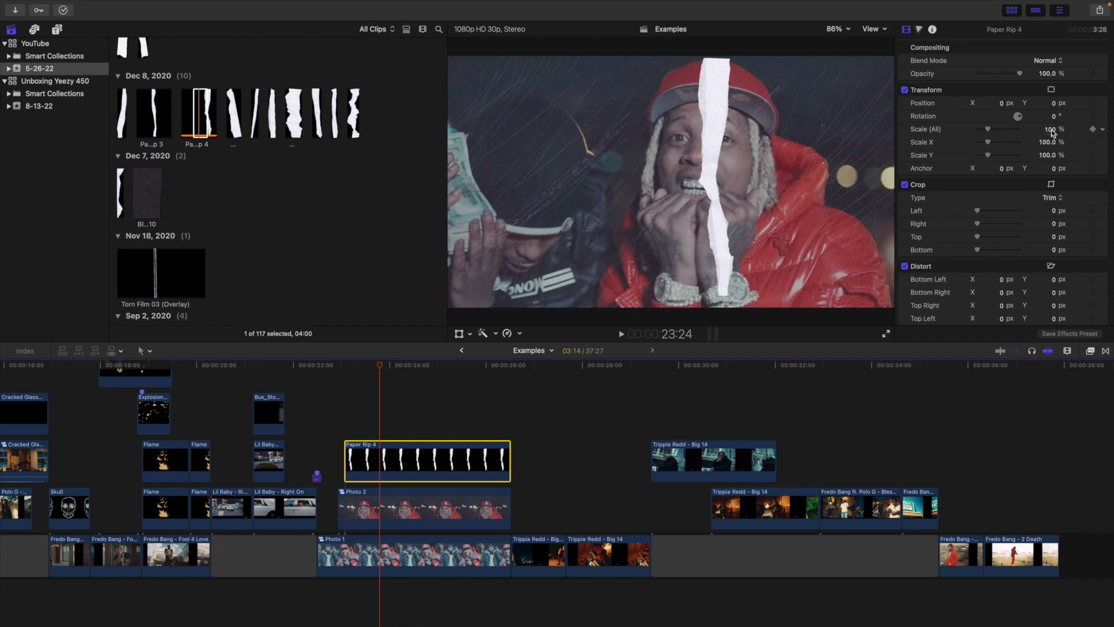
Step: Scale Paper Rip 4 to 153% with X position -643.3 px, and duplicate it one layer up with X position 257.7 px
drag(1052, 132, 1054, 132)
drag(1003, 106, 405, 370)
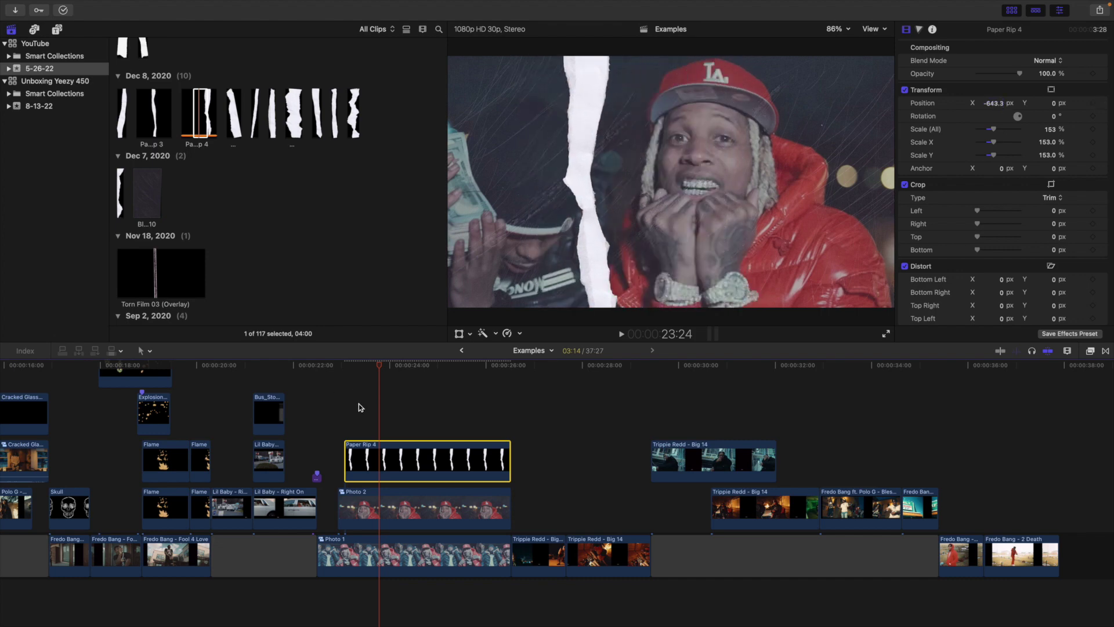
drag(384, 443, 385, 396)
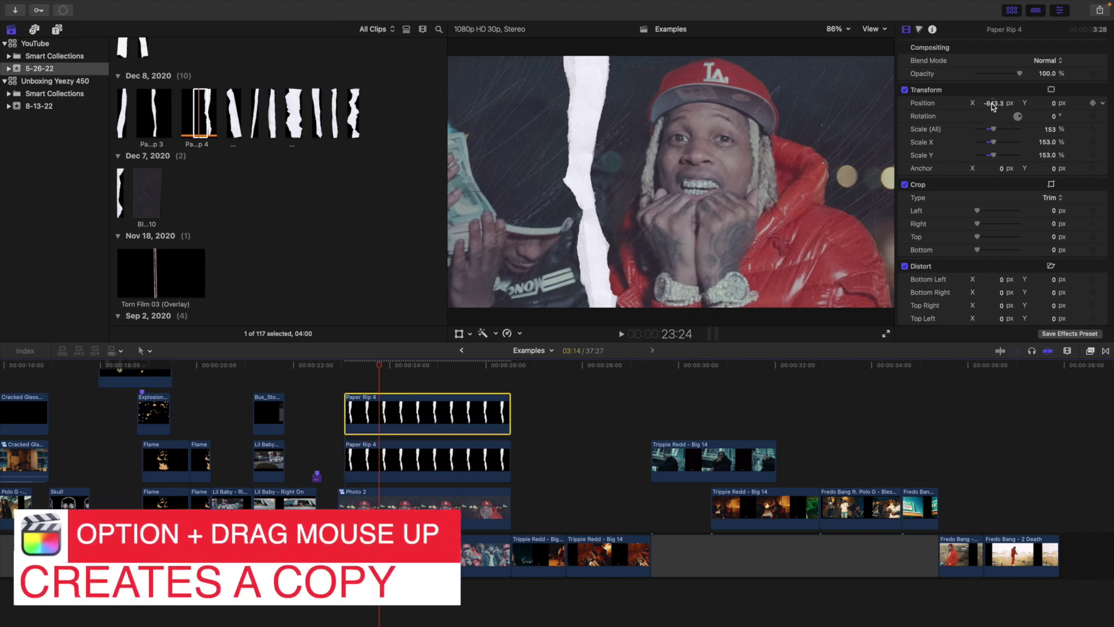
drag(993, 106, 992, 103)
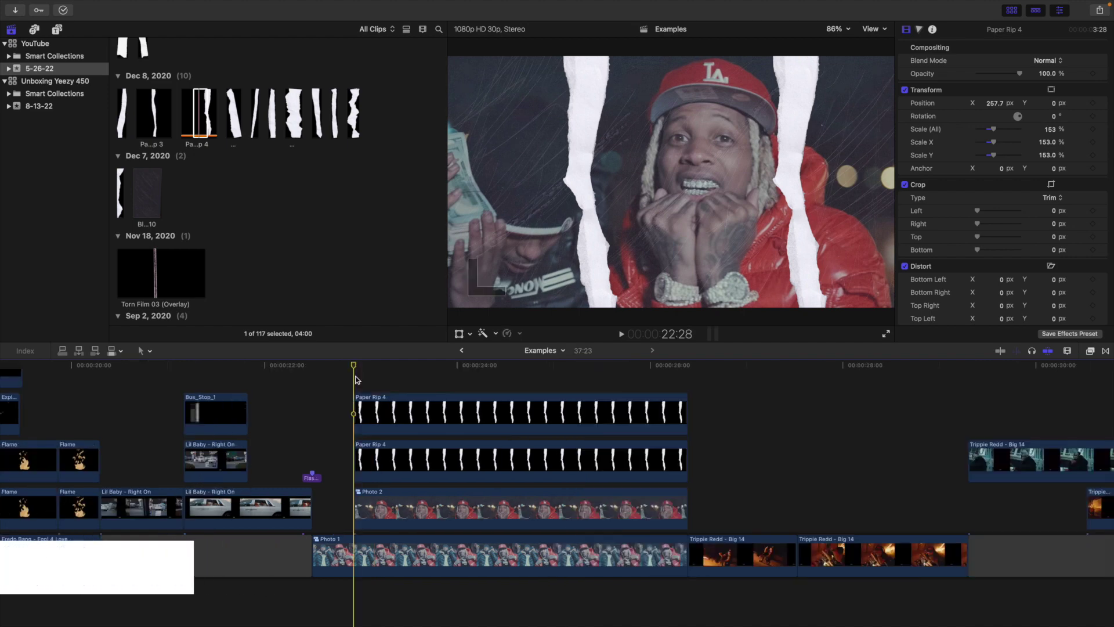
Step: At 23:08, trim off the start of the lower Paper Rip 4 clip and split Photo 2
key(Right)
key(Right)
key(Right)
key(Right)
key(Right)
key(Right)
key(Right)
key(Right)
key(Right)
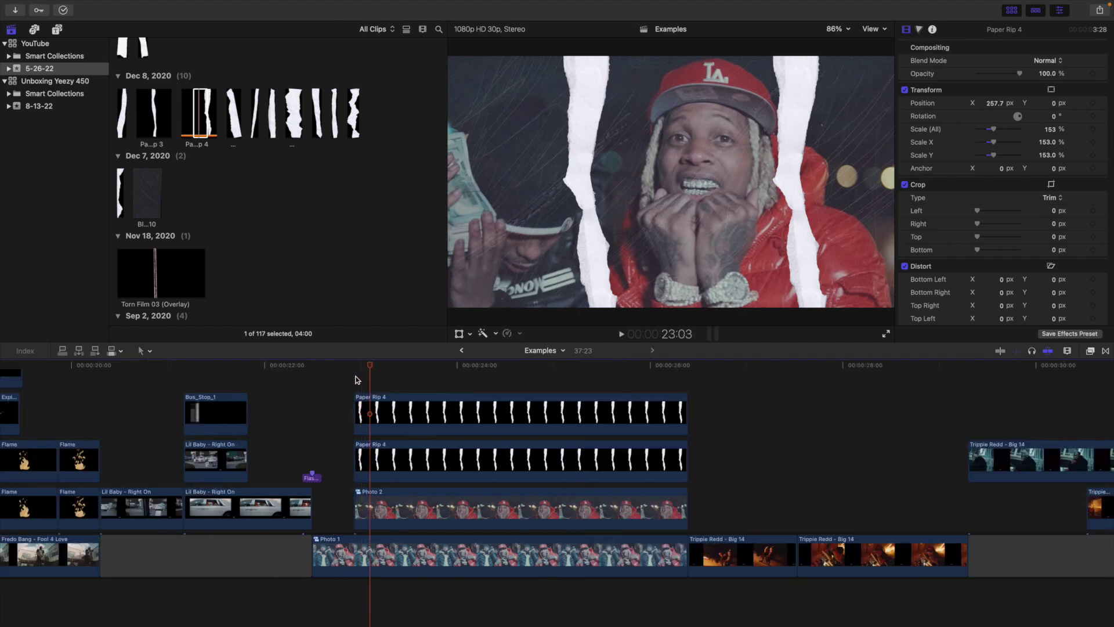
key(Right)
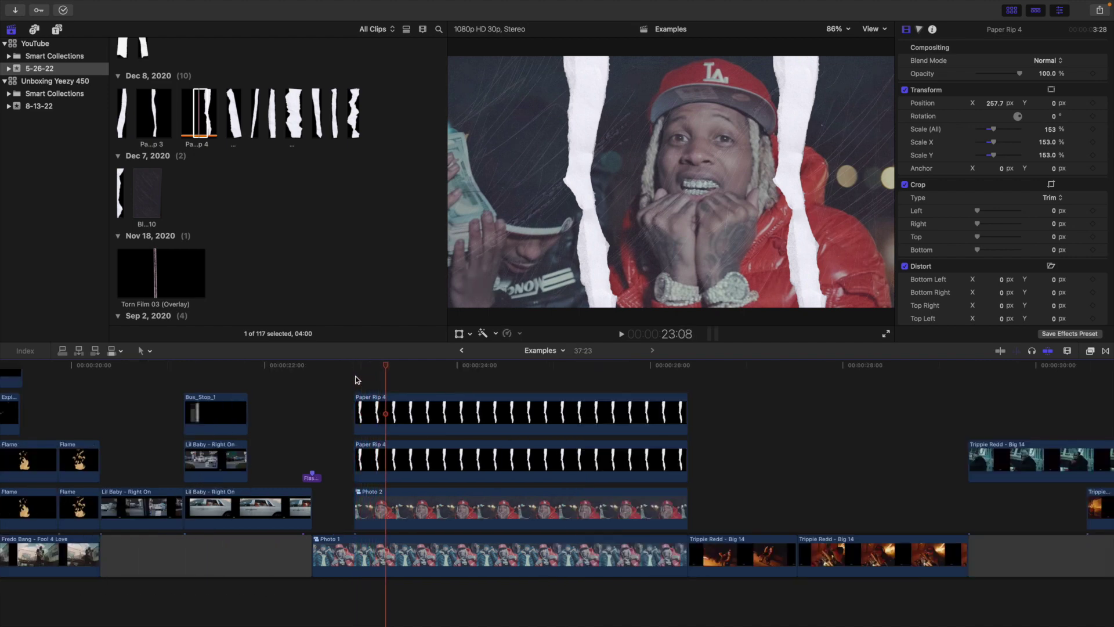
click(417, 447)
key(alt+bracketleft)
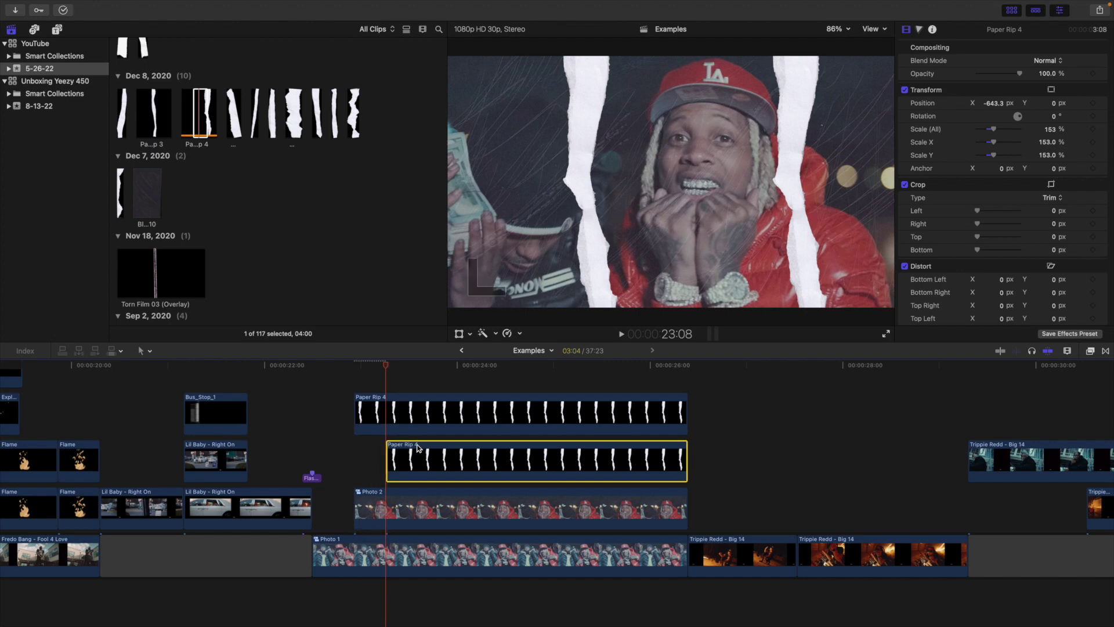
click(398, 503)
key(super+b)
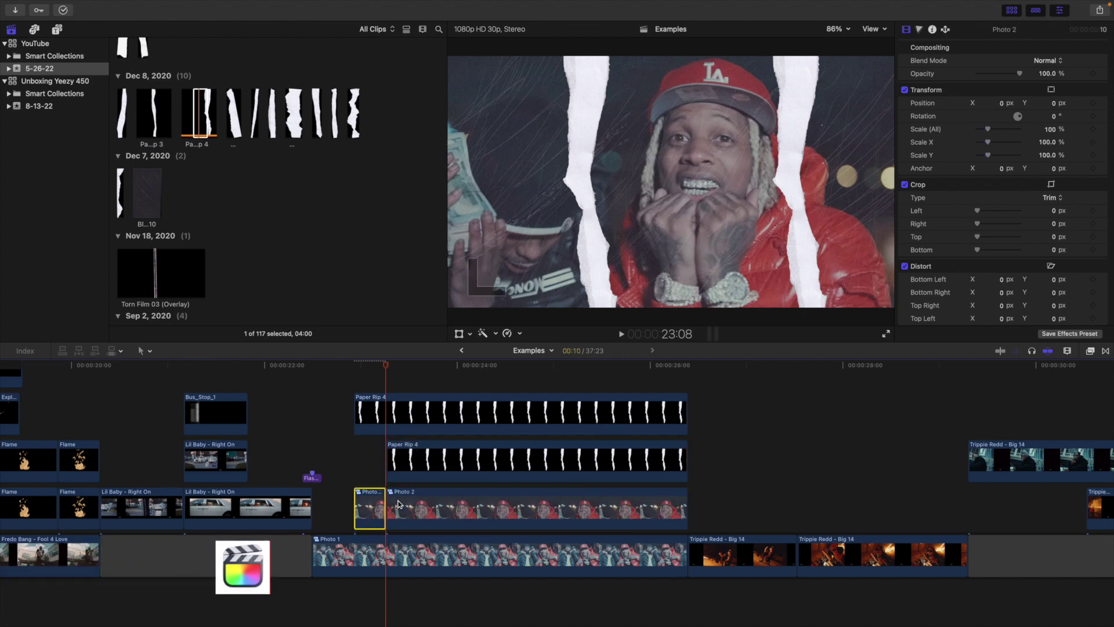
Step: Blade the longer Photo 2 clip at 23:18, ten frames after its start
key(Right)
key(Right)
key(Right)
key(Right)
key(Right)
key(Right)
key(Right)
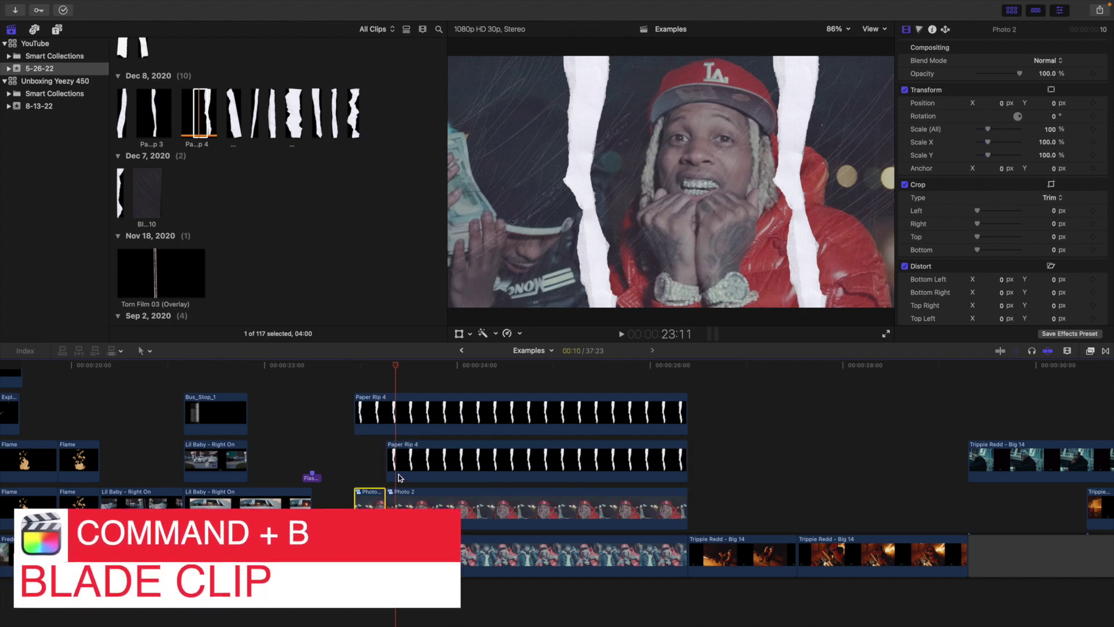
click(418, 510)
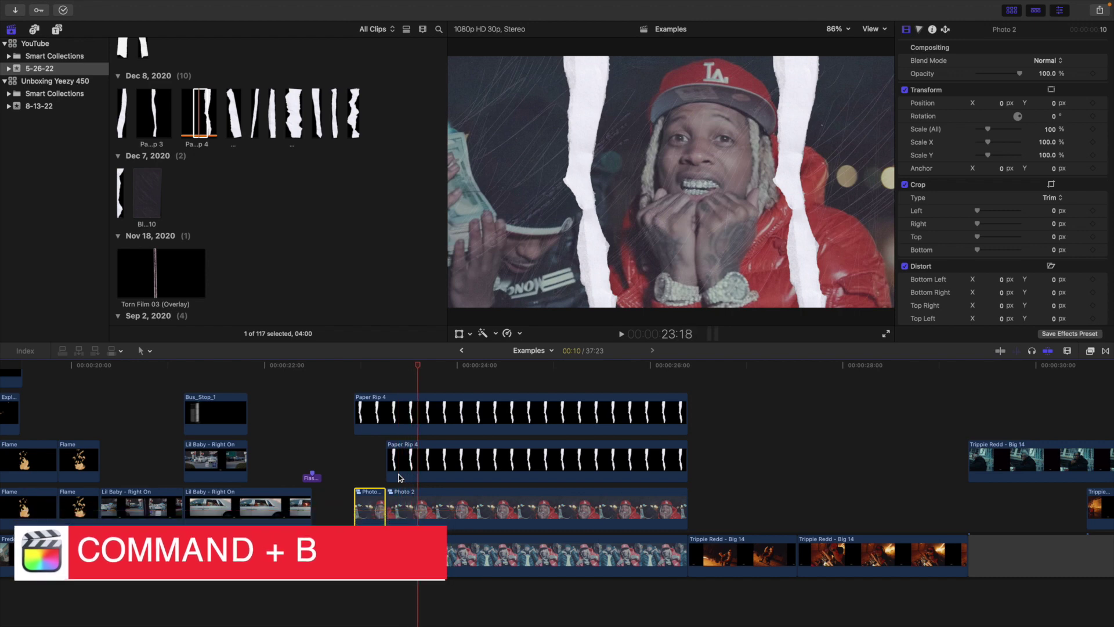
key(super+b)
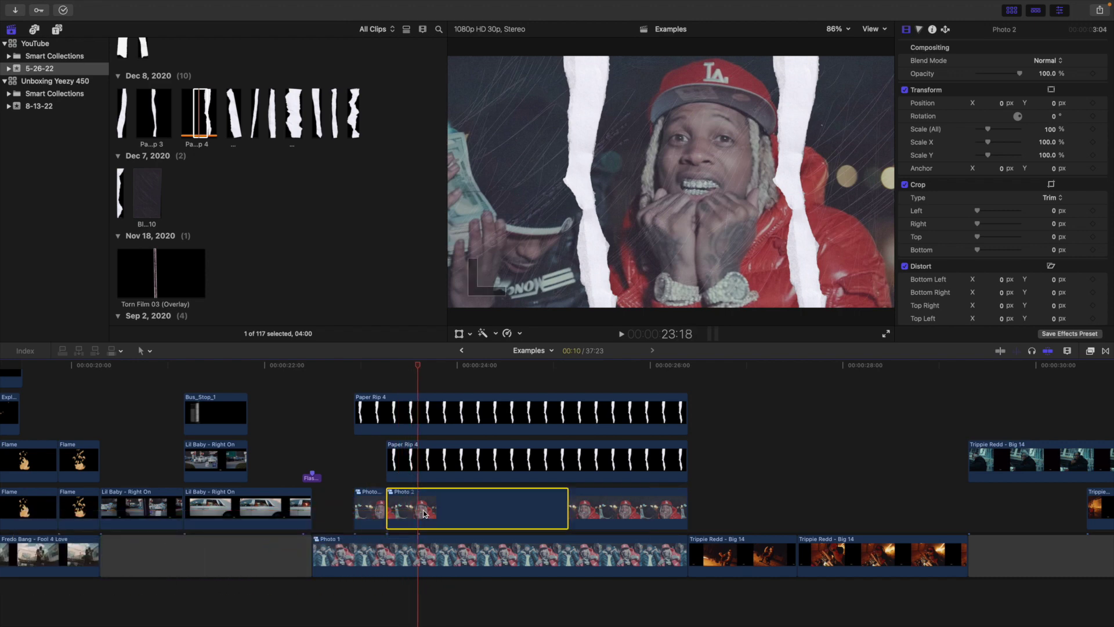
Step: Apply the Draw Mask effect to the first short Photo 2 segment, with the playhead at 23:03
click(372, 473)
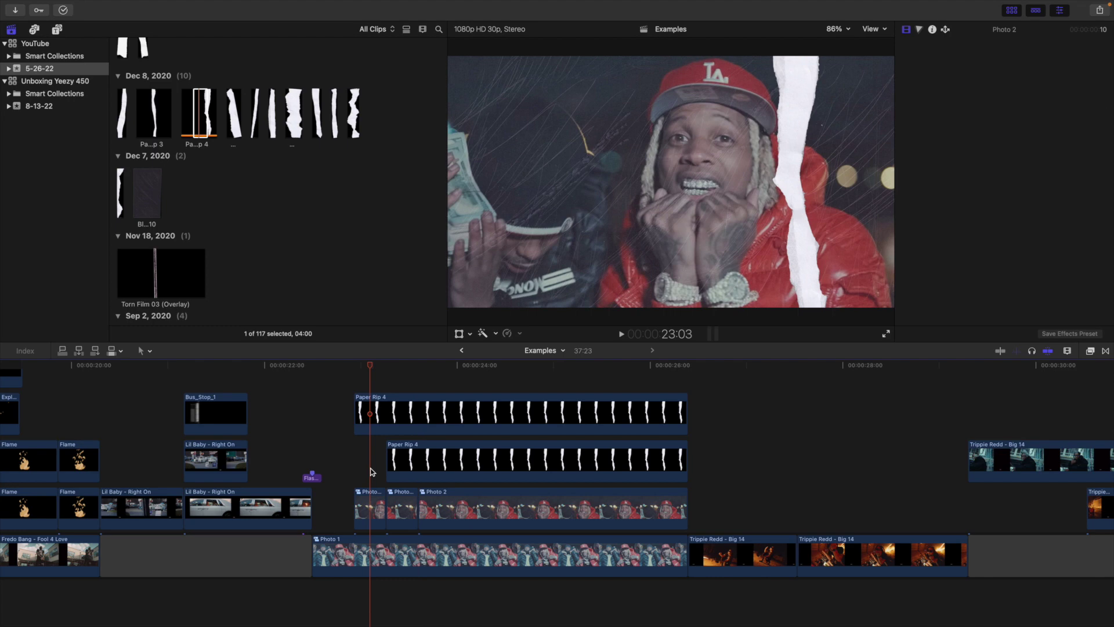
click(372, 505)
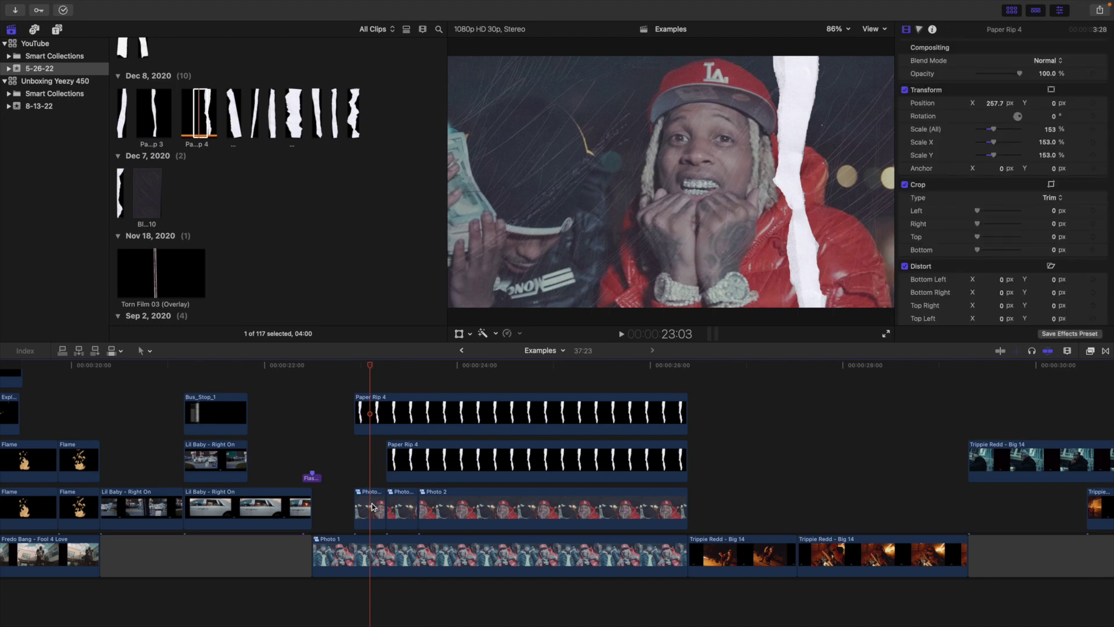
click(1091, 351)
mouse_move(1003, 396)
mouse_down()
mouse_move(425, 475)
mouse_move(368, 504)
mouse_up()
click(1090, 352)
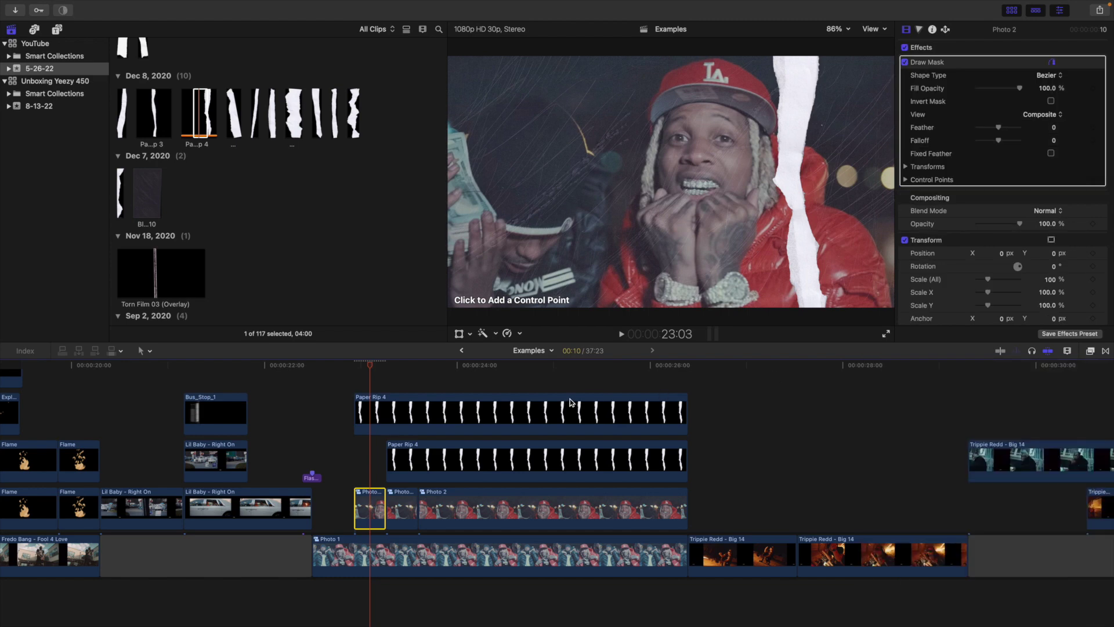
Step: Draw a closed mask on the first Photo 2 segment, following the paper rip and enclosing the image to its right
click(836, 29)
click(845, 84)
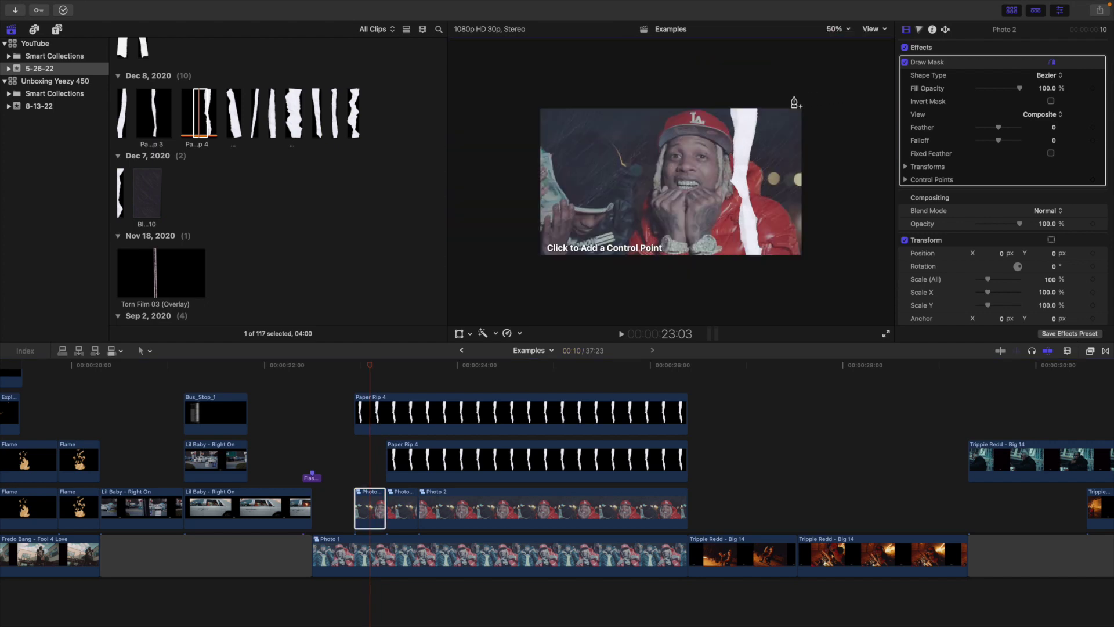
click(745, 96)
click(744, 129)
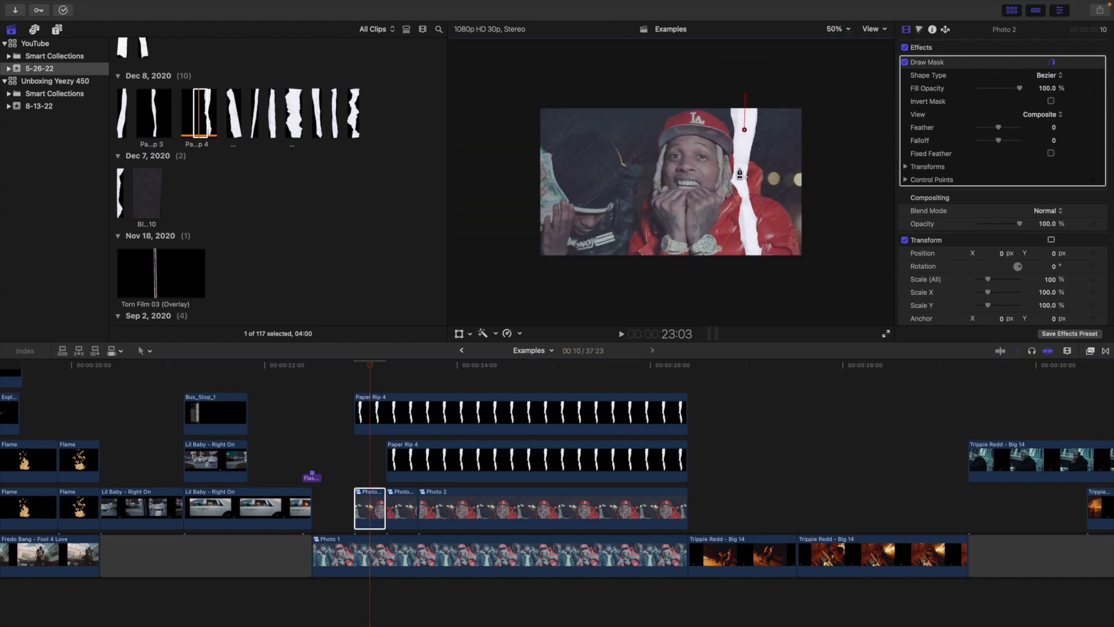
click(739, 167)
click(748, 224)
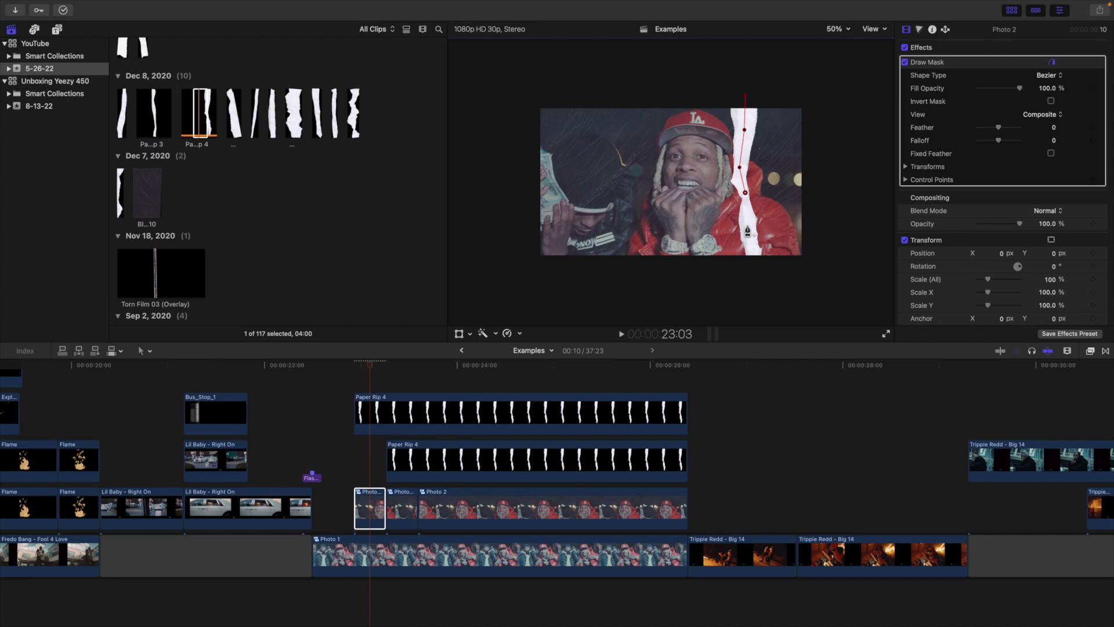
click(760, 275)
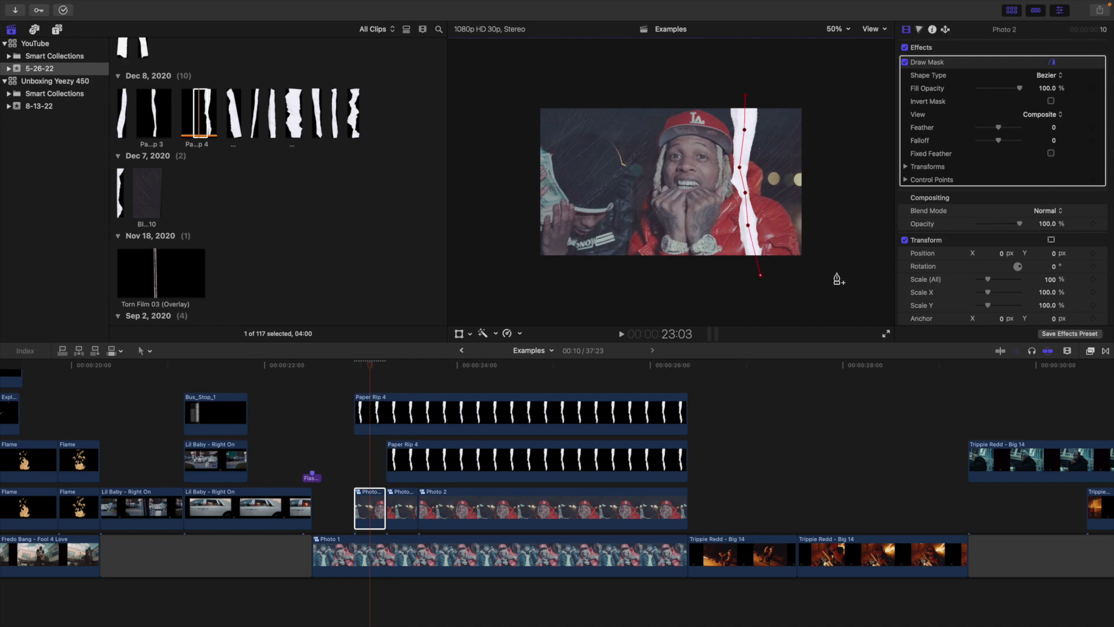
click(818, 77)
click(745, 95)
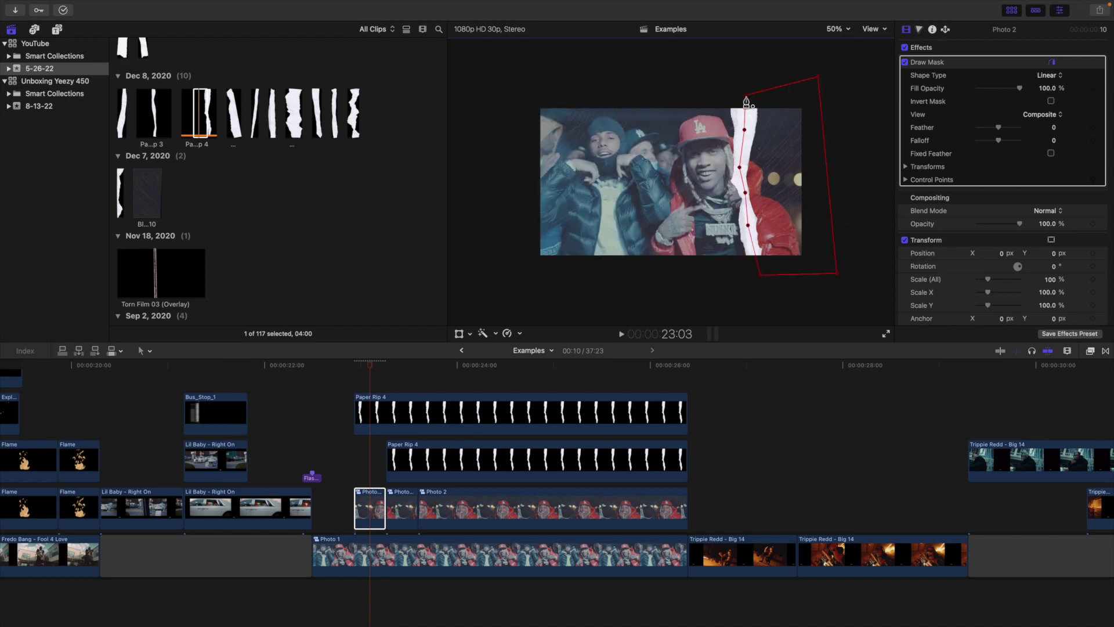
click(1052, 63)
Step: Apply the Draw Mask effect to the second short Photo 2 segment
click(406, 509)
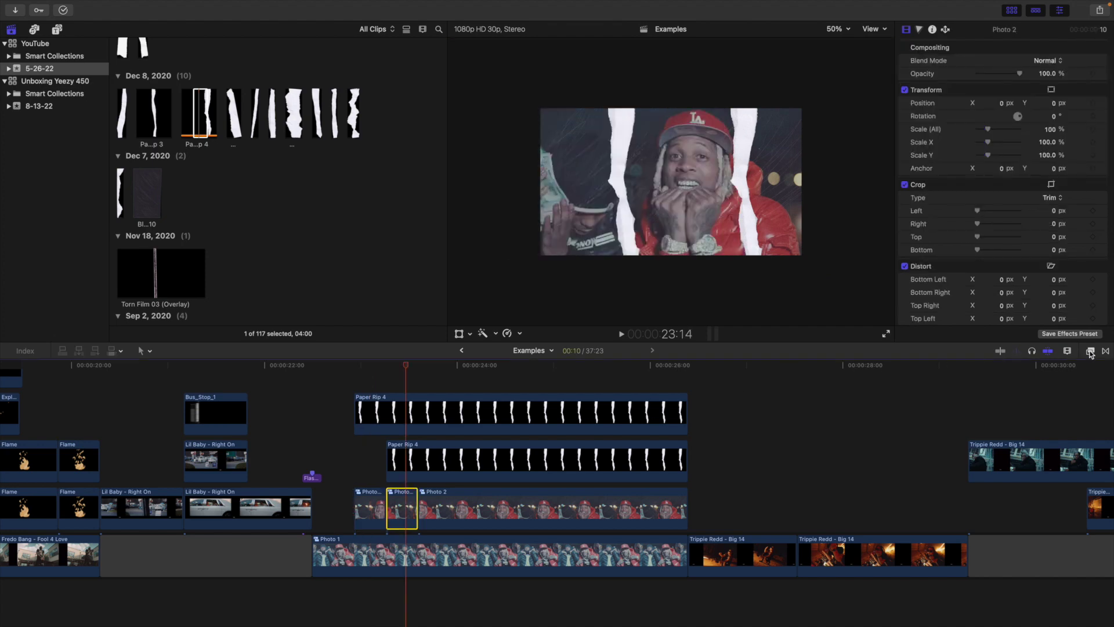
click(1090, 351)
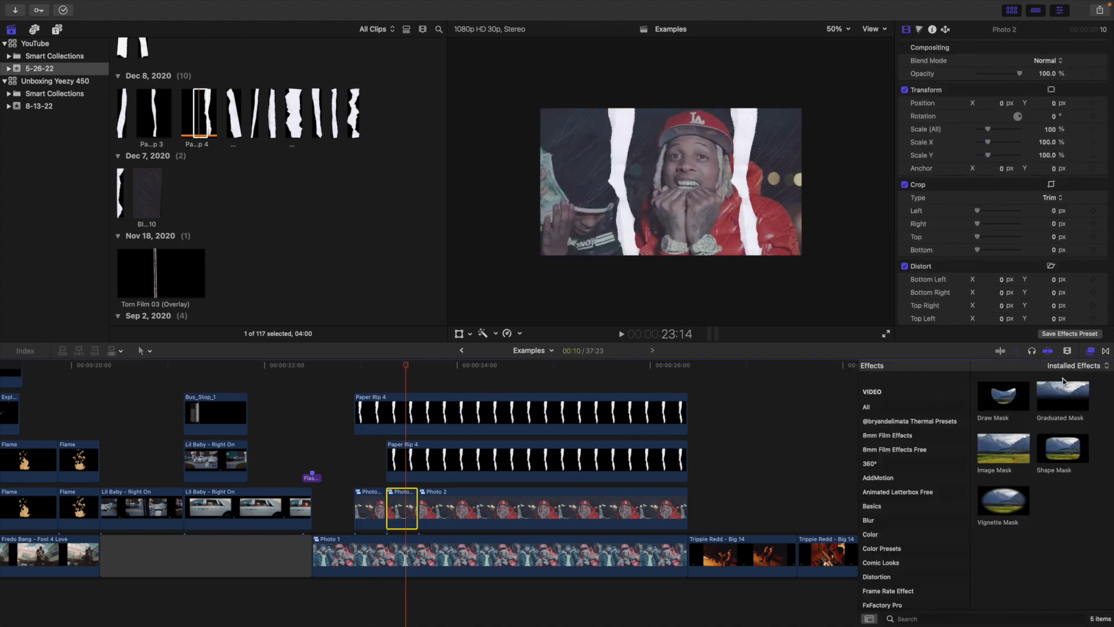
drag(1005, 401, 402, 509)
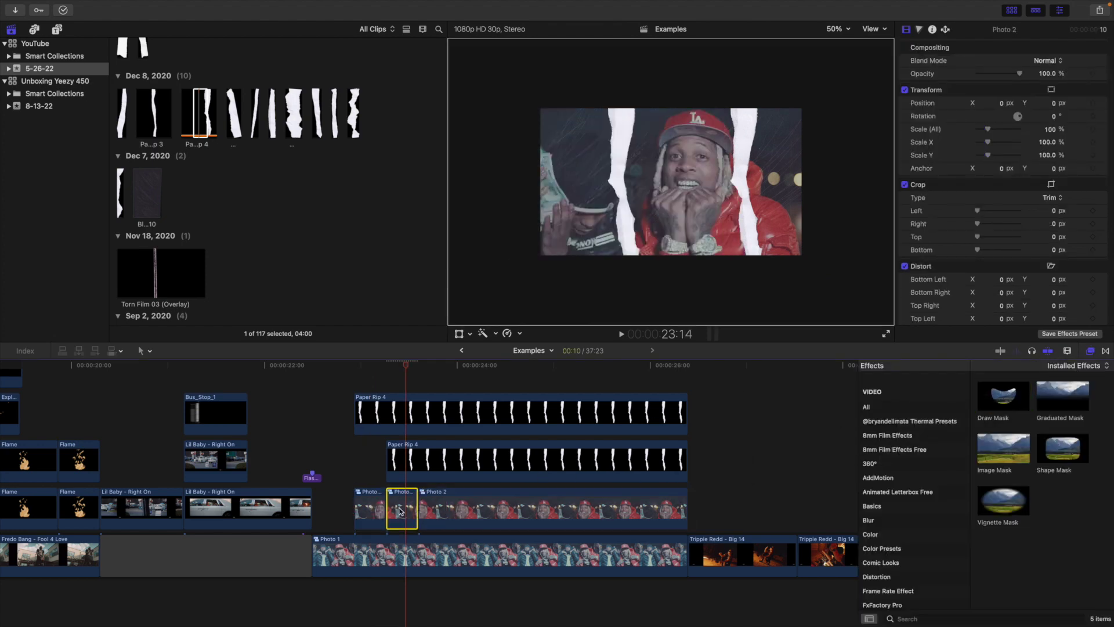
click(1091, 352)
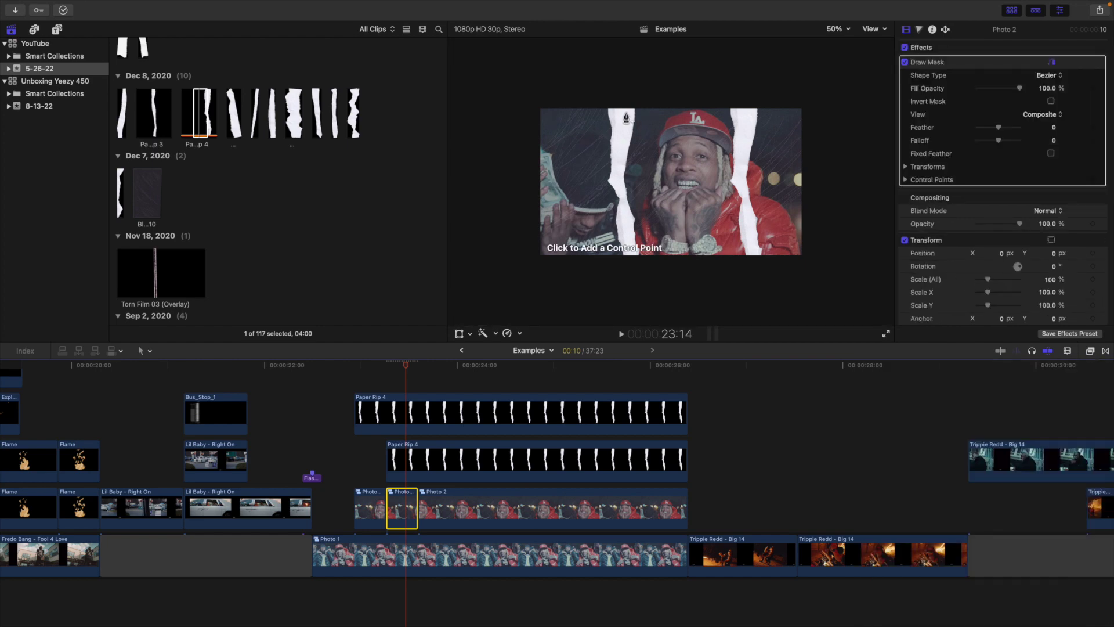
Step: Draw a closed mask on the second Photo 2 segment, following the left paper rip and enclosing everything to its right
click(621, 94)
click(622, 139)
click(617, 176)
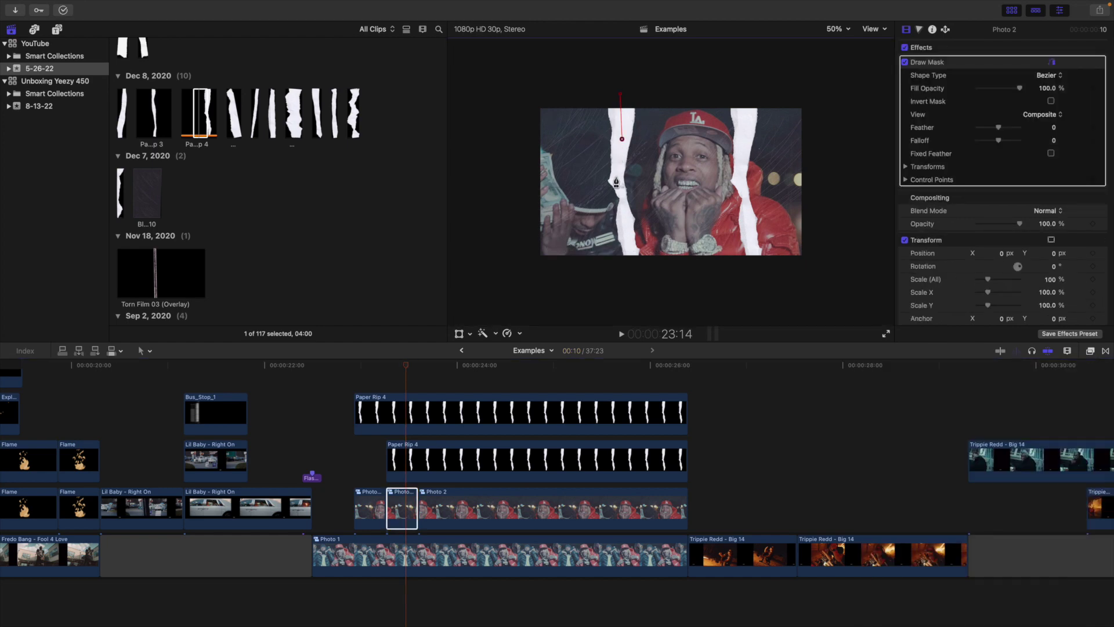
click(625, 211)
click(850, 282)
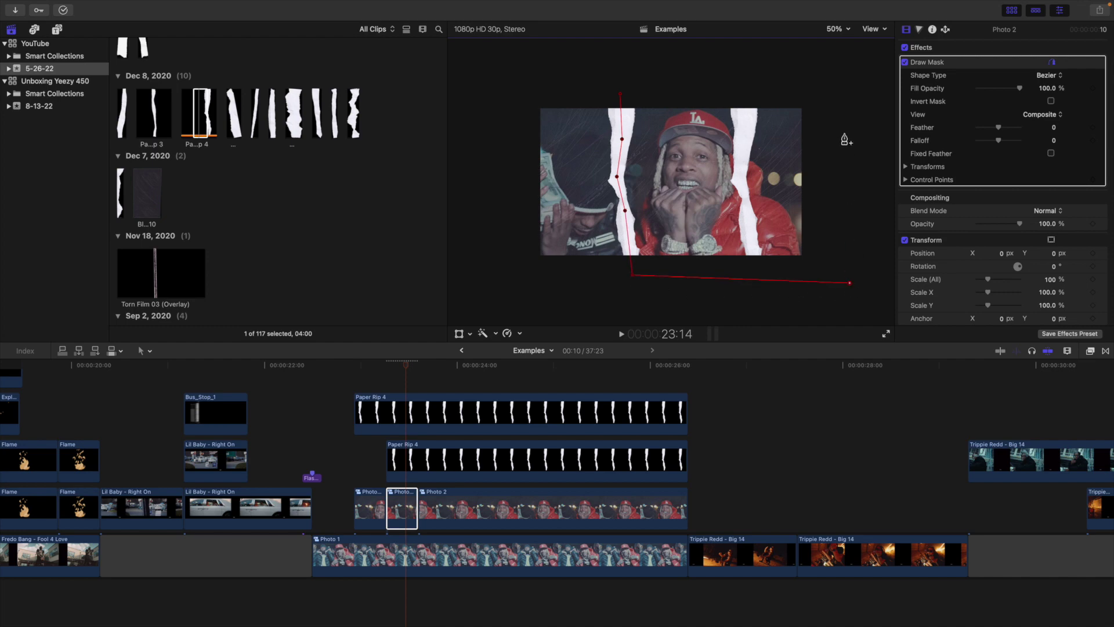
click(621, 94)
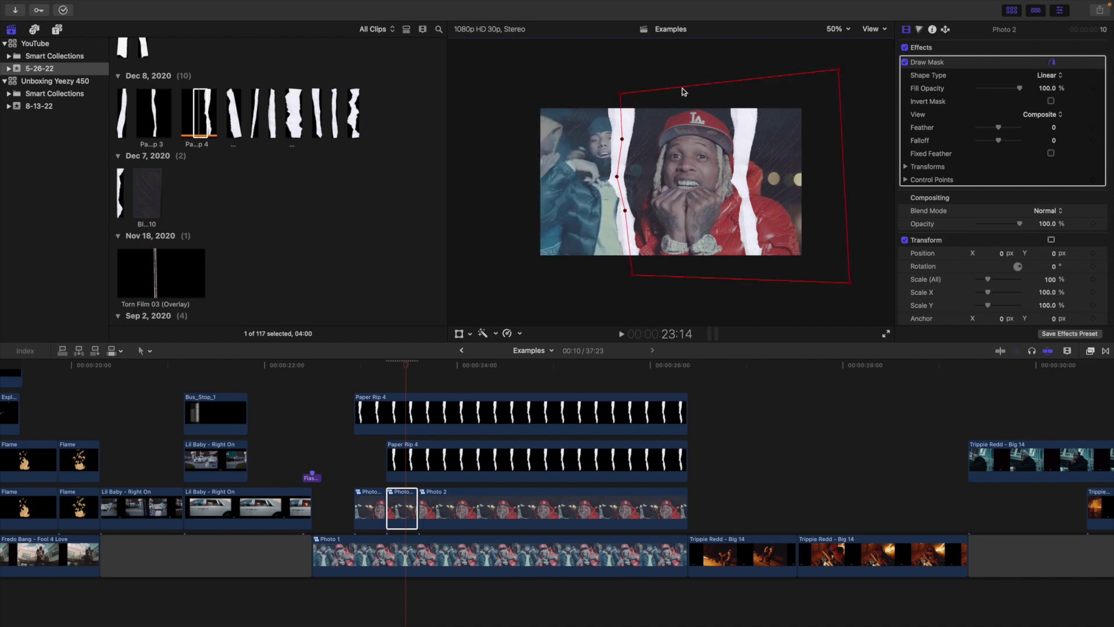
click(1053, 63)
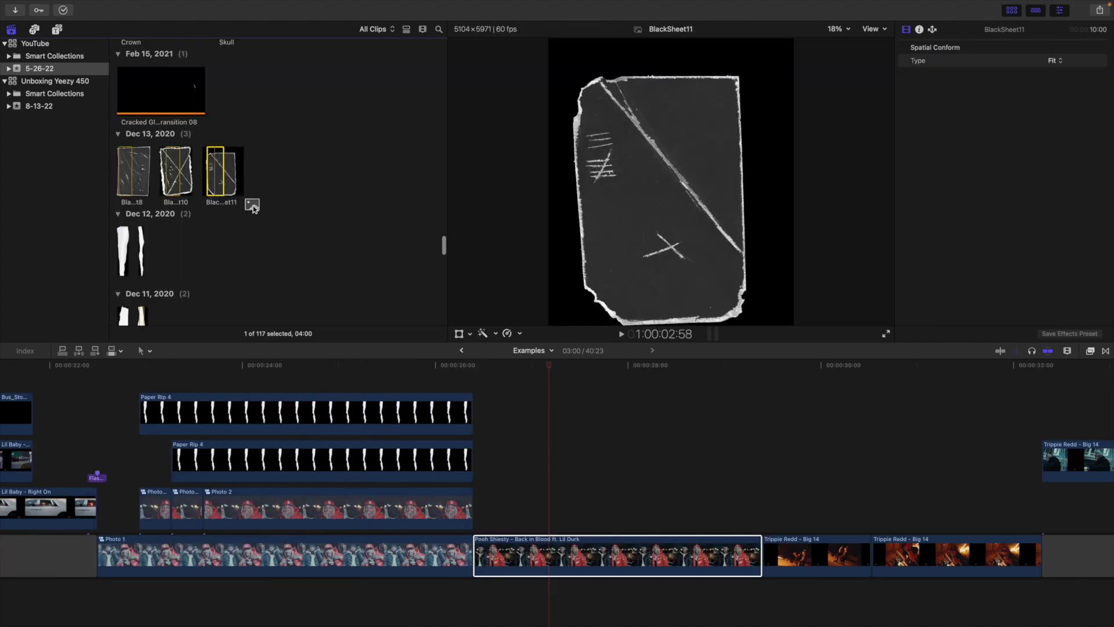
Step: Place BlackSheet11 above the Pooh Shiesty clip and trim its end to match that clip's end at 29:12
drag(253, 208, 482, 474)
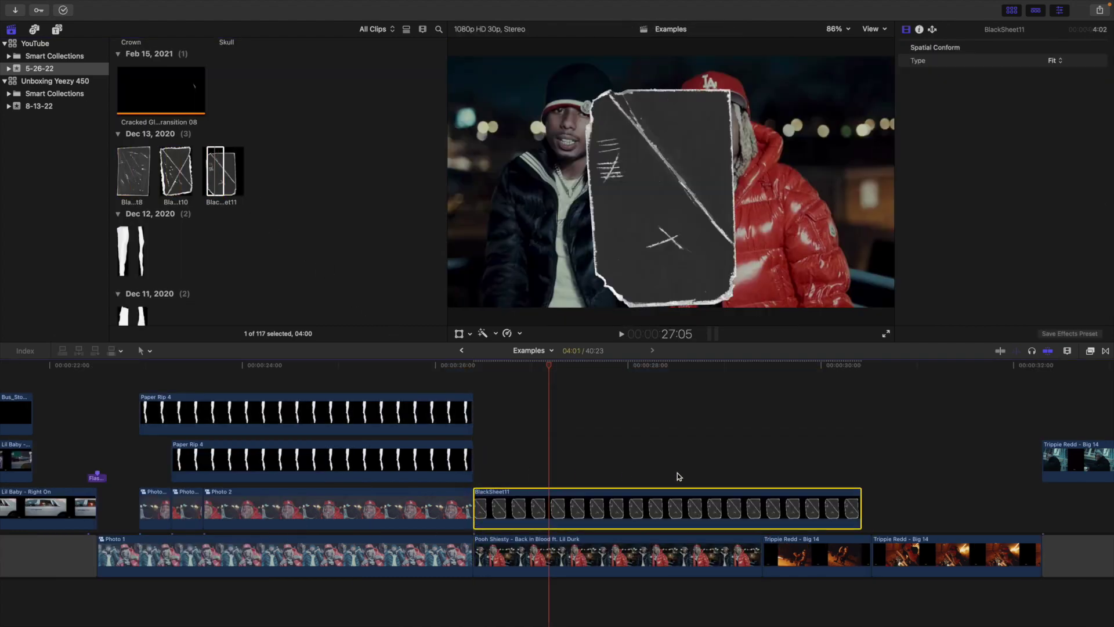
click(764, 476)
click(764, 508)
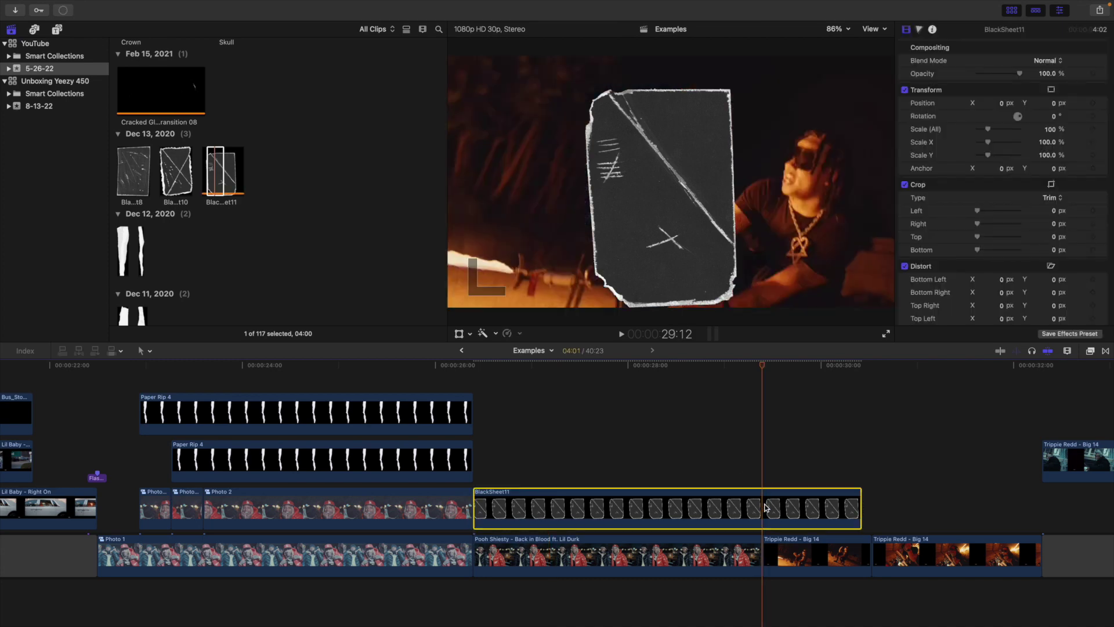
key(alt+])
click(598, 453)
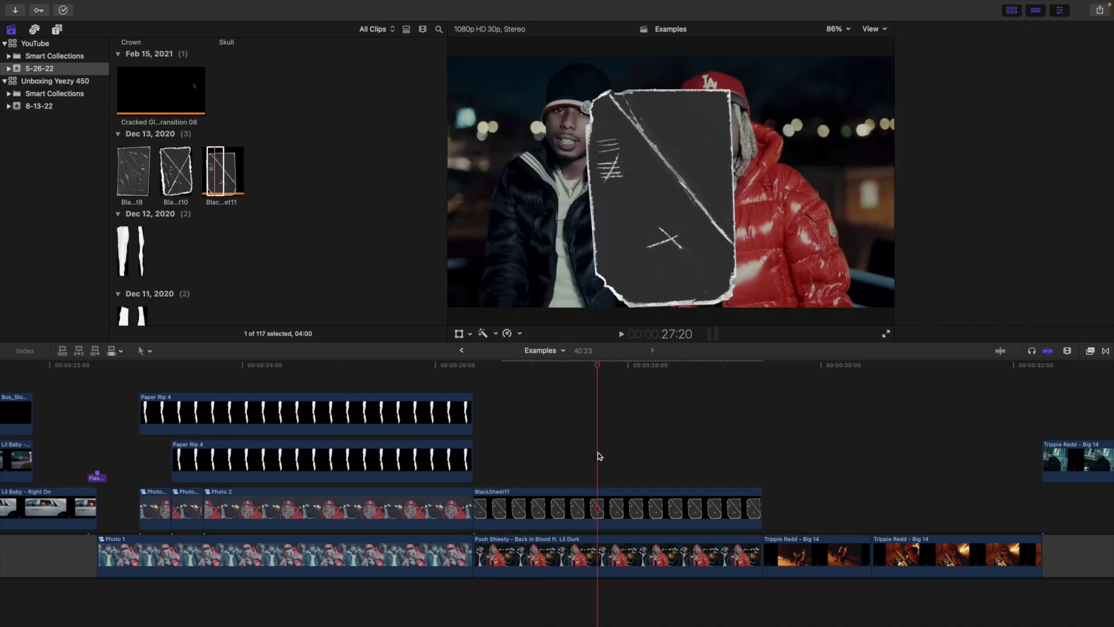
Step: Rotate the BlackSheet11 clip 90° and set its overall scale to 159%
click(598, 504)
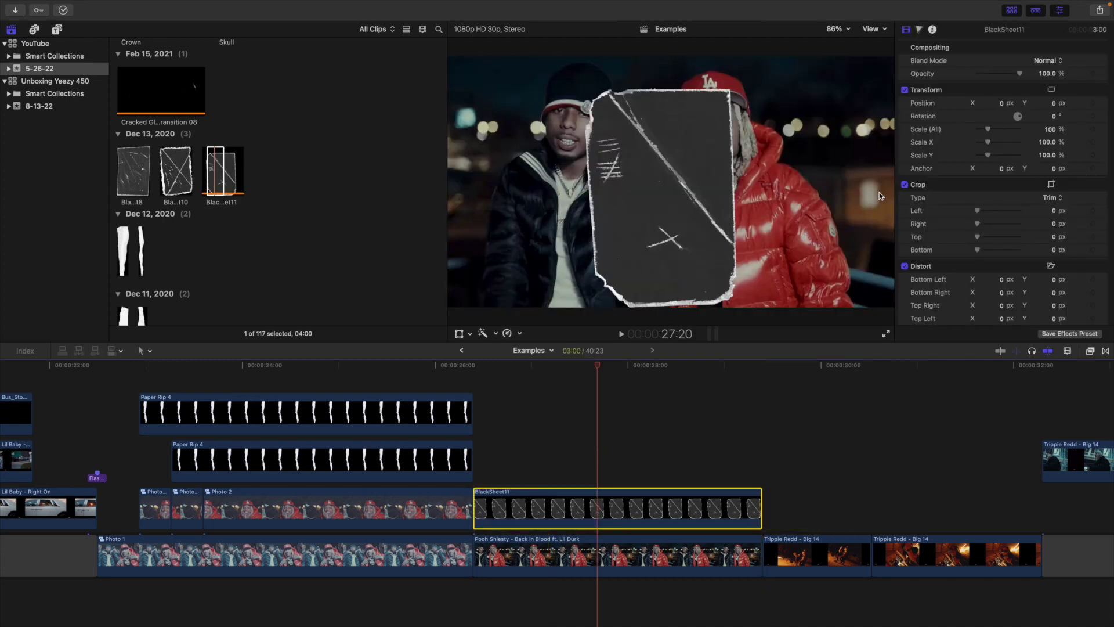
click(1054, 117)
key(Return)
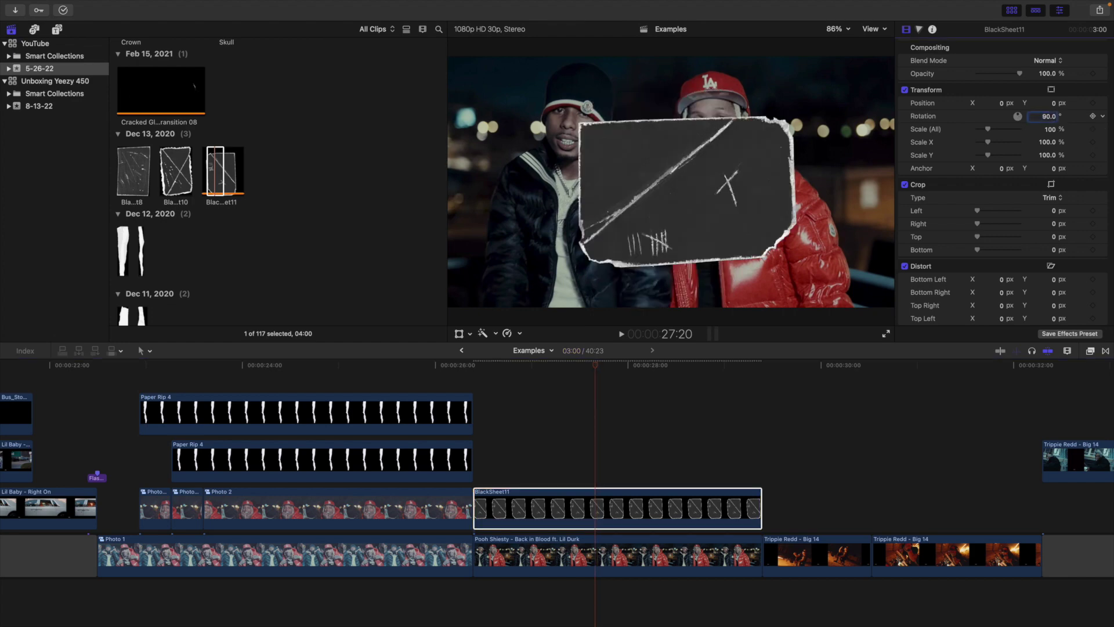
drag(1050, 132, 1050, 130)
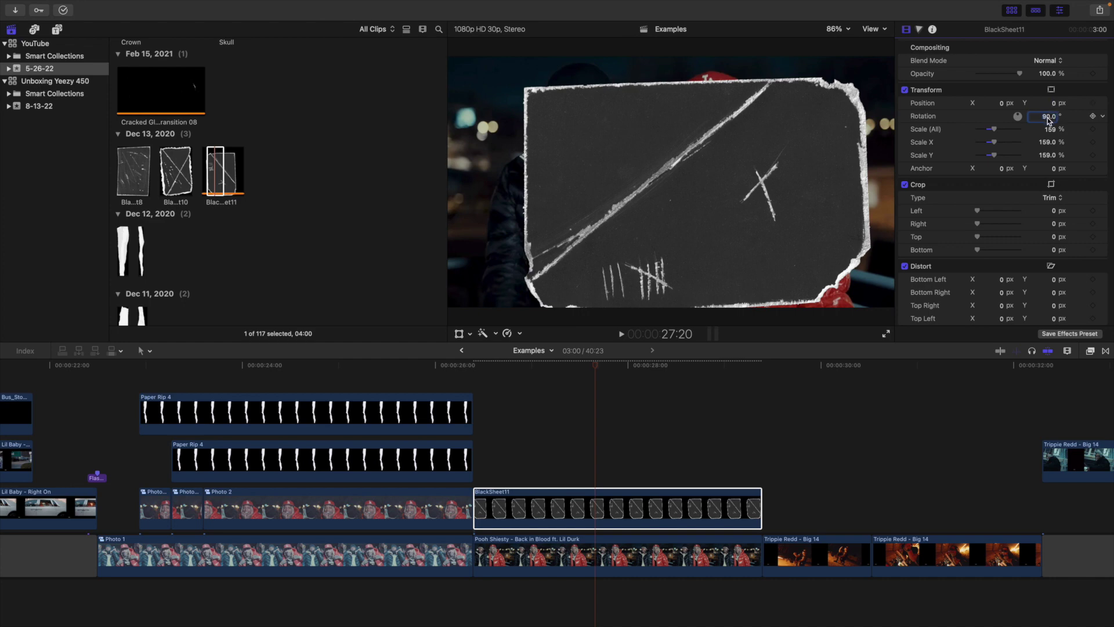
Step: Reposition the BlackSheet11 sheet within the frame to about X -53 px, Y 70 px
click(584, 512)
click(459, 335)
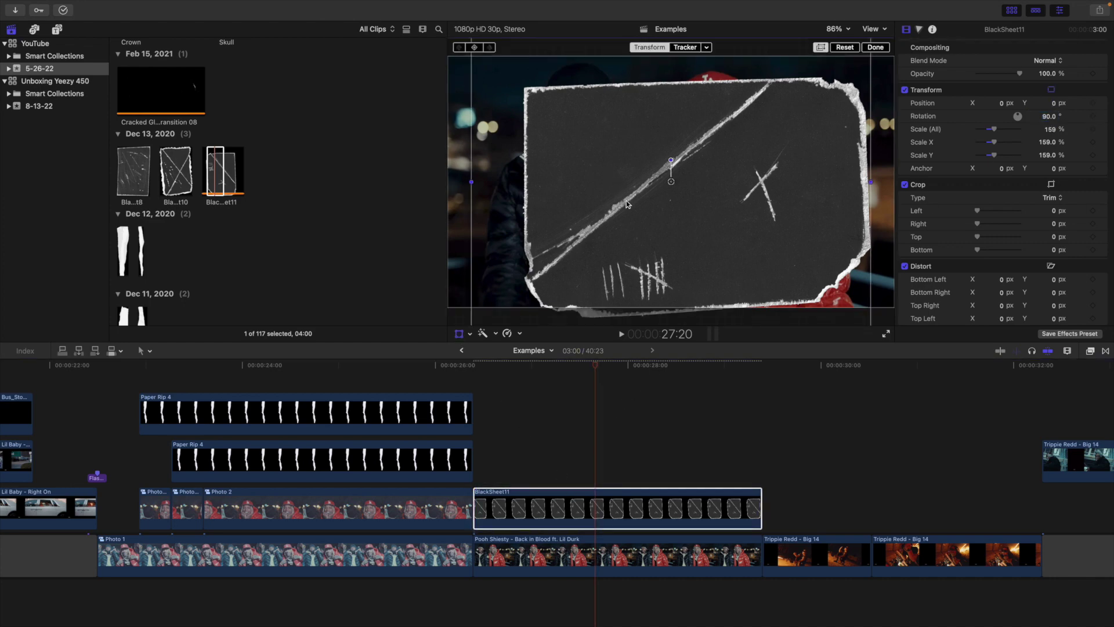
drag(627, 205, 613, 189)
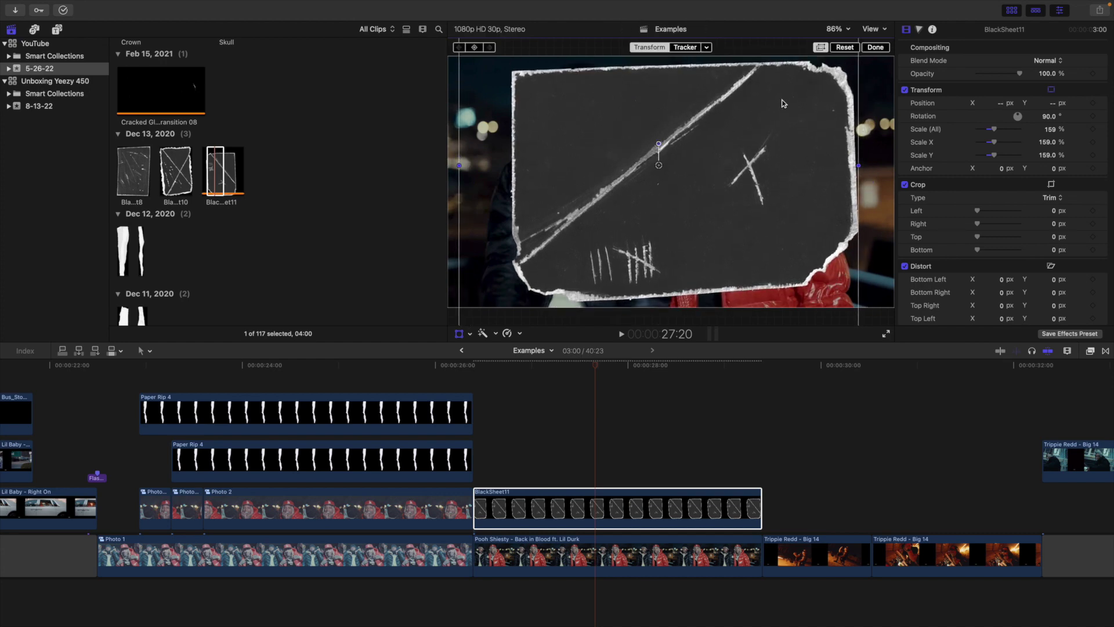
click(878, 48)
Step: Set the BlackSheet11 clip's blend mode to Stencil Alpha
click(594, 498)
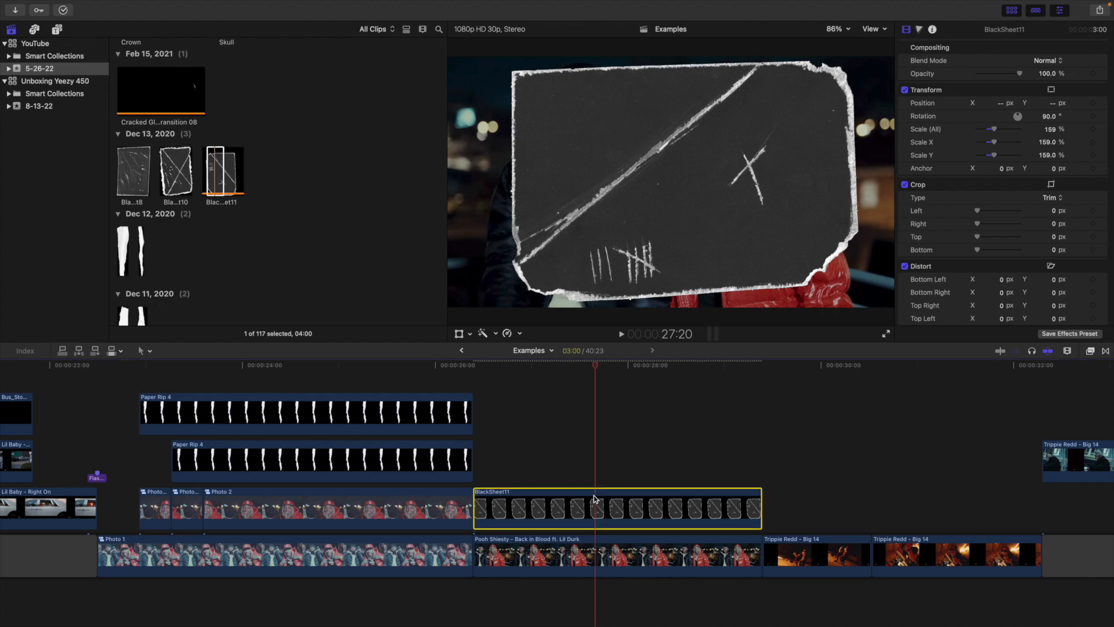
click(1051, 62)
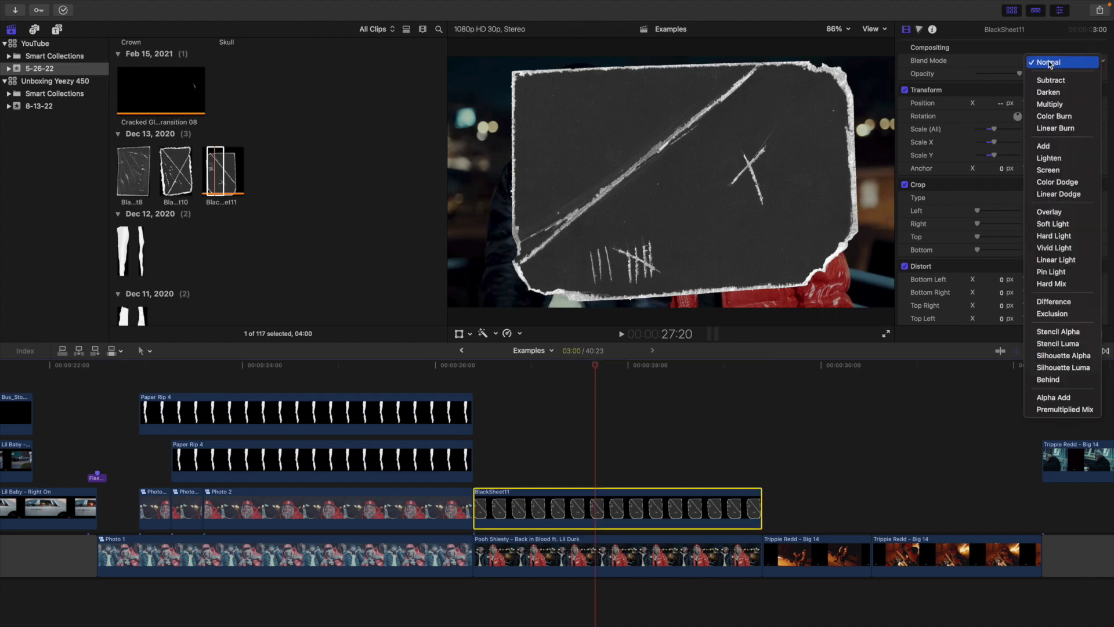
click(1044, 332)
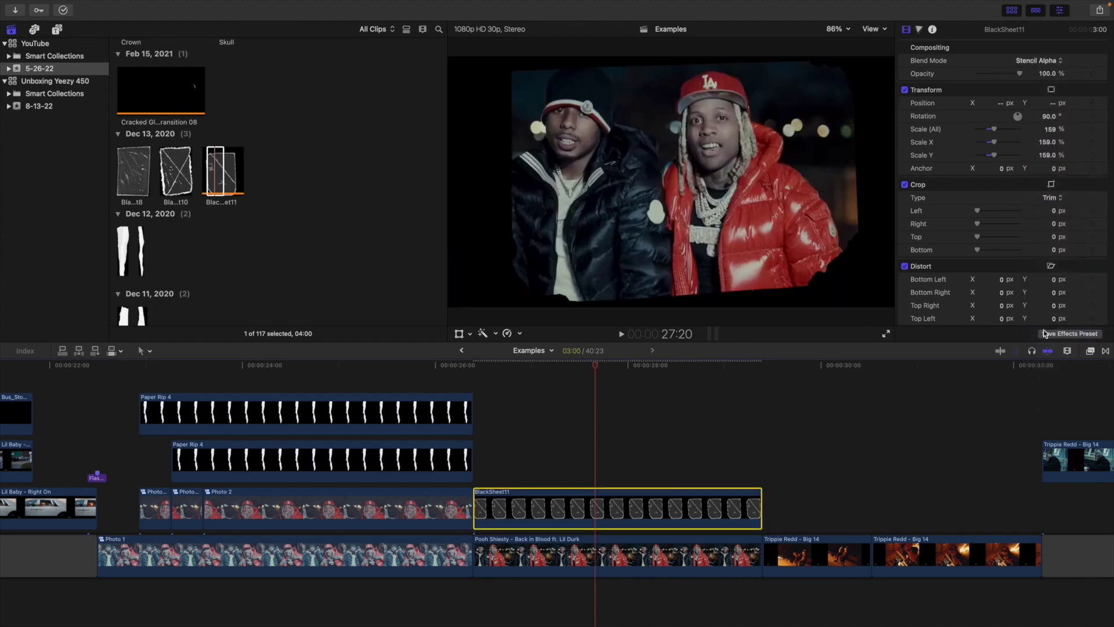
Step: Duplicate the BlackSheet11 clip directly above itself and set the upper copy's blend mode to Screen
drag(649, 495, 649, 480)
click(616, 459)
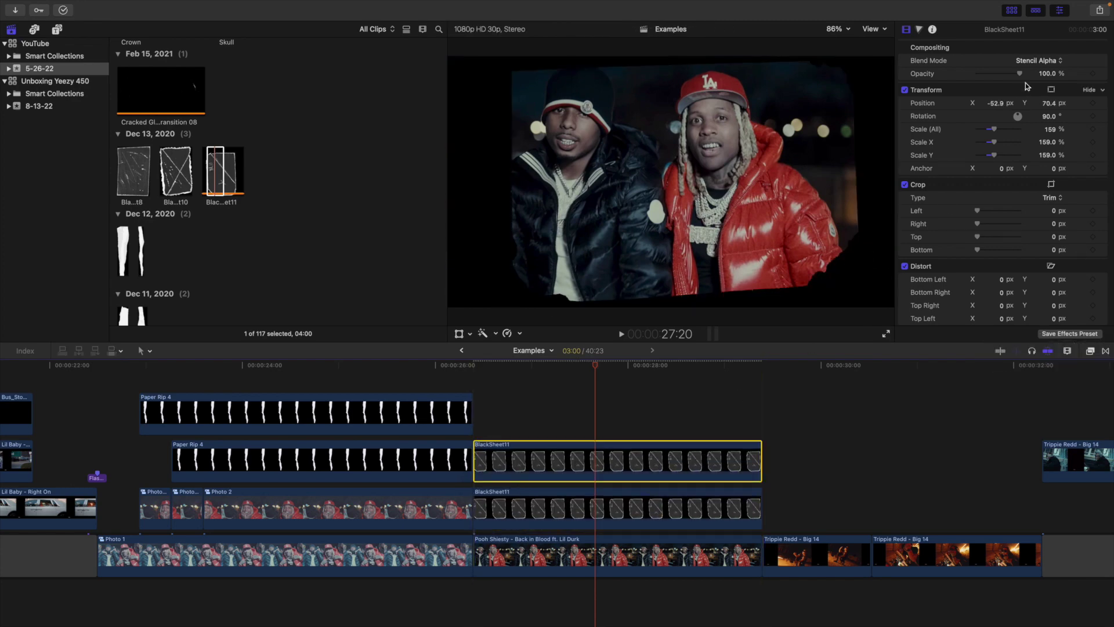
click(1038, 61)
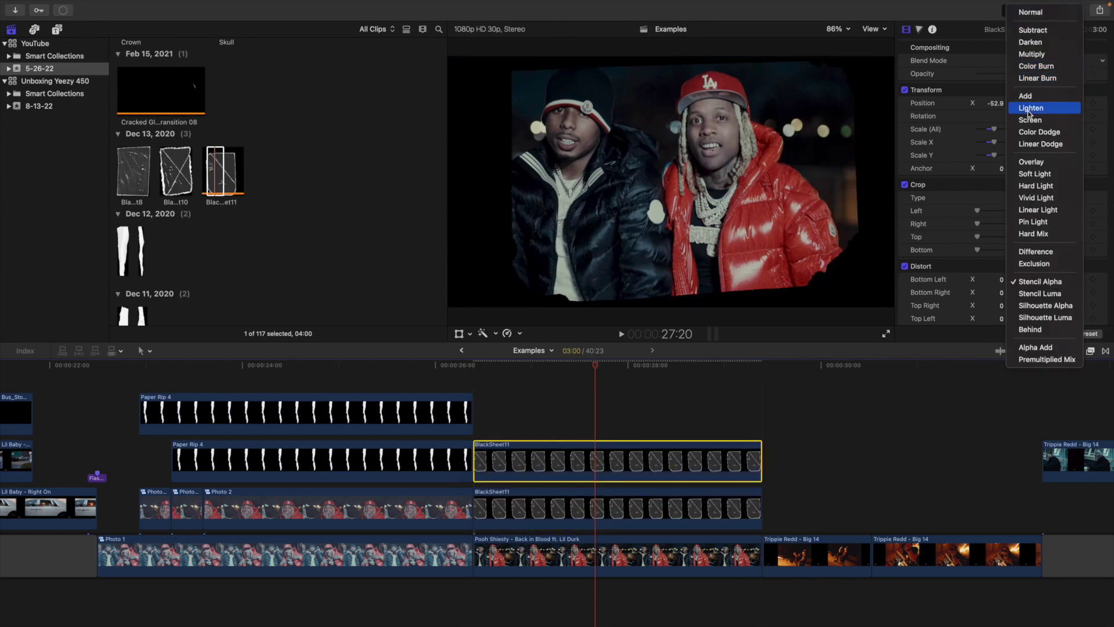
click(1031, 120)
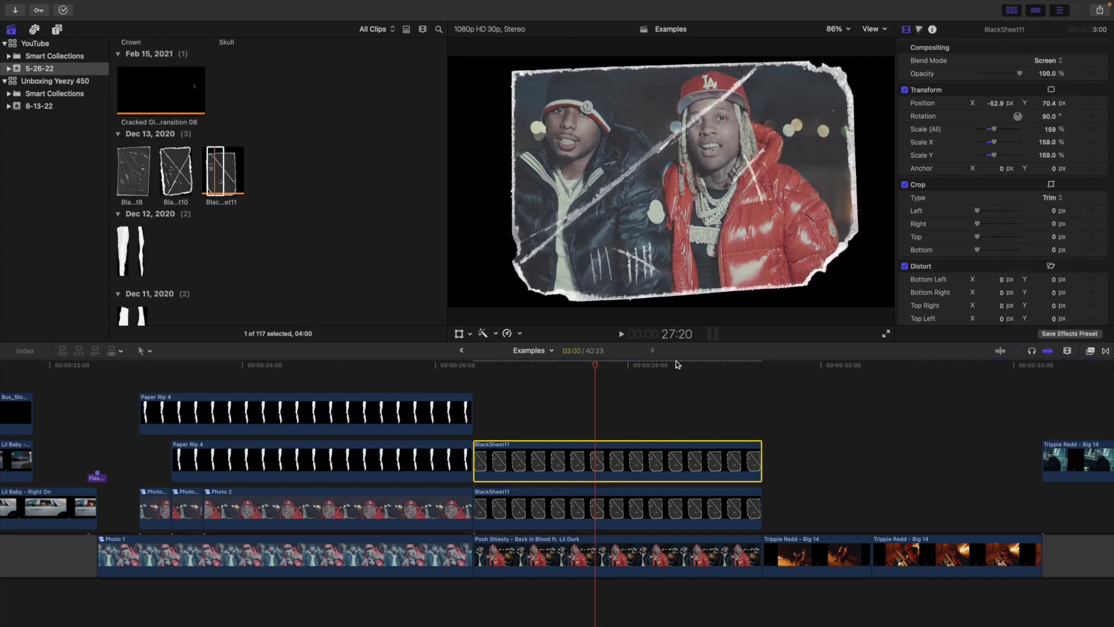
Step: Combine both BlackSheet11 clips and the Pooh Shiesty clip into a compound clip named Paper Overlay in event 5-26-22
drag(608, 390, 599, 544)
key(alt+g)
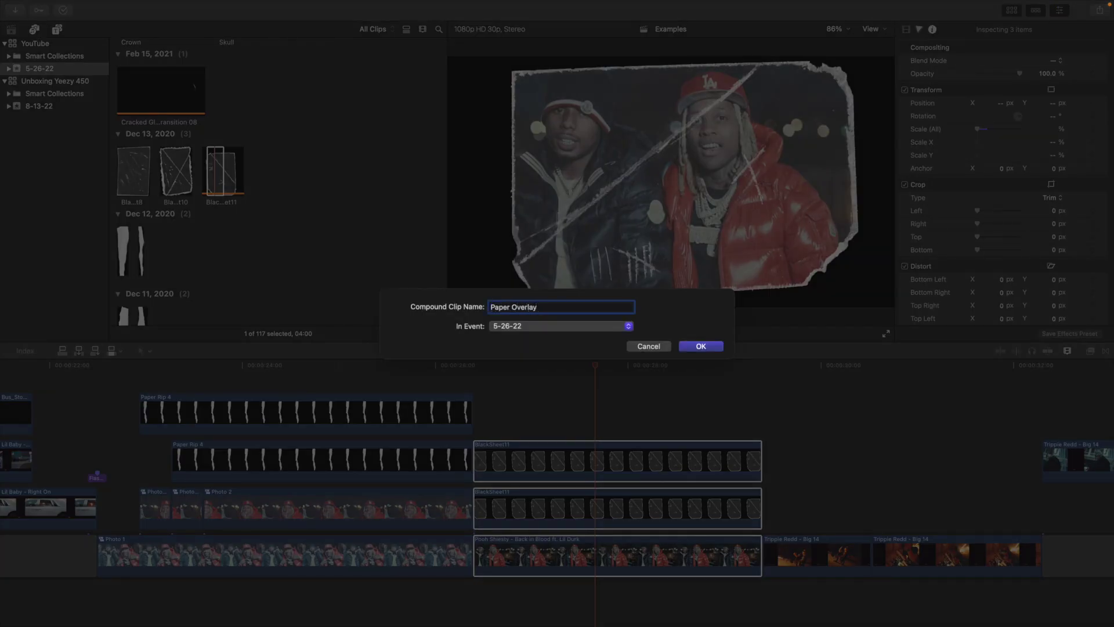
text(Paper Overlay)
key(Return)
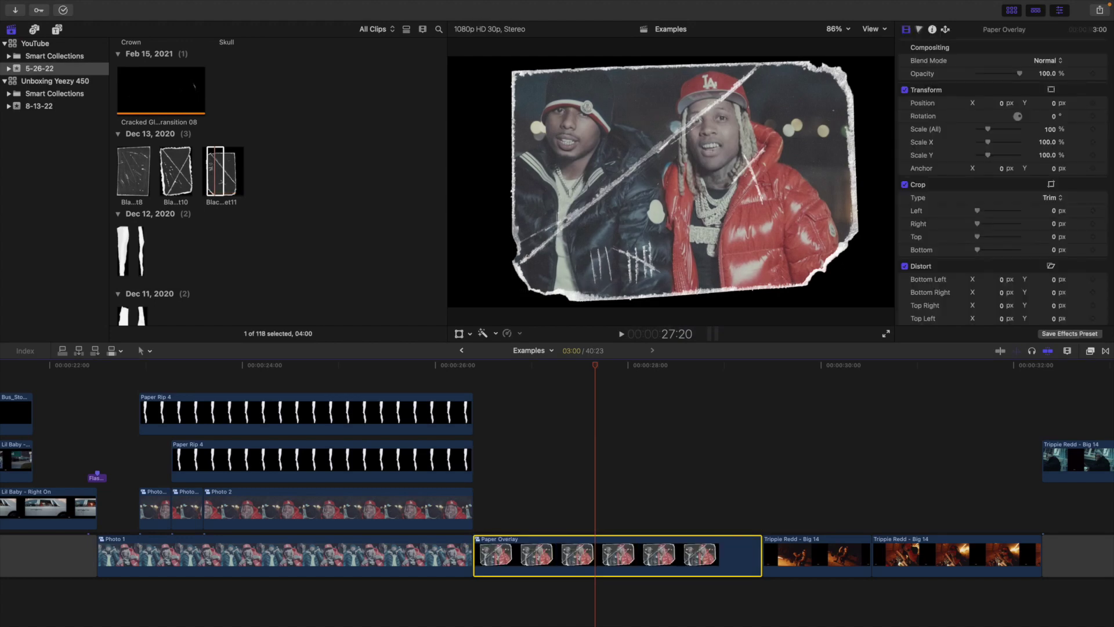
Step: Move the Paper Overlay compound clip above the upper Paper Rip 4 clip, trim its end to match the rips, and preview it
drag(519, 534, 271, 377)
click(473, 386)
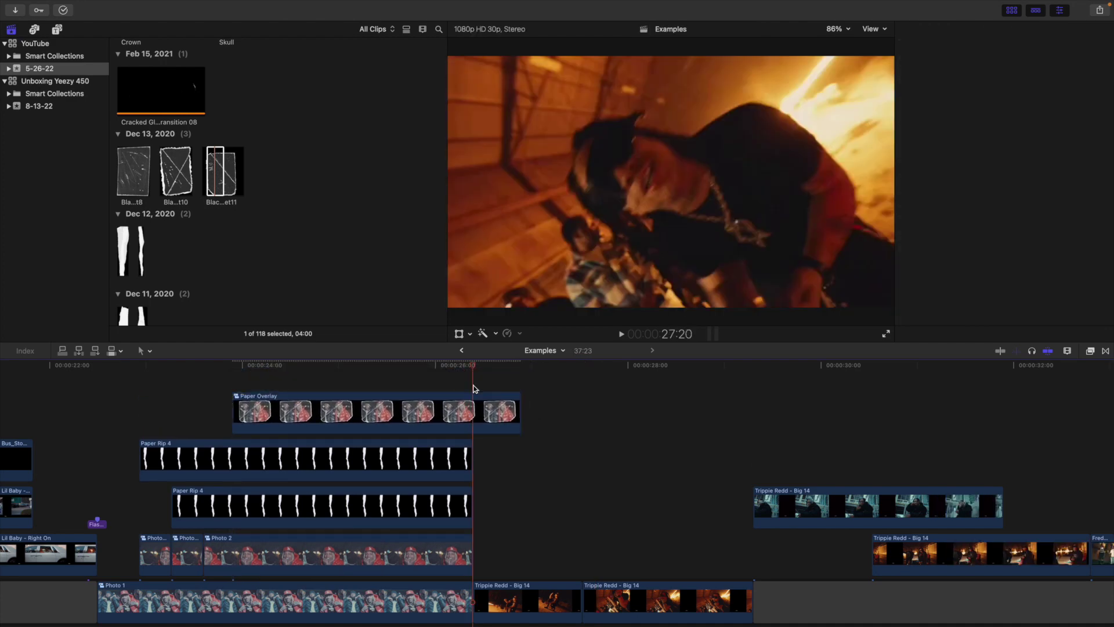
click(476, 414)
key(alt+])
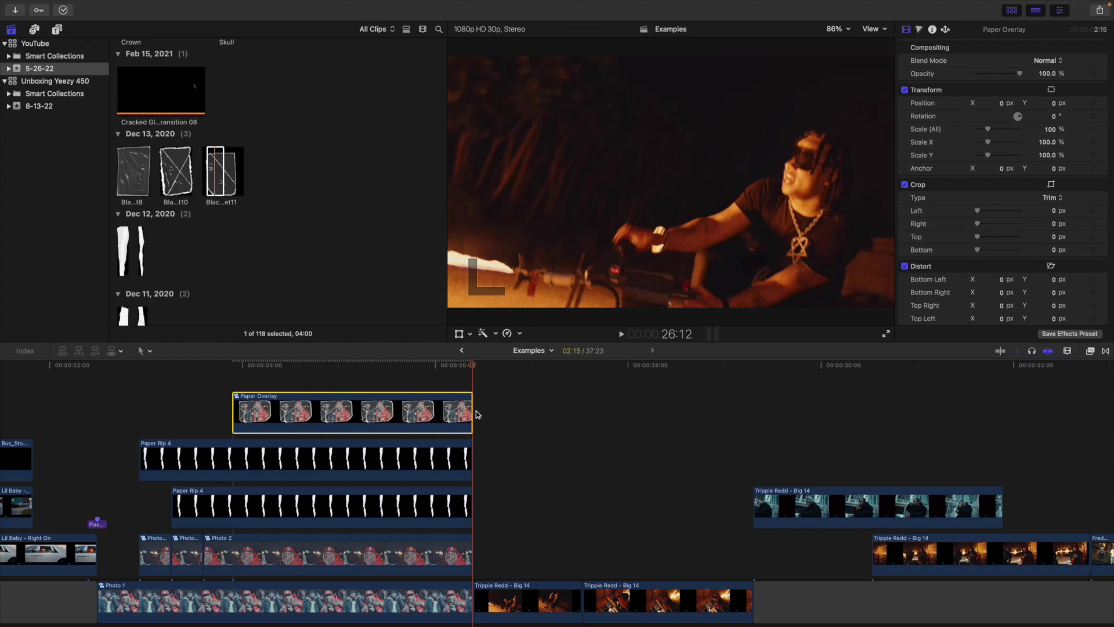
click(319, 387)
key(shift+slash)
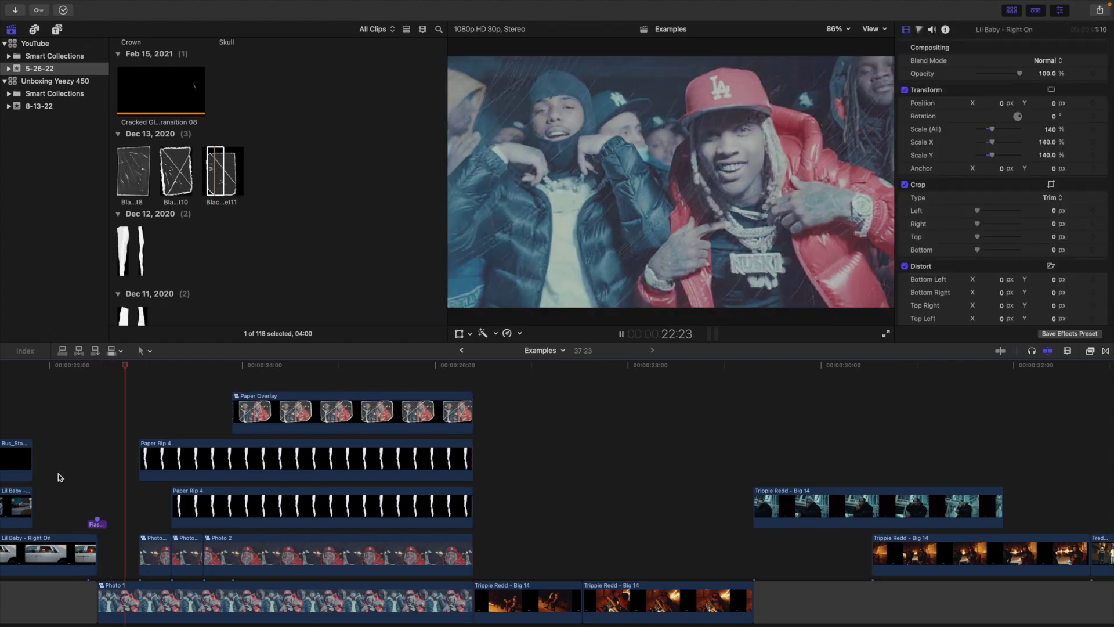
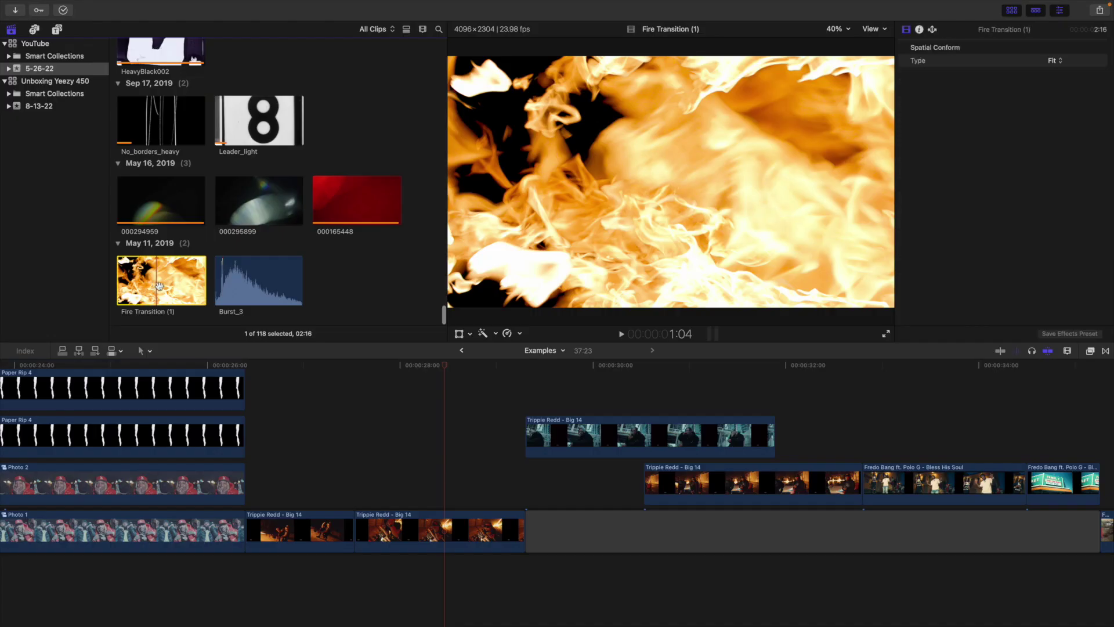
Step: Connect the Fire Transition (1) clip above the two adjoining Trippie Redd - Big 14 clips and play it through
drag(161, 280, 291, 469)
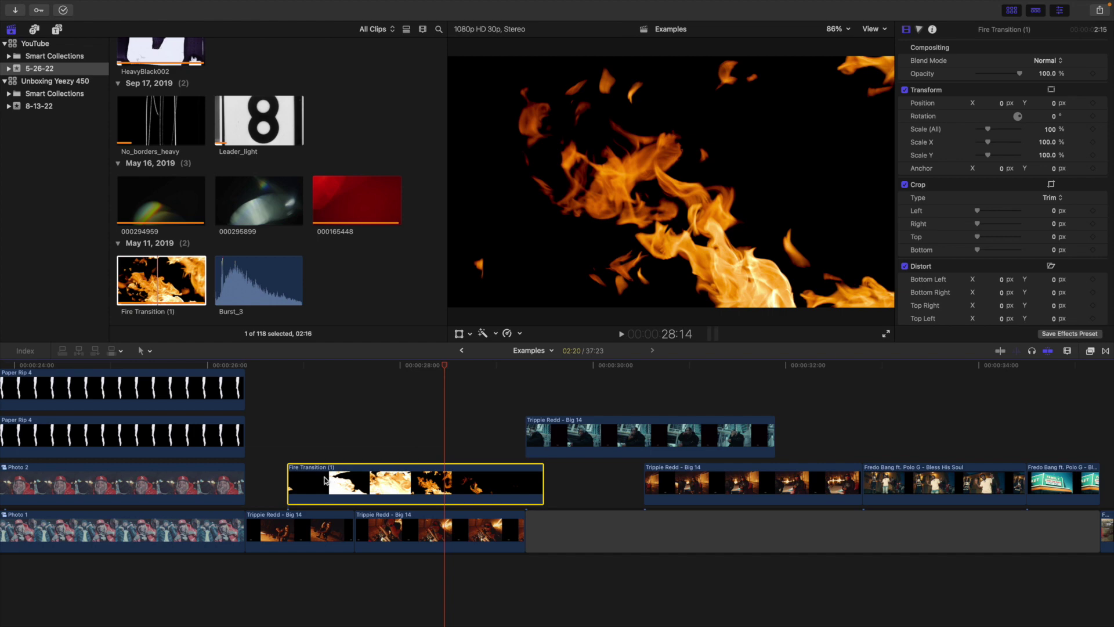
click(303, 448)
key(space)
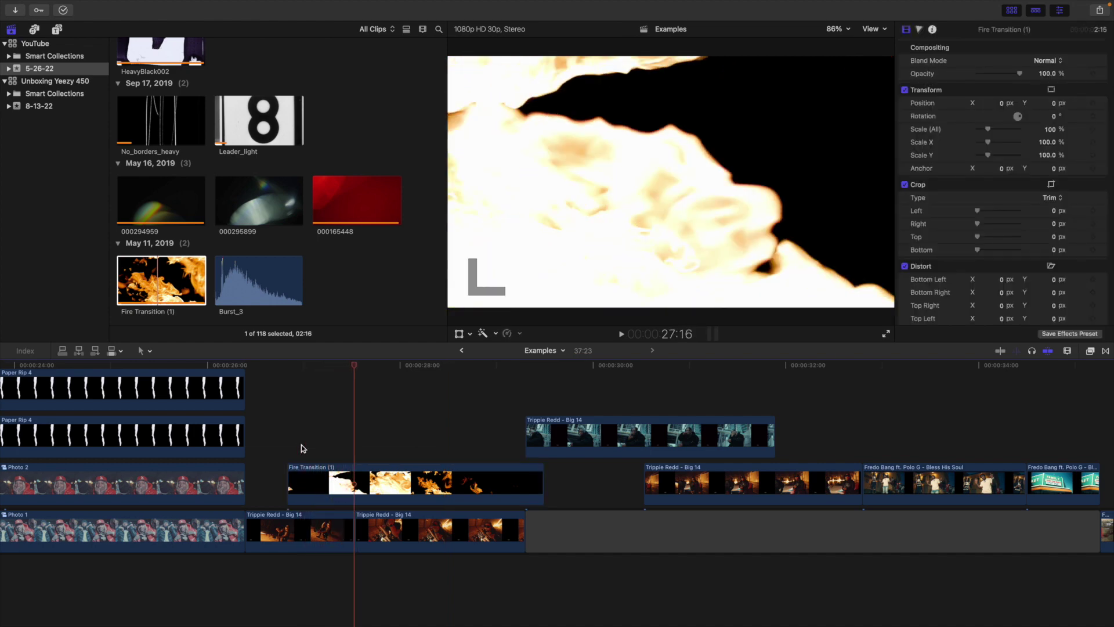
Step: Mark the fullest flame frame of Fire Transition (1) and align that marker with the cut between the Trippie Redd clips at 27:16
key(Left)
key(Left)
key(Left)
key(Left)
key(Left)
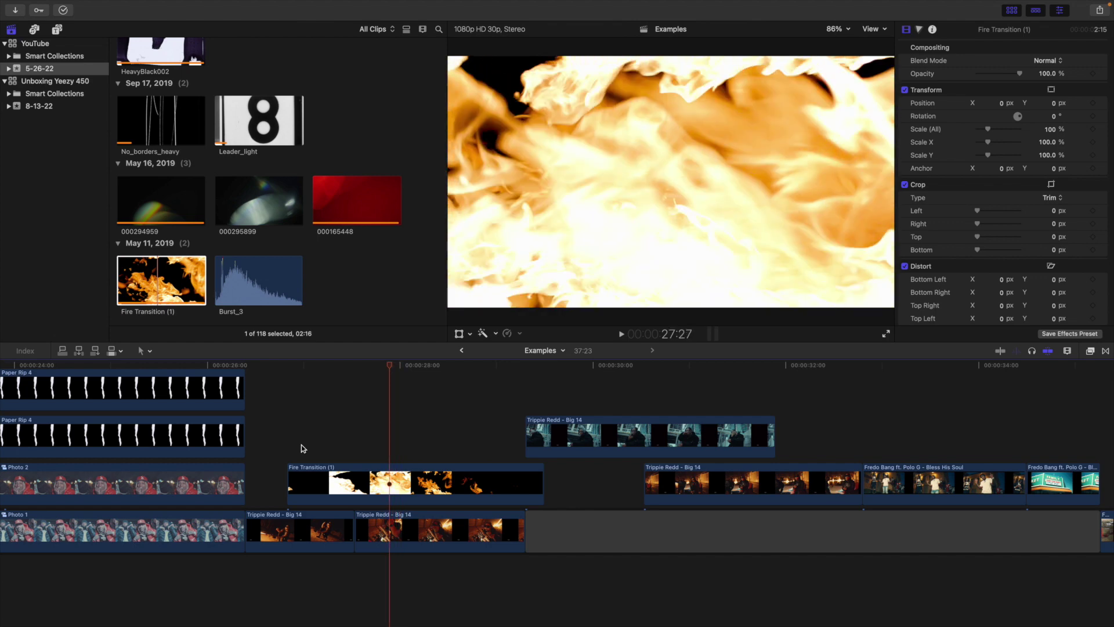
click(385, 481)
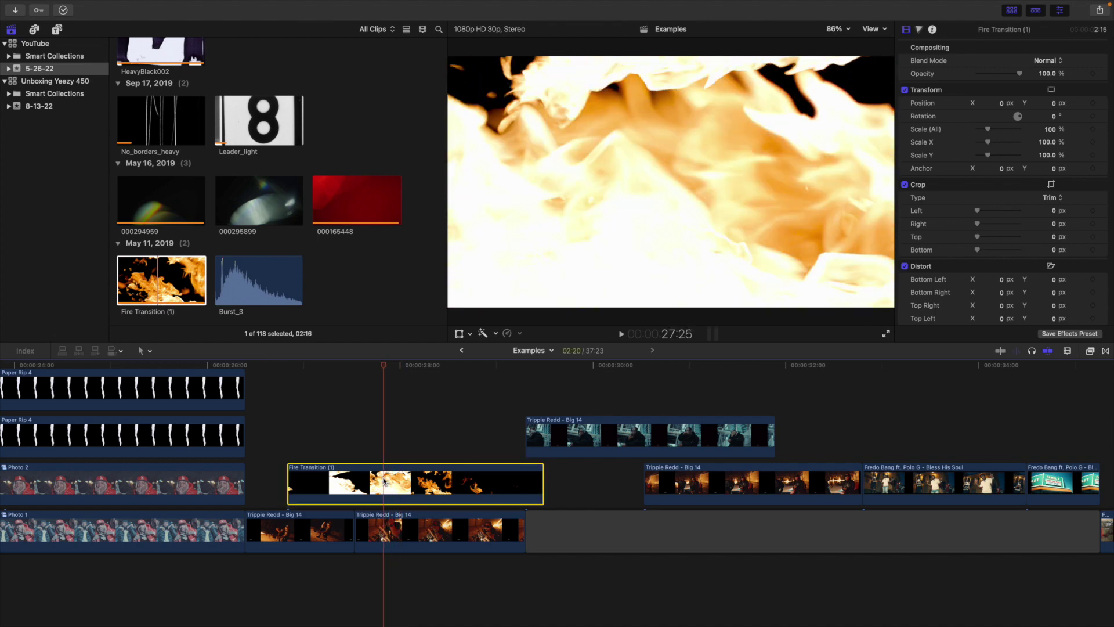
drag(381, 486, 355, 487)
click(355, 447)
Step: Set the Fire Transition (1) clip's blend mode to Screen and play back the transition
click(367, 484)
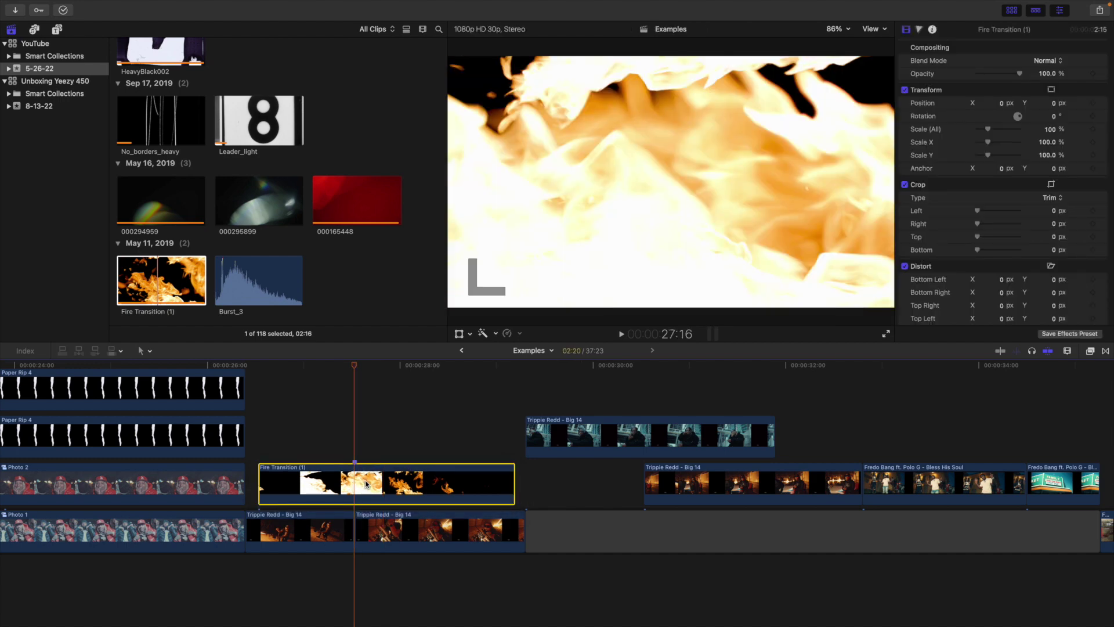
click(1056, 61)
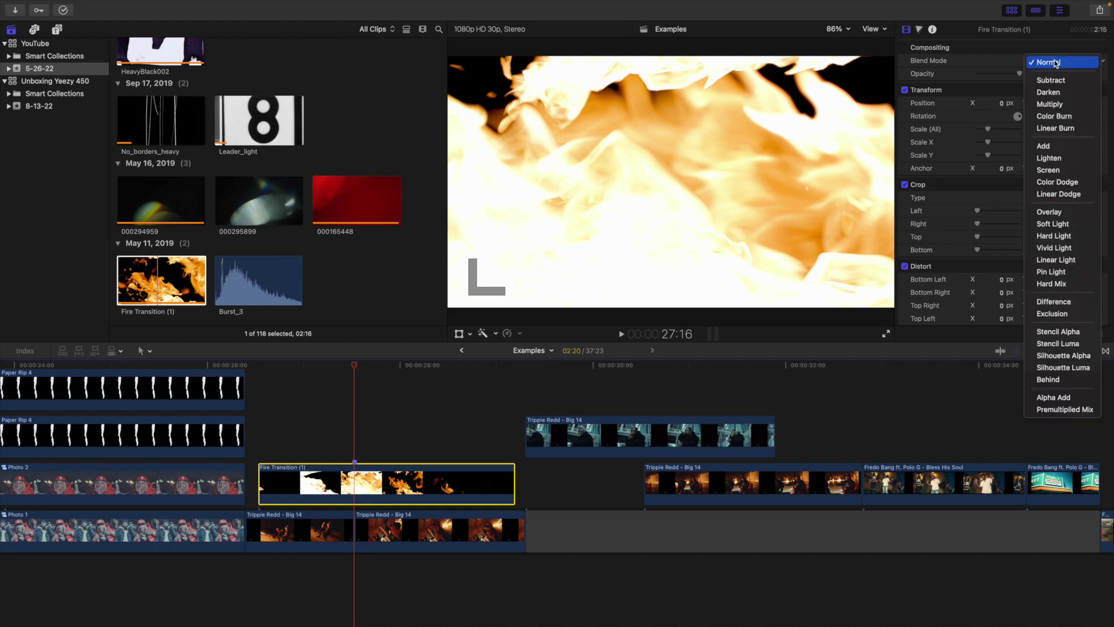
click(1050, 170)
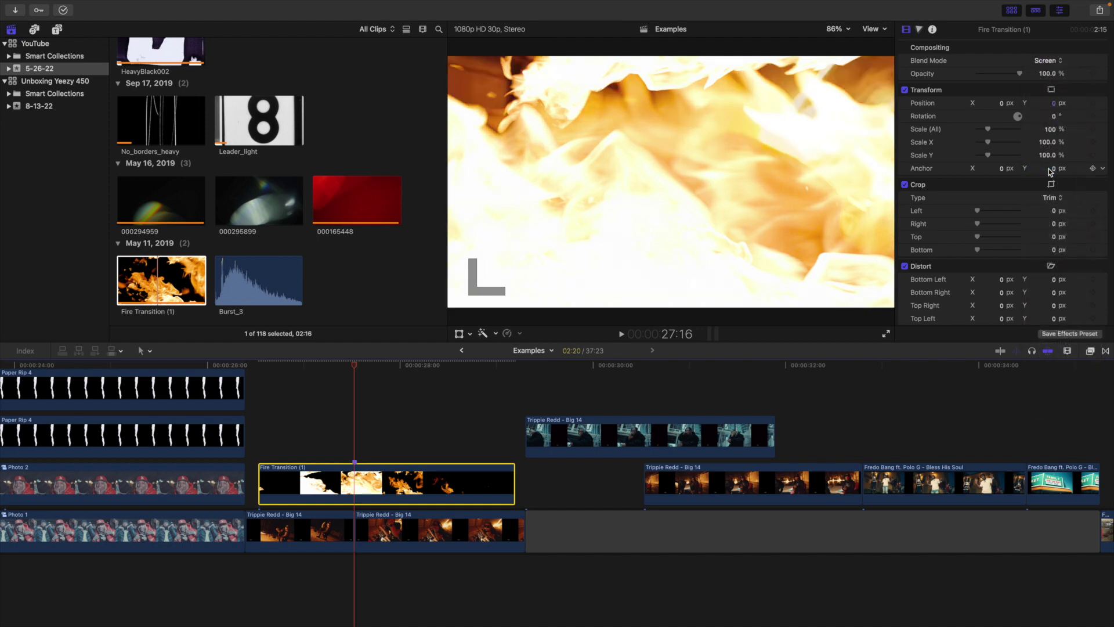
click(249, 451)
key(space)
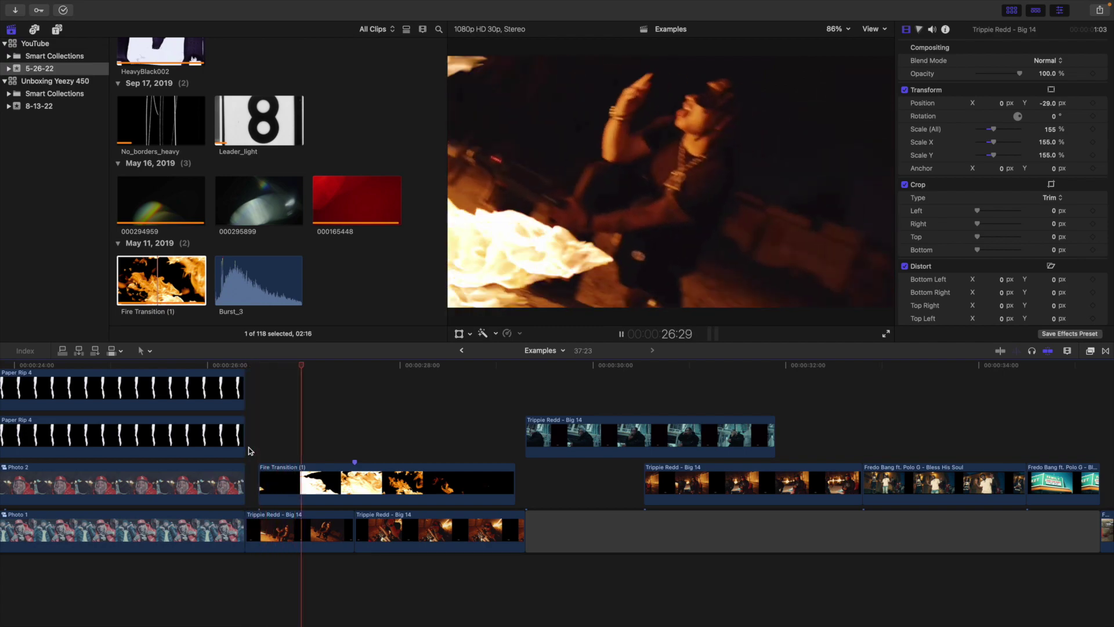
click(249, 451)
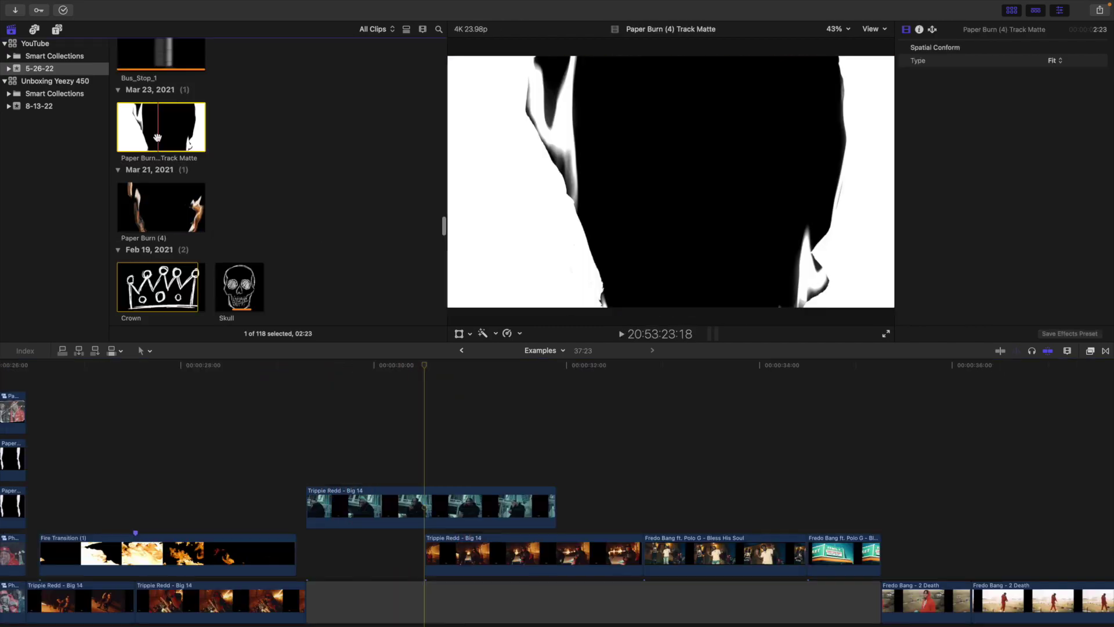
Step: Place Paper Burn (4) Track Matte above the overlapping Trippie Redd clips from 30:16 and retime it to end with the upper clip
mouse_move(226, 238)
mouse_down()
mouse_move(354, 406)
mouse_move(430, 440)
mouse_up()
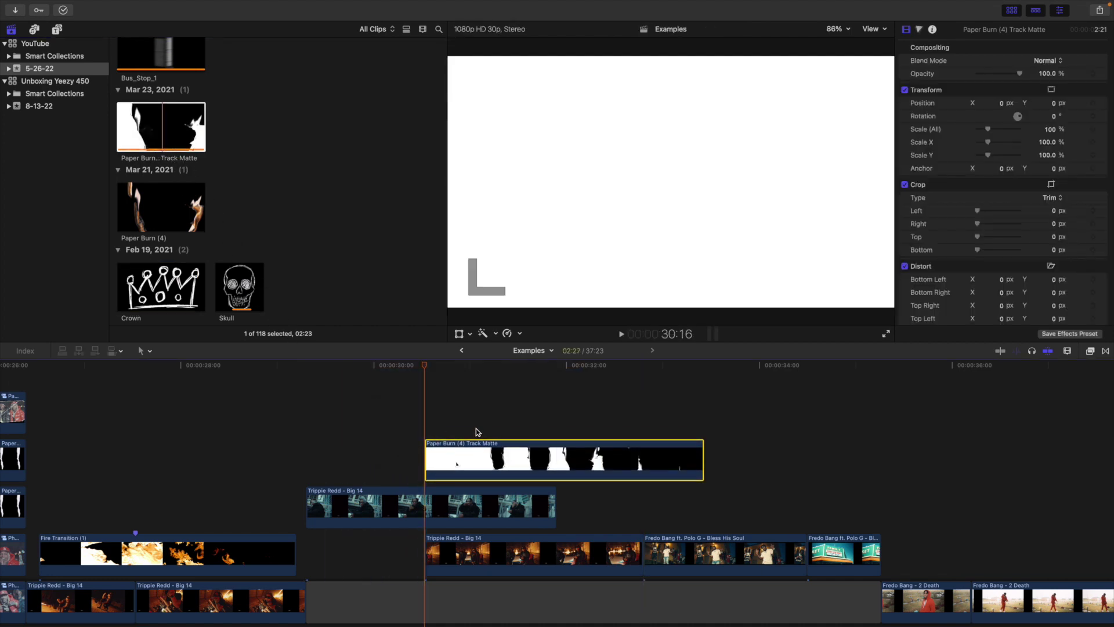
key(ctrl+v)
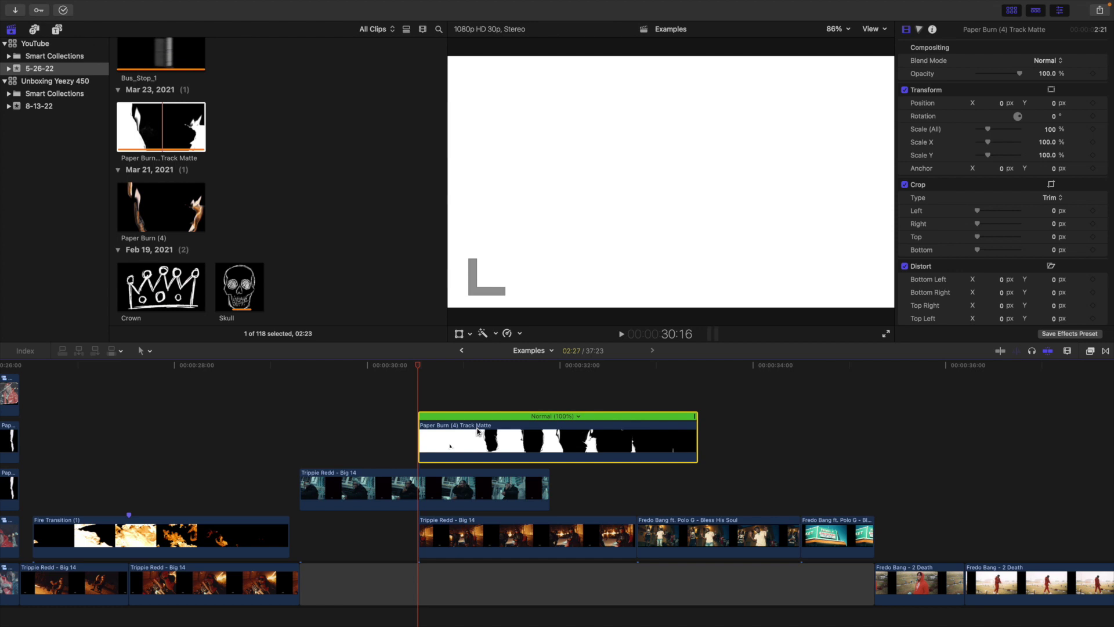
drag(694, 417, 547, 426)
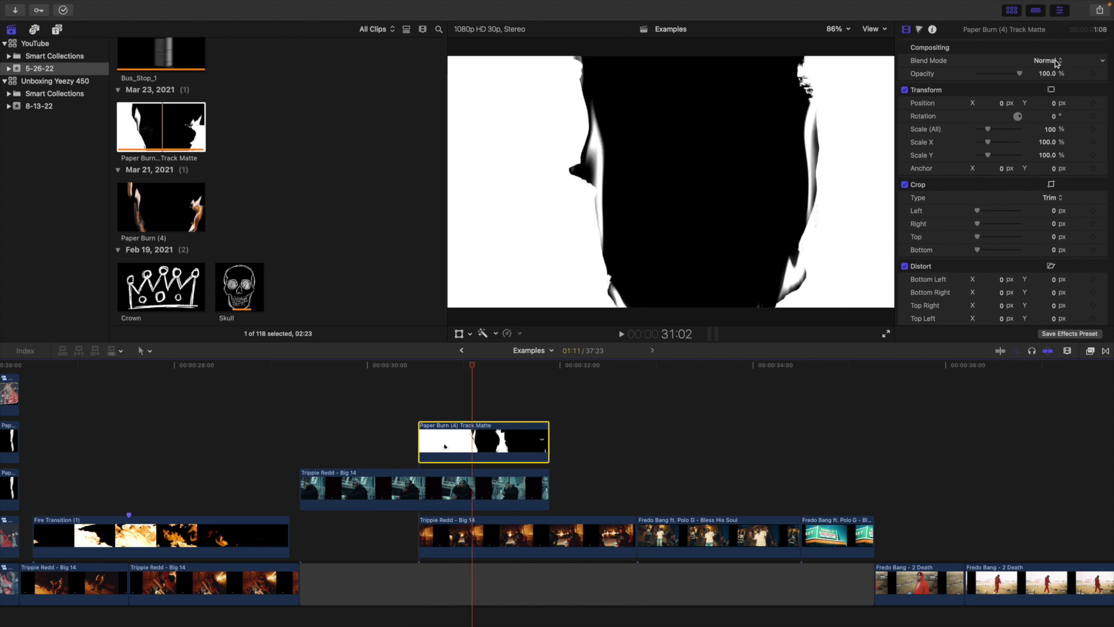
Step: Set the Paper Burn (4) Track Matte clip's blend mode to Stencil Luma
click(1057, 62)
click(1042, 348)
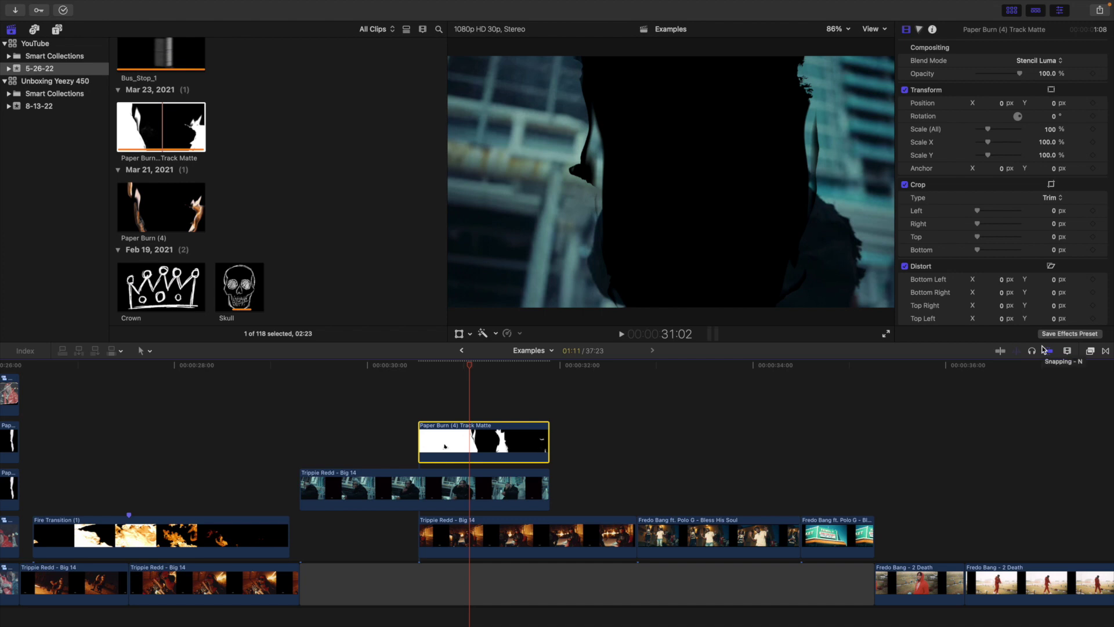
Step: Stack the Paper Burn (4) clip directly above its track matte and retime it to the matte's length
mouse_move(165, 218)
mouse_down()
mouse_move(356, 372)
mouse_move(420, 399)
mouse_up()
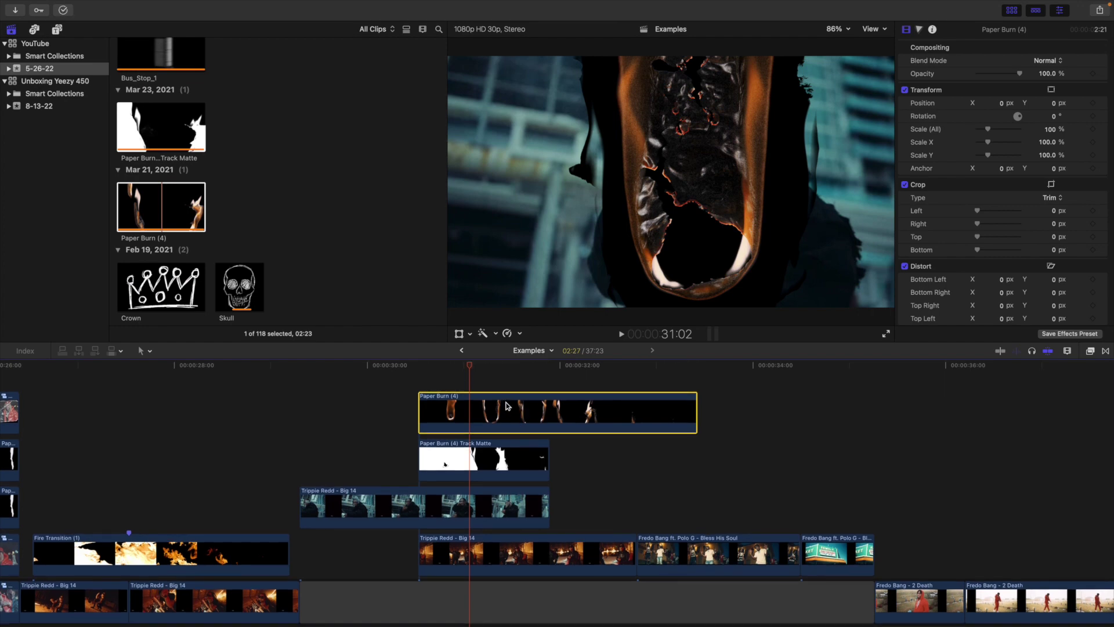
key(ctrl+v)
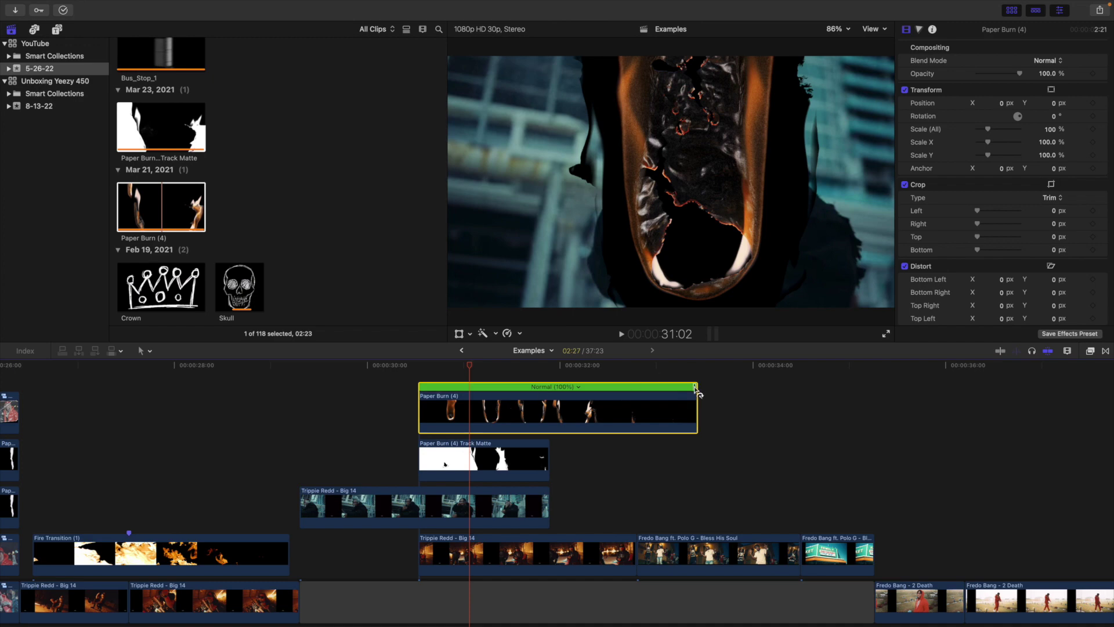
drag(695, 388, 549, 395)
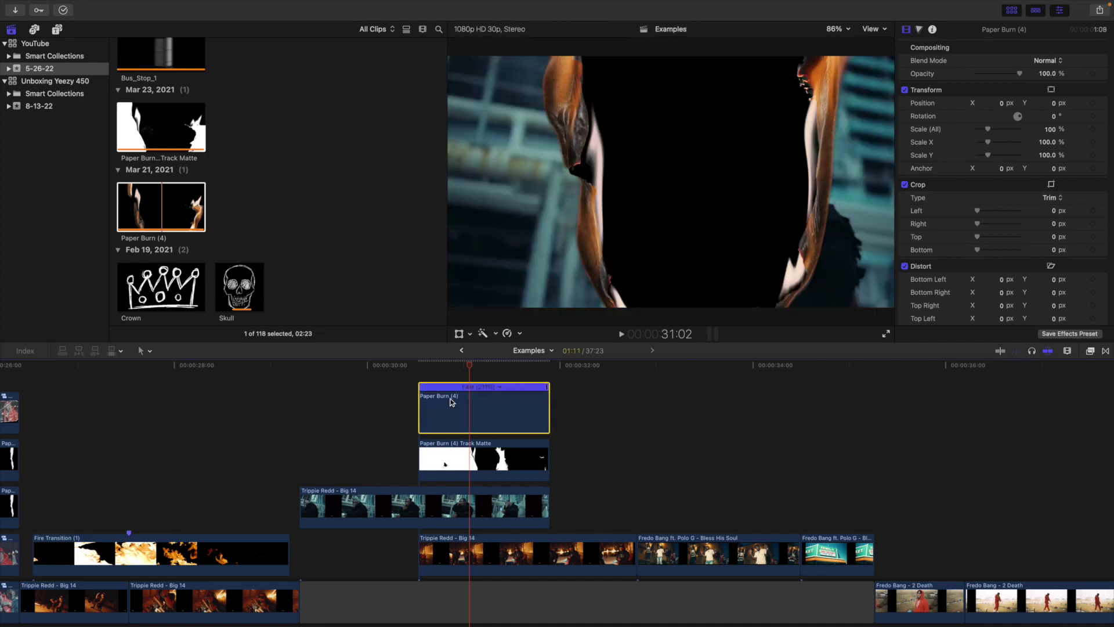
key(super+r)
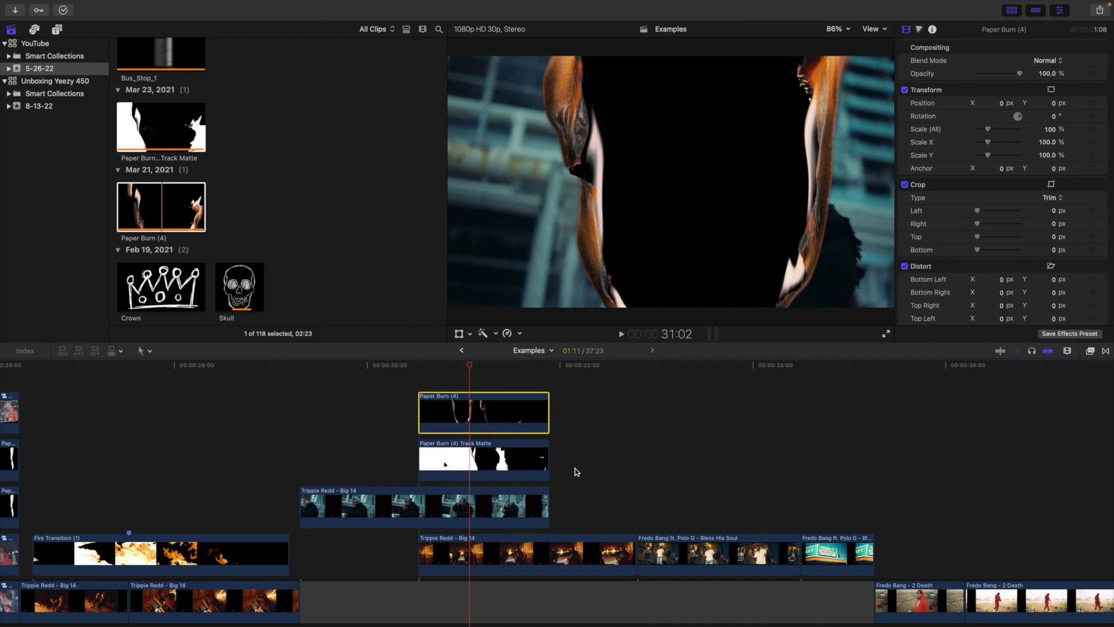
Step: Combine the track matte and the Trippie Redd clip below it into a compound clip named Paper Burn Transition in event 5-26-22, and preview
drag(576, 472, 490, 500)
key(alt+g)
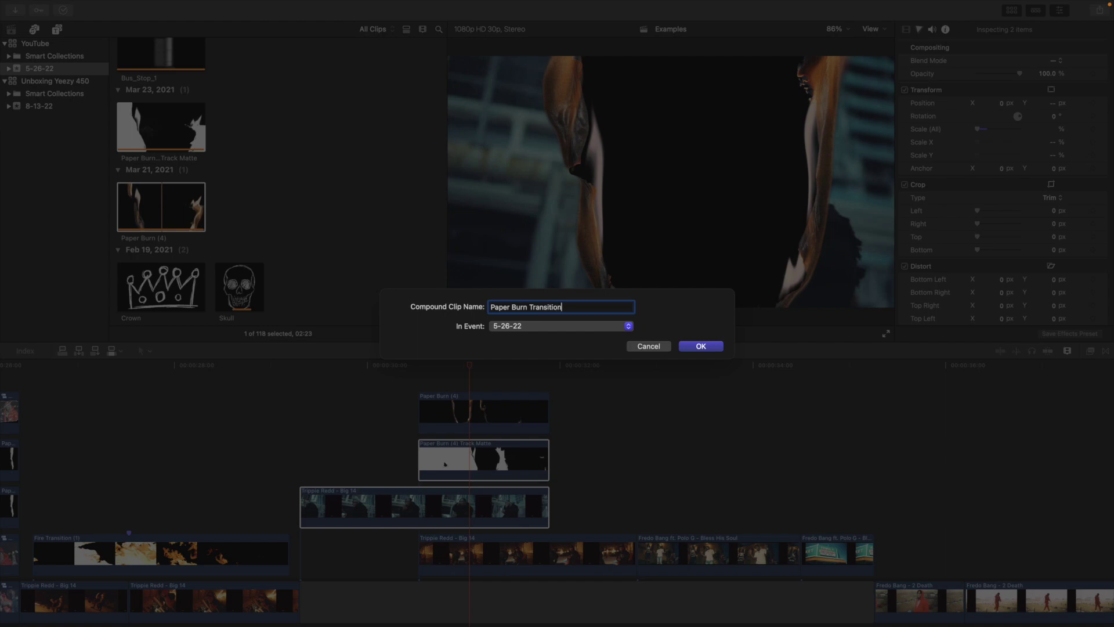
key(Return)
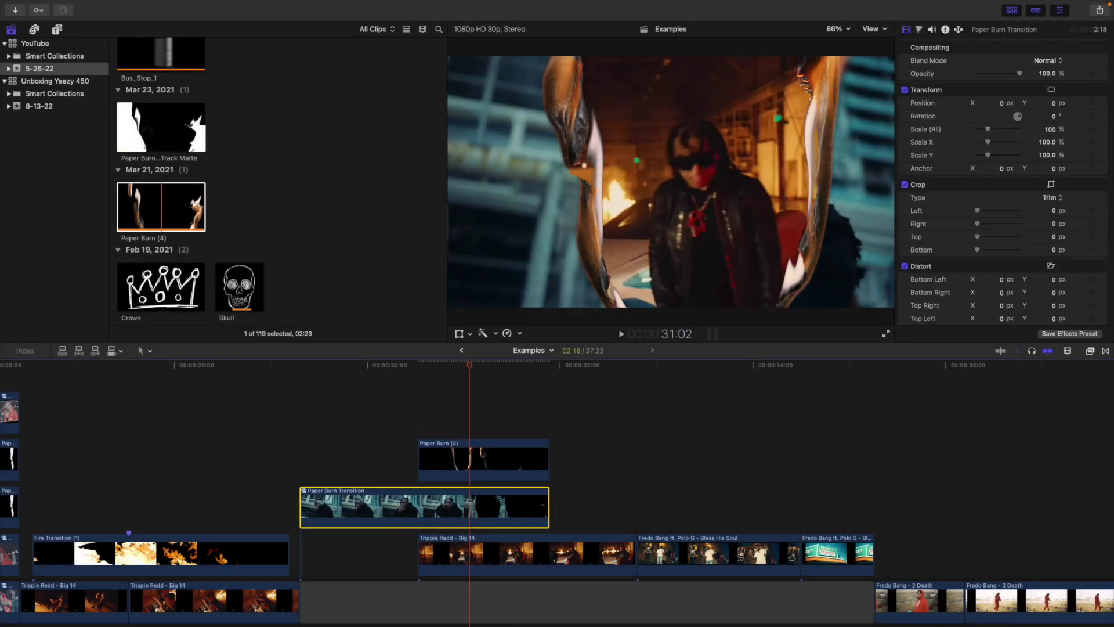
click(275, 440)
key(space)
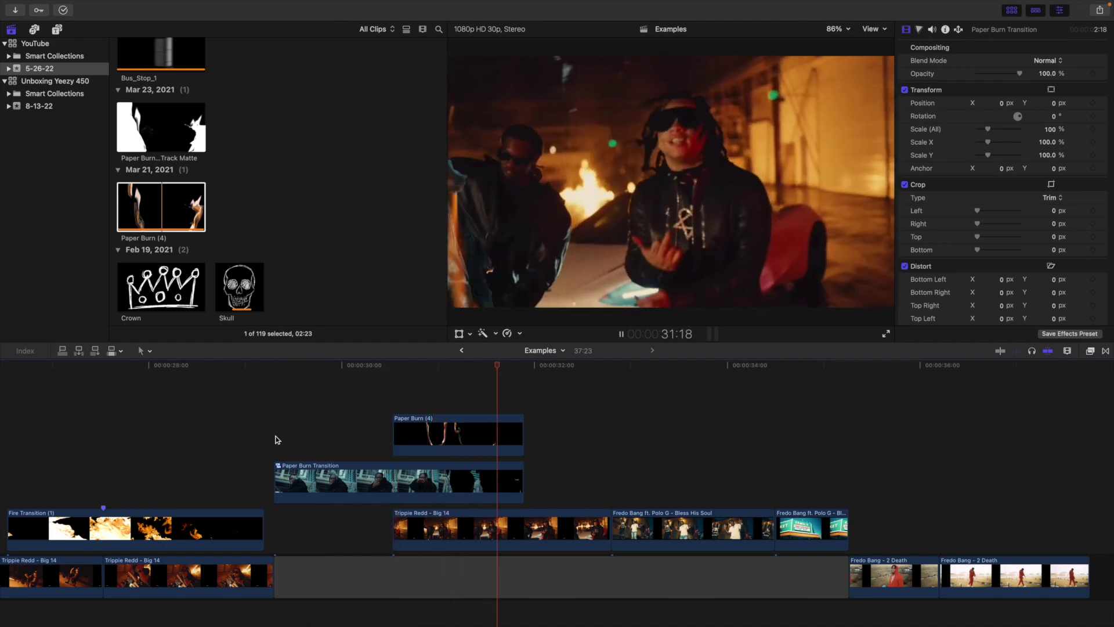
click(275, 440)
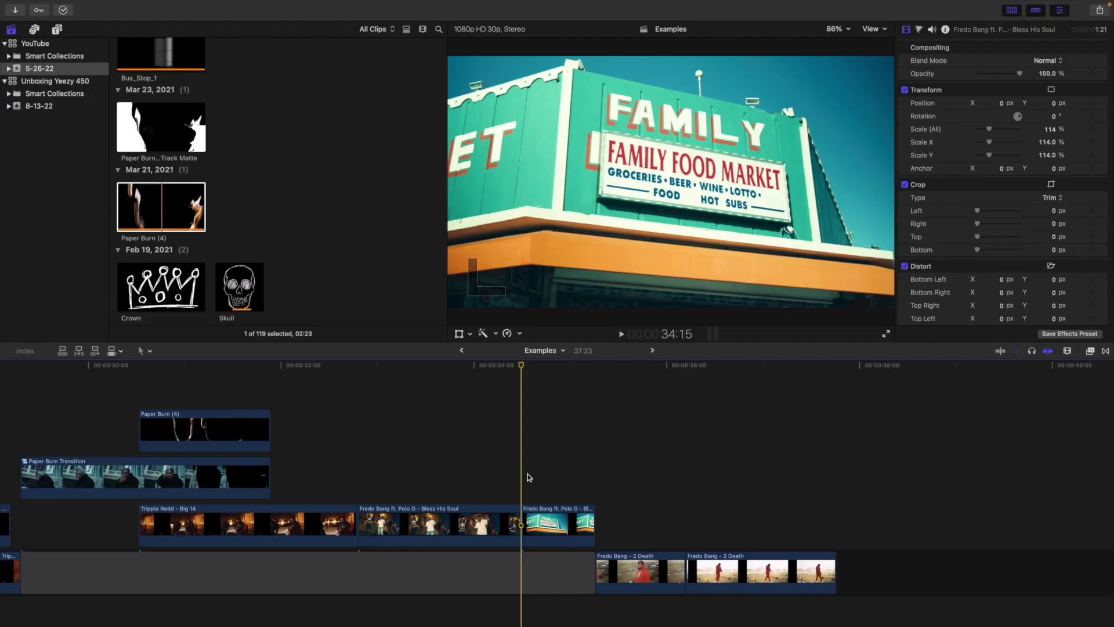
Step: Create a freeze frame at the start of the Family Food Market clip and lift both resulting clips out of their storyline
click(540, 525)
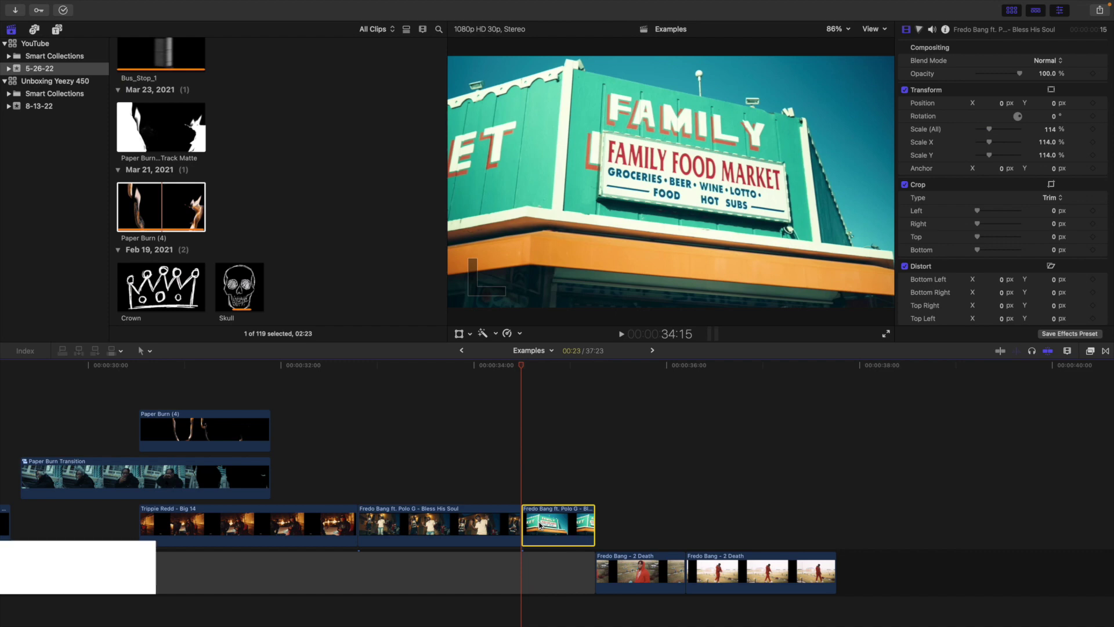
key(alt+f)
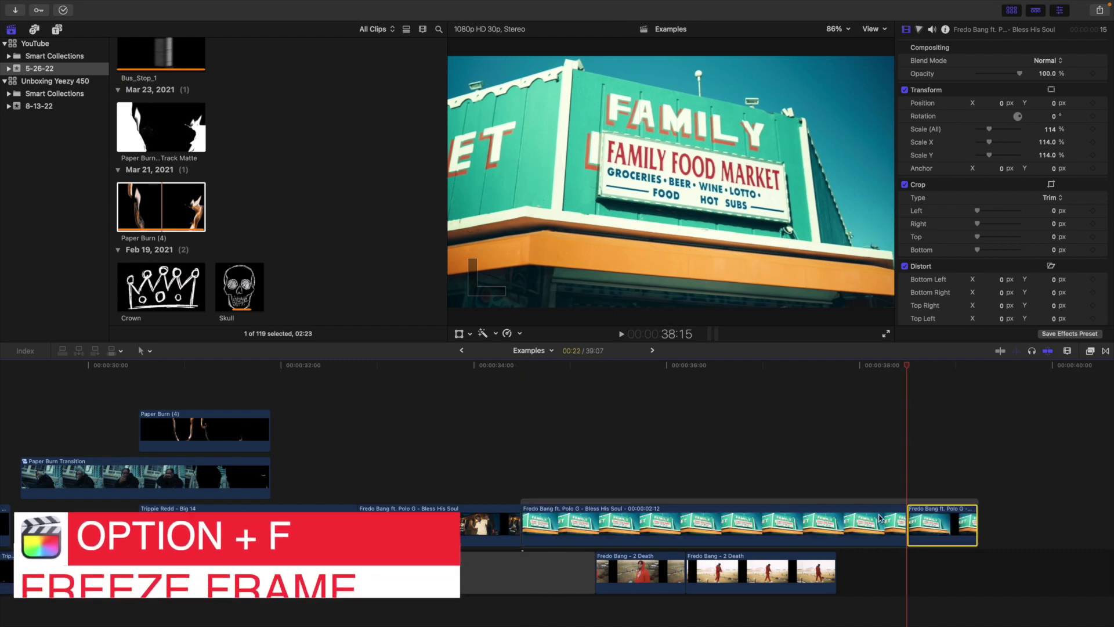
drag(996, 522, 861, 530)
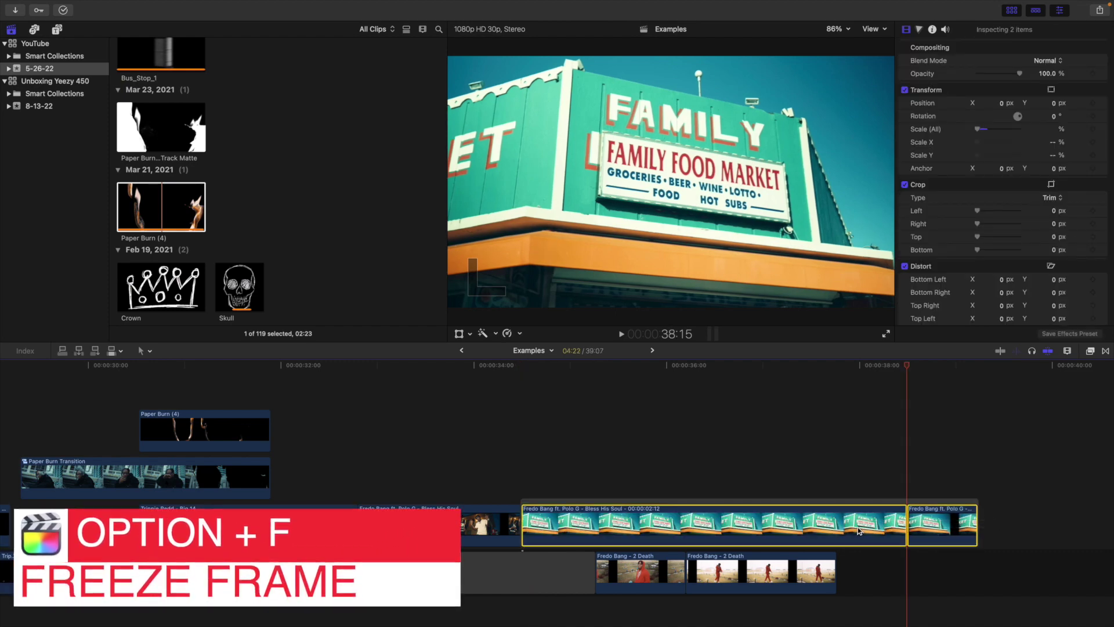
right_click(860, 530)
click(876, 580)
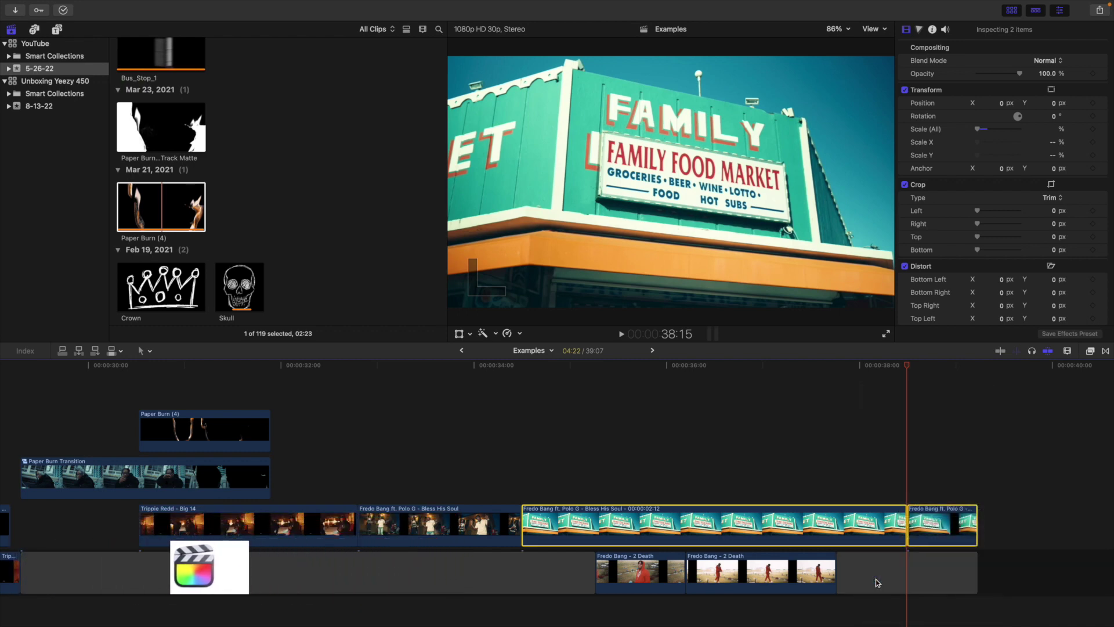
click(877, 580)
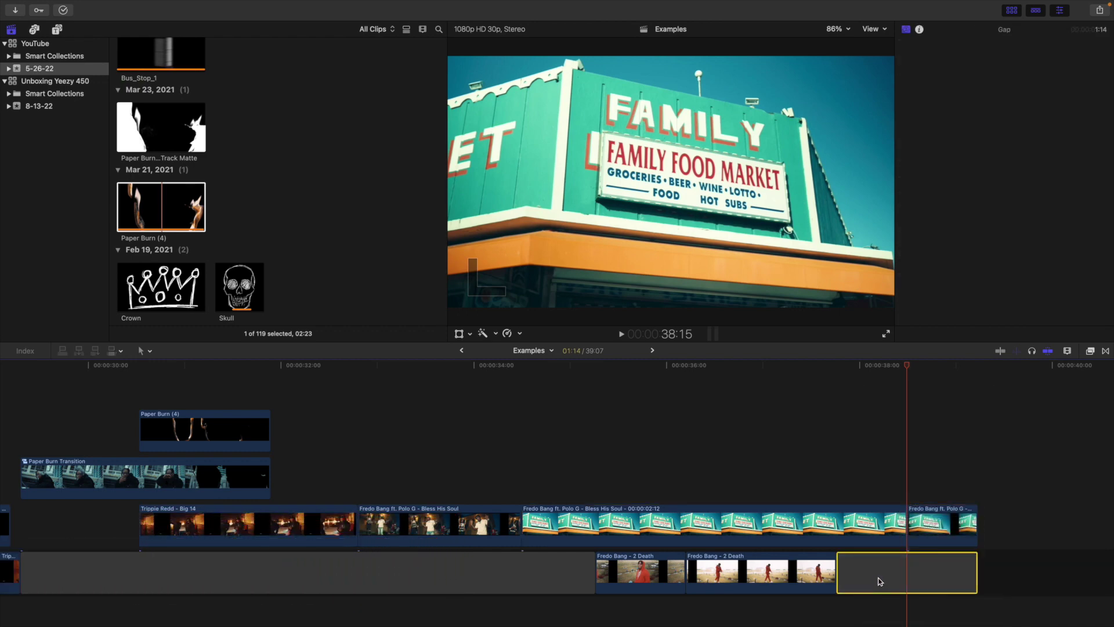
Step: Set the freeze frame's duration to 1:00 and stack it above the end of the preceding Bless His Soul clip
click(603, 527)
key(ctrl+d)
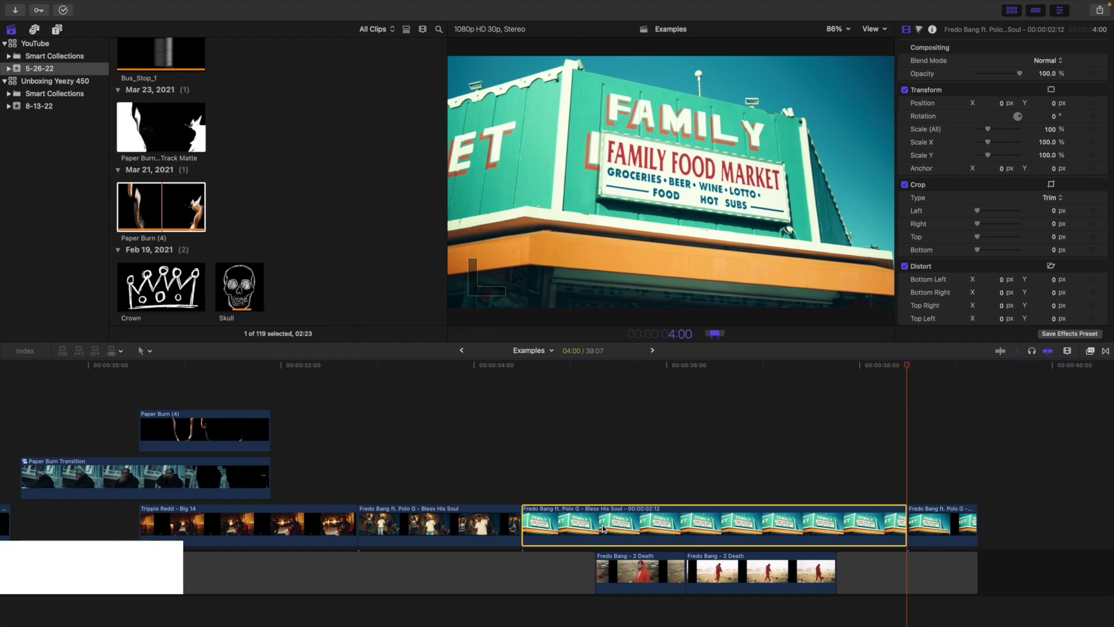
text(100)
key(Return)
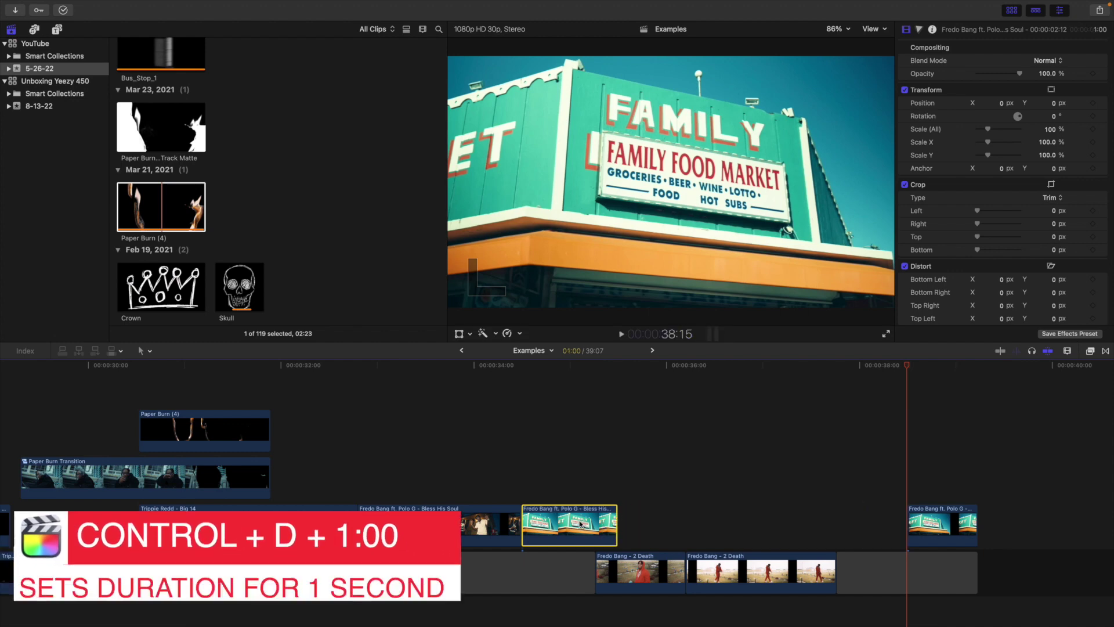
drag(602, 525, 486, 480)
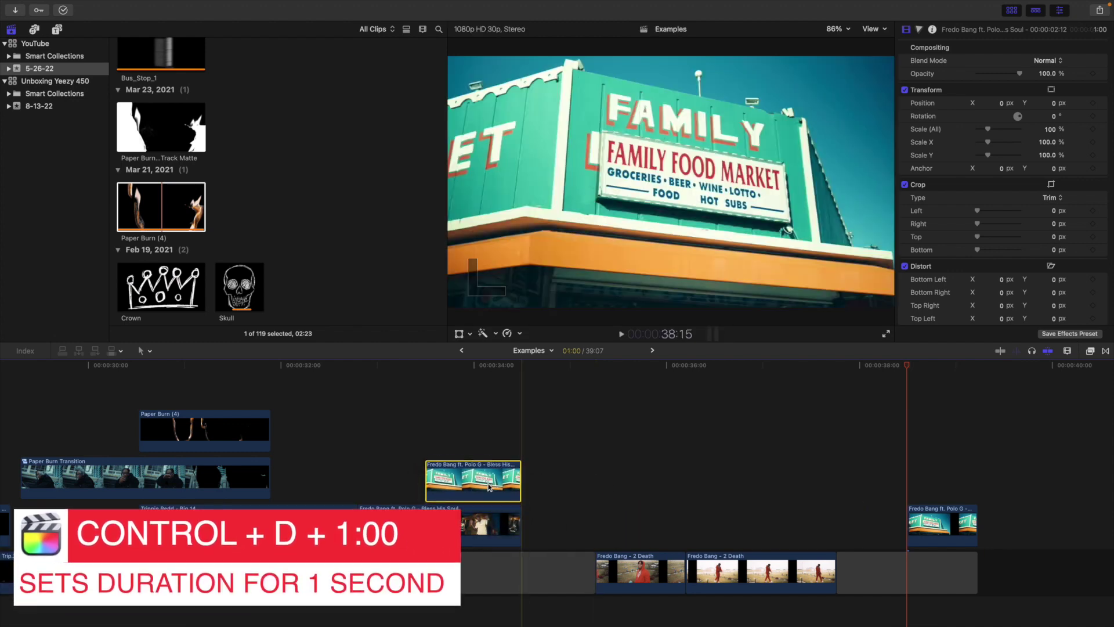
Step: Move the remaining Family Food Market clip back directly after the preceding Bless His Soul clip and delete the gap at the timeline's end
drag(925, 530, 558, 527)
click(907, 571)
key(BackSpace)
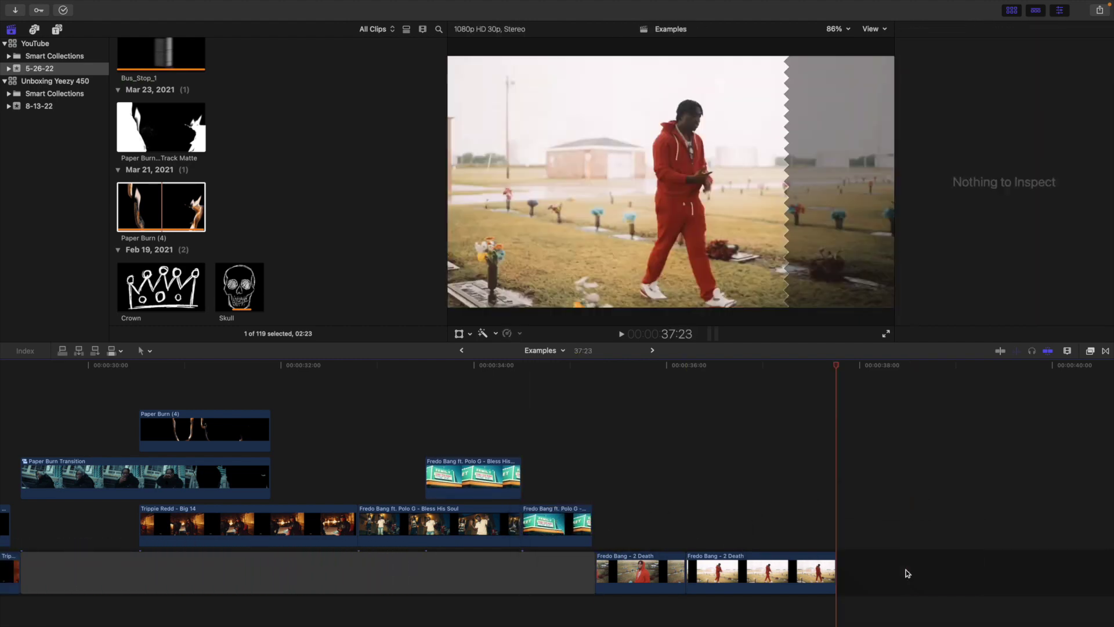
click(357, 479)
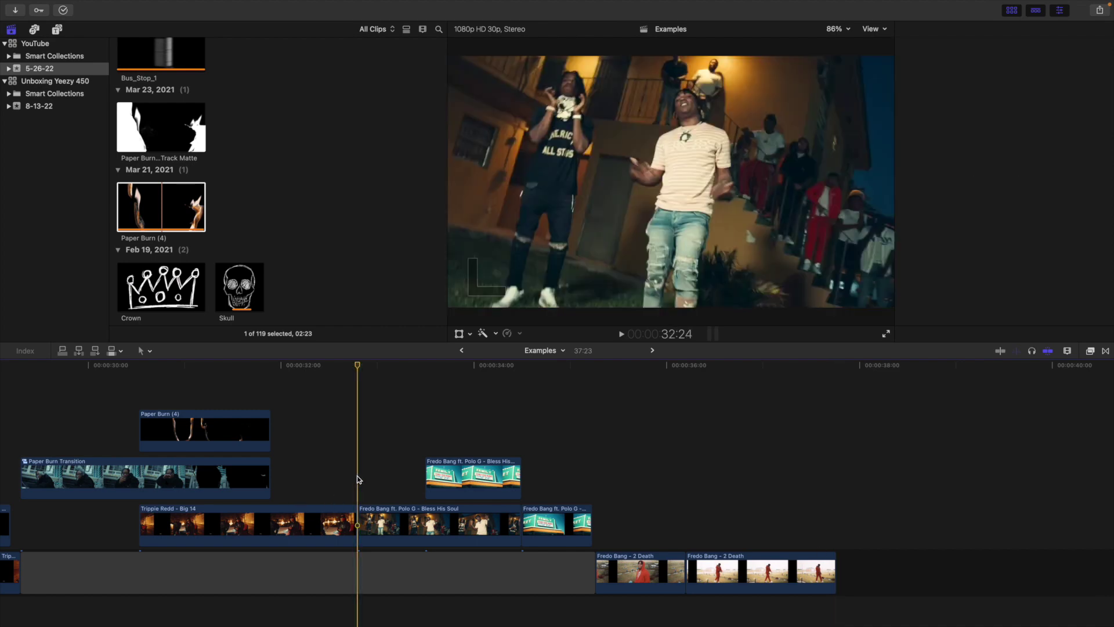
Step: Apply the Draw Mask effect to the Family Food Market freeze frame stacked above the Bless His Soul clip
key(space)
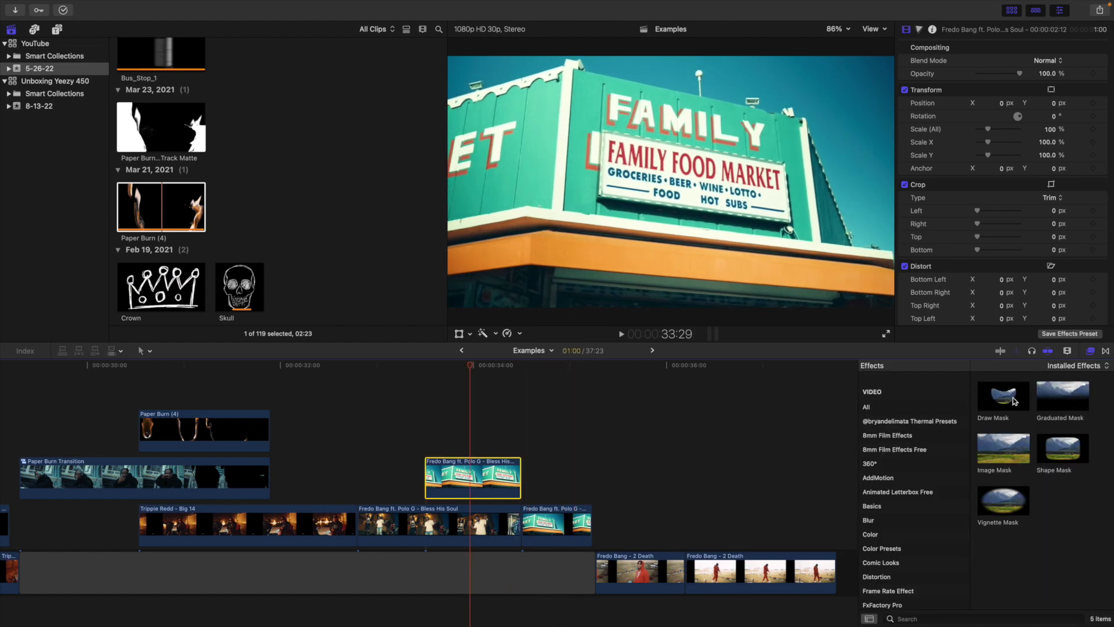
mouse_move(1002, 400)
mouse_down()
mouse_move(664, 460)
mouse_move(473, 477)
mouse_up()
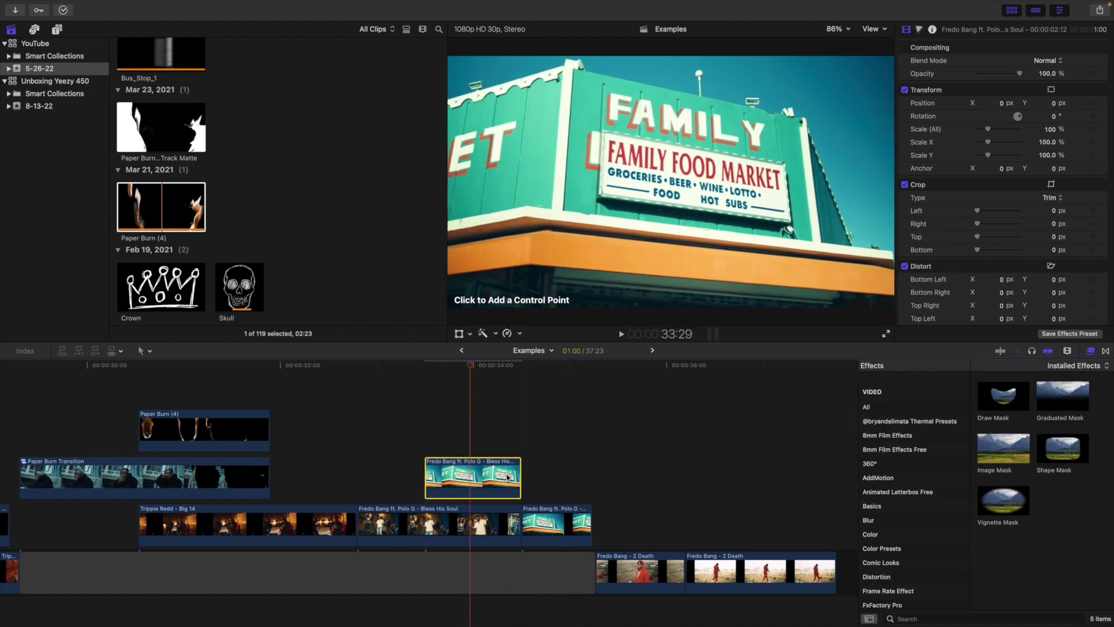
click(1090, 351)
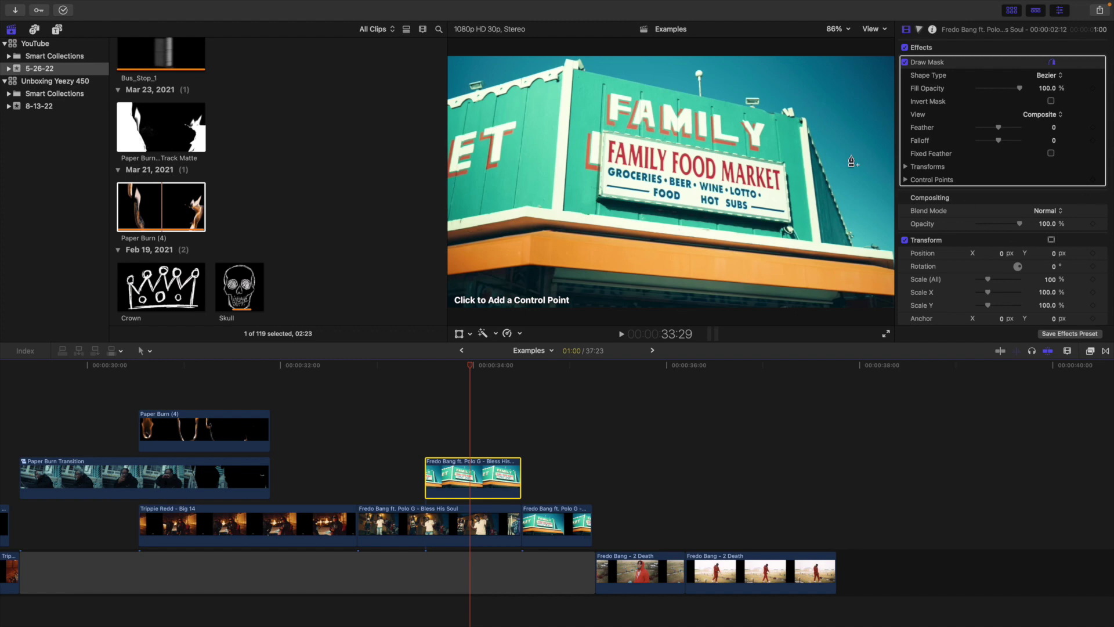
Step: Draw a closed four-point mask along the edges of the white Family Food Market sign on the freeze frame
click(602, 192)
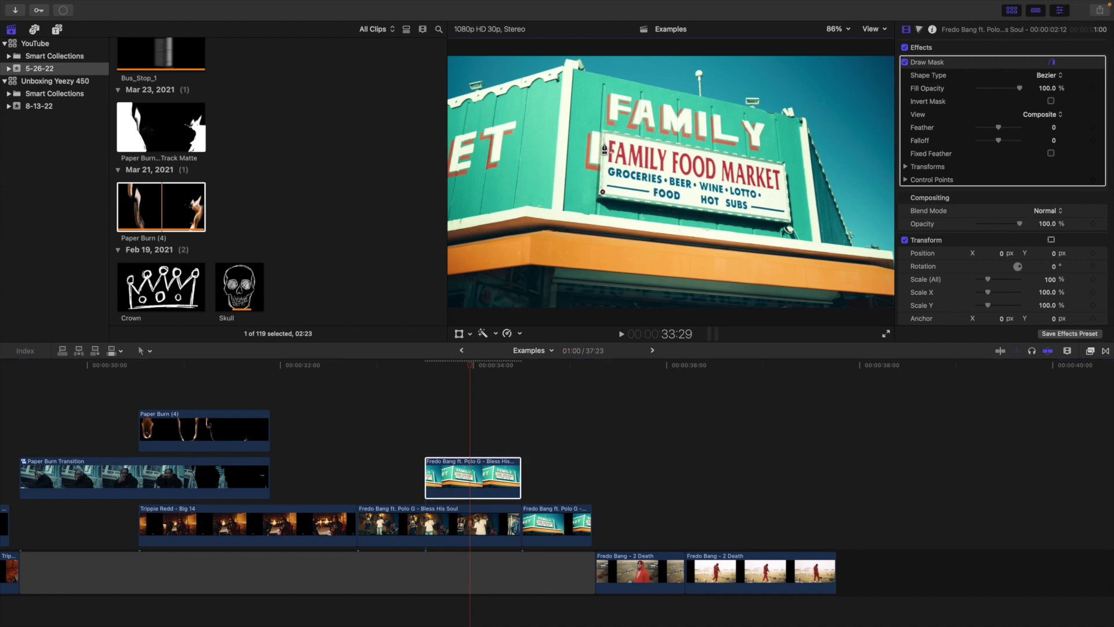
key(super+z)
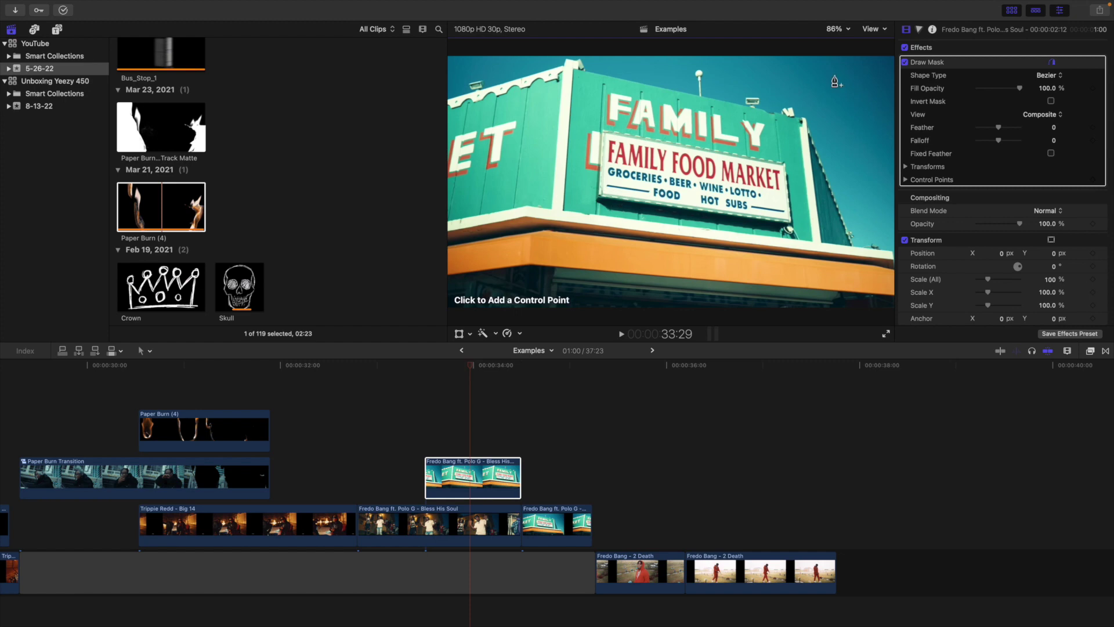
click(836, 30)
click(850, 117)
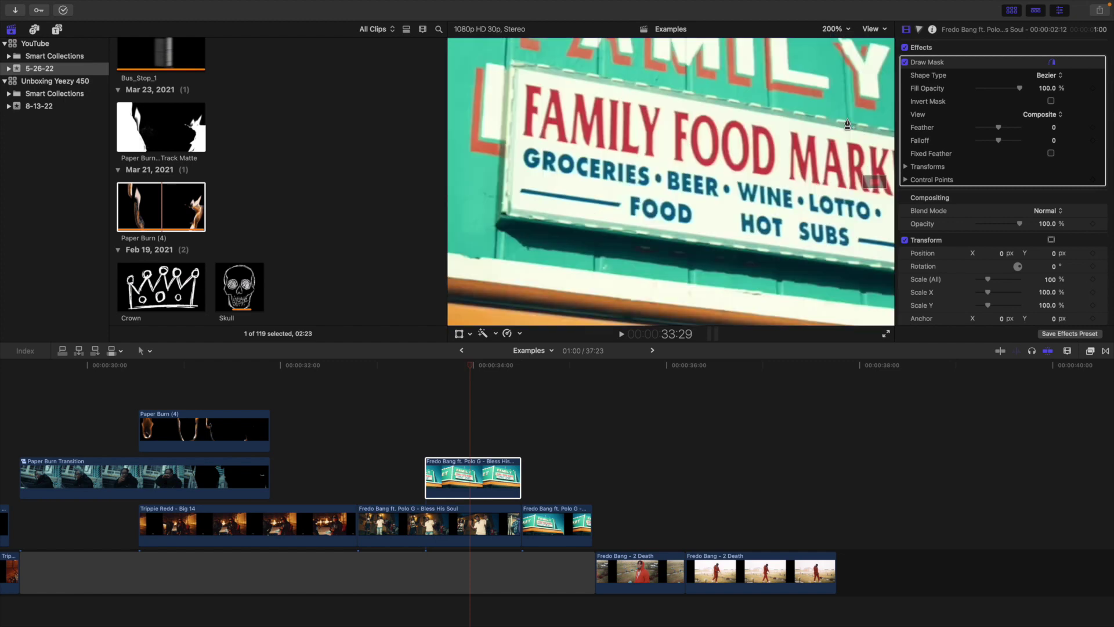
click(510, 208)
click(516, 67)
scroll(806, 151, right, 5)
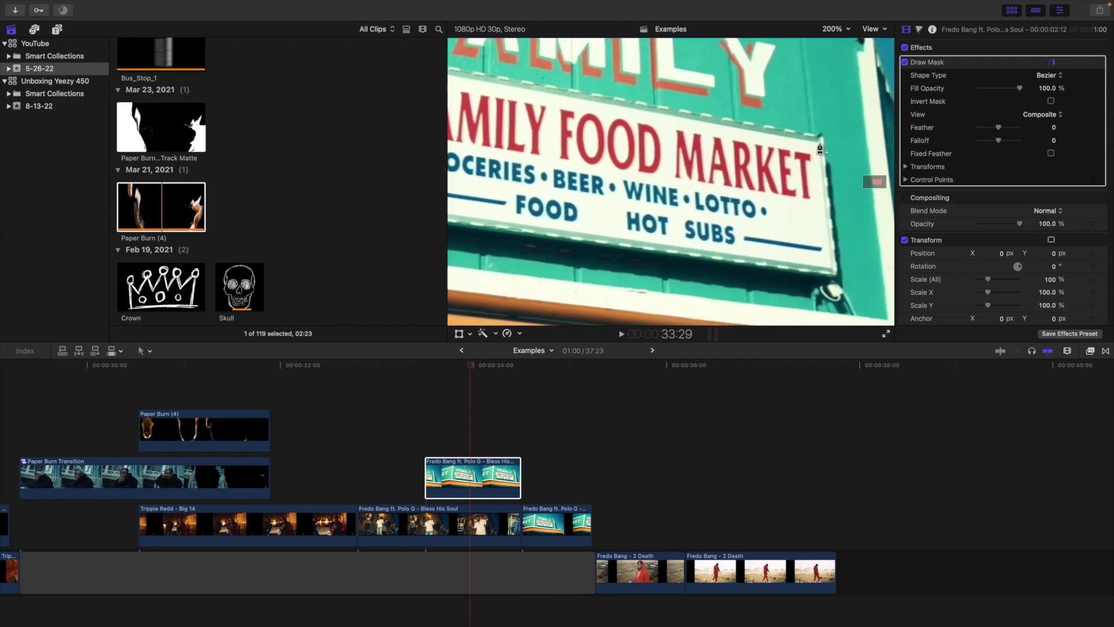
click(820, 142)
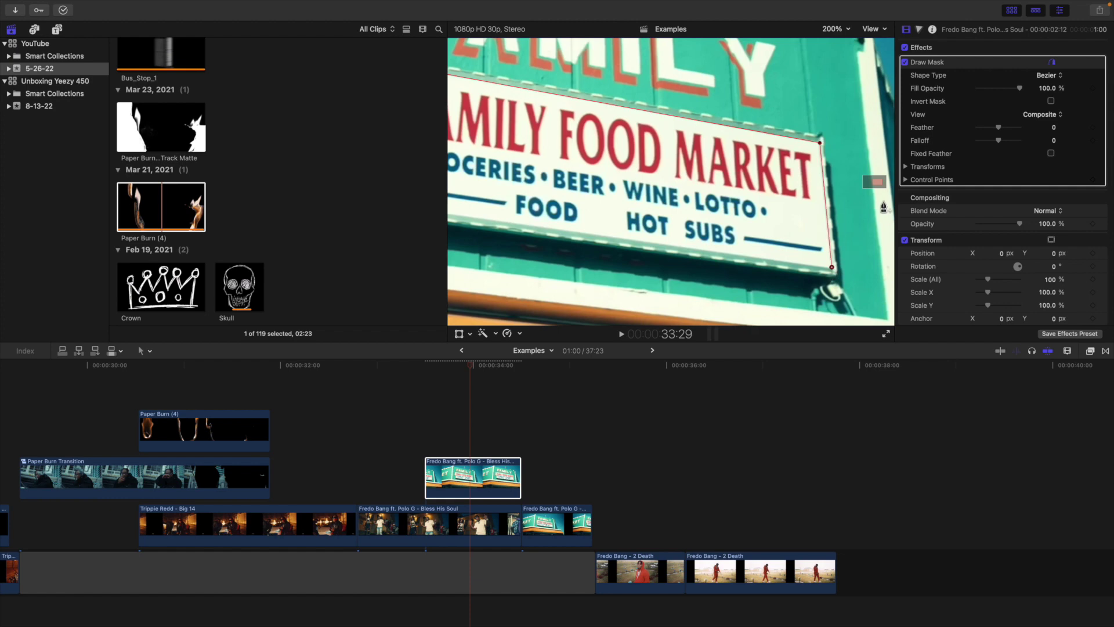
scroll(879, 186, left, 5)
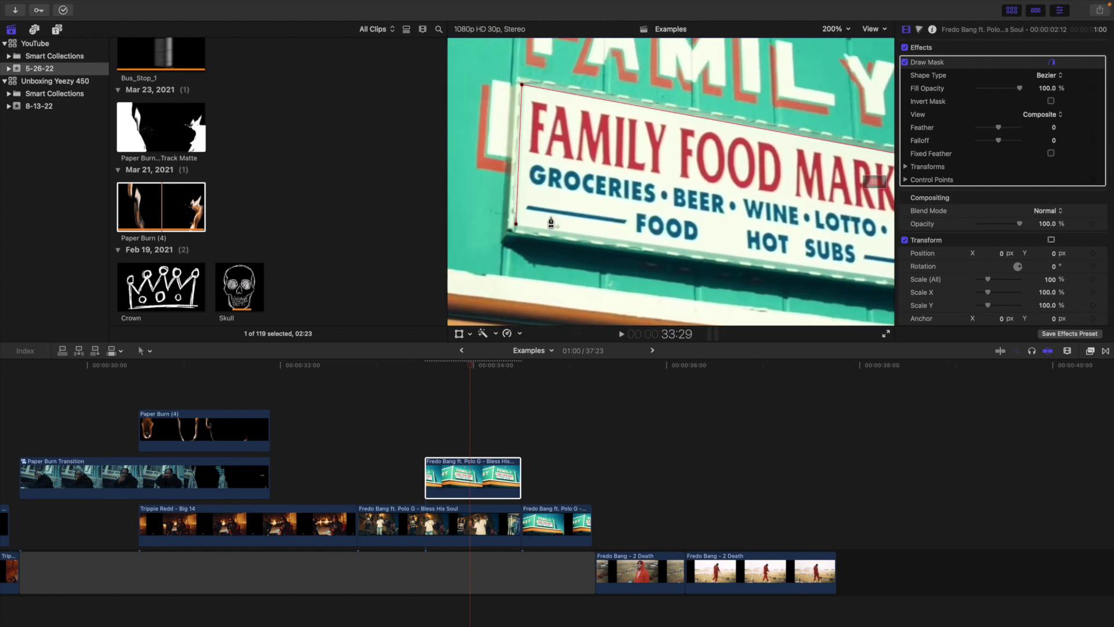
click(515, 224)
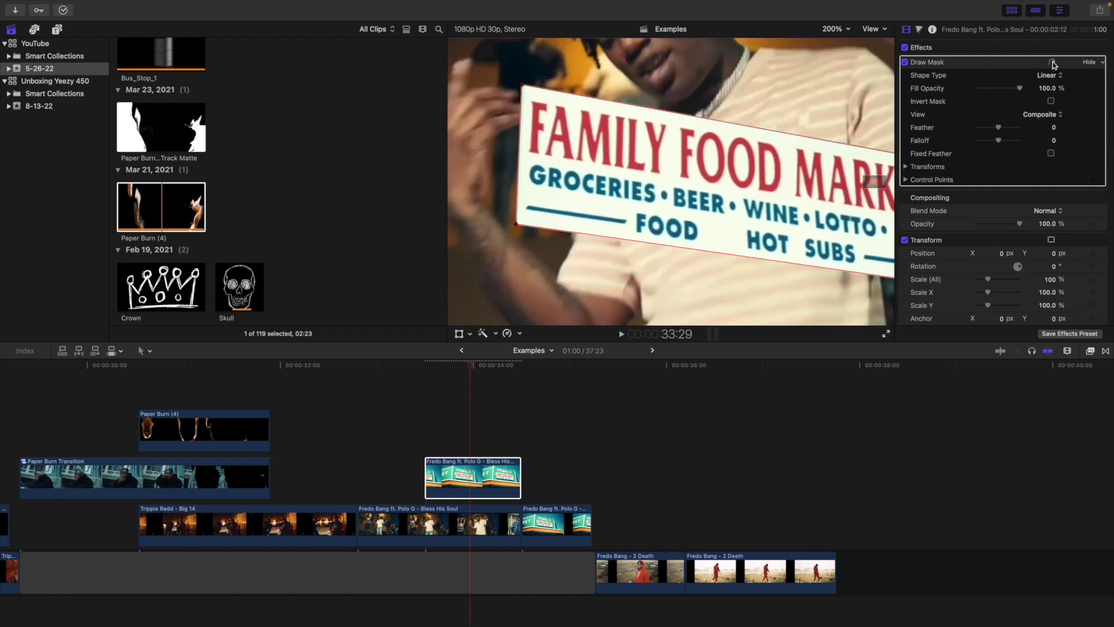
Step: Invert the Draw Mask to cut the sign area out of the freeze frame, and fit the whole picture in the viewer
click(1051, 100)
click(840, 30)
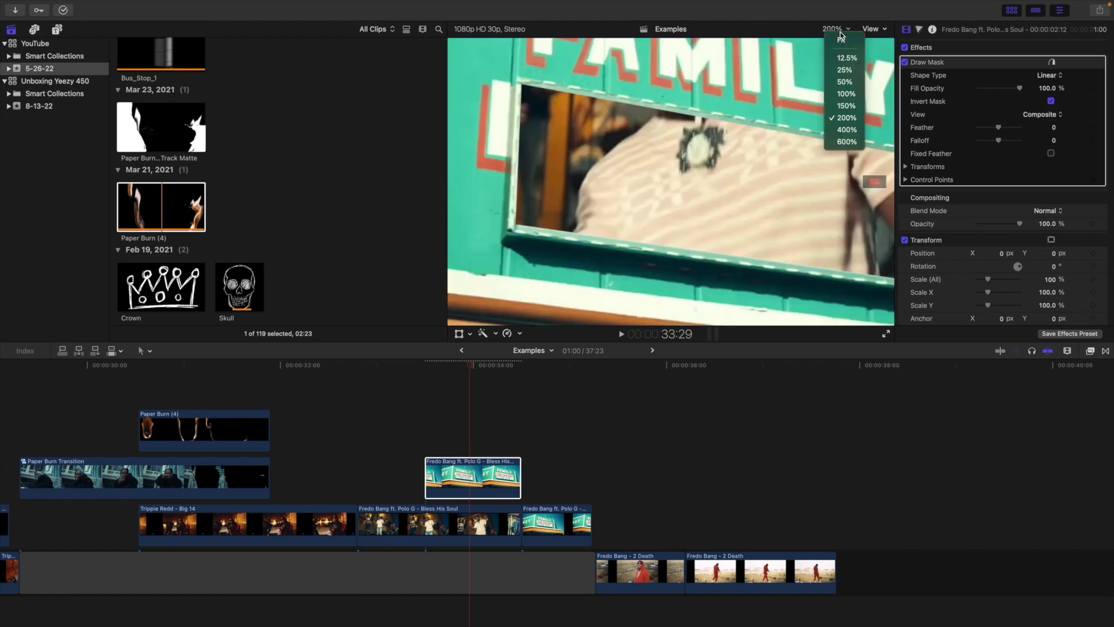
click(842, 39)
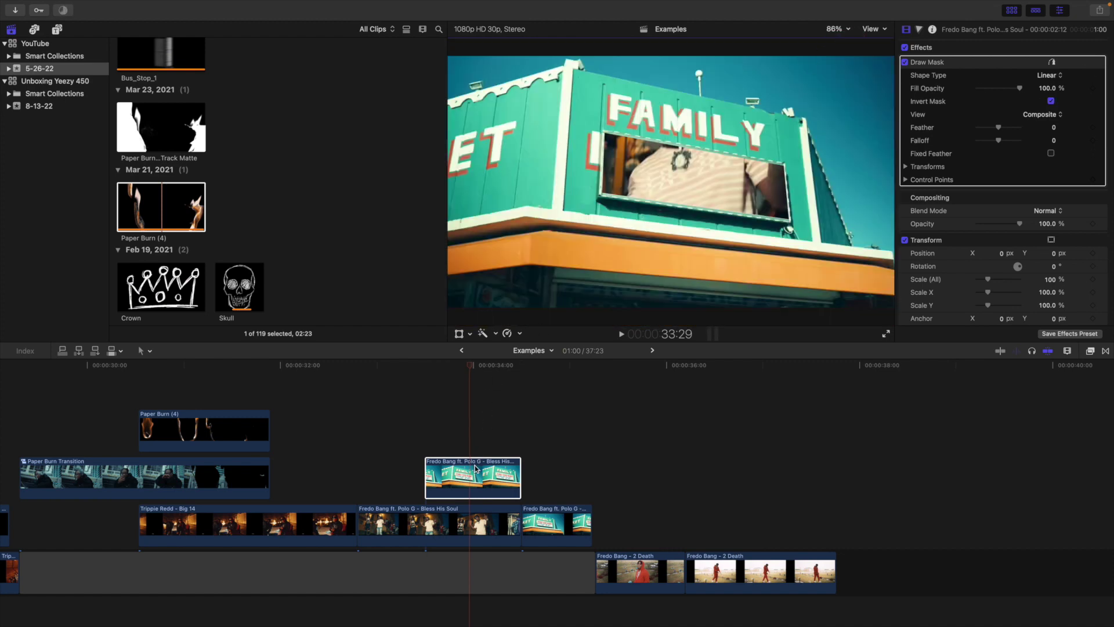
Step: Duplicate the masked freeze frame onto the layer above, leaving the lower copy disabled with its mask not inverted
click(476, 466)
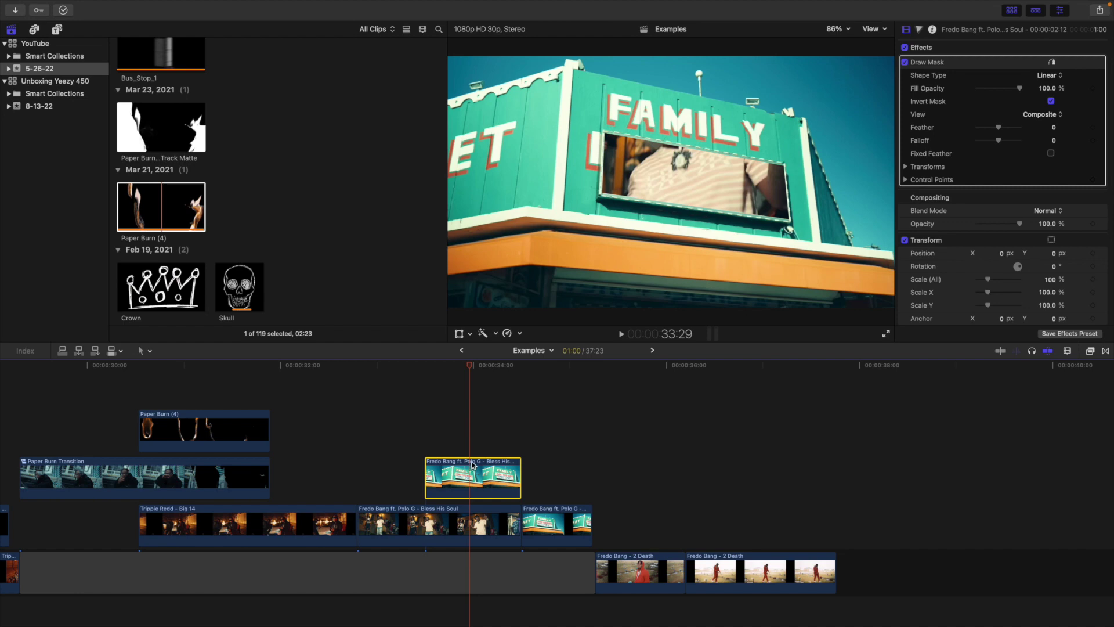
drag(473, 464, 473, 432)
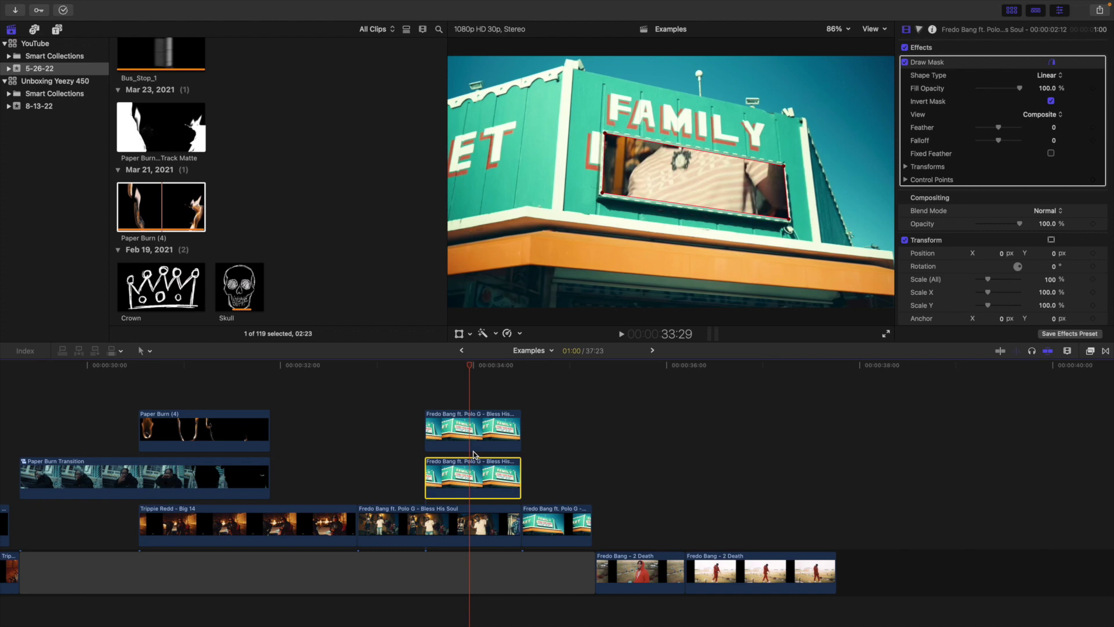
click(1052, 102)
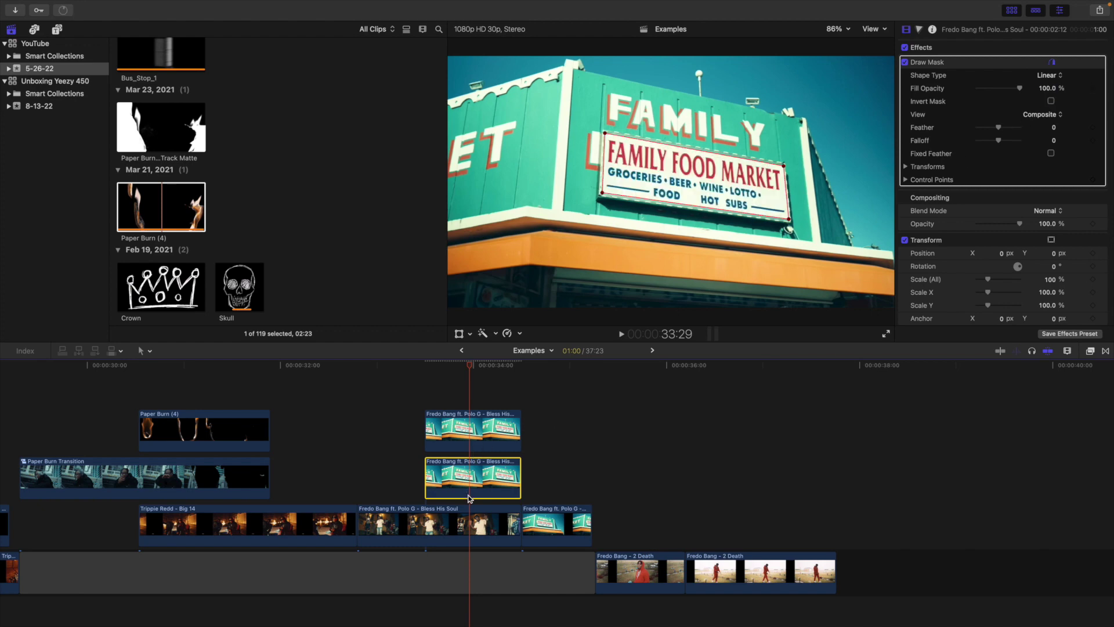
key(v)
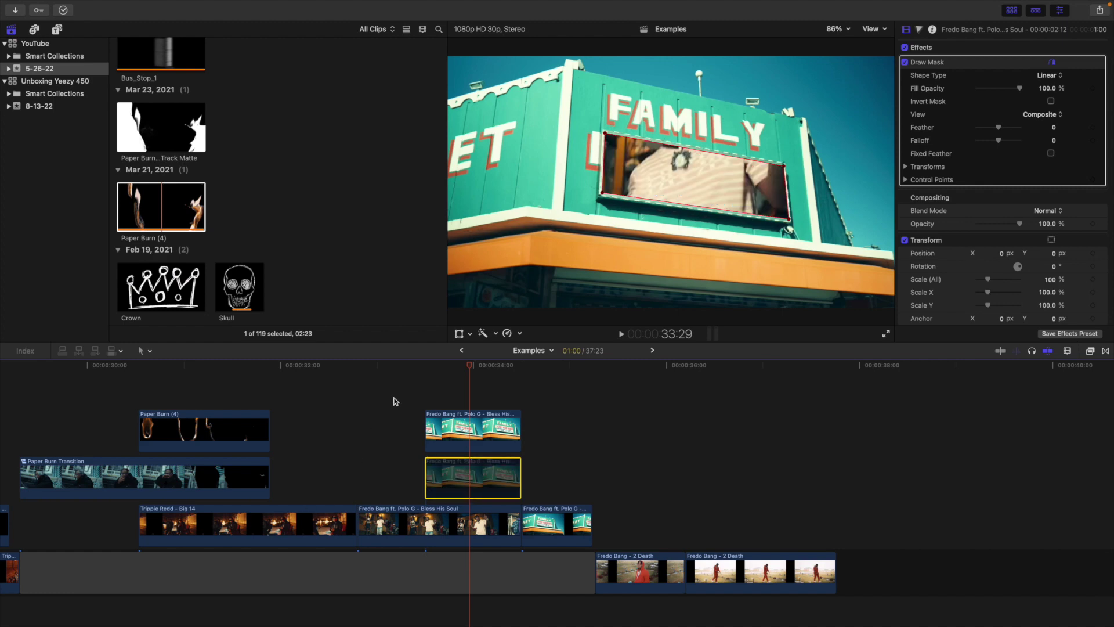
Step: At the start of the upper freeze frame, scale it to 611% and position it at about X -684.9, Y -79.7 px
click(427, 398)
click(445, 424)
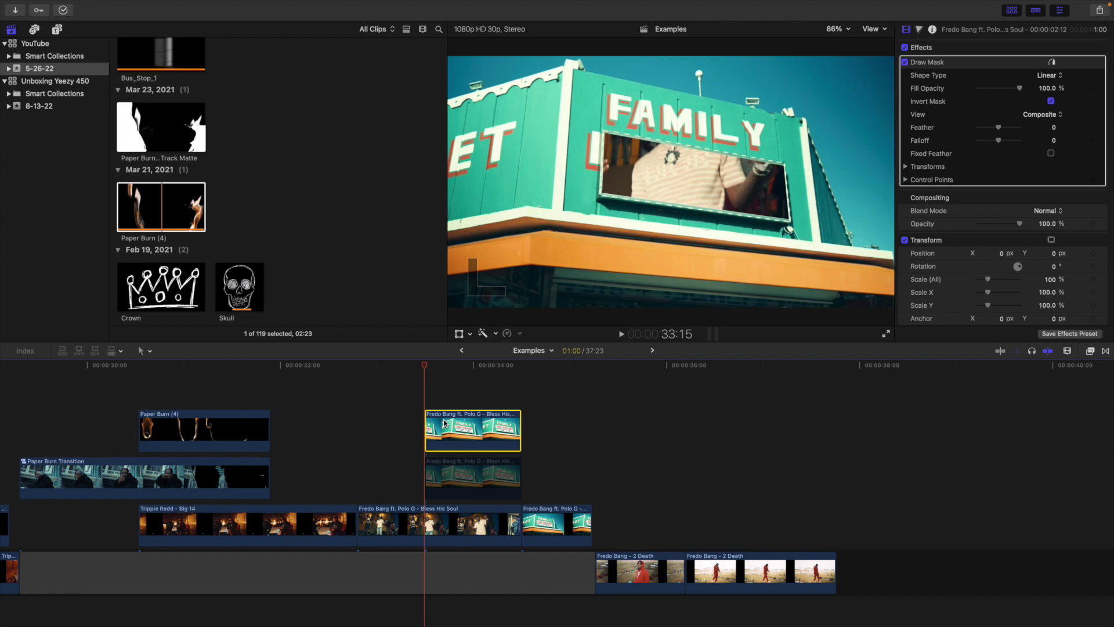
click(838, 33)
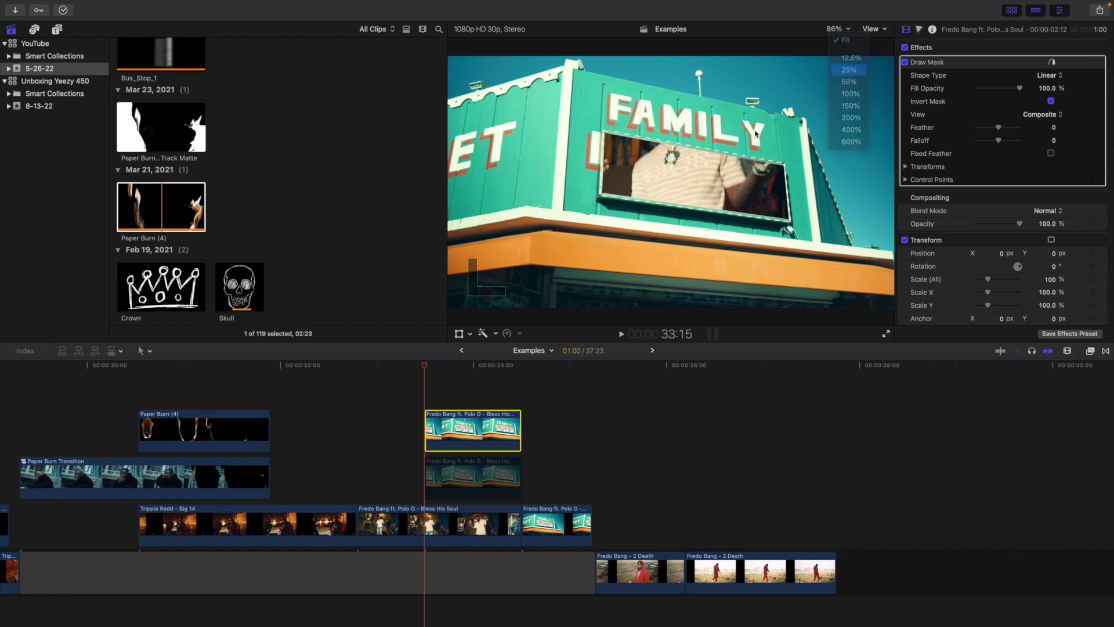
click(847, 75)
click(460, 335)
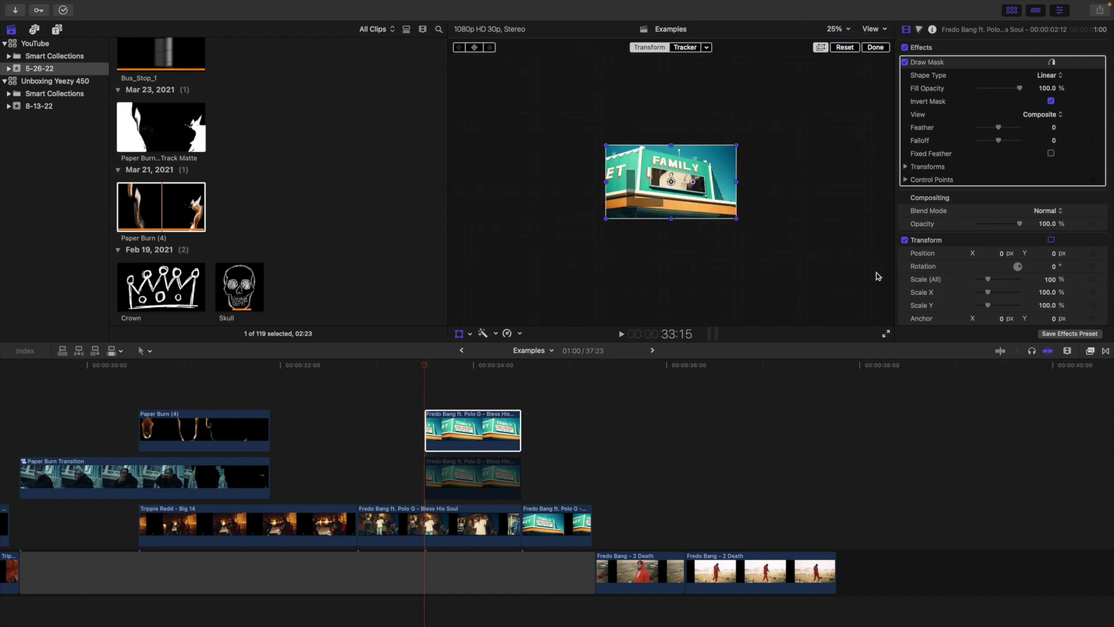
drag(1052, 281, 1110, 279)
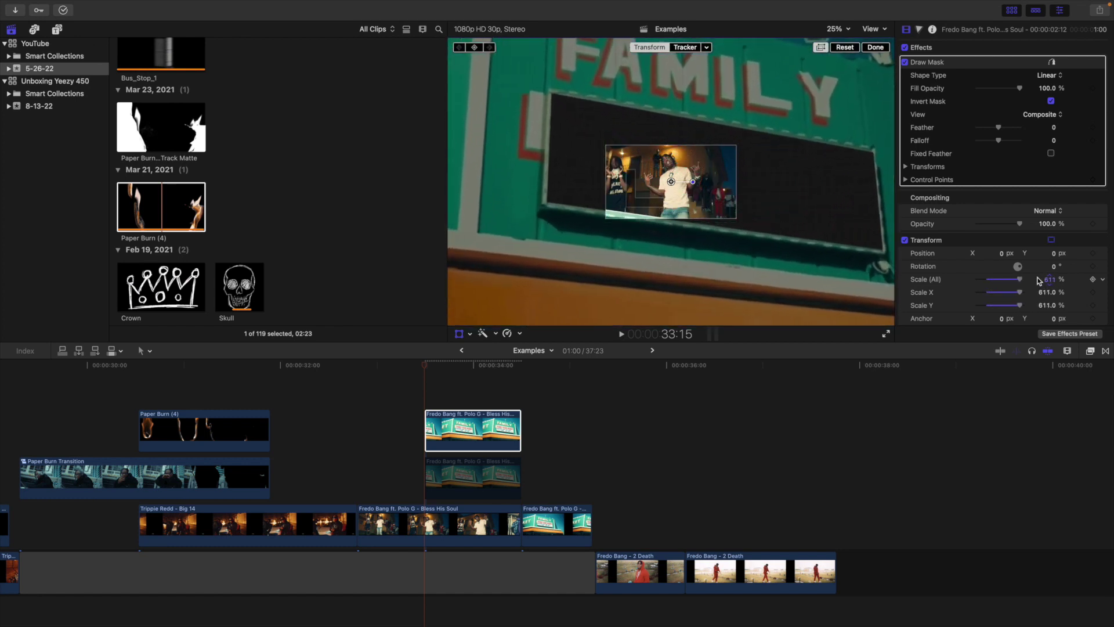
drag(727, 185, 673, 203)
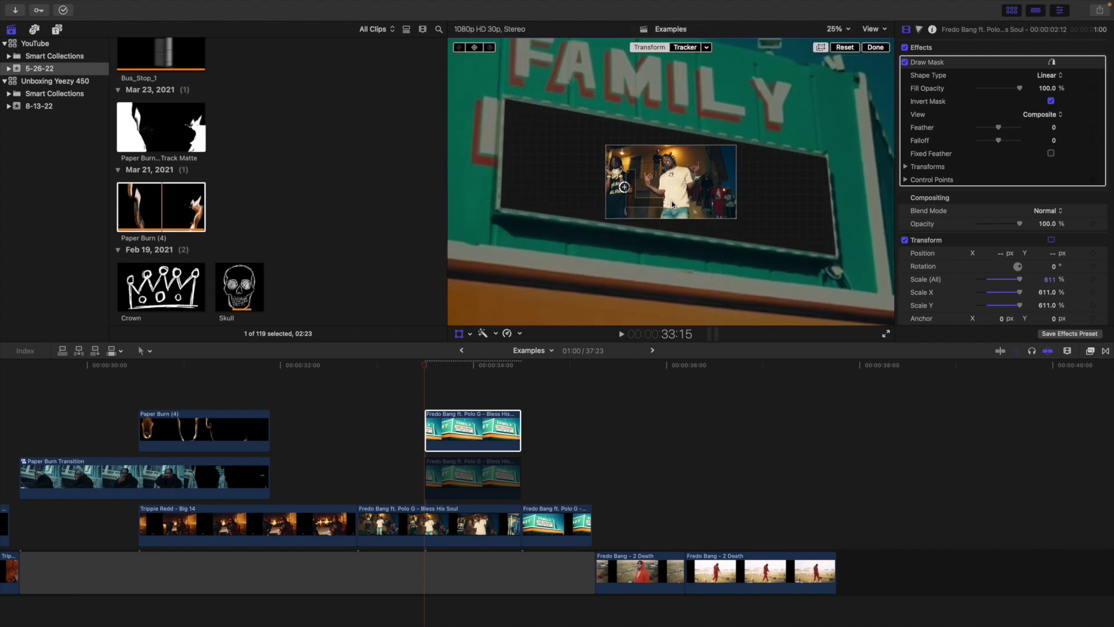
Step: Add Position and Scale keyframes at the first frame of the upper freeze frame
click(470, 425)
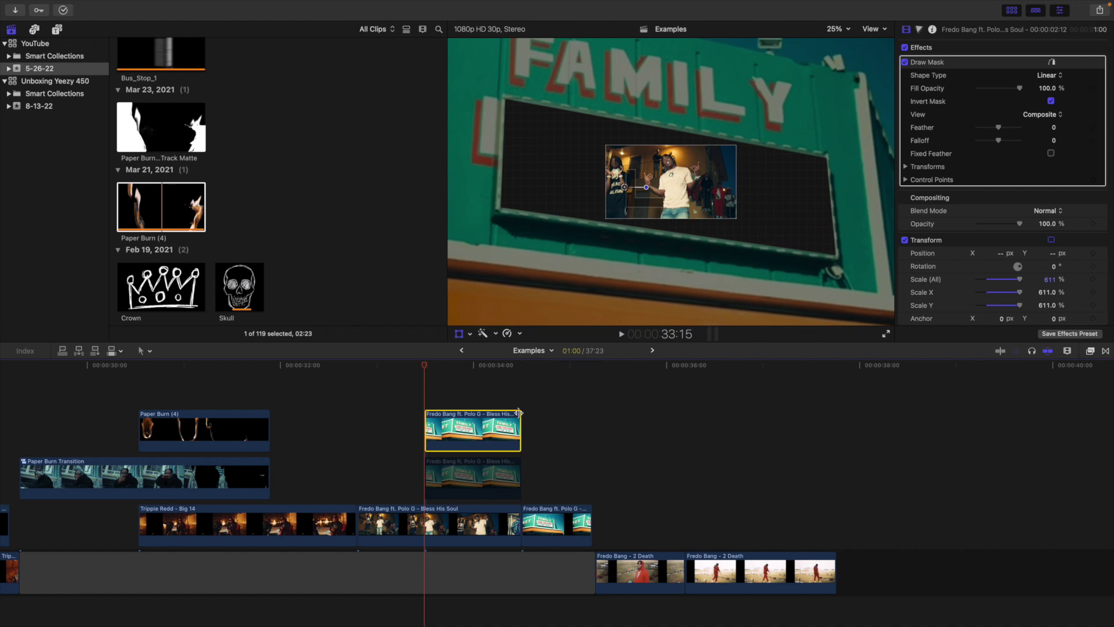
click(409, 445)
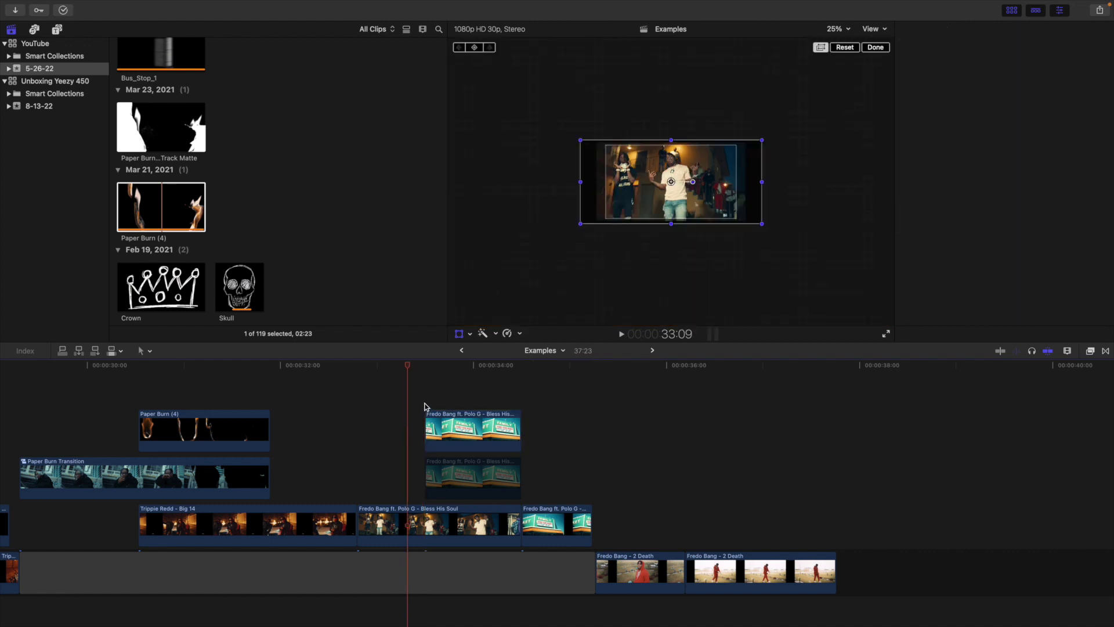
click(424, 403)
click(439, 429)
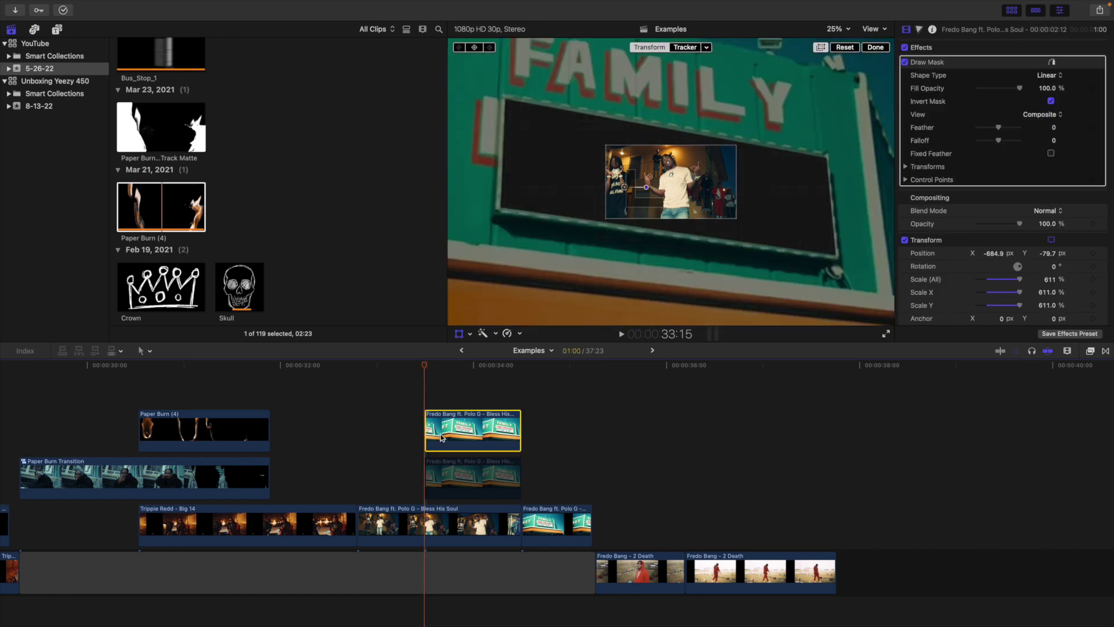
click(1093, 254)
click(1093, 280)
Step: At the end of the upper freeze frame, set Position to X 0, Y 0 and Scale to 100%, and preview the zoom-out
click(522, 393)
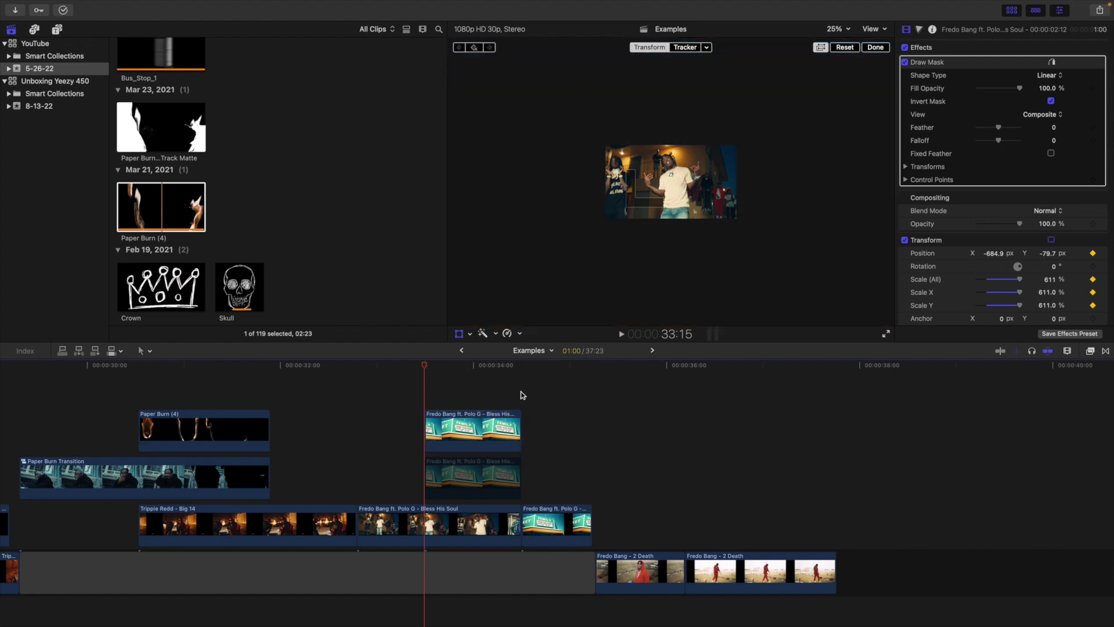
click(503, 430)
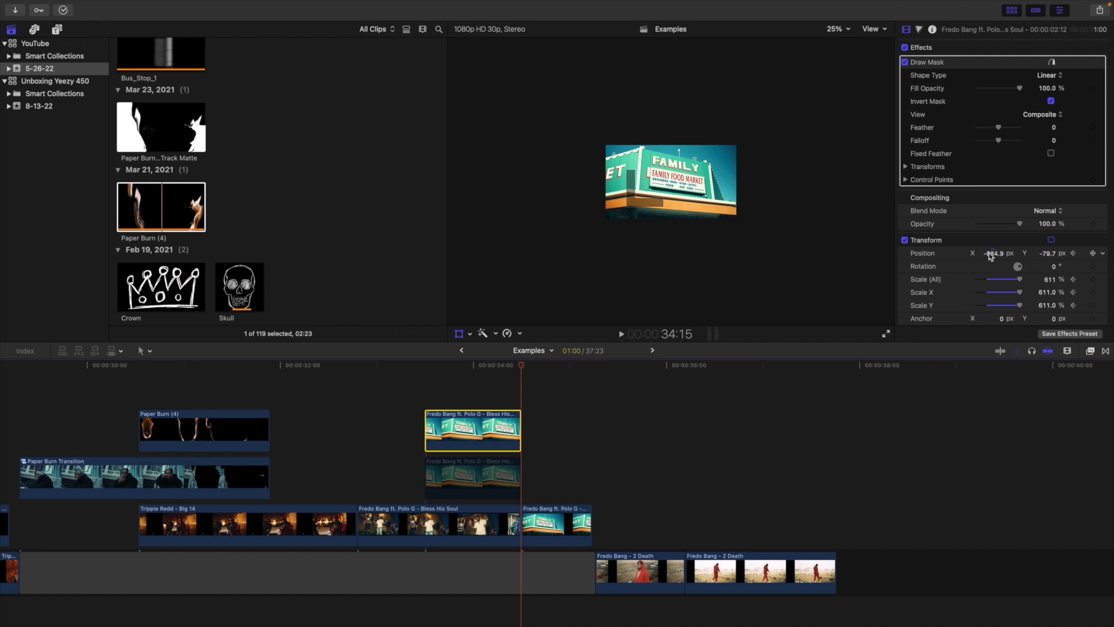
click(991, 253)
text(0)
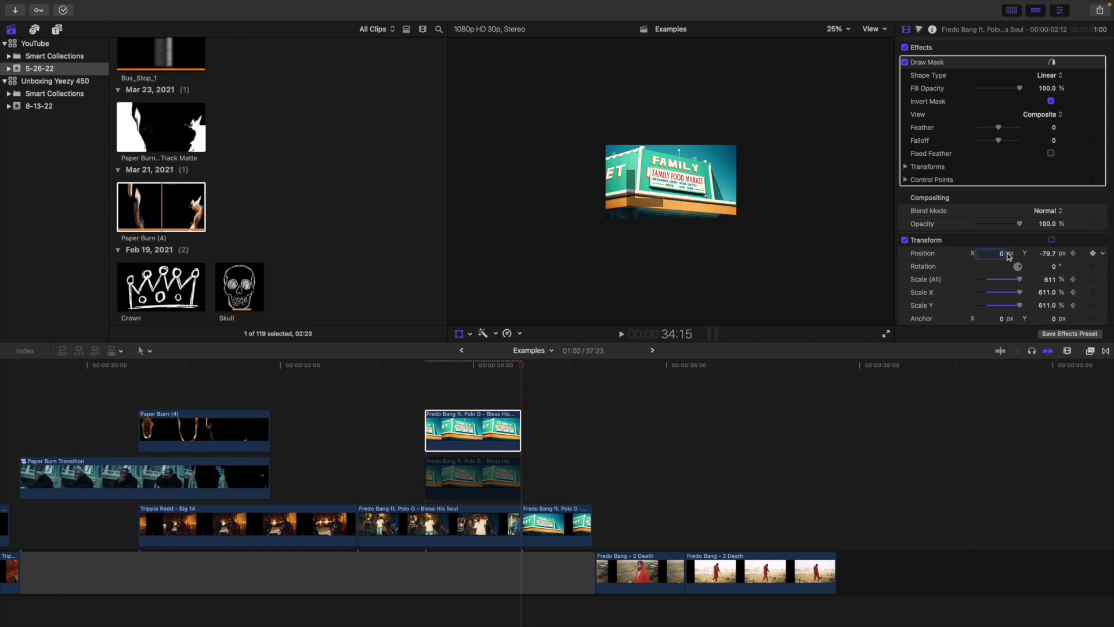
click(1044, 254)
text(0)
click(1049, 280)
key(Return)
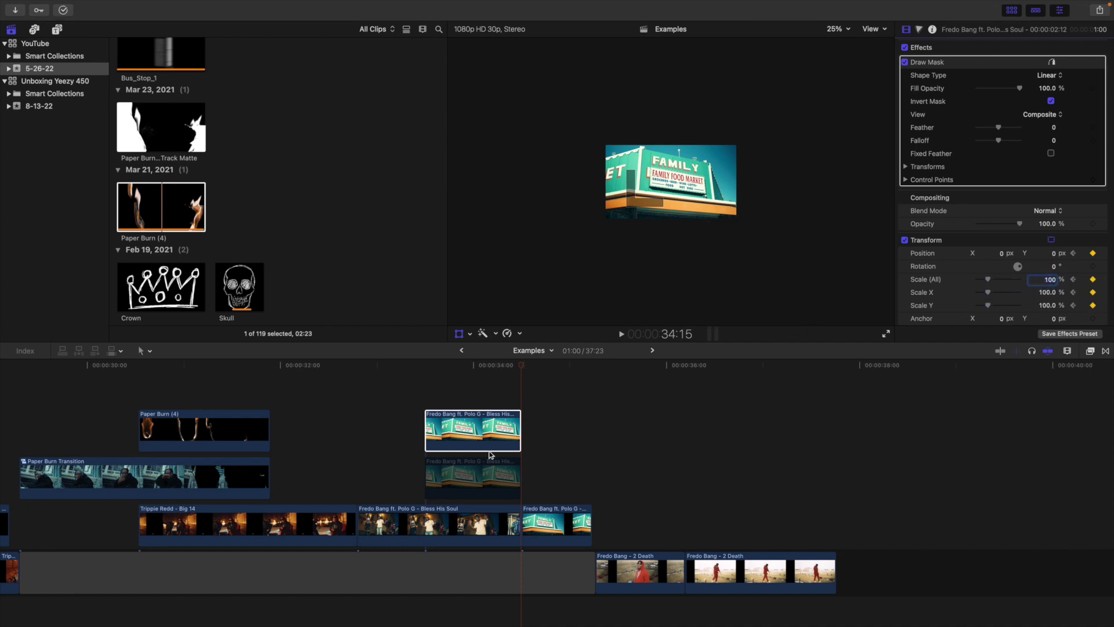
click(424, 402)
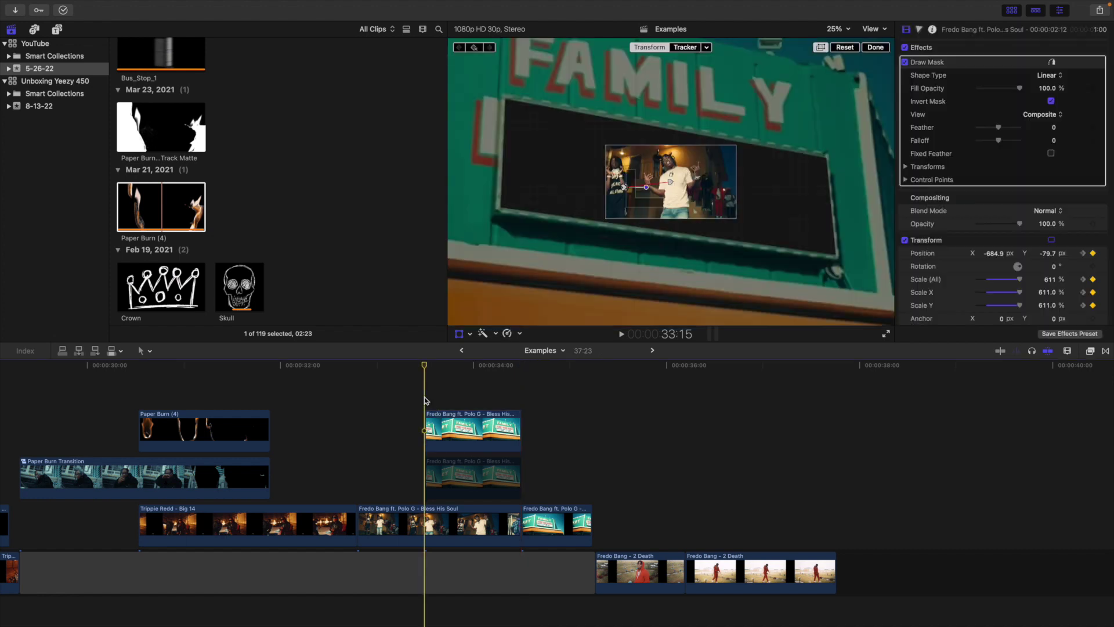
key(space)
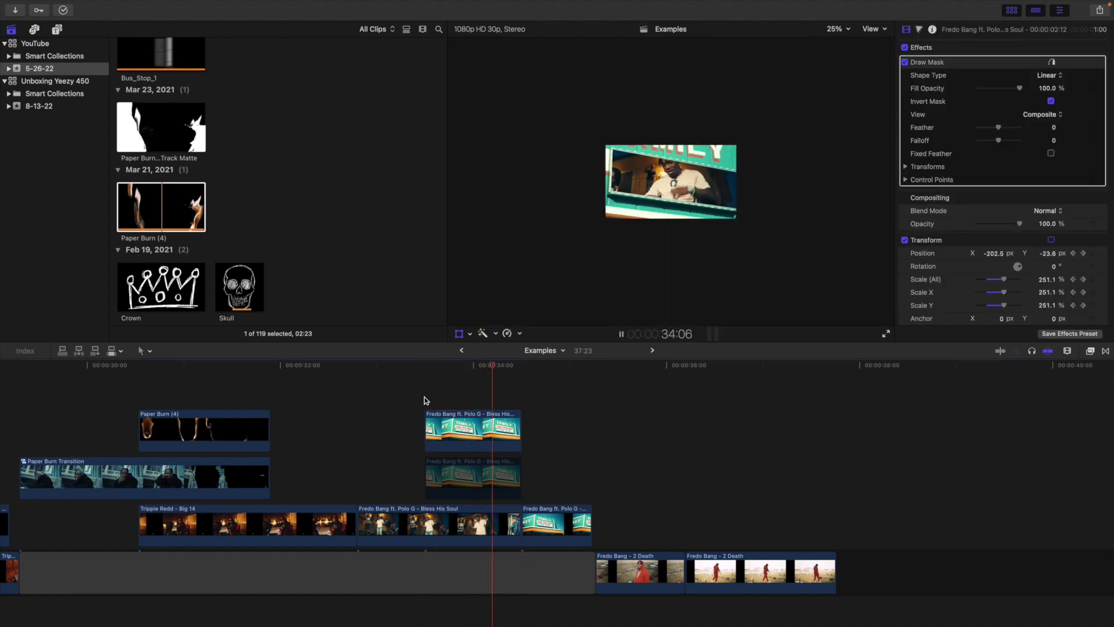
click(357, 415)
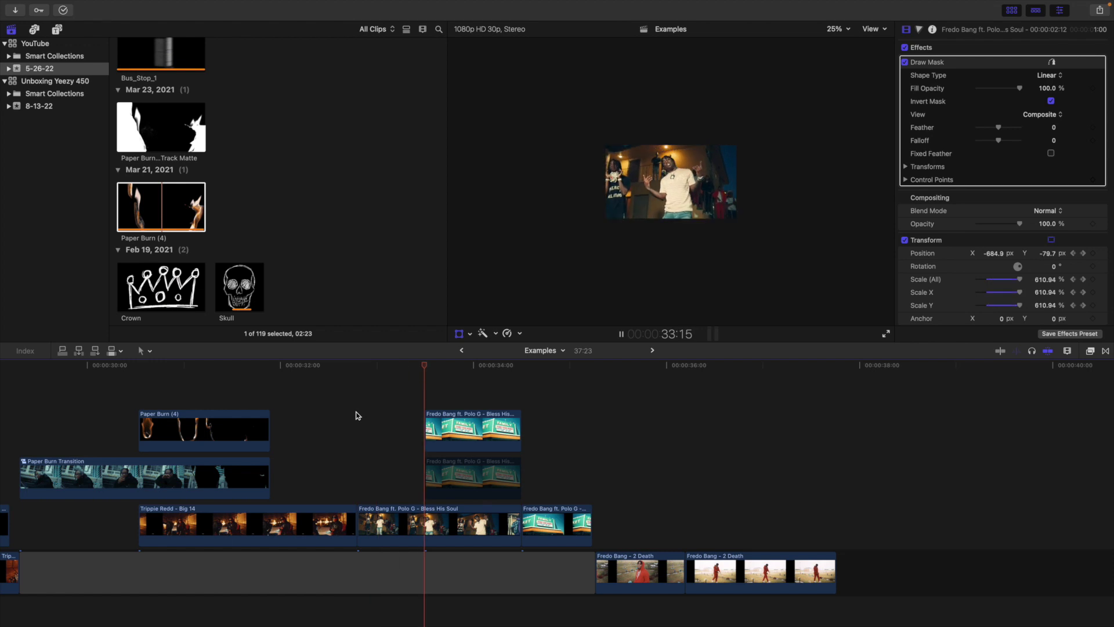
key(space)
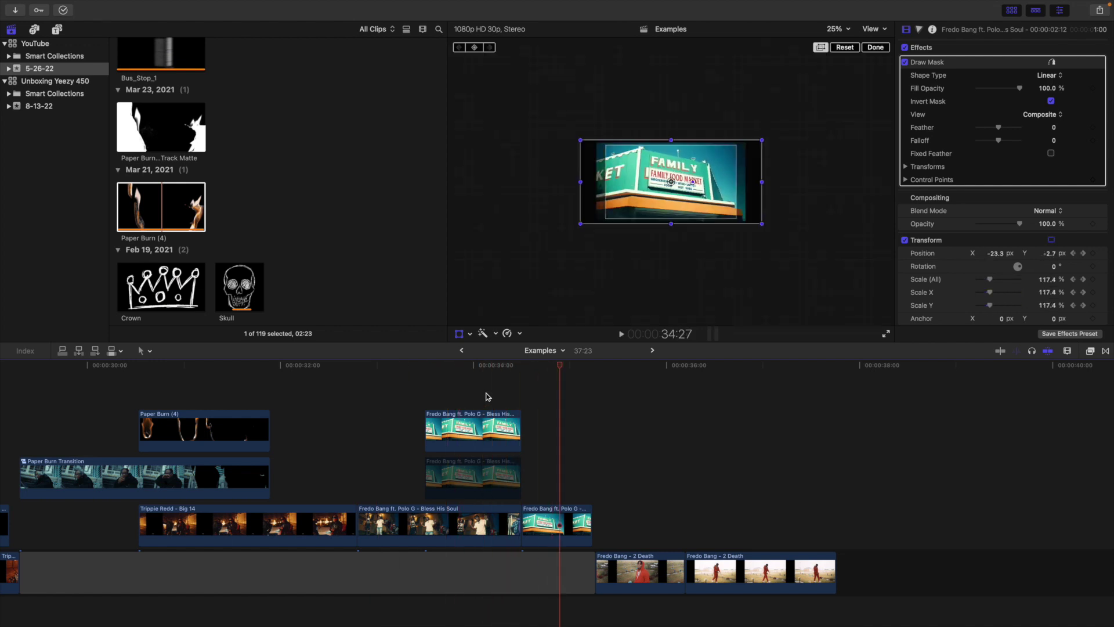
Step: Re-enable the lower freeze-frame copy holding the sign and move it below the frame to about Y -899.7 px
click(490, 393)
click(490, 480)
key(v)
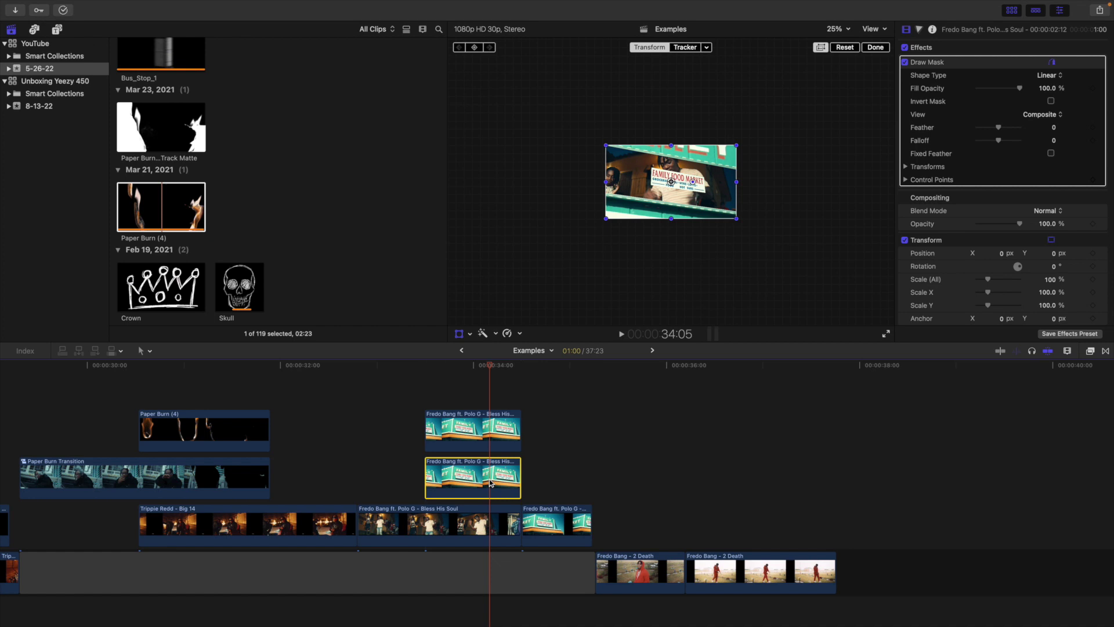
scroll(1006, 265, down, 3)
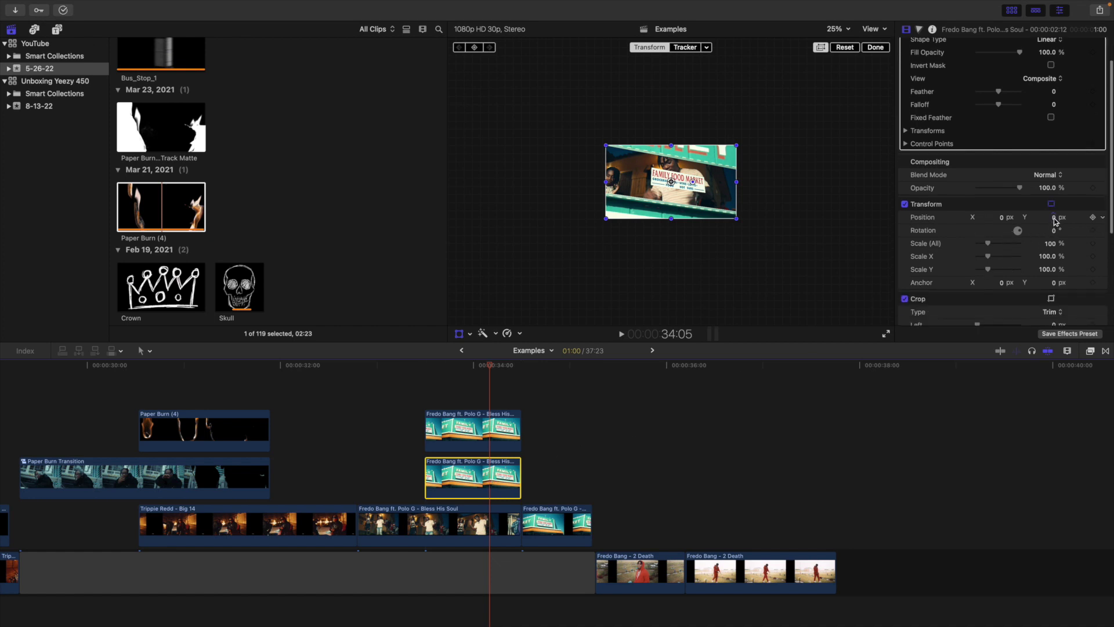
drag(1054, 218, 1053, 218)
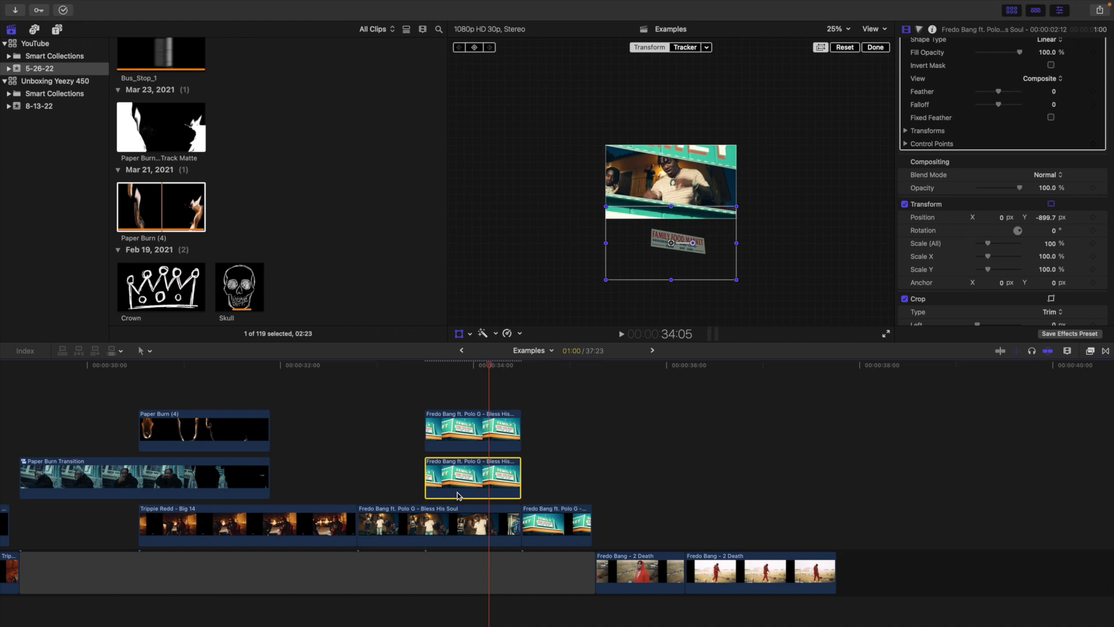
Step: Add a Position keyframe to the lower freeze frame holding the sign at 34:02
click(520, 401)
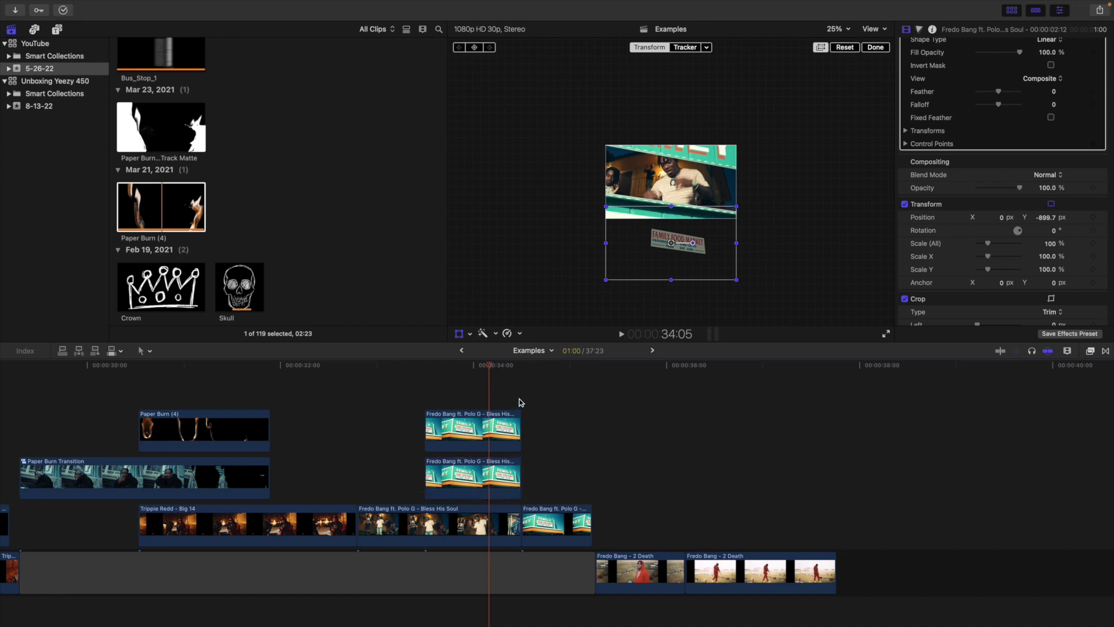
click(477, 480)
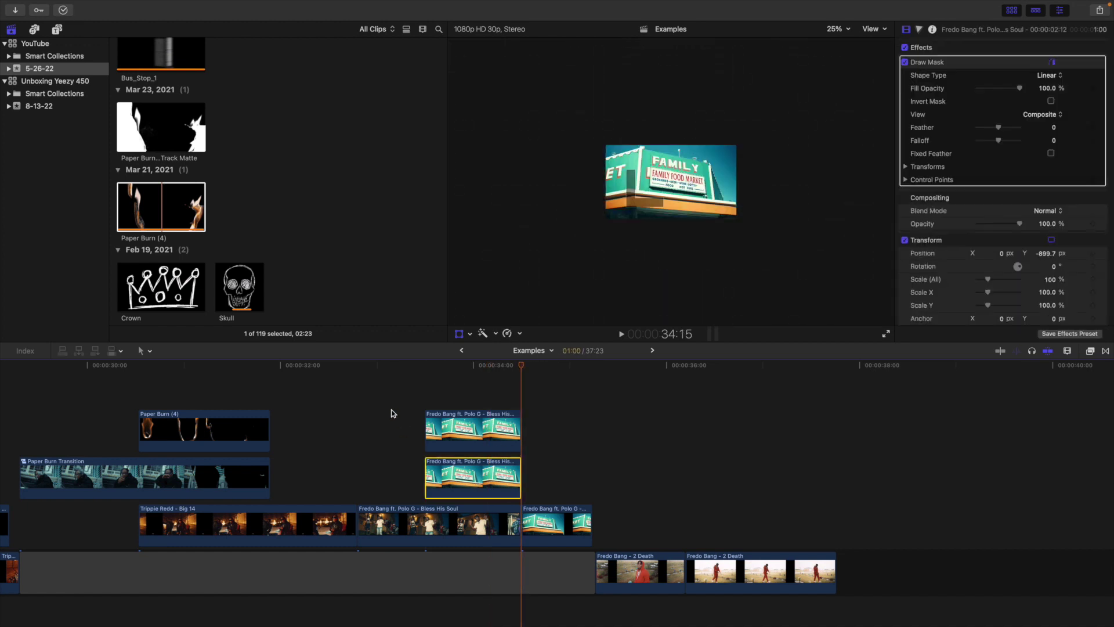
key(Left)
key(shift+t)
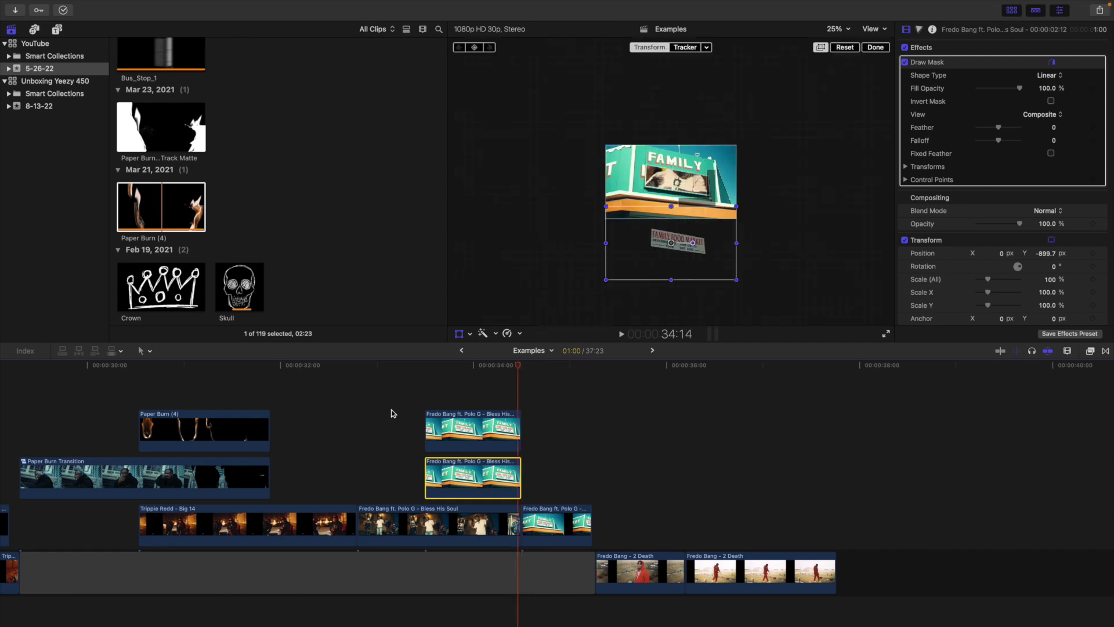
key(Left)
key(Left)
key(Left)
key(Left)
key(Left)
key(Left)
key(Left)
key(Left)
key(Left)
key(Left)
key(Left)
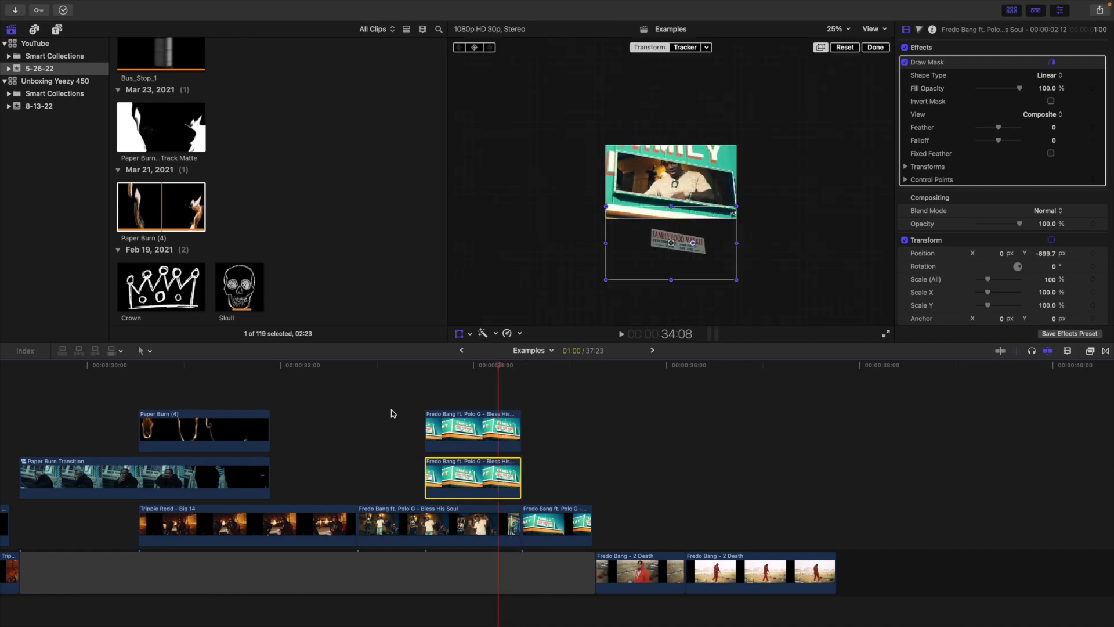
key(Left)
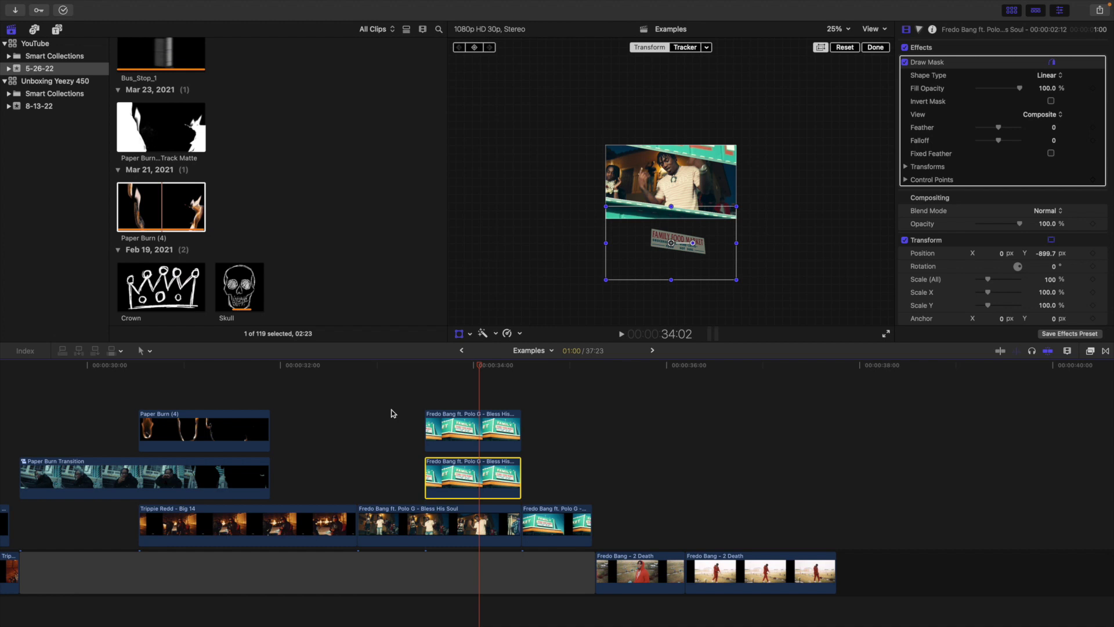
click(1091, 254)
Step: At the end of the lower freeze frame, 34:15, set its Position Y to 0 px
click(520, 399)
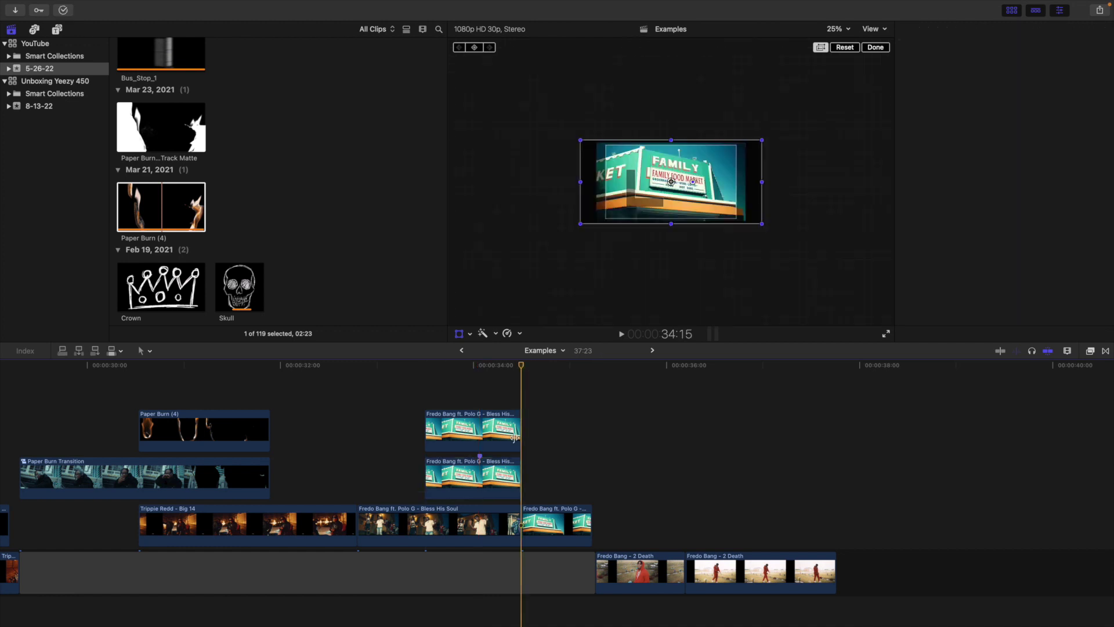
click(503, 476)
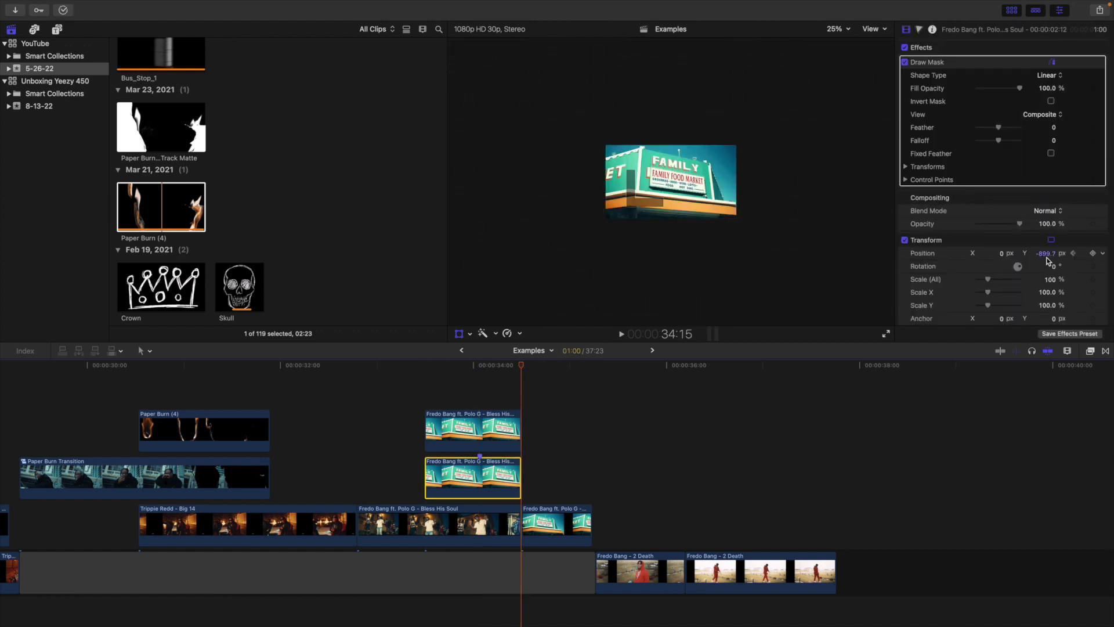
click(1046, 253)
text(0)
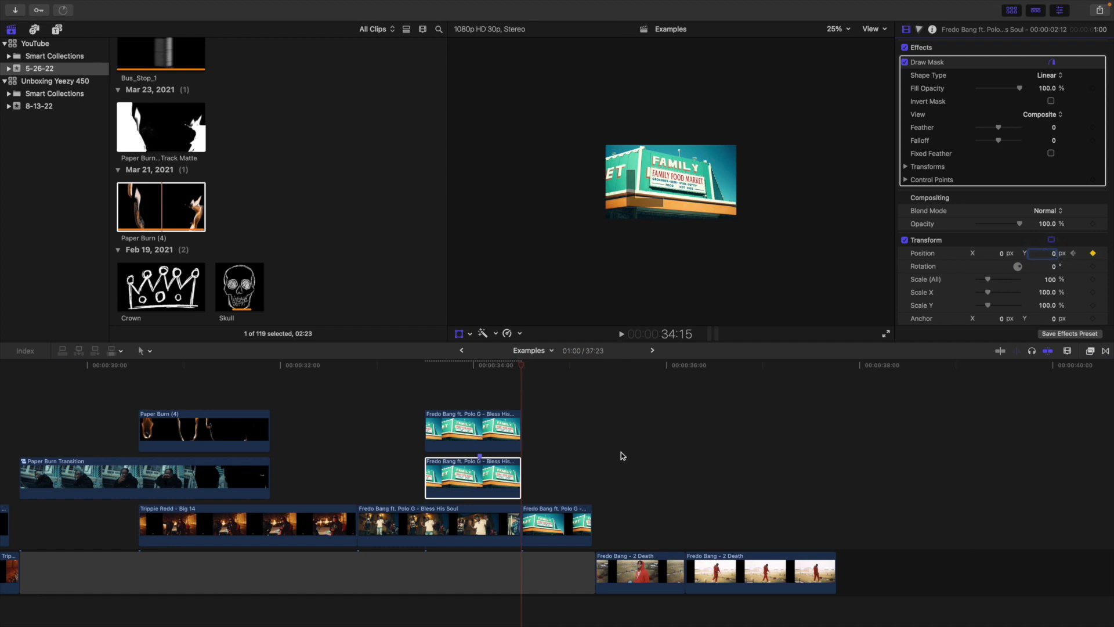
Step: Step frame by frame through the sign's upward move, and play the transition from the start of the freeze frames
click(479, 399)
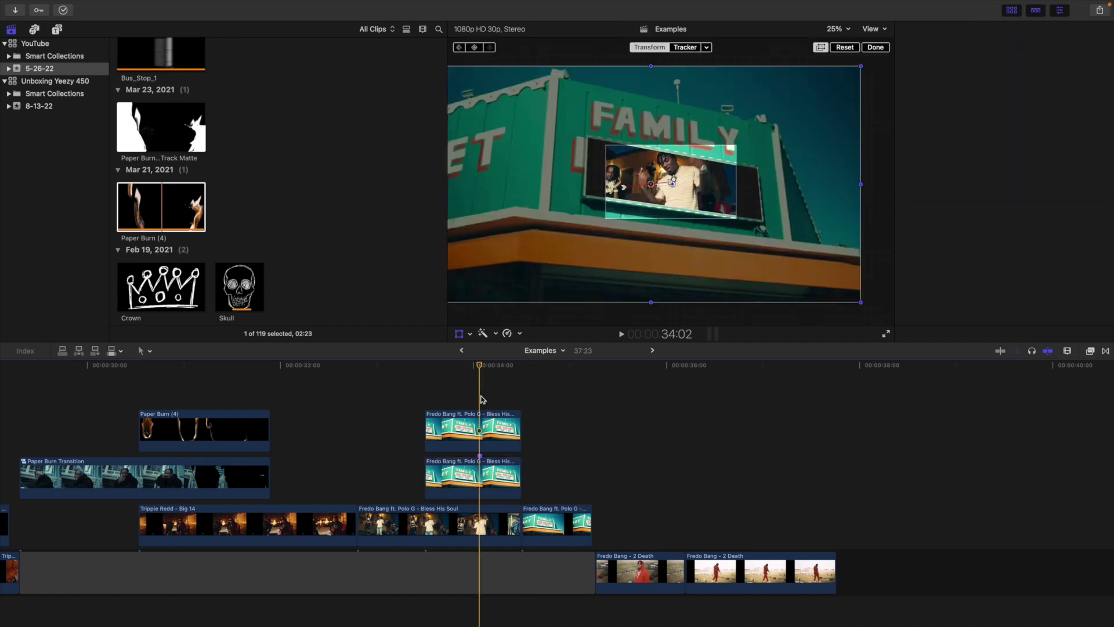
key(Right)
key(Right)
key(Right)
key(Right)
key(Right)
key(Right)
key(Right)
key(Right)
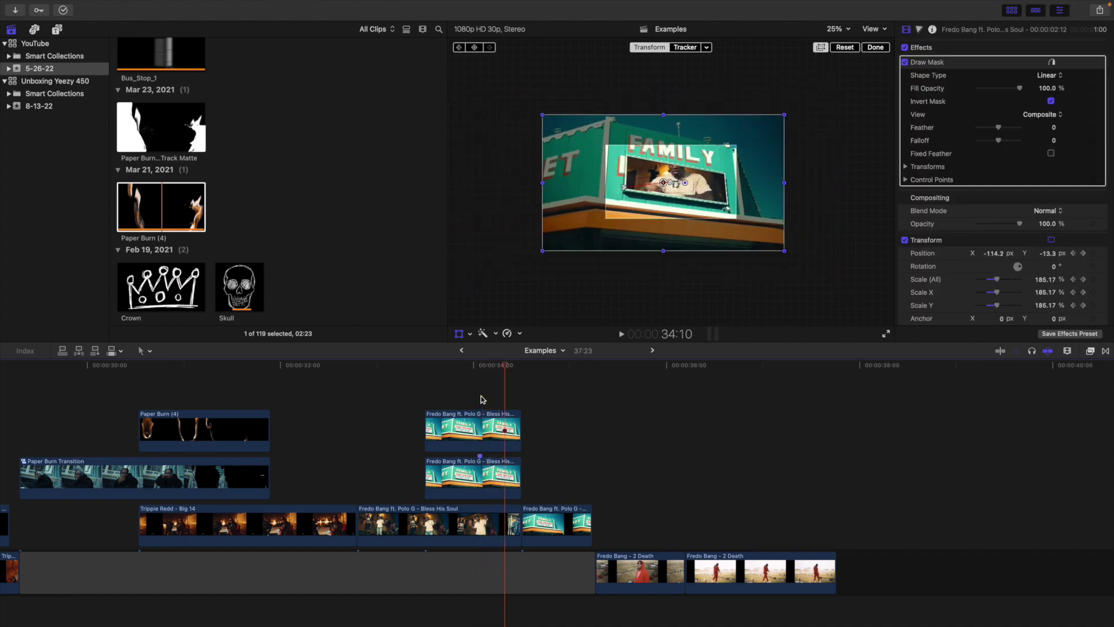
click(427, 399)
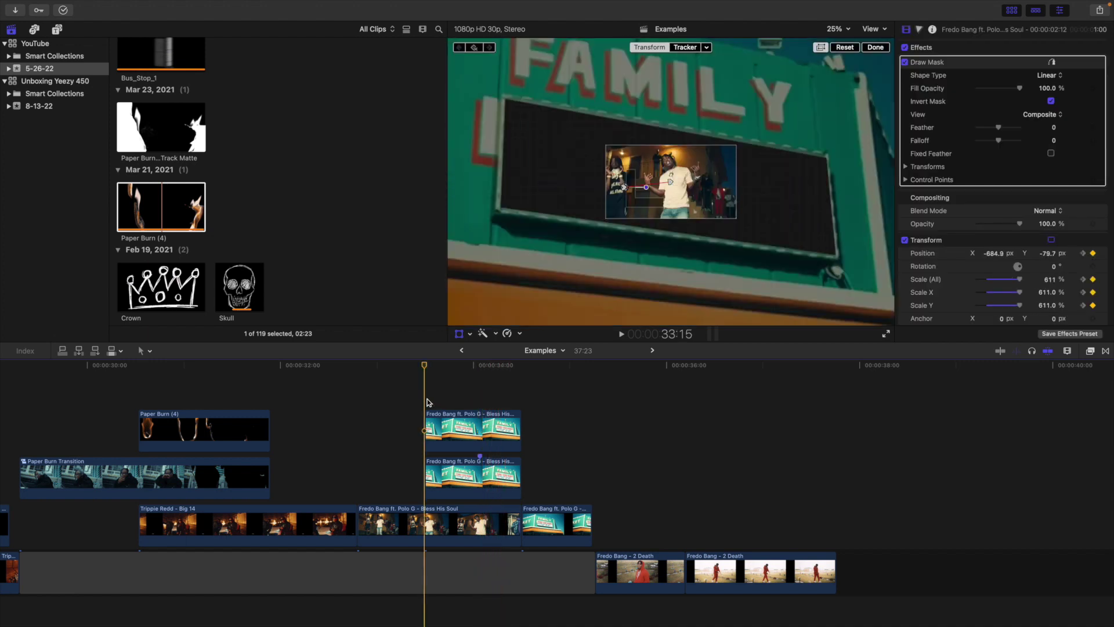
key(space)
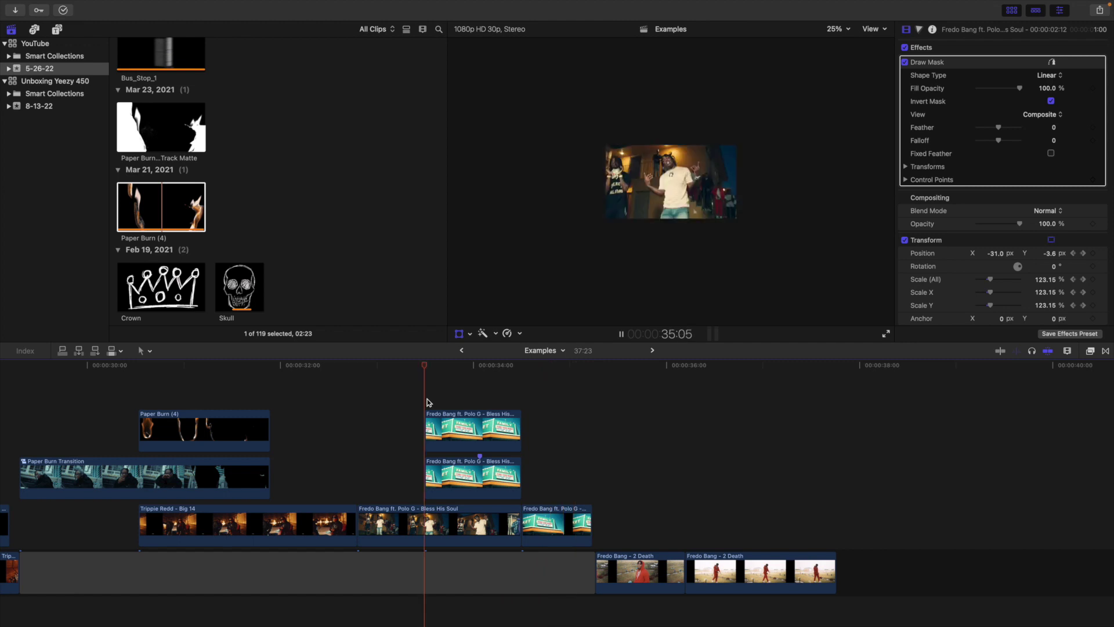
key(space)
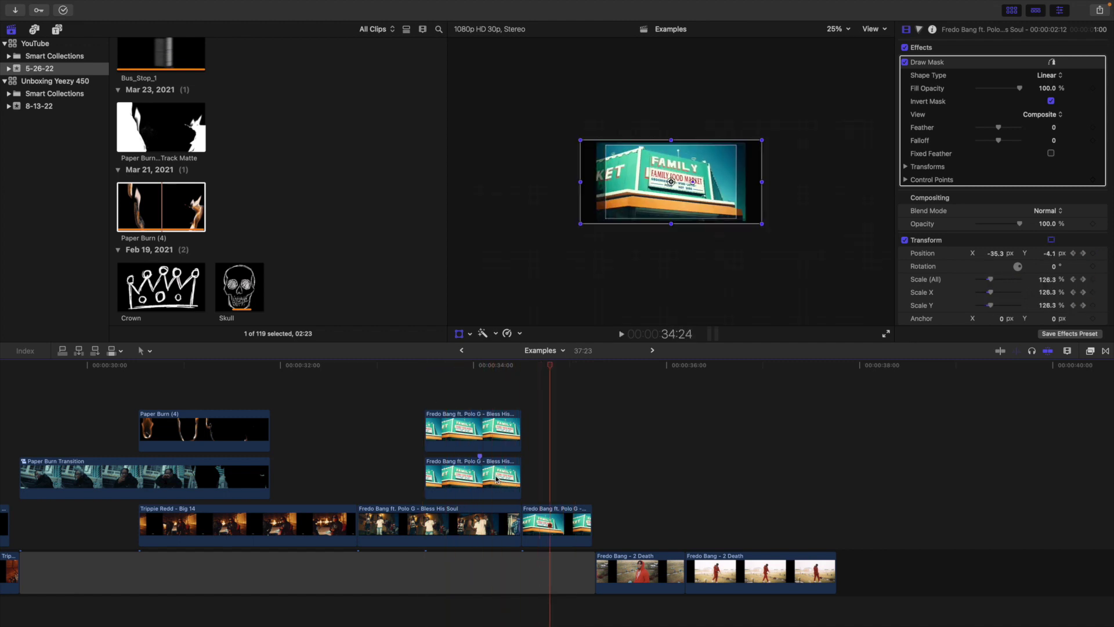
Step: In the lower freeze frame's video animation, move its first Transform keyframe to 01:00:00:15, and hide the animation again
click(497, 478)
right_click(493, 475)
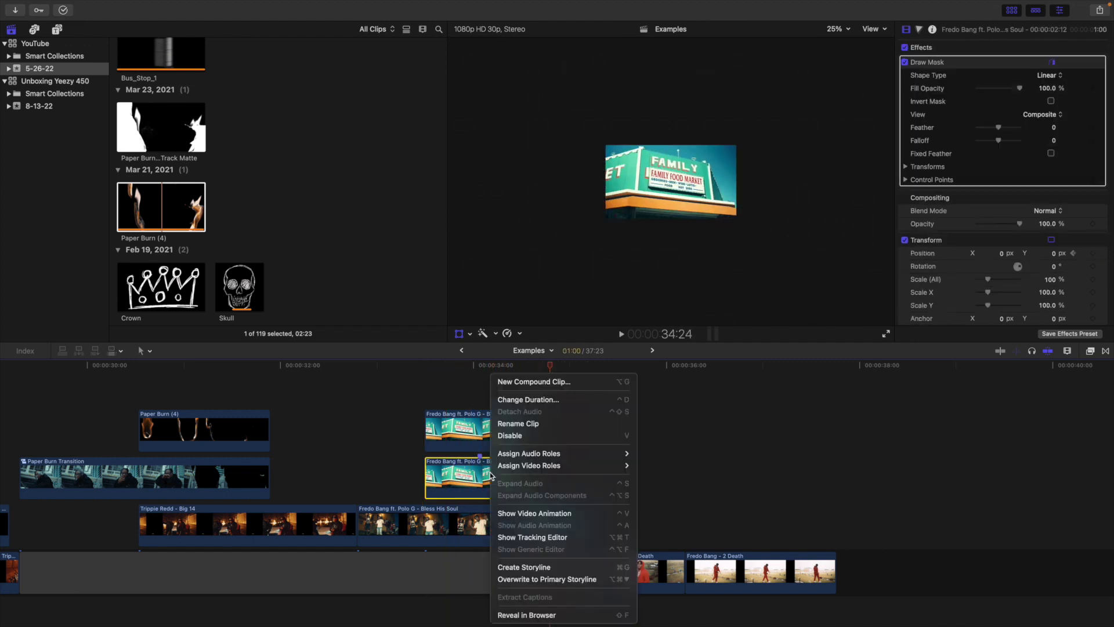
click(525, 514)
alt+click(478, 411)
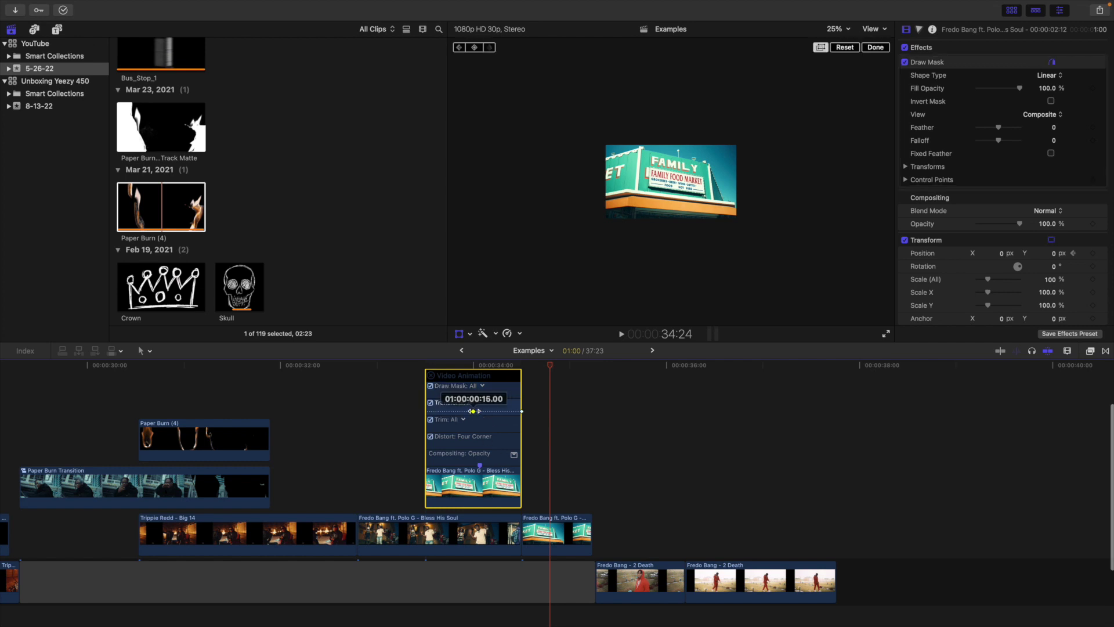
right_click(480, 492)
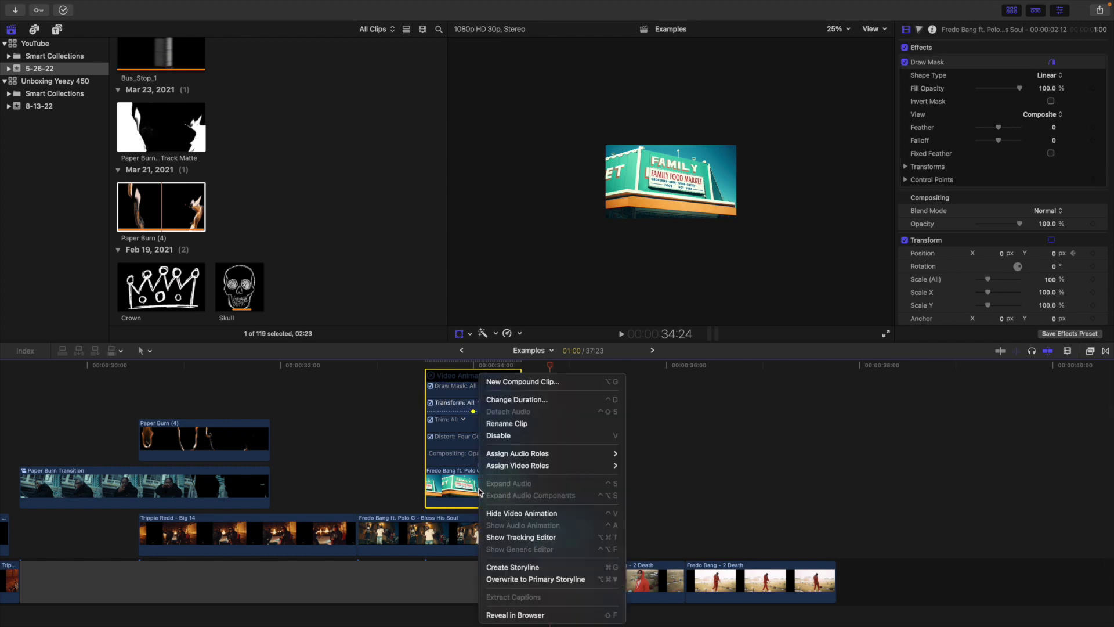
click(498, 513)
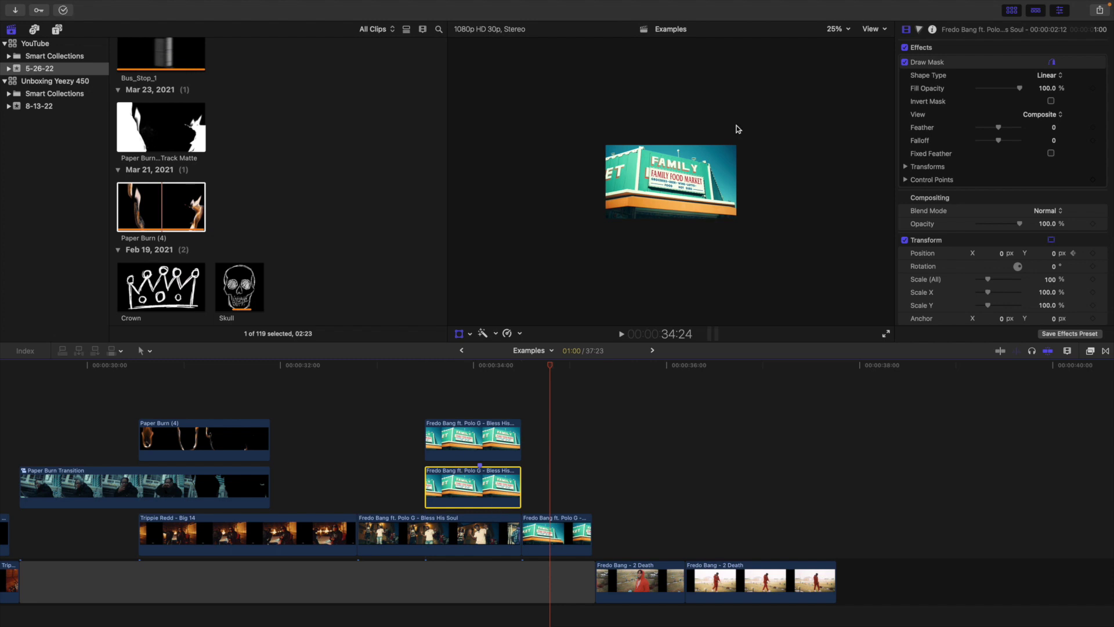
Step: Fit the picture to the viewer and play the sign transition from the start of the freeze frames at 33:15
click(836, 29)
click(845, 40)
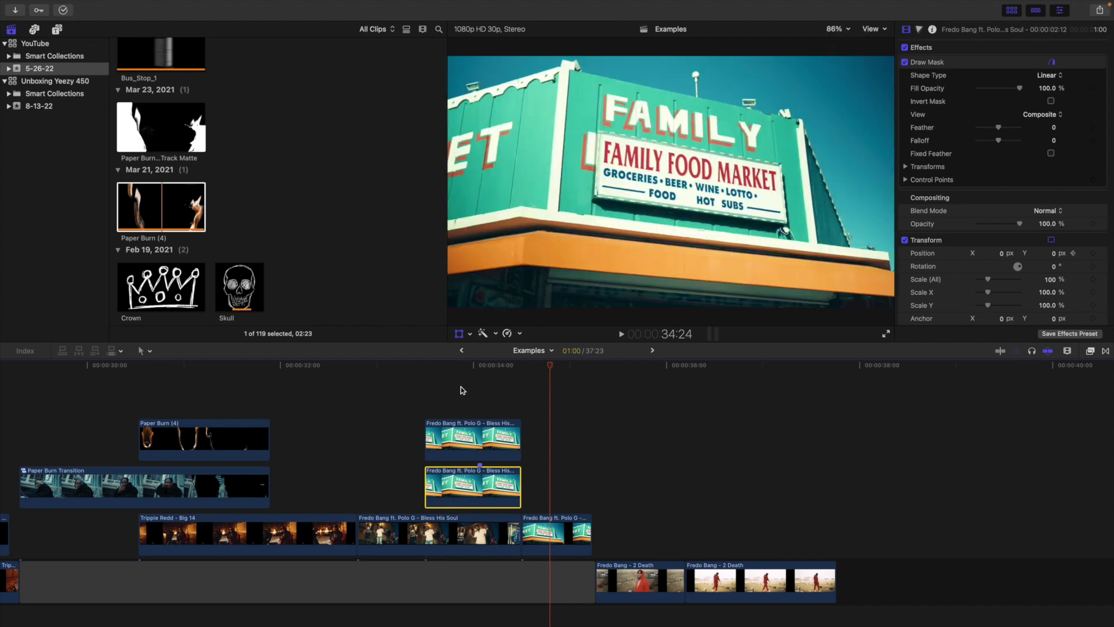
click(426, 403)
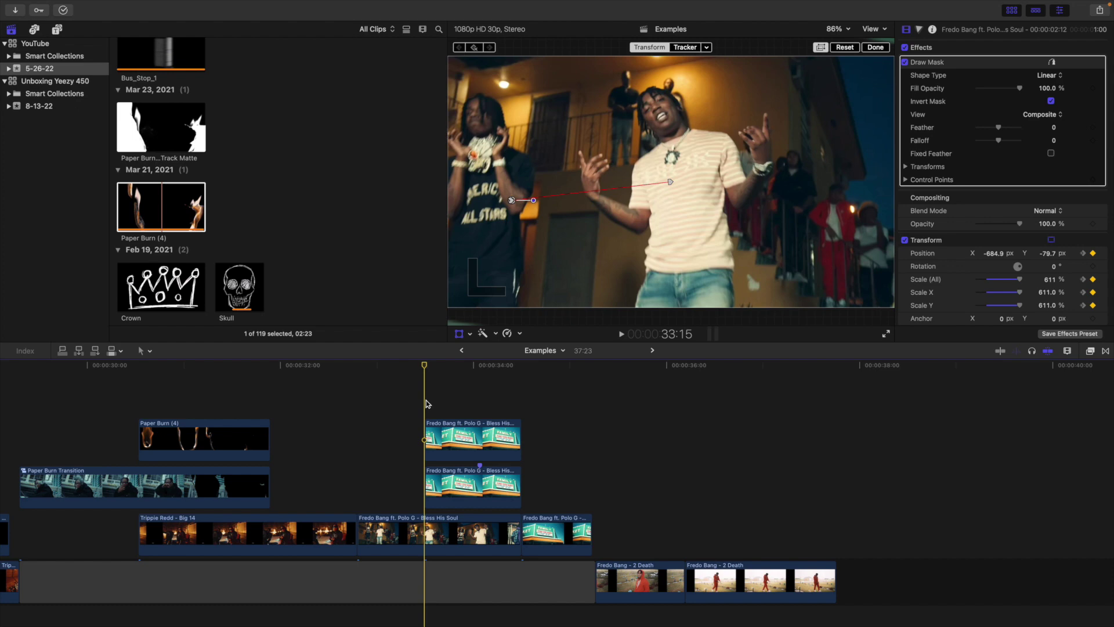
key(space)
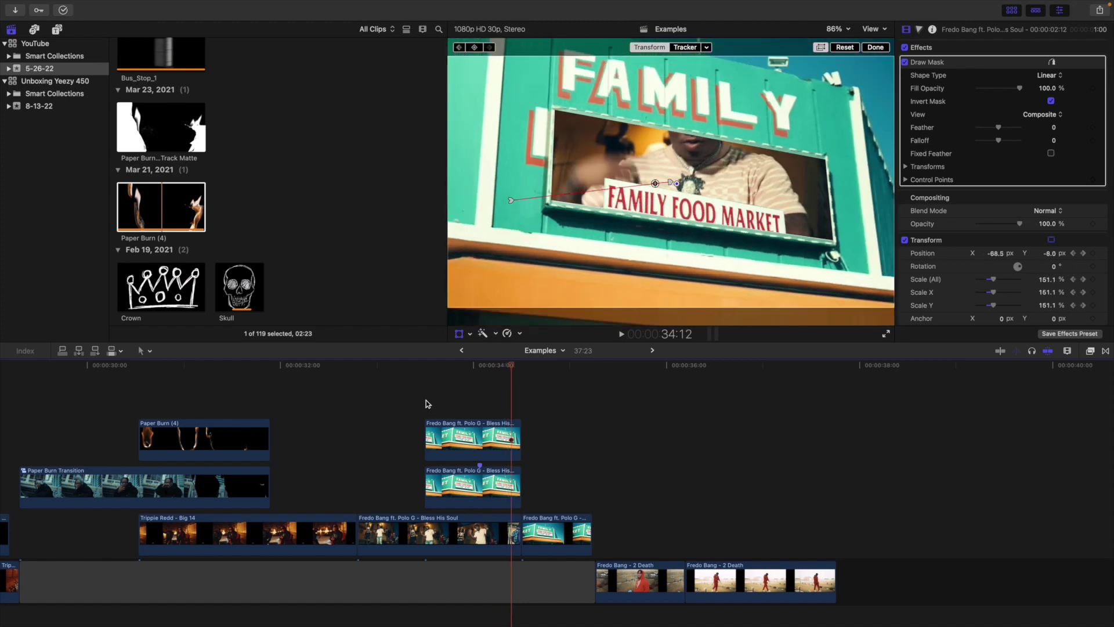
Step: Close the on-screen Transform controls and replay the transition from the start of the Bless His Soul clip at 32:24
click(356, 456)
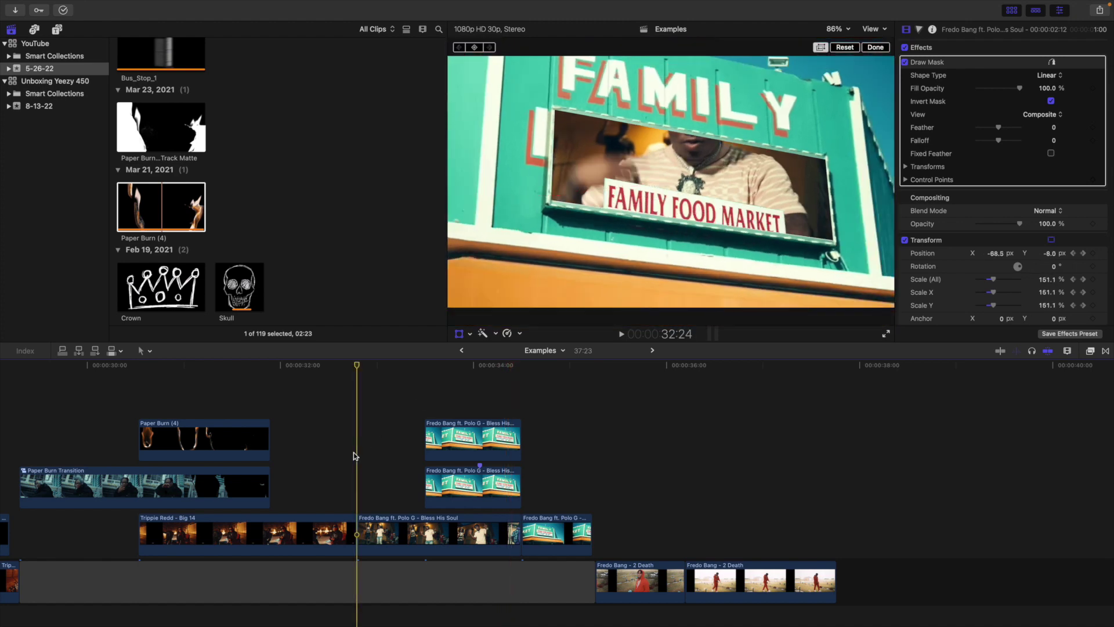
click(876, 48)
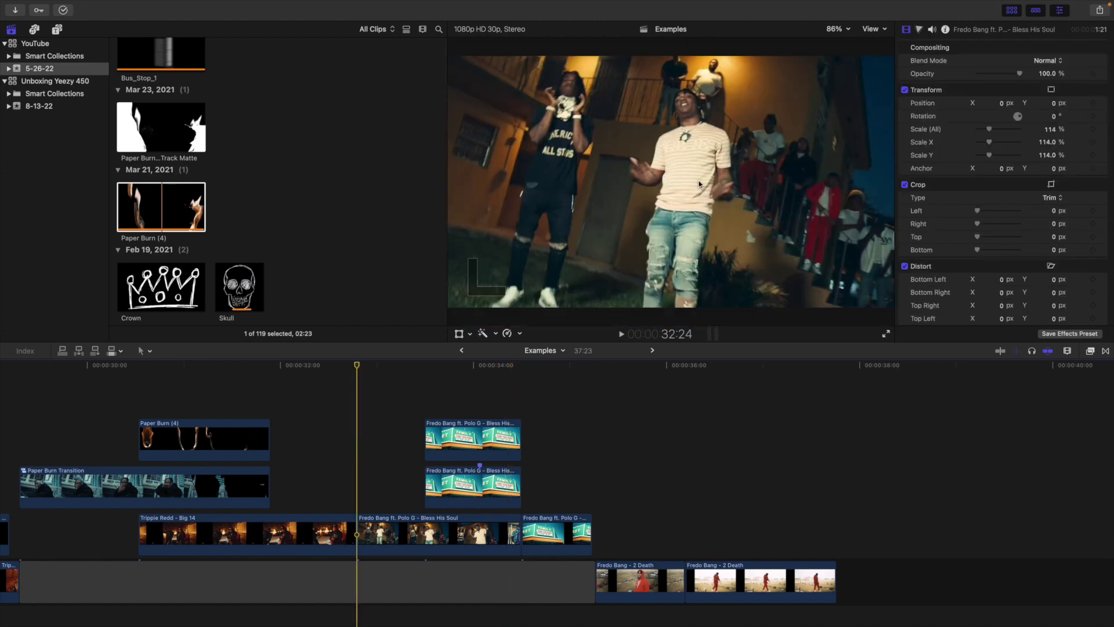
key(space)
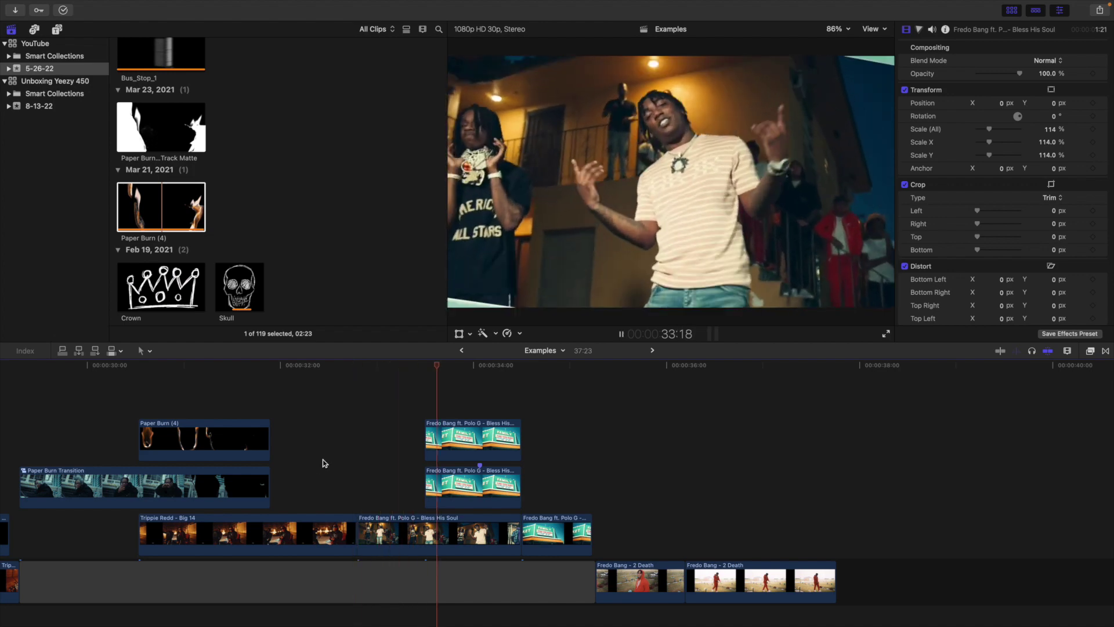
click(323, 463)
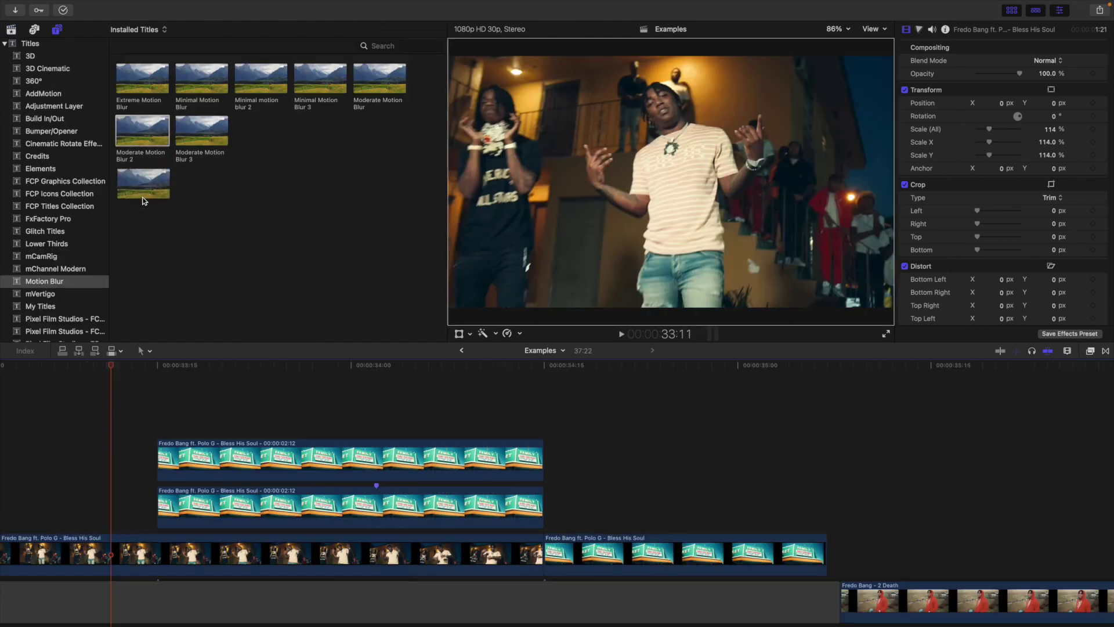
Step: Place the Moderate Motion Blur 2 title above the freeze frames from 33:15 and trim its end to match theirs at 34:15
drag(143, 132, 162, 409)
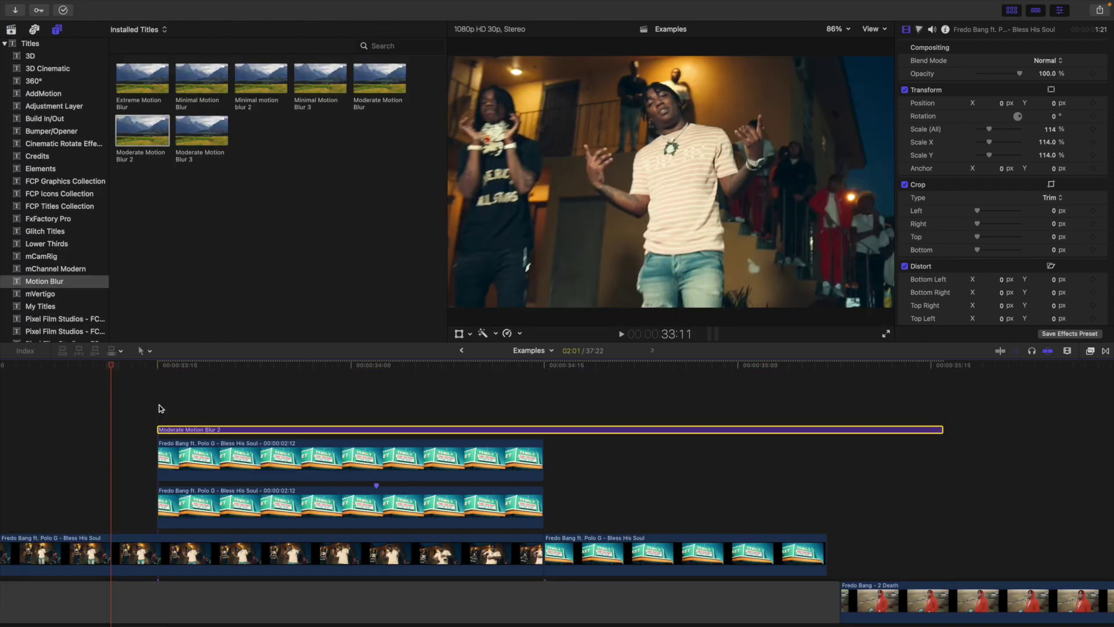
click(547, 429)
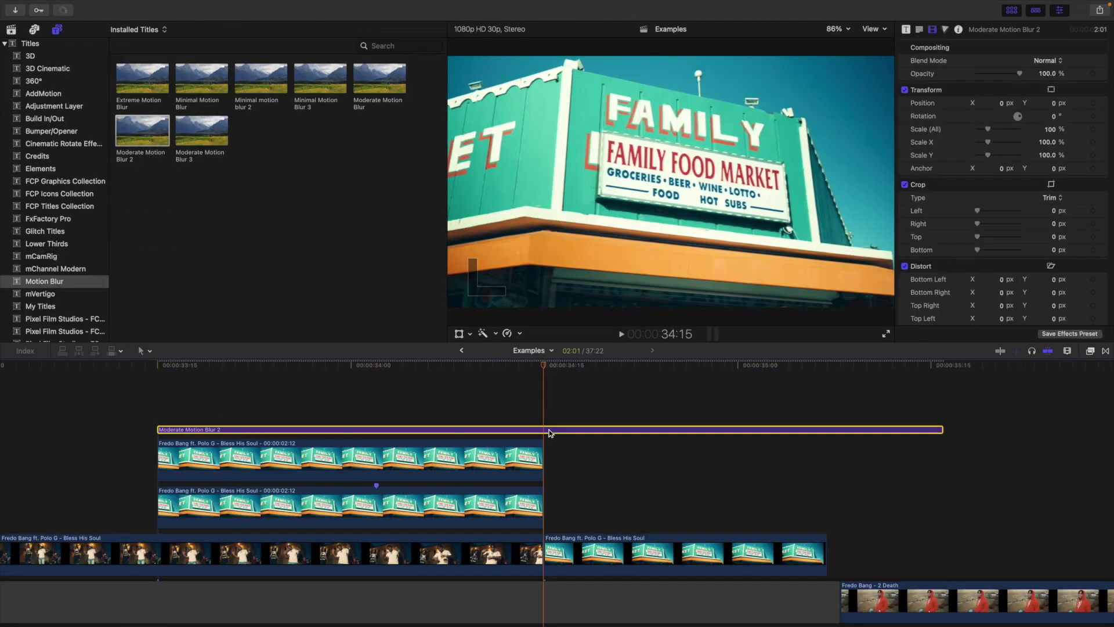
key(alt+bracketright)
Step: Disable and re-enable the Moderate Motion Blur 2 title to compare the zoom-out with and without blur
click(377, 403)
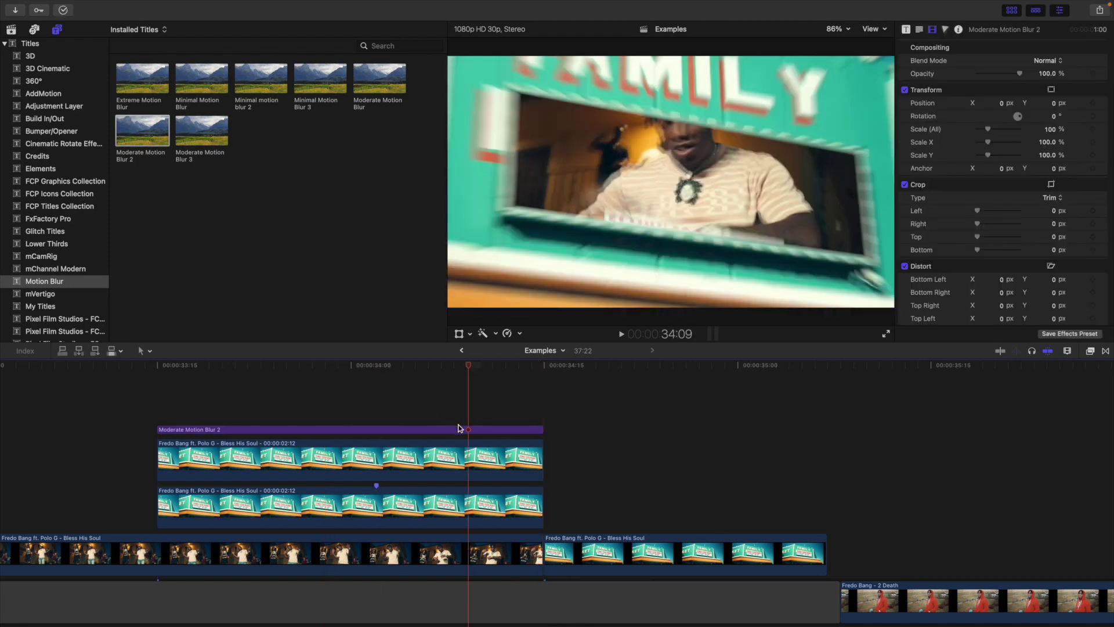
click(467, 430)
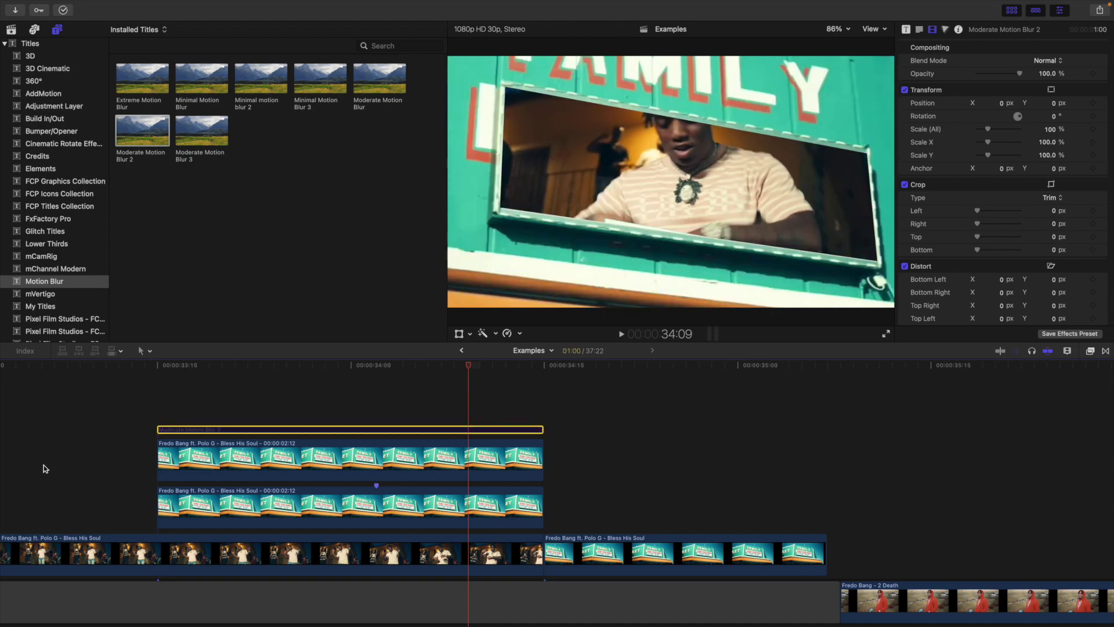
click(59, 464)
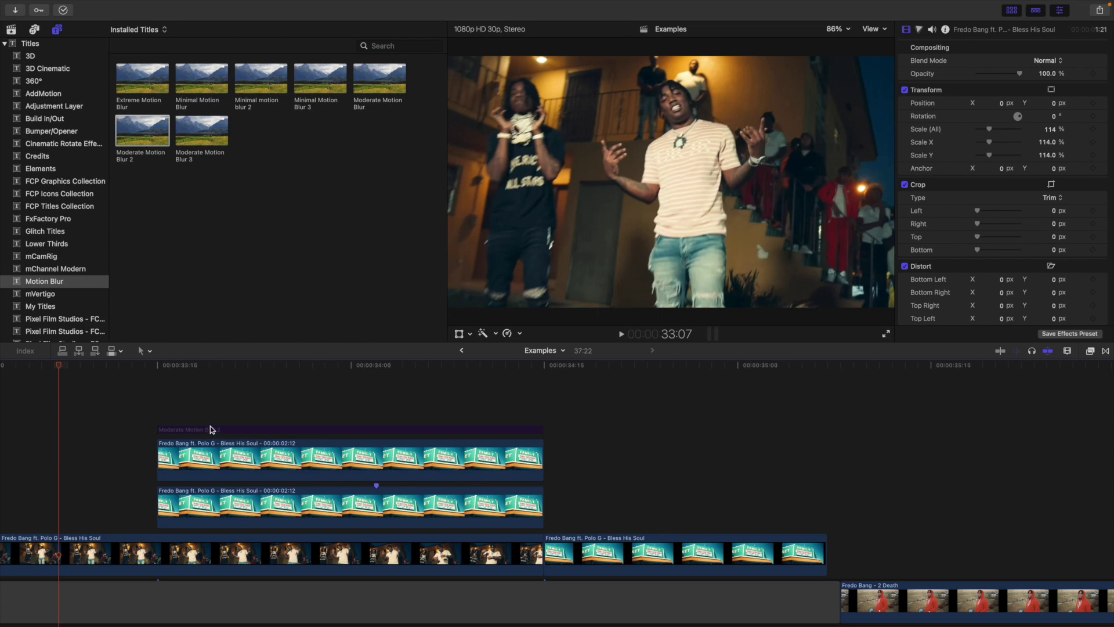
click(210, 430)
Step: Play the sign transition twice with motion blur, starting at about 33:06
click(51, 457)
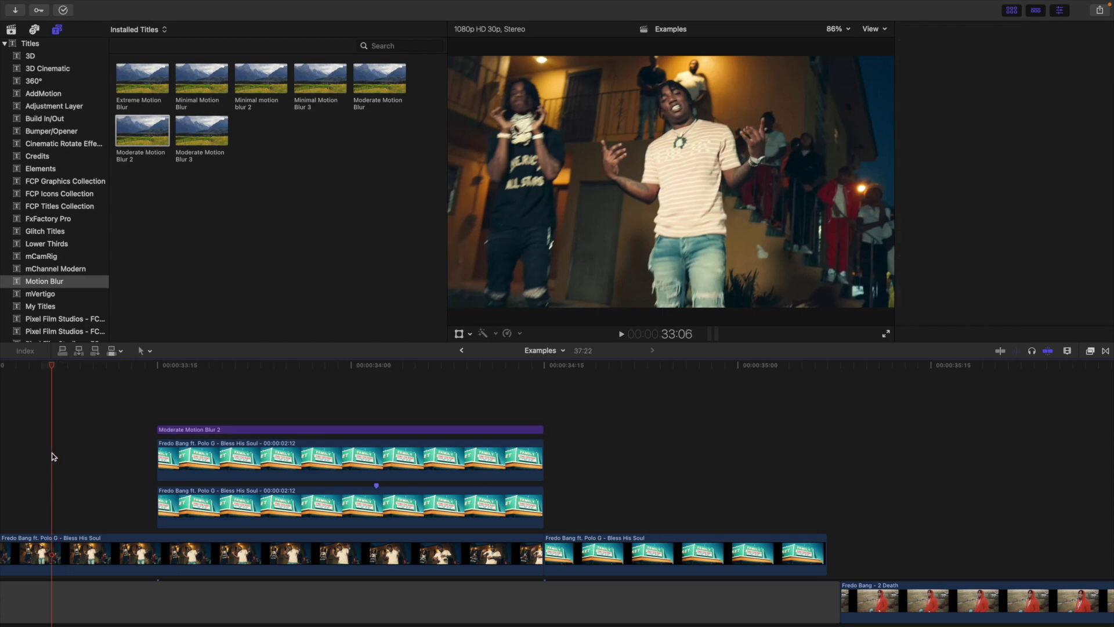
key(space)
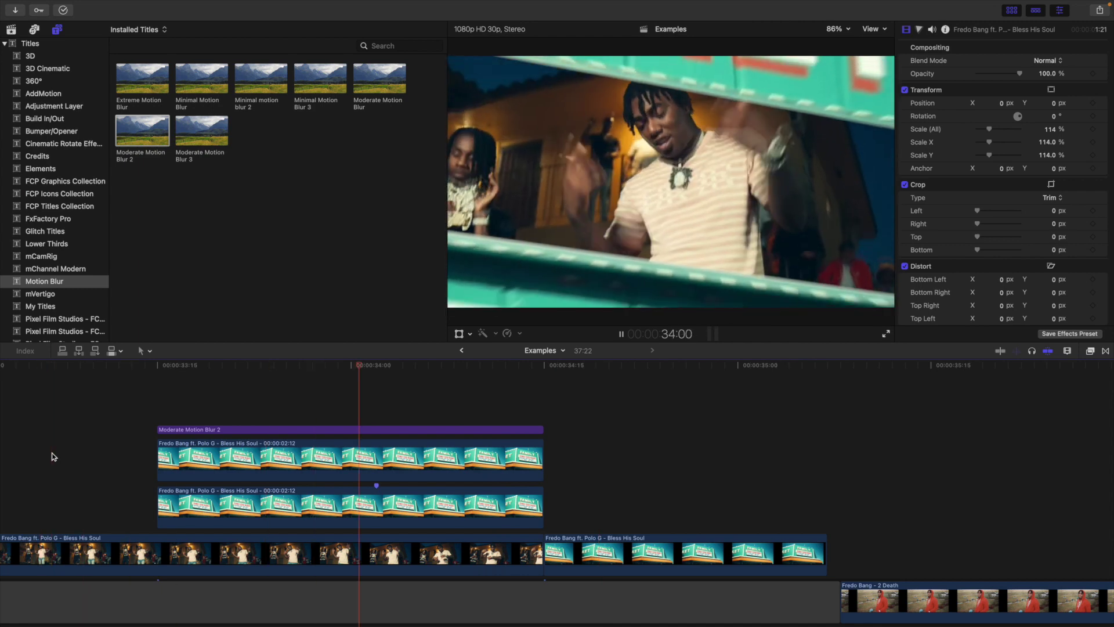
key(space)
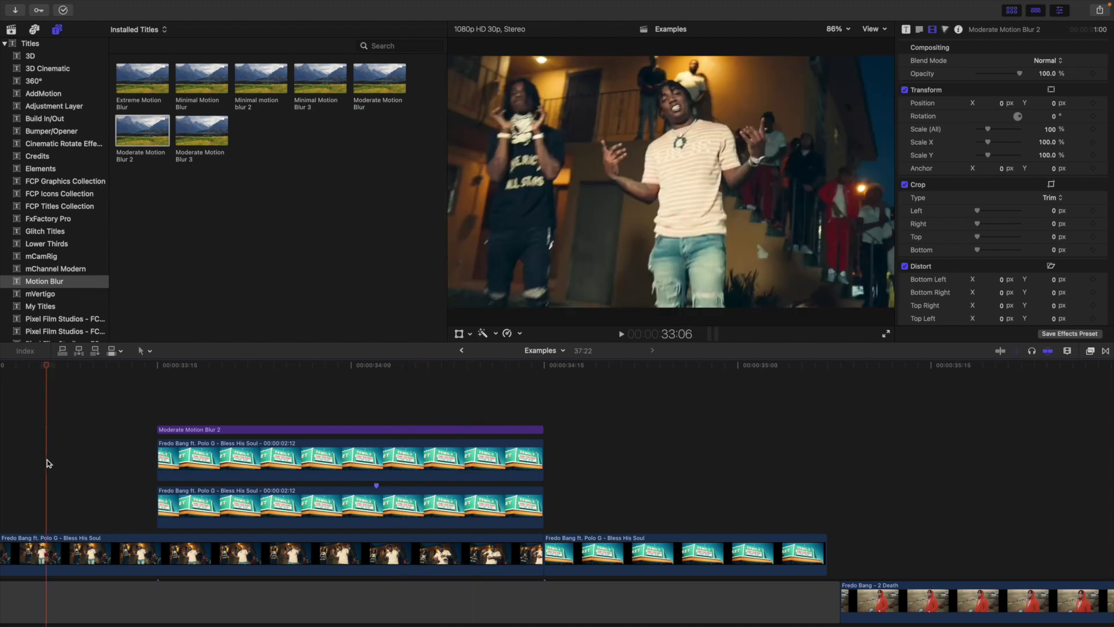
key(space)
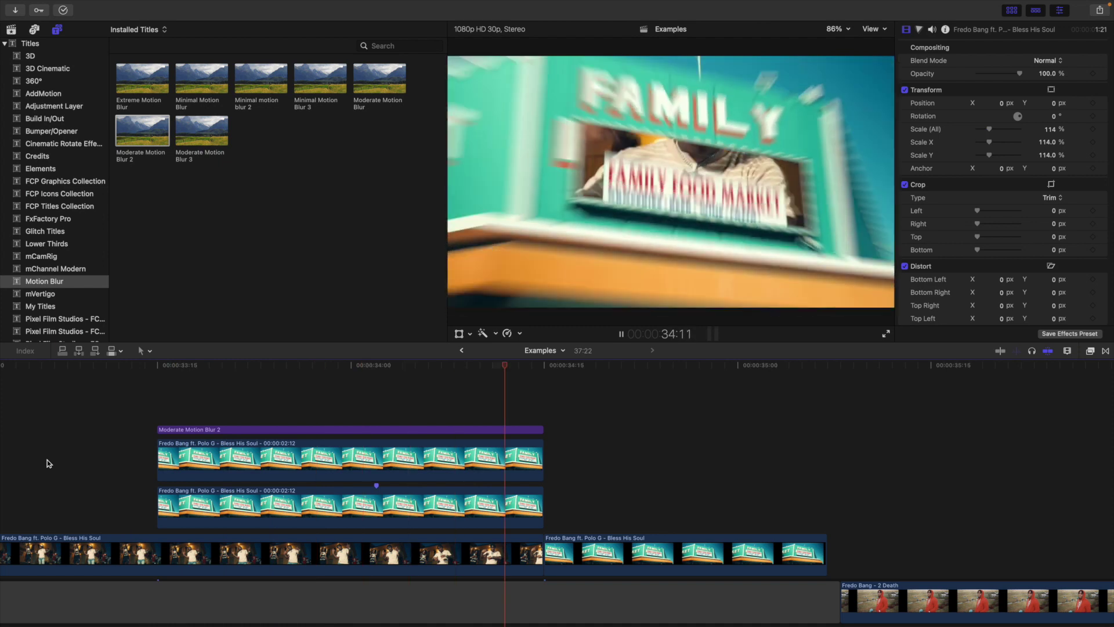
key(space)
click(47, 459)
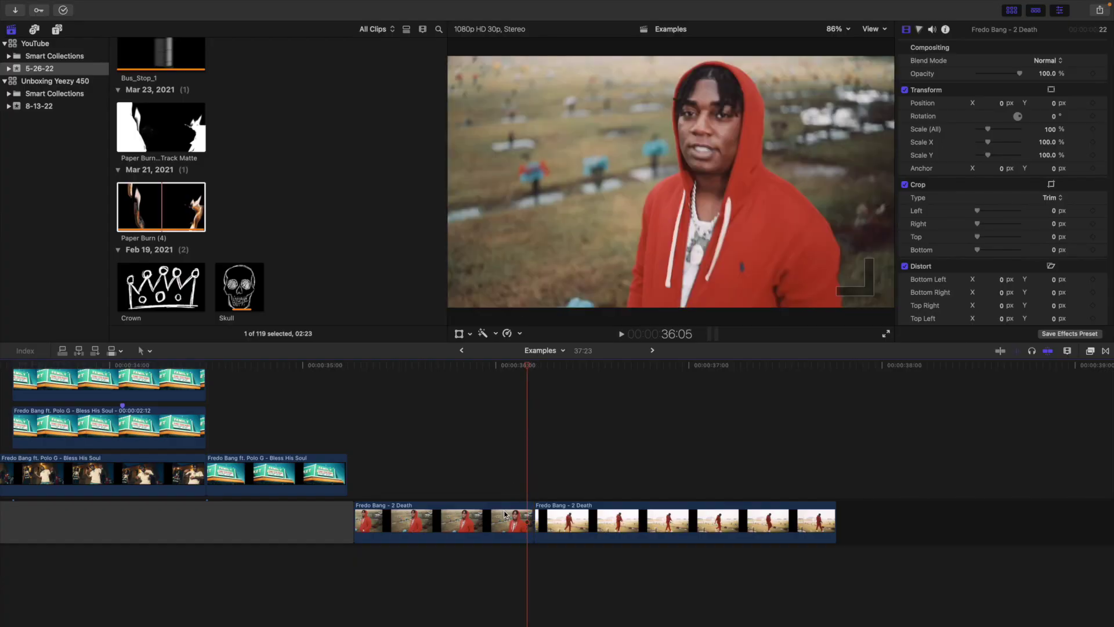
Step: Insert a 4-second freeze frame at 36:05, at the end of the first Fredo Bang - 2 Death clip
click(505, 514)
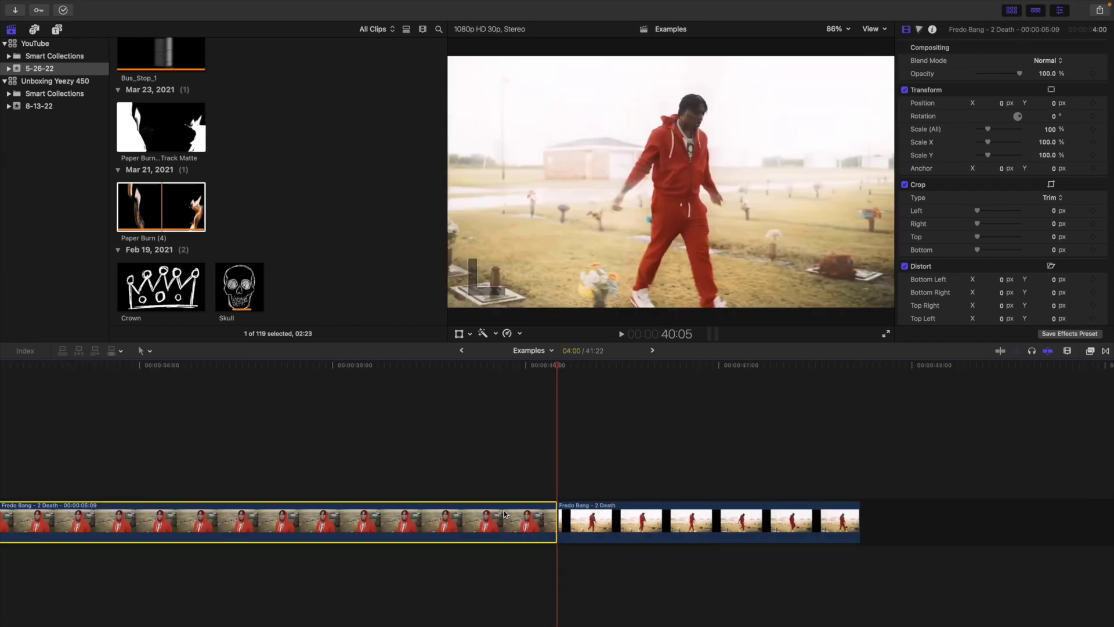
Step: Set the freeze frame's duration to 1:00 and lift it above the start of the second Fredo Bang - 2 Death clip
key(ctrl+d)
text(100)
key(Return)
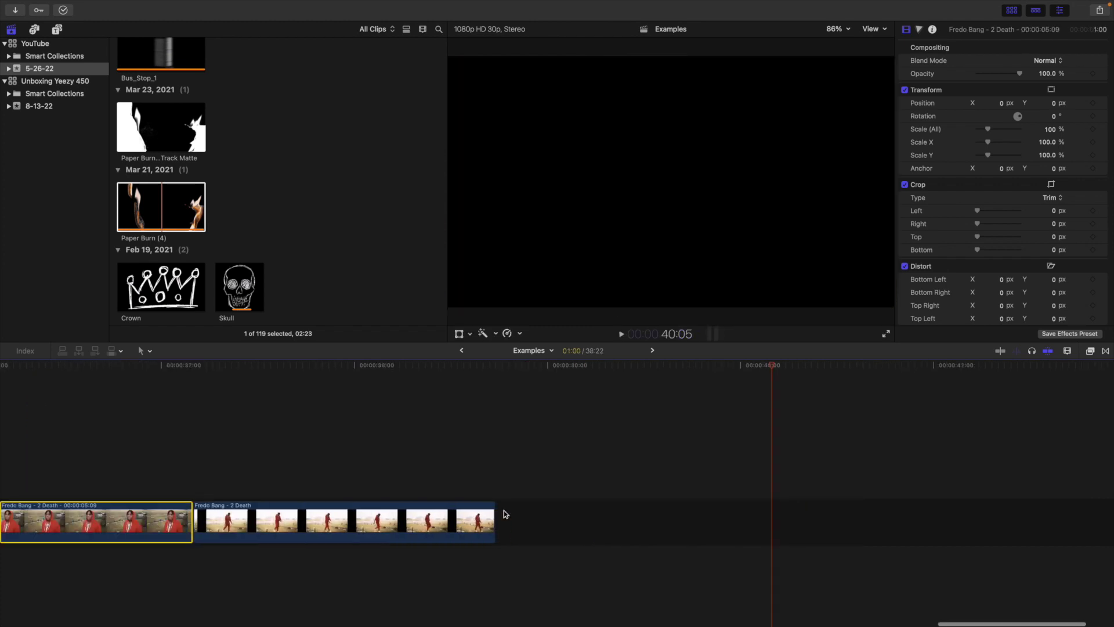
scroll(505, 514, left, 10)
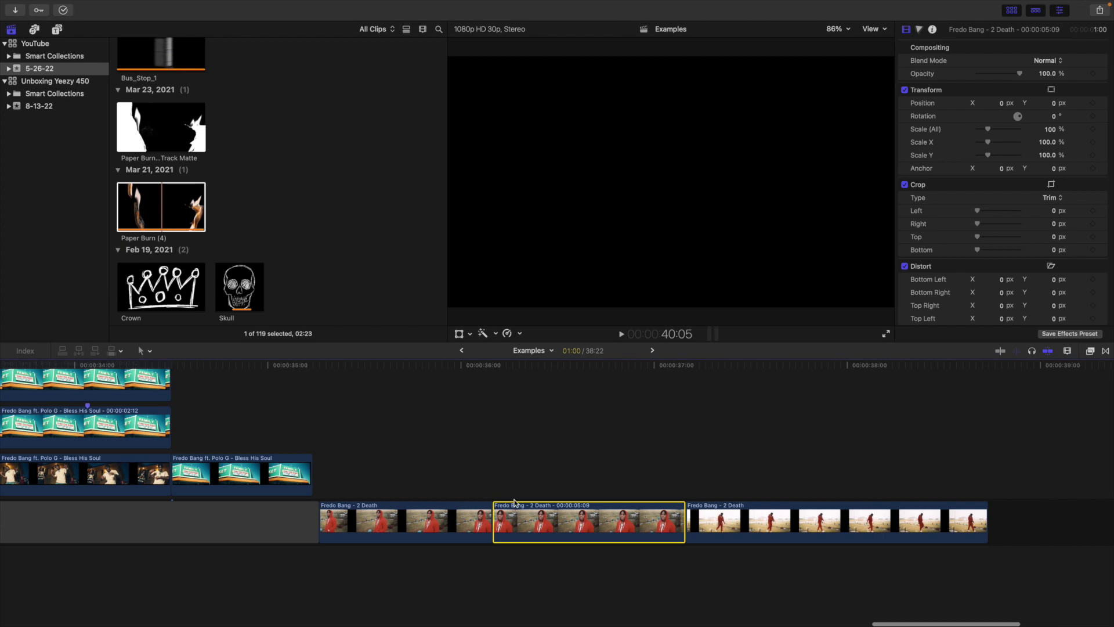
drag(514, 502, 513, 471)
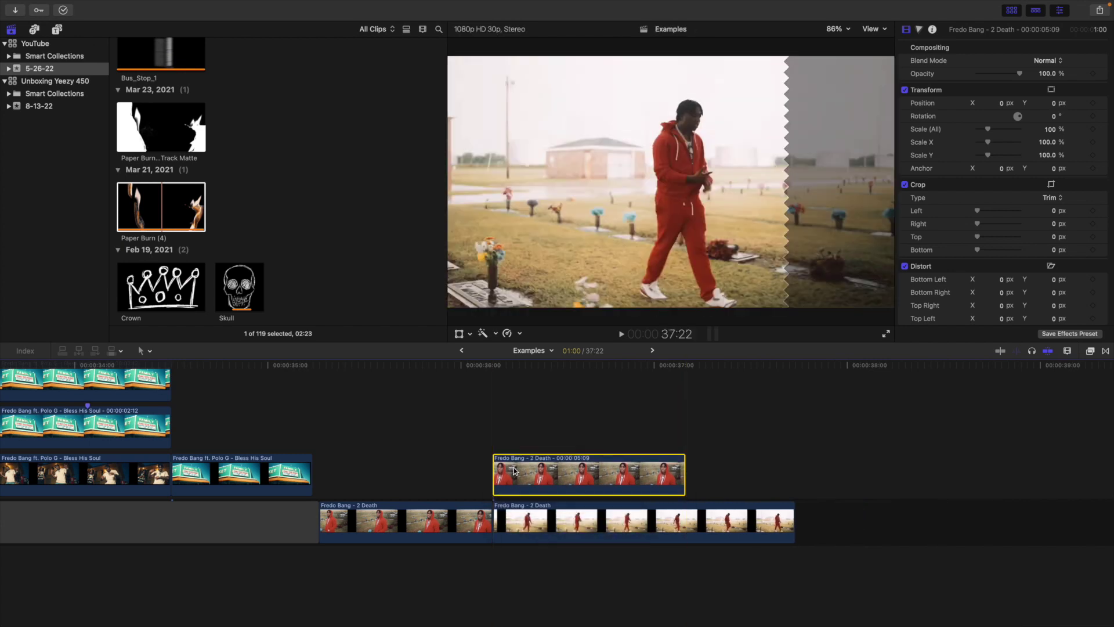
Step: Play the first Fredo Bang - 2 Death clip from its start toward the raised freeze frame
click(319, 443)
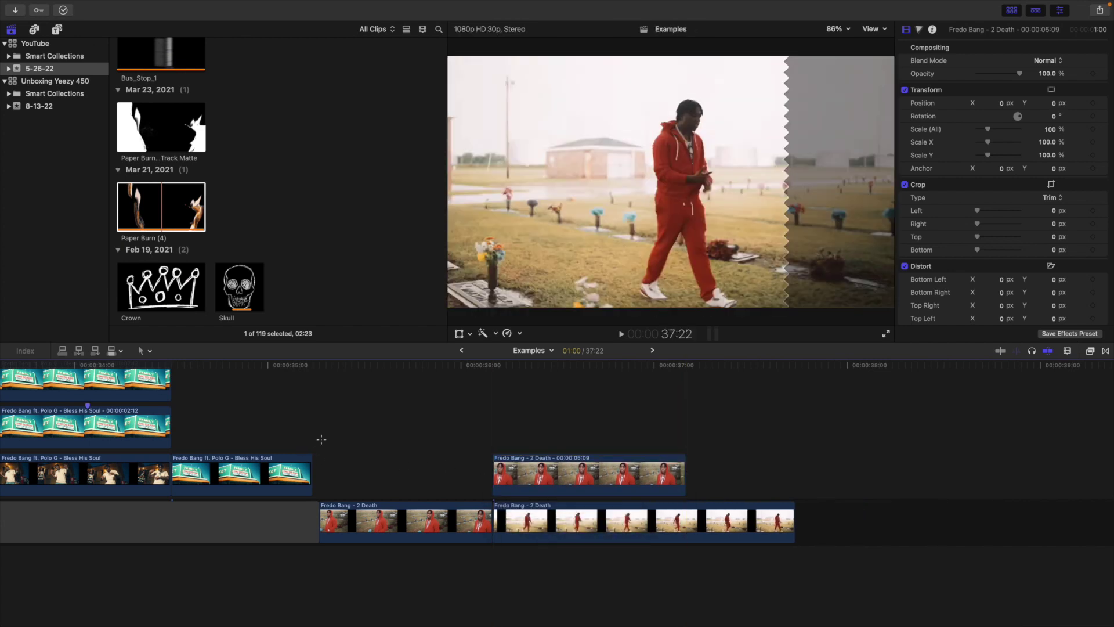
key(space)
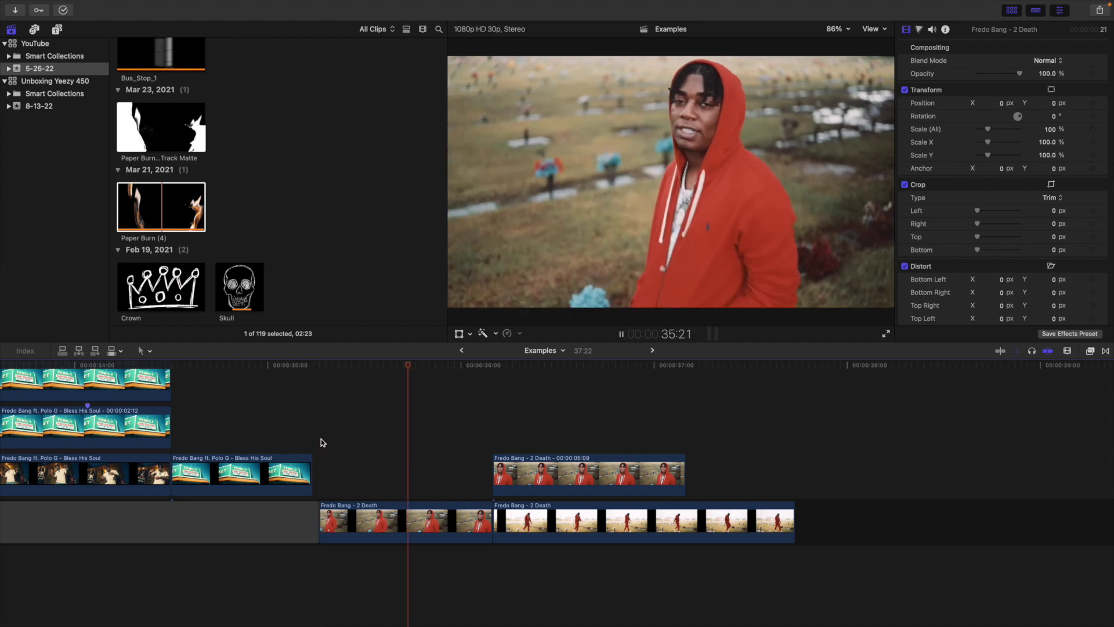
click(322, 440)
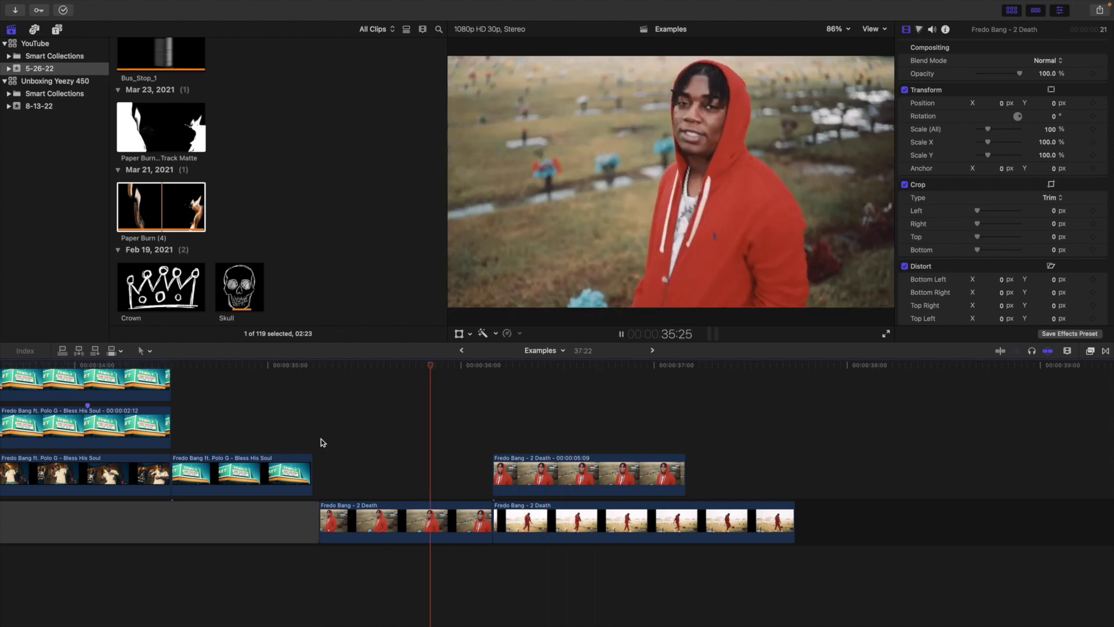
key(space)
Step: Apply the Draw Mask effect to the raised freeze frame, with the playhead parked on it at 36:16
click(567, 447)
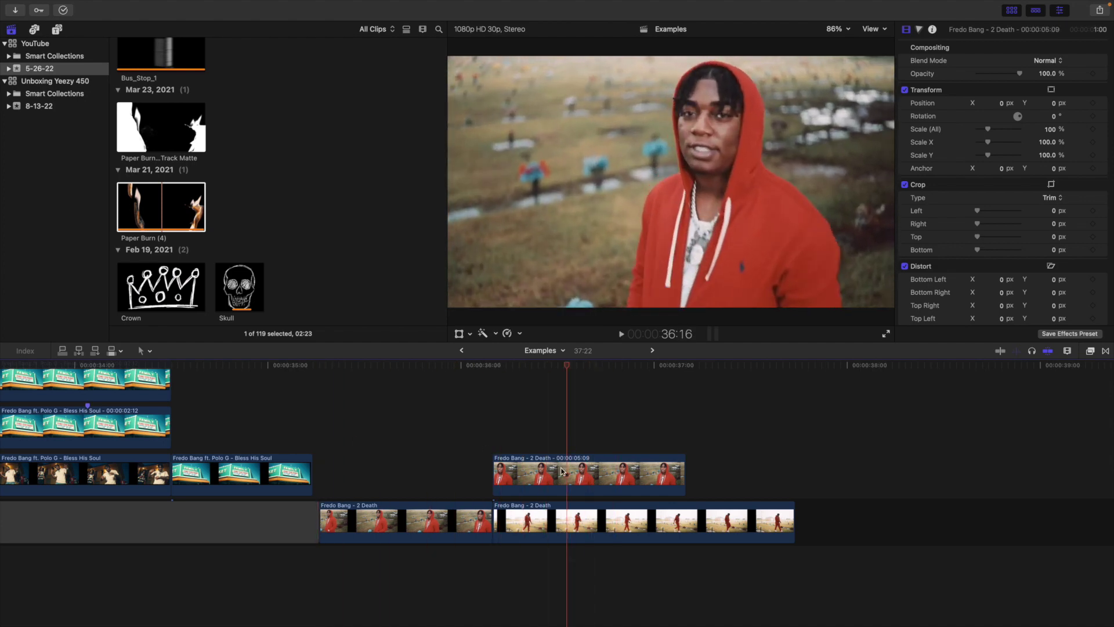
click(560, 477)
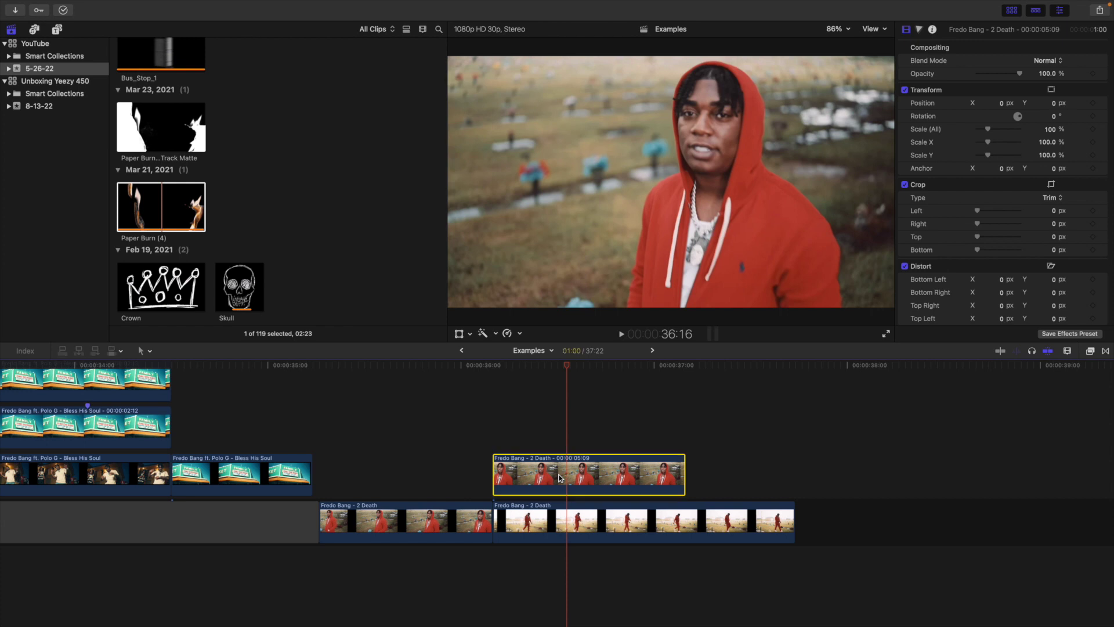
click(1091, 351)
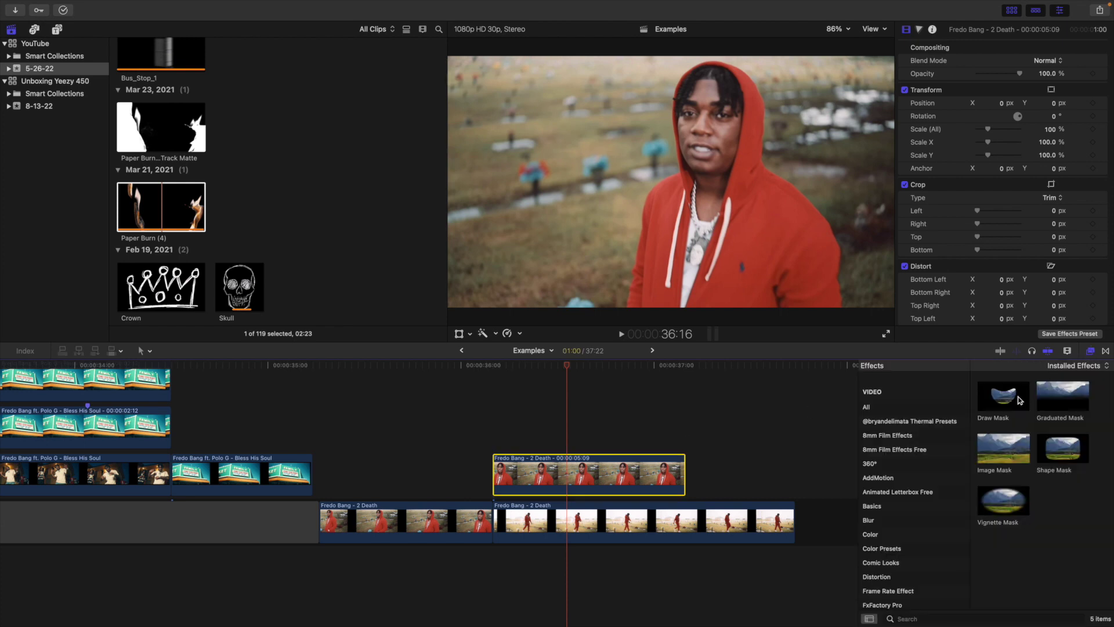
drag(1020, 399, 668, 467)
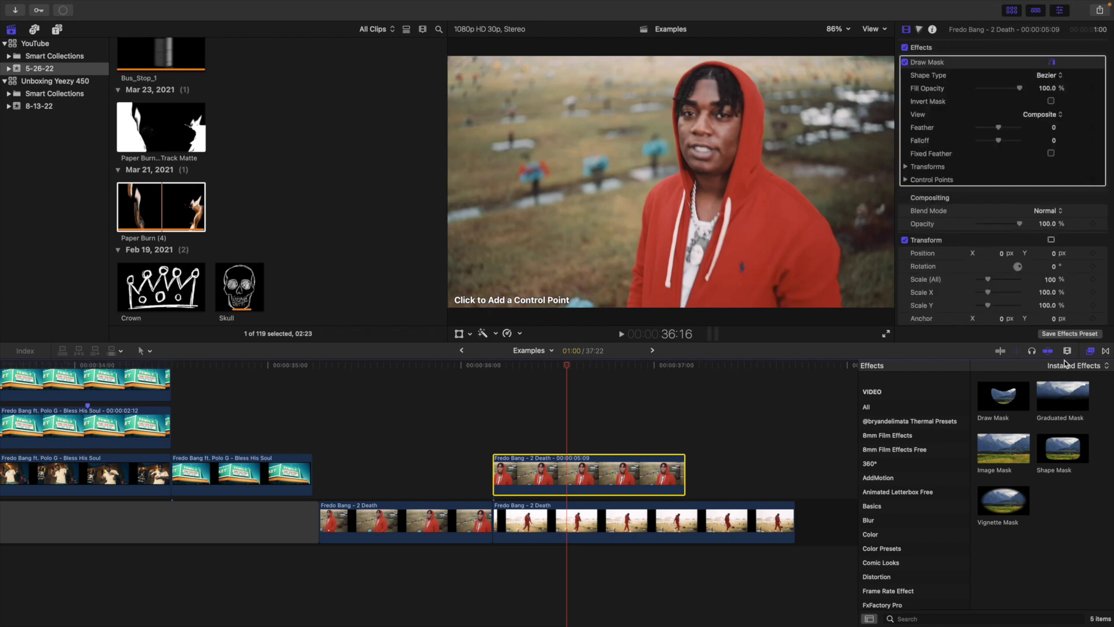
click(1090, 352)
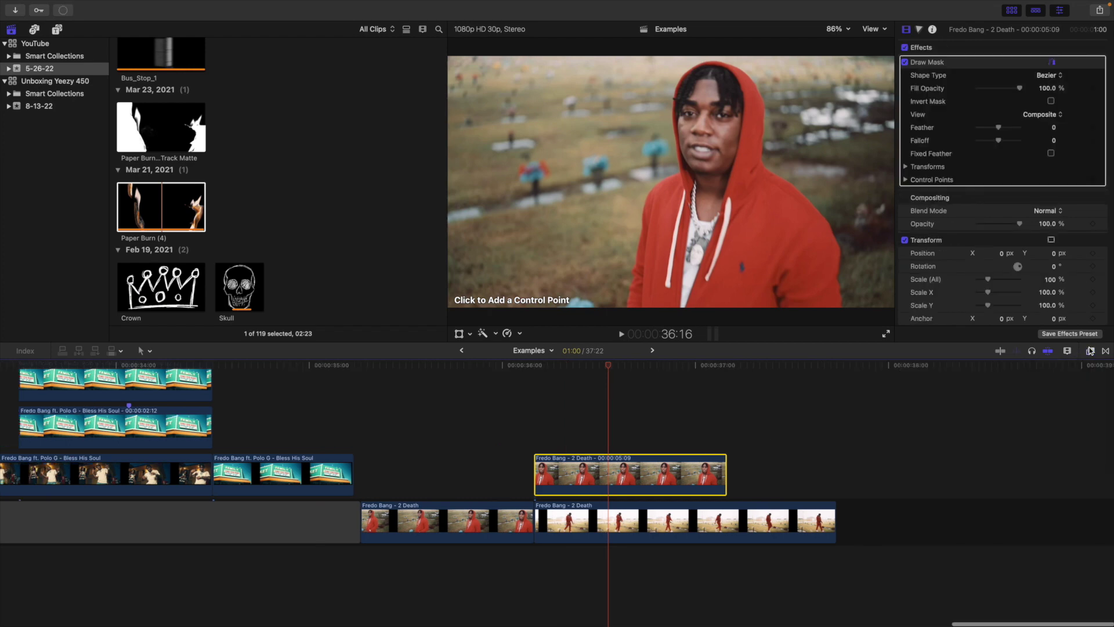
Step: Trace a closed mask around the man in the red hoodie, from his sleeve over the hood to the frame's lower edge, and hide the mask controls
click(632, 284)
click(639, 250)
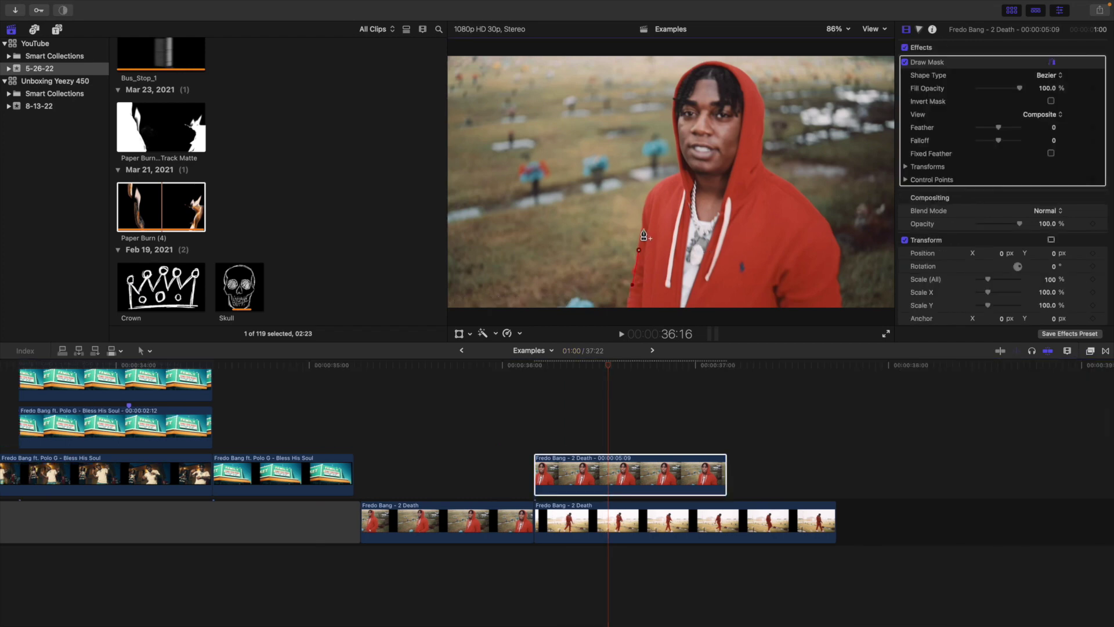
click(643, 225)
click(647, 201)
click(655, 185)
click(665, 180)
click(679, 172)
click(677, 153)
click(674, 128)
click(673, 103)
click(679, 80)
click(695, 65)
click(714, 62)
click(743, 73)
click(761, 101)
click(761, 127)
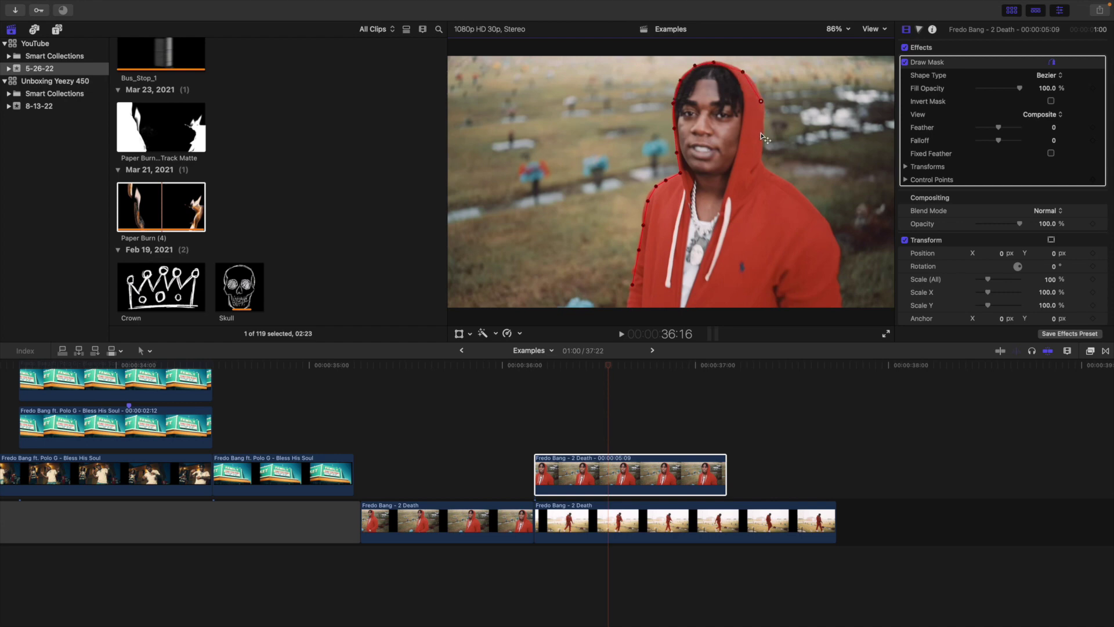
click(759, 153)
click(764, 168)
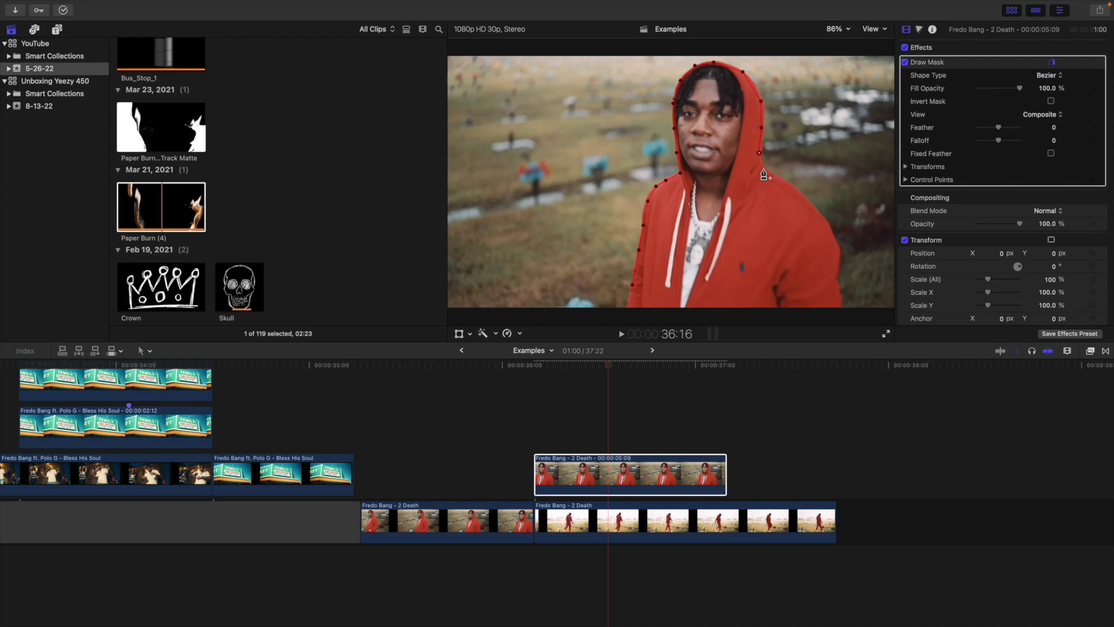
click(794, 189)
click(828, 225)
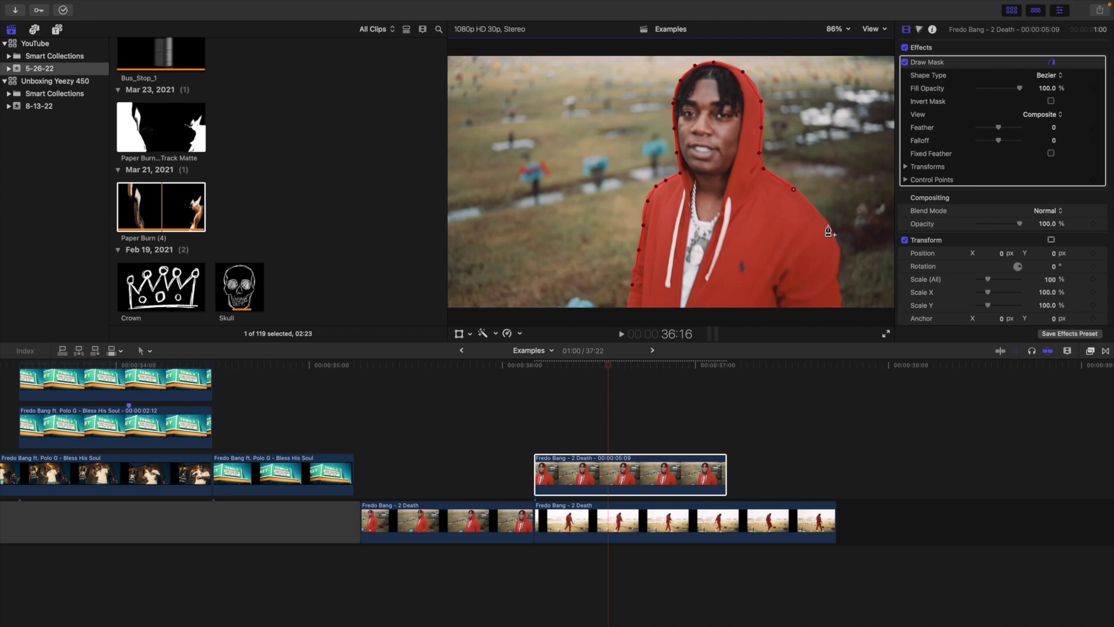
click(840, 252)
click(834, 277)
click(839, 290)
click(840, 306)
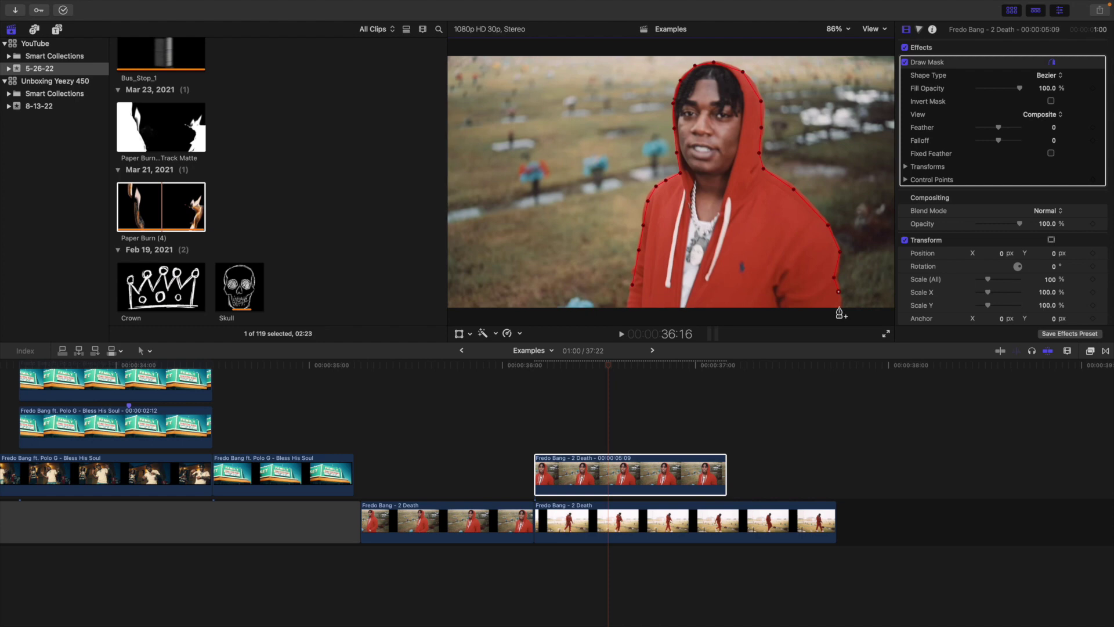
click(629, 306)
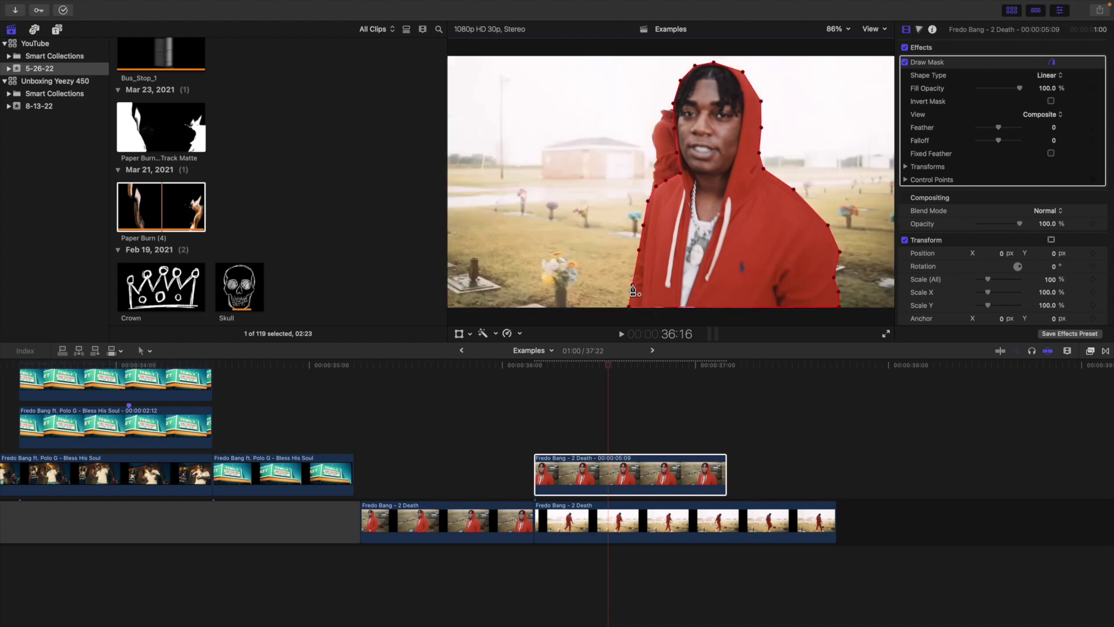
click(632, 284)
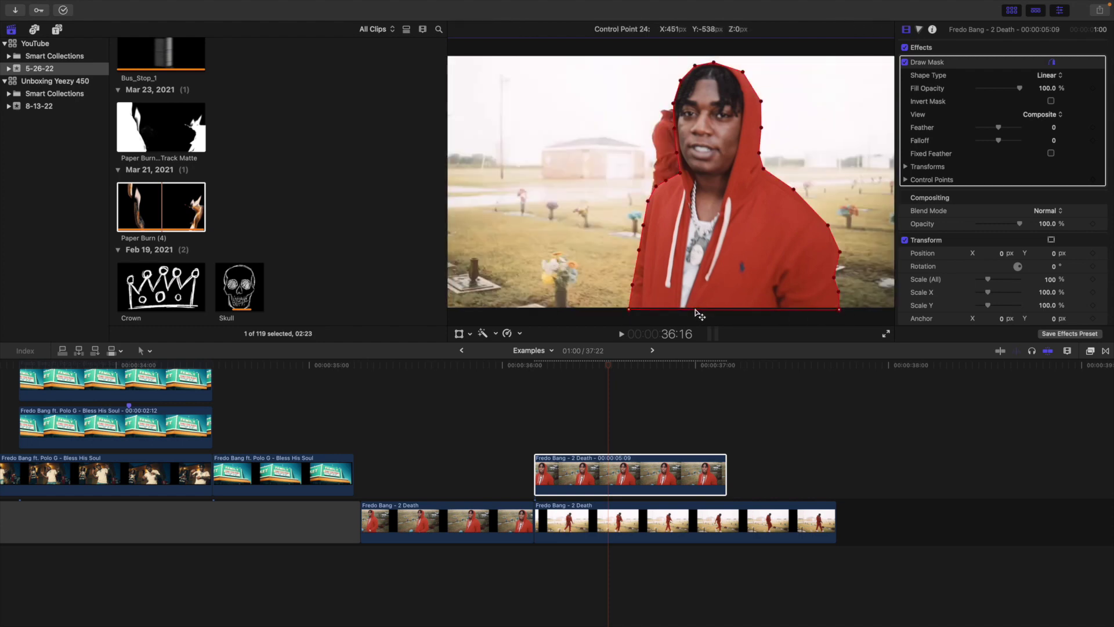
click(1053, 63)
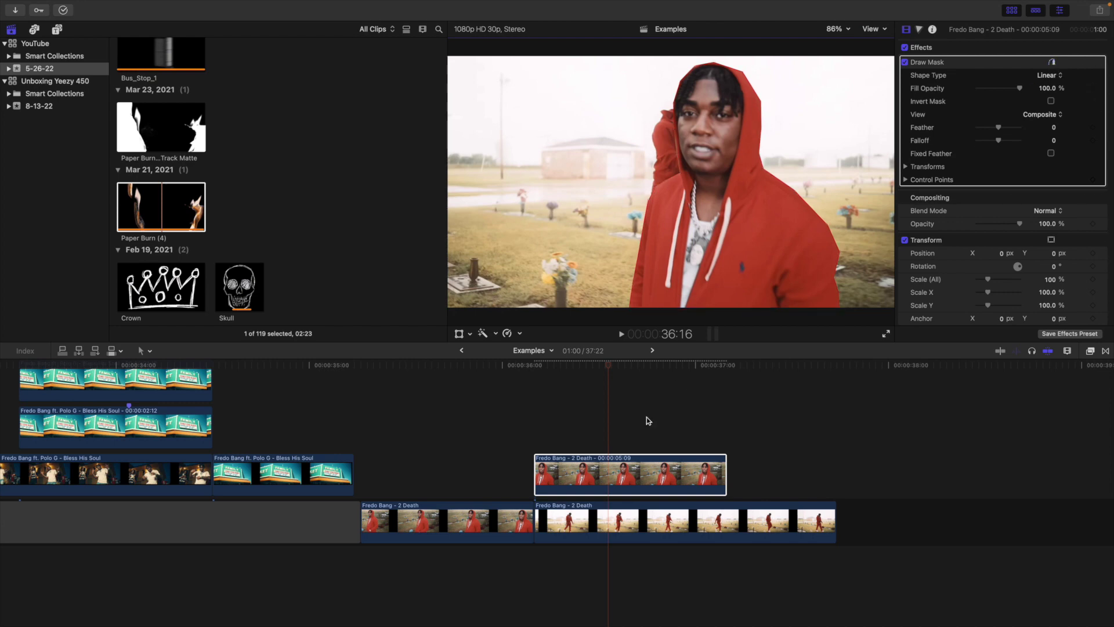
Step: Duplicate the masked freeze frame directly above itself and delete the Draw Mask effect from the lower copy
click(618, 477)
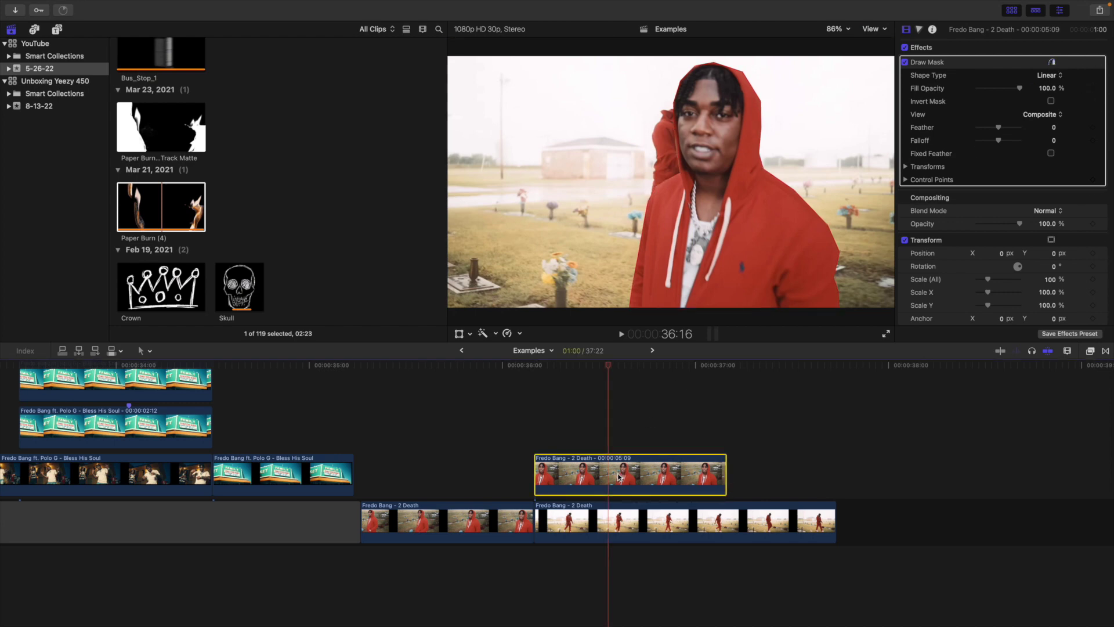
drag(617, 460, 617, 413)
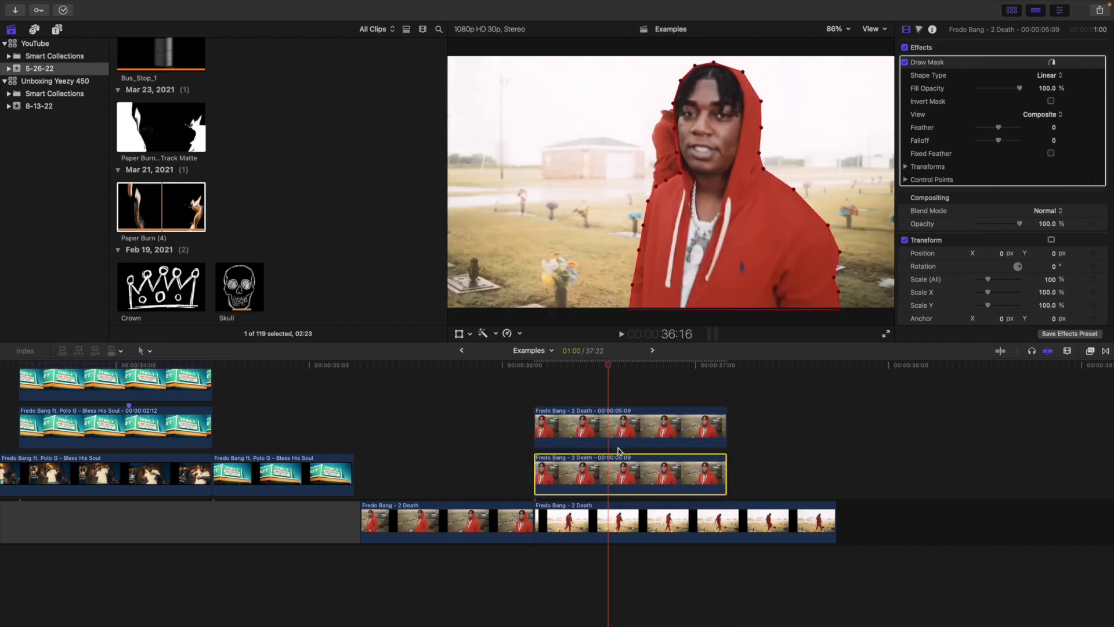
click(968, 64)
key(Delete)
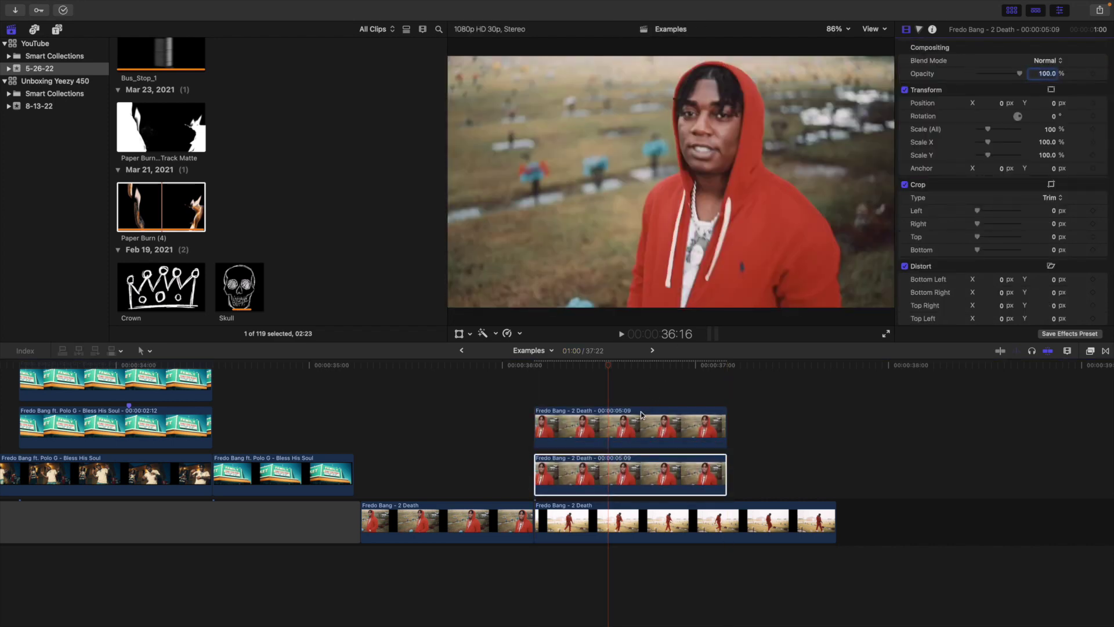
Step: Turn the upper masked freeze frame into a compound clip named Cutout in the 5-26-22 event
click(620, 433)
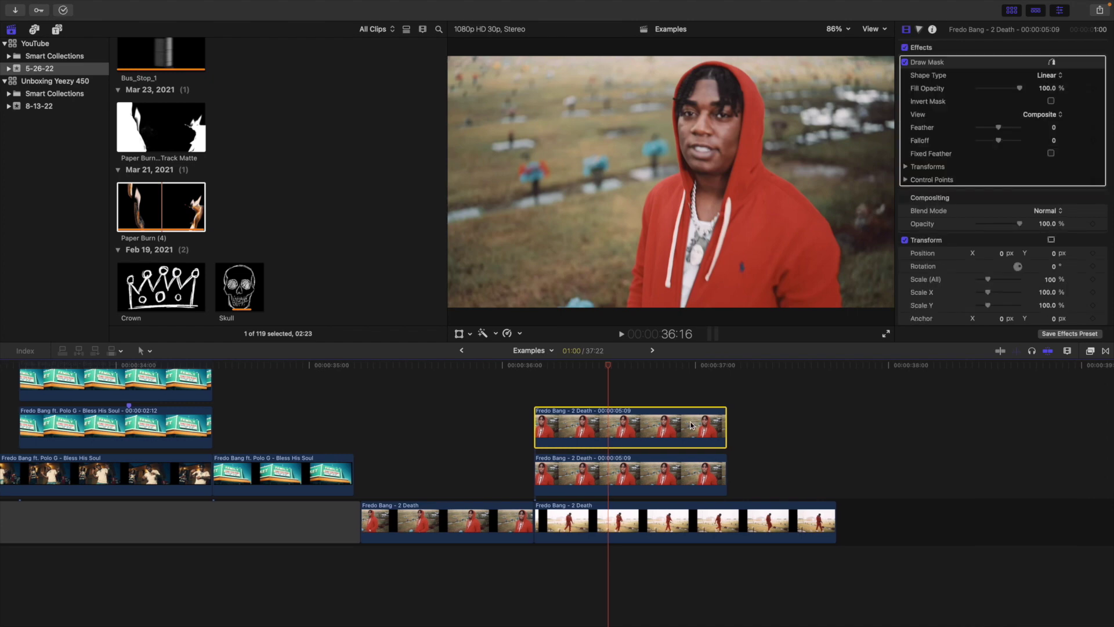
key(alt+g)
text(Cutout)
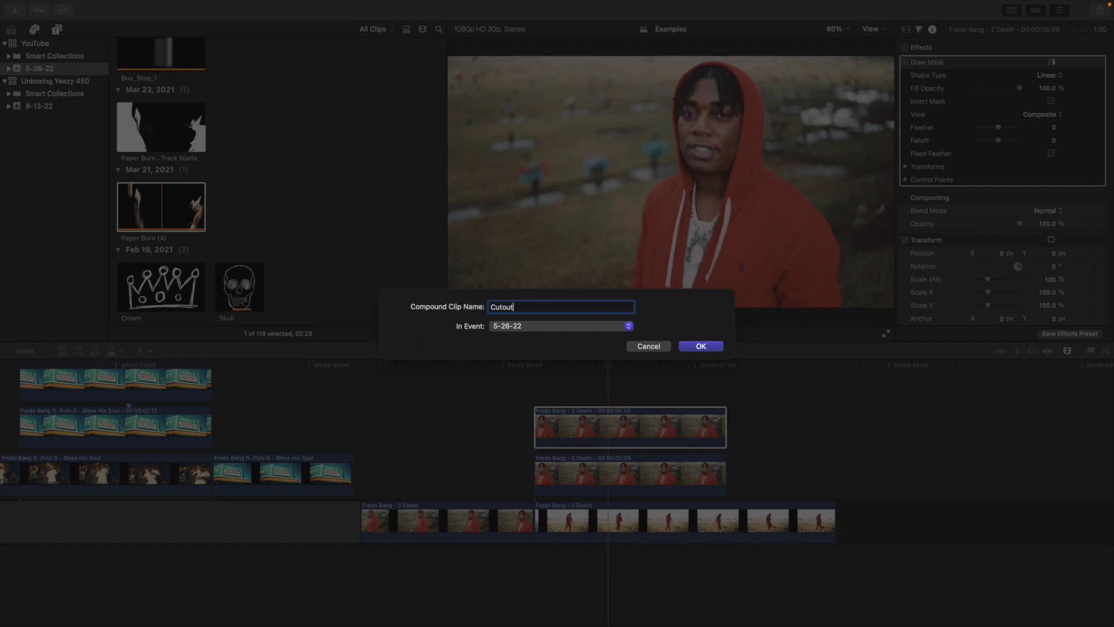
key(Return)
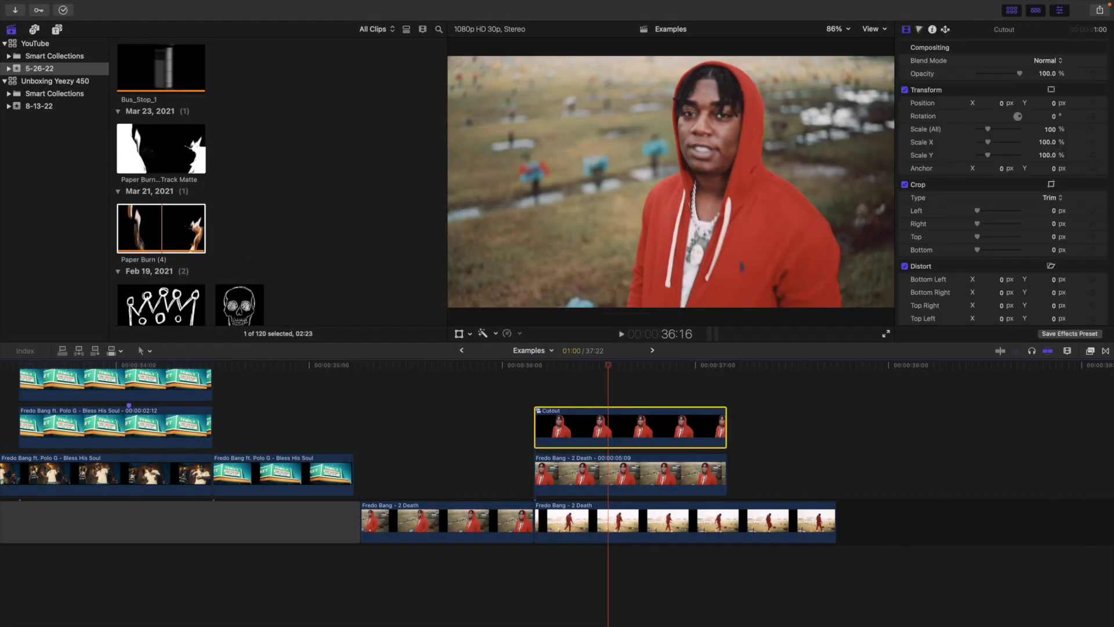
Step: Turn the lower unmasked freeze frame into a compound clip named Background in the 5-26-22 event
click(638, 488)
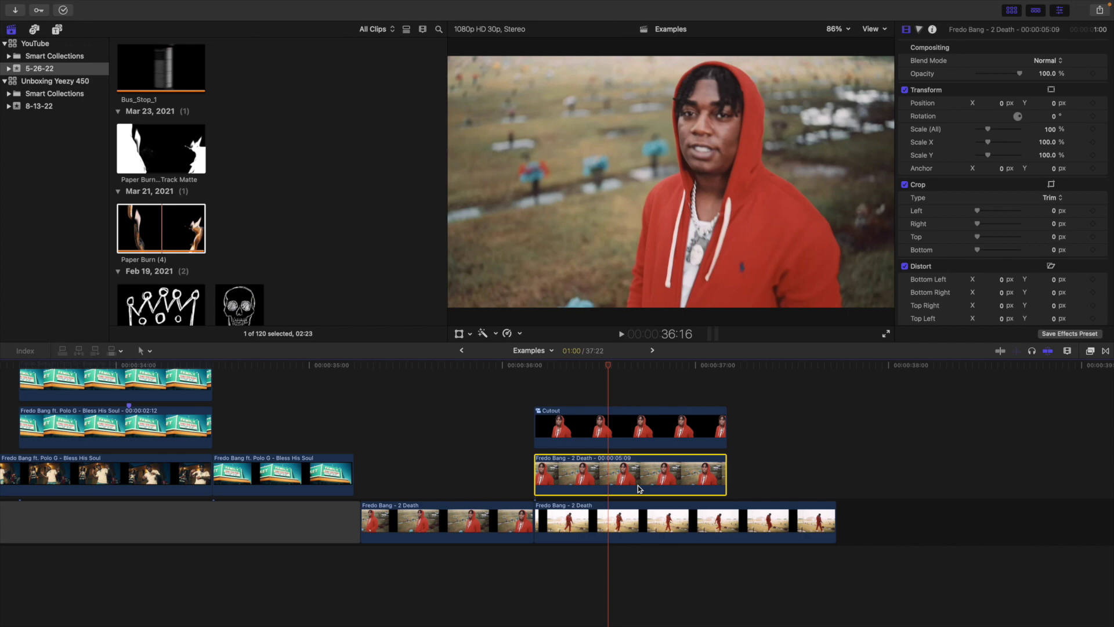
key(alt+g)
text(Background)
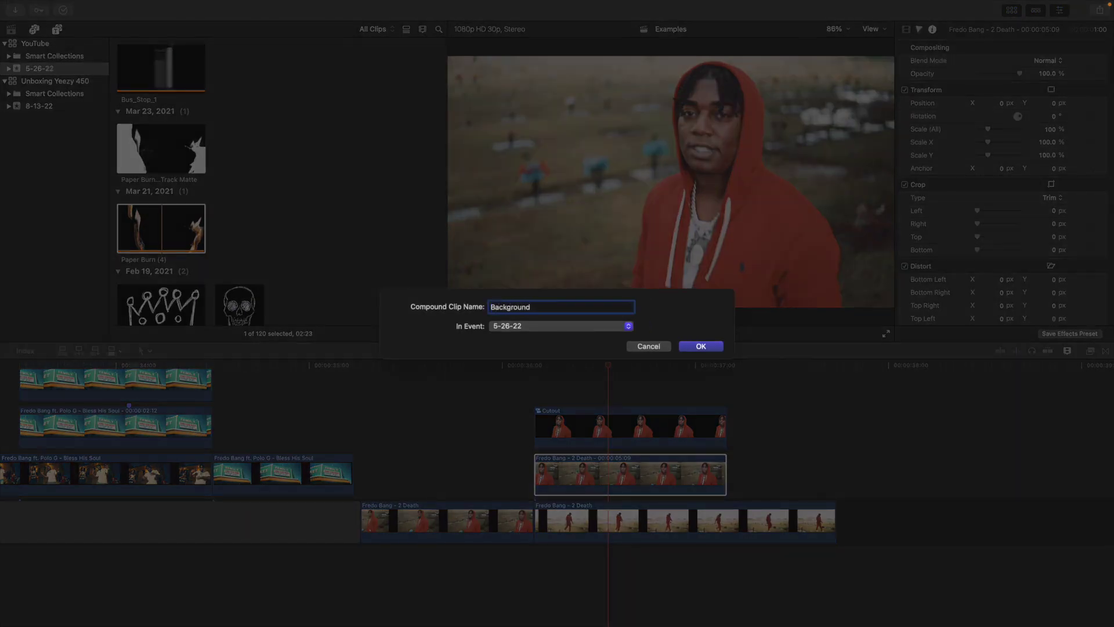
key(Return)
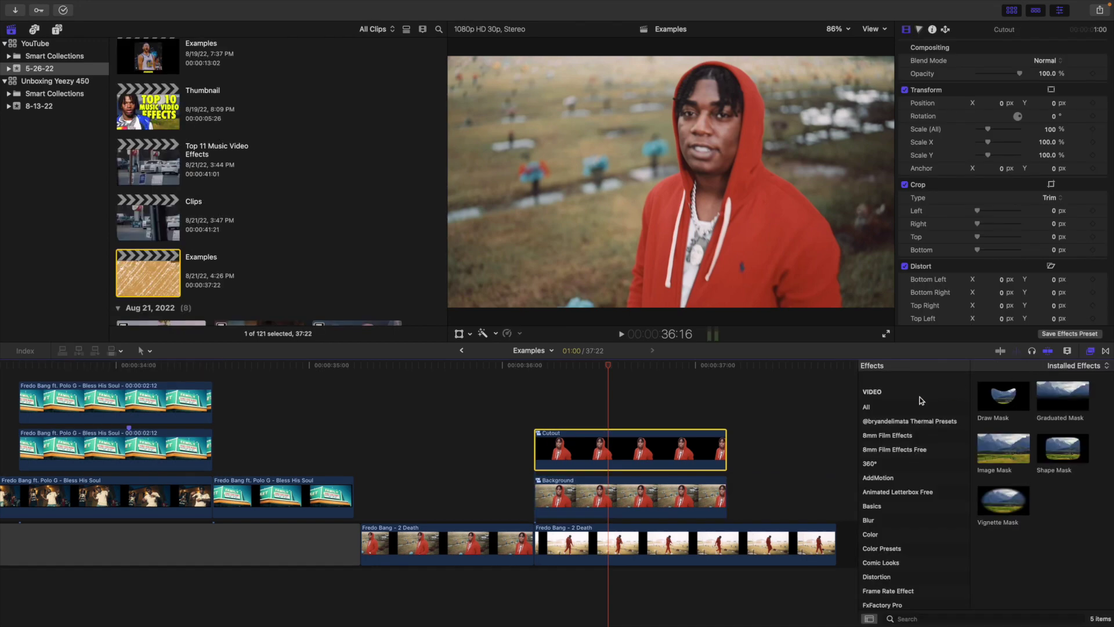
Step: Search all video effects for "add" and apply AddMotion to the Cutout compound clip
click(908, 408)
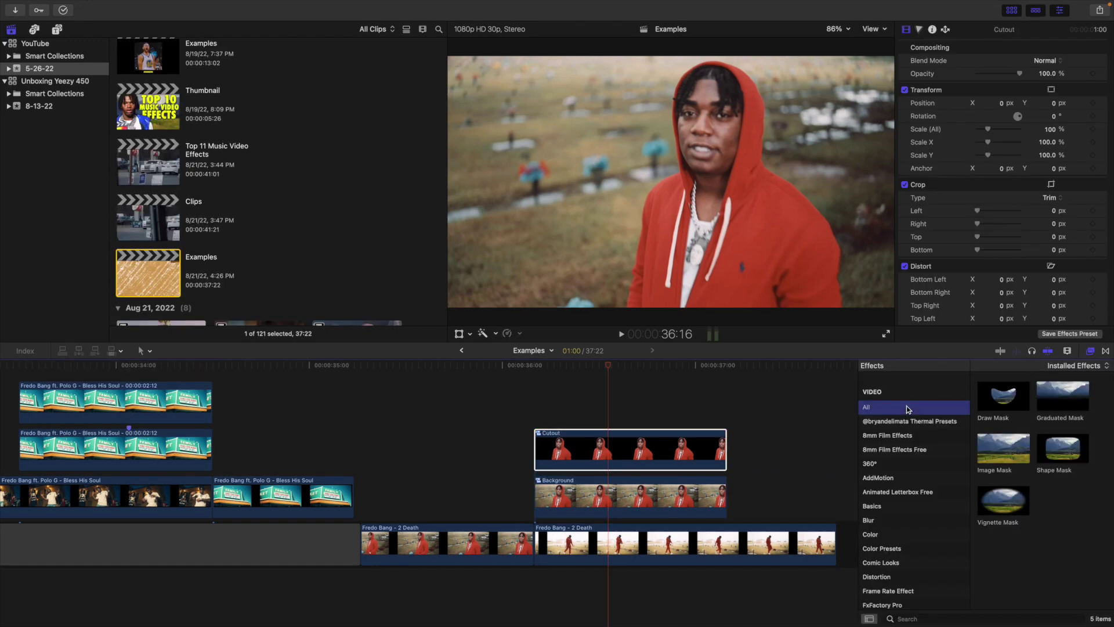
click(936, 617)
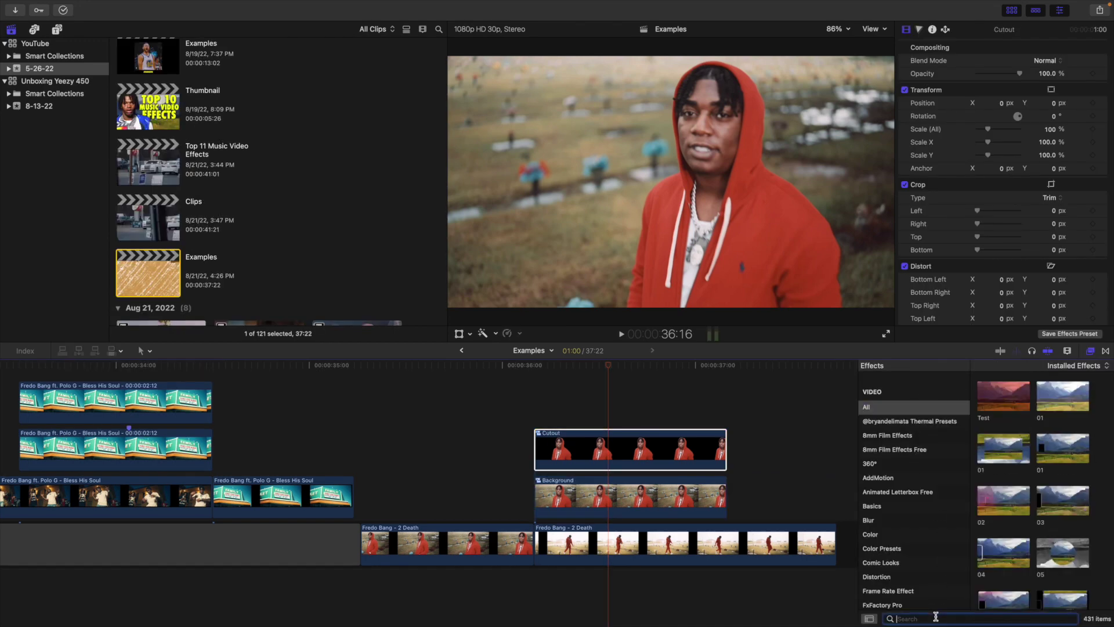
text(add)
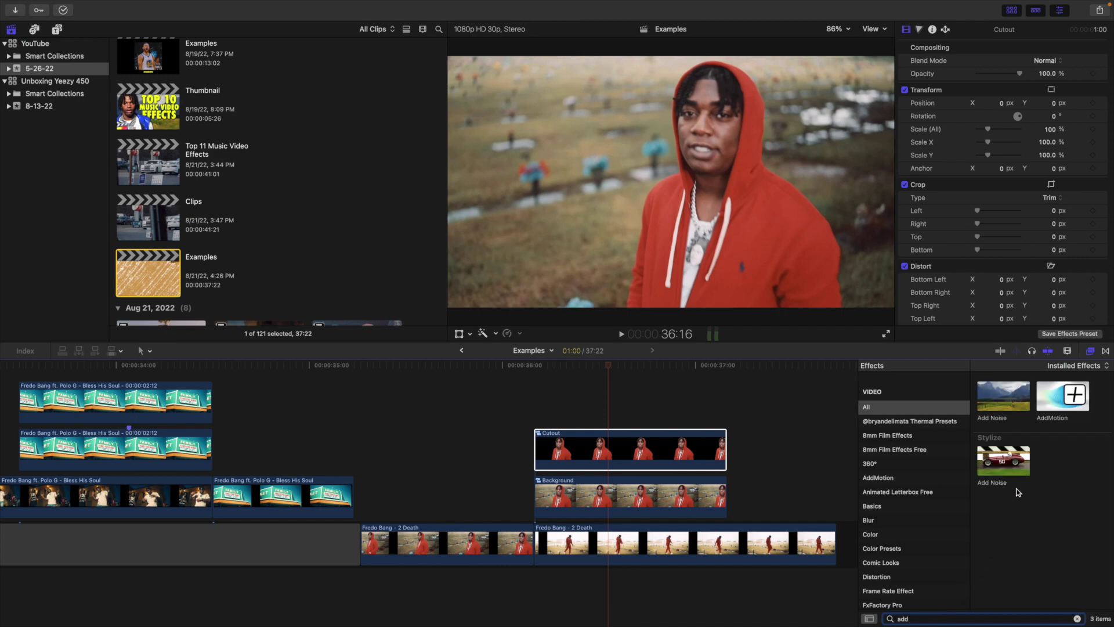
drag(1064, 401, 656, 456)
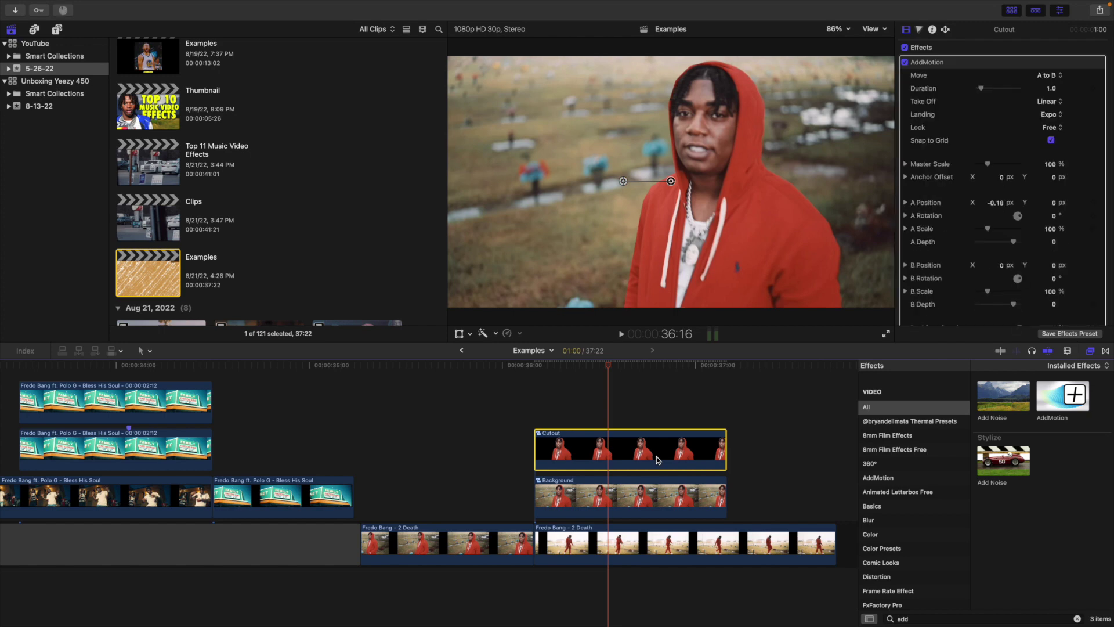
click(1091, 352)
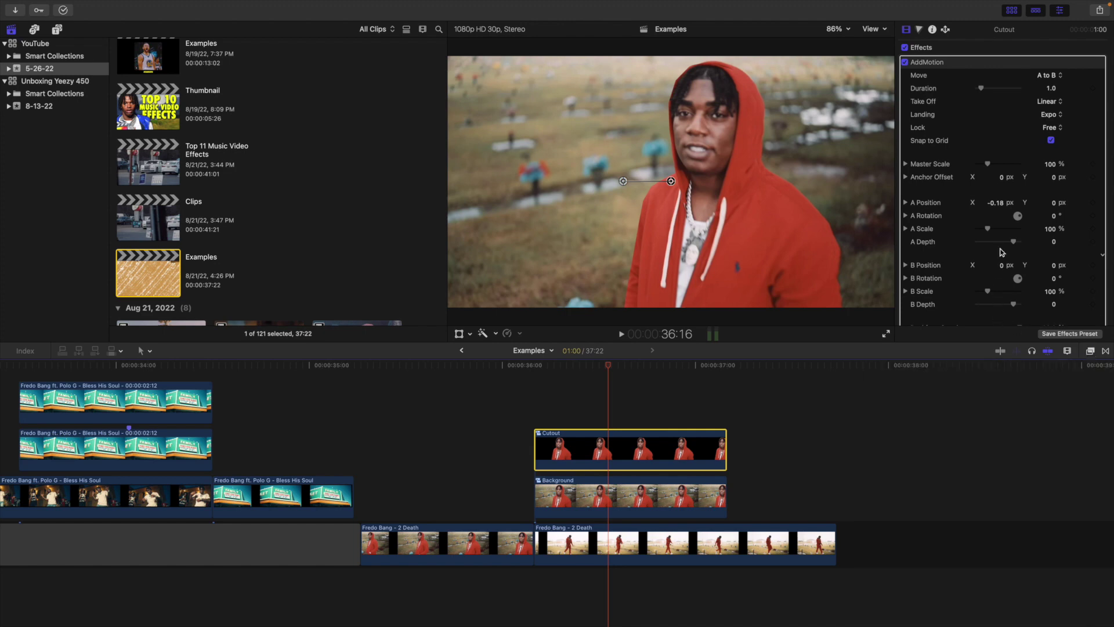
Step: Set the AddMotion A Position X of the Cutout clip to 0 px
scroll(1003, 252, down, 1)
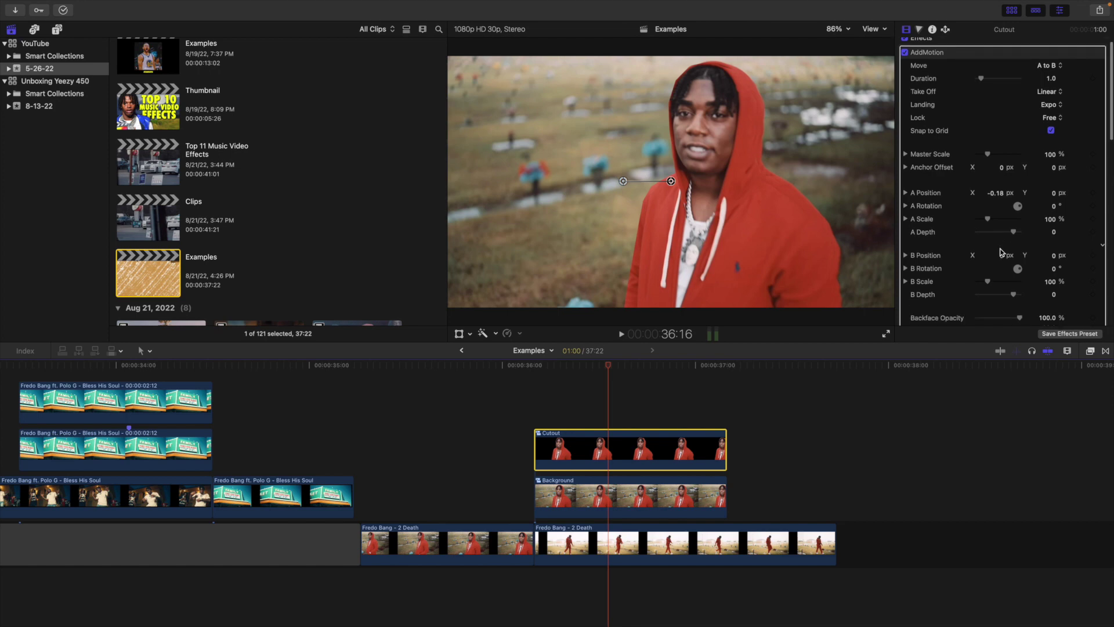
scroll(1002, 252, down, 1)
click(997, 185)
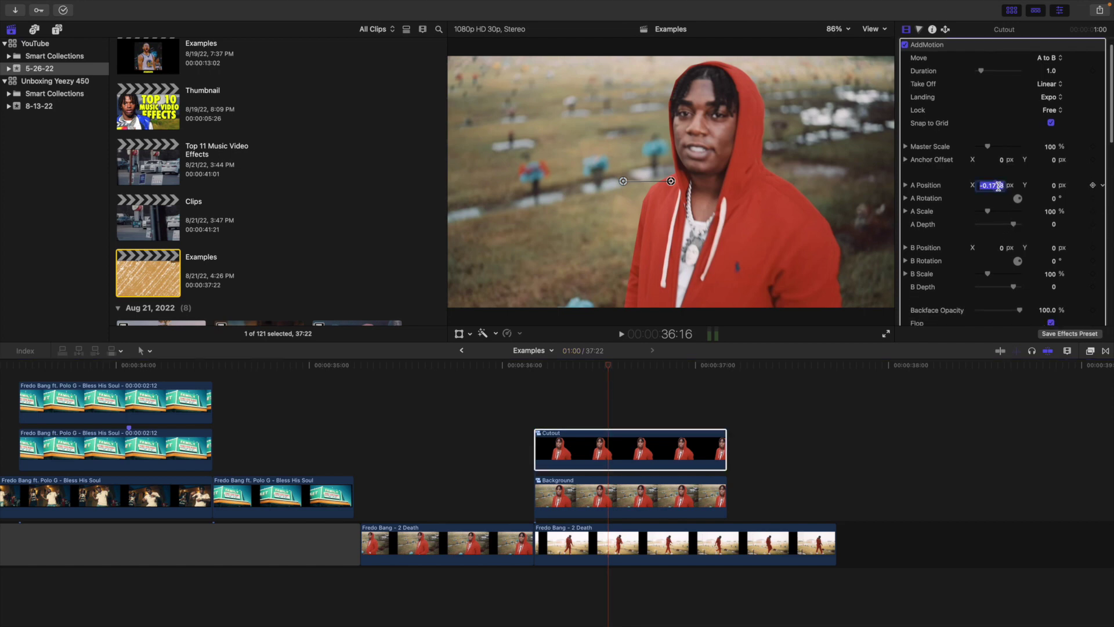
text(0)
key(Return)
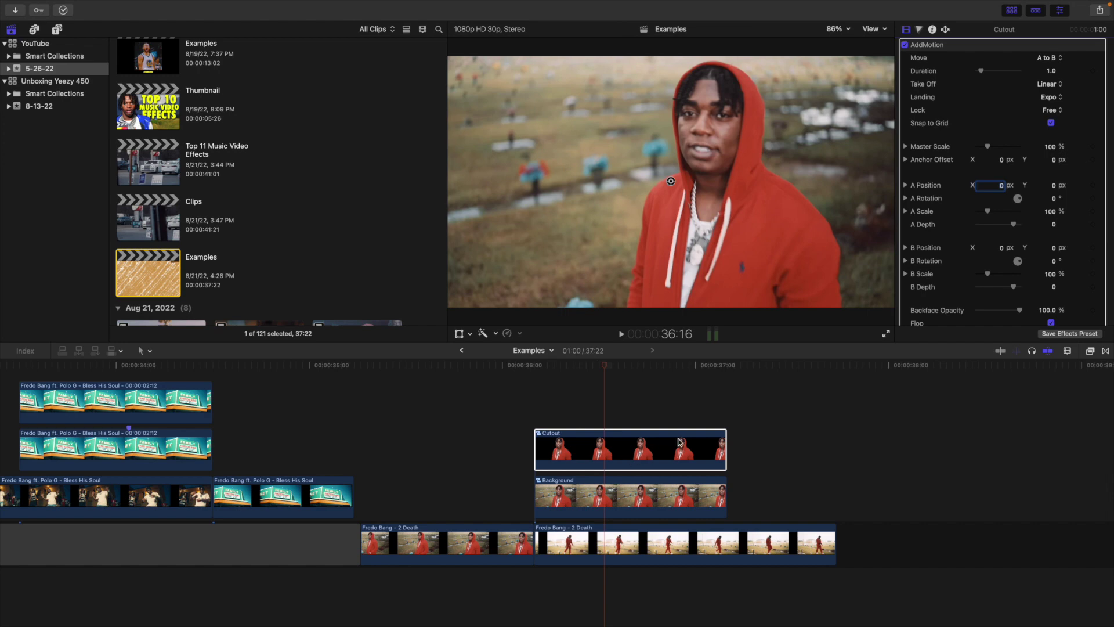
Step: Park the playhead on the last frame of the Cutout clip and set the viewer zoom to 50%
click(730, 421)
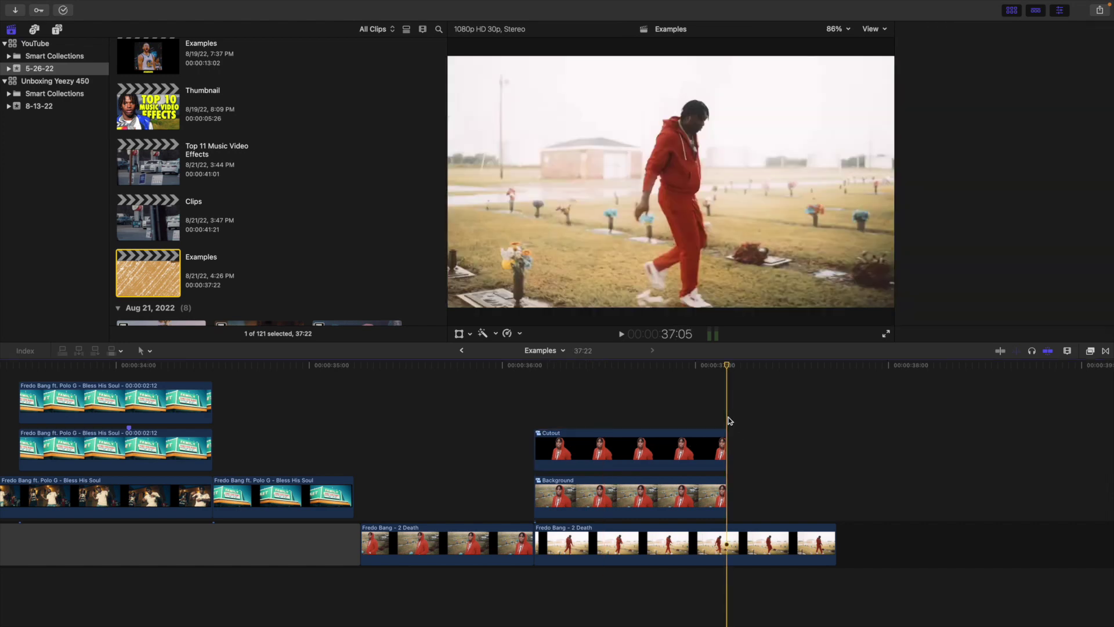
key(Left)
click(699, 445)
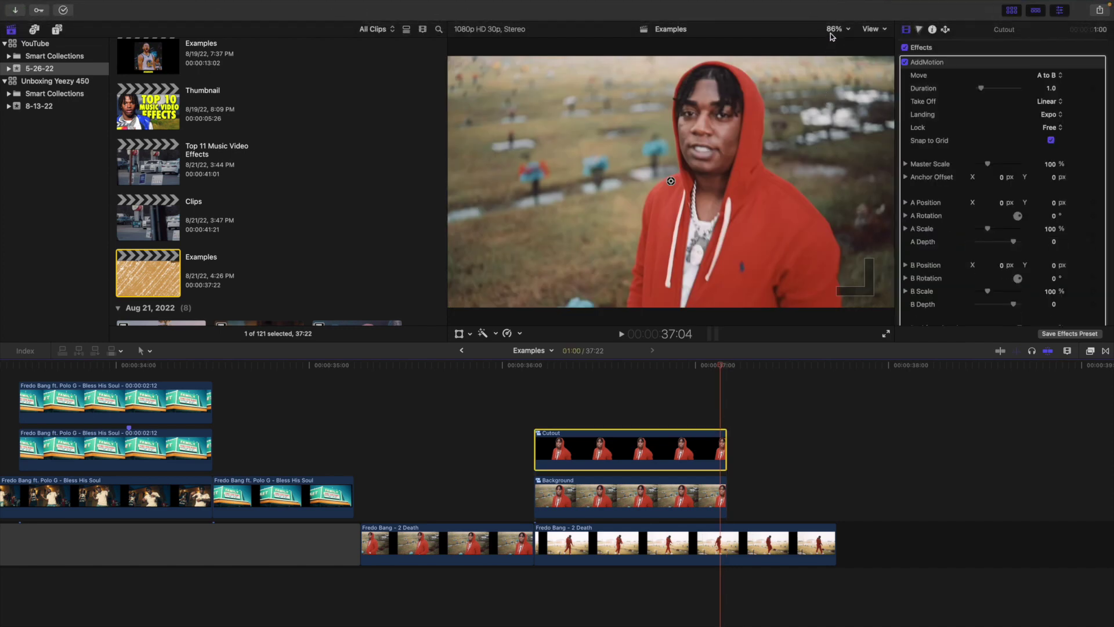
click(830, 34)
click(838, 79)
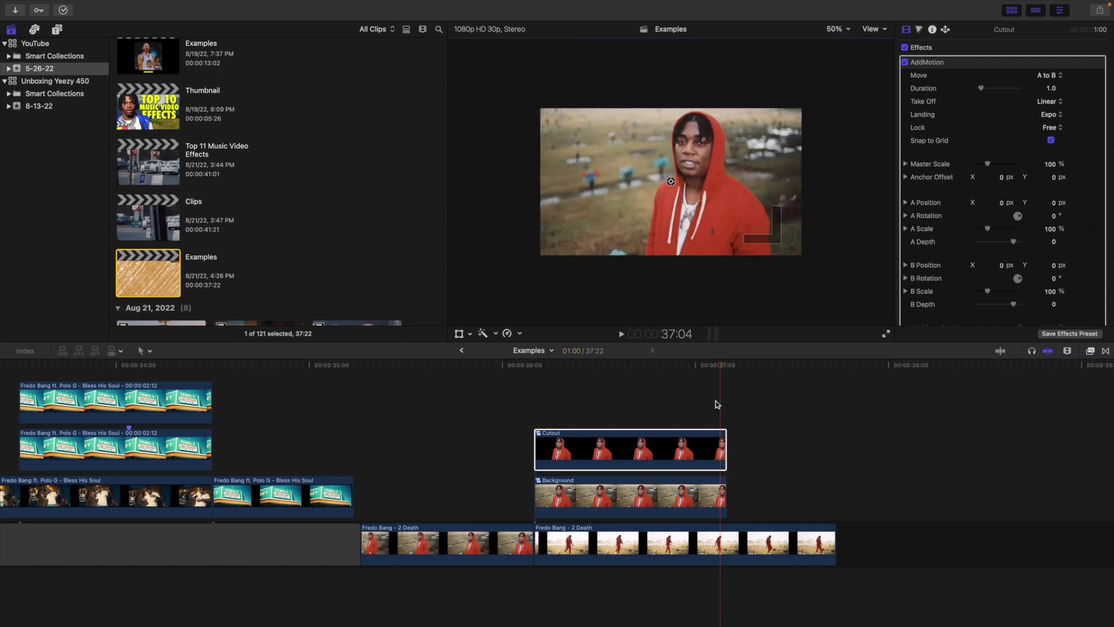
Step: Set the AddMotion B Scale of the Cutout clip to 500%
click(720, 440)
scroll(1012, 261, down, 3)
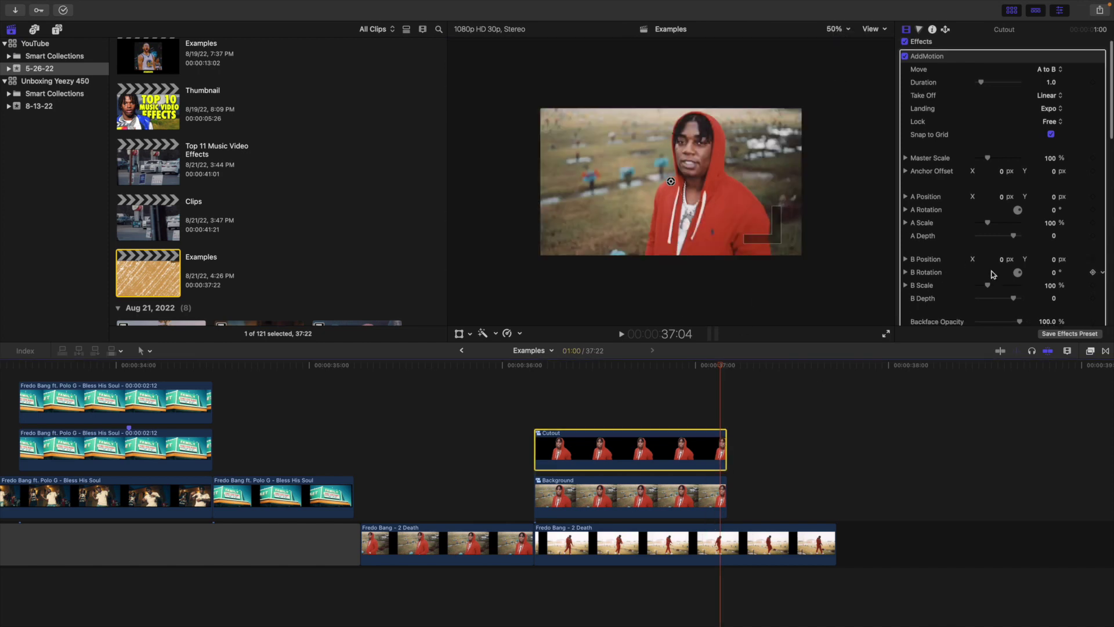
click(1049, 235)
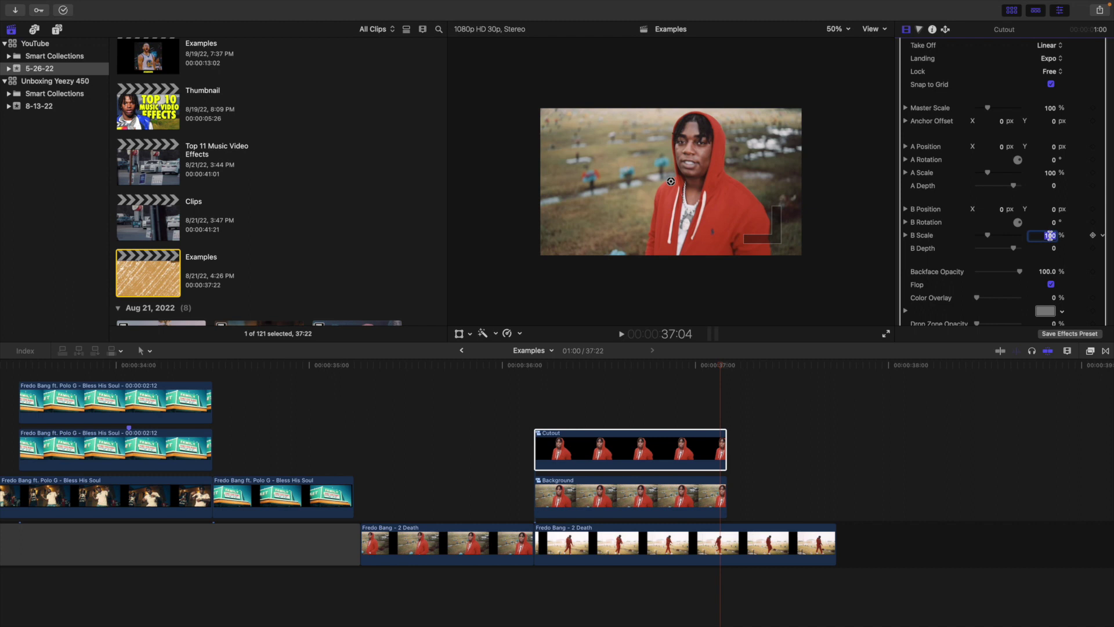
text(500)
key(Return)
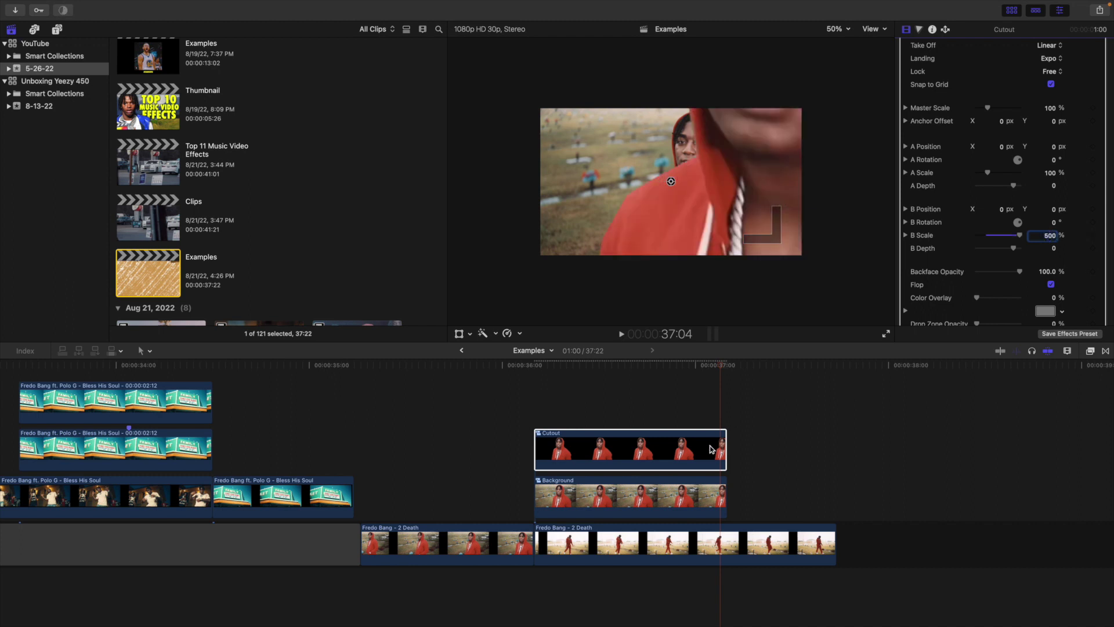
Step: Move the Cutout's AddMotion B Position off frame to about X -3.31 px, Y -0.51 px and preview the motion from the clip's start
click(715, 447)
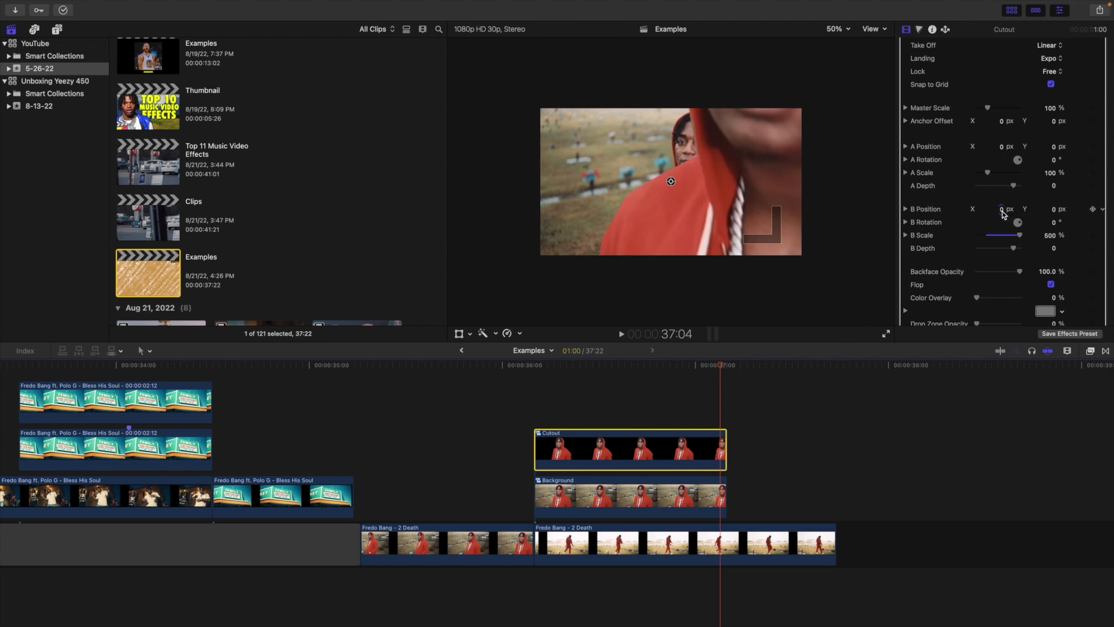
mouse_move(1003, 213)
mouse_down()
mouse_move(1052, 209)
mouse_move(998, 214)
mouse_up()
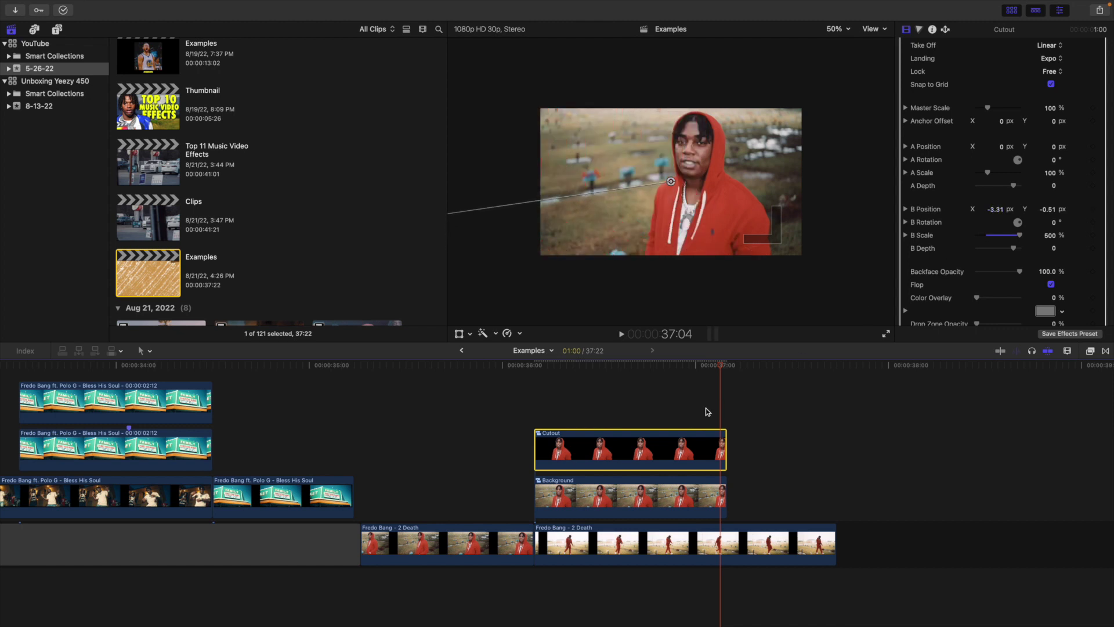
scroll(903, 204, up, 3)
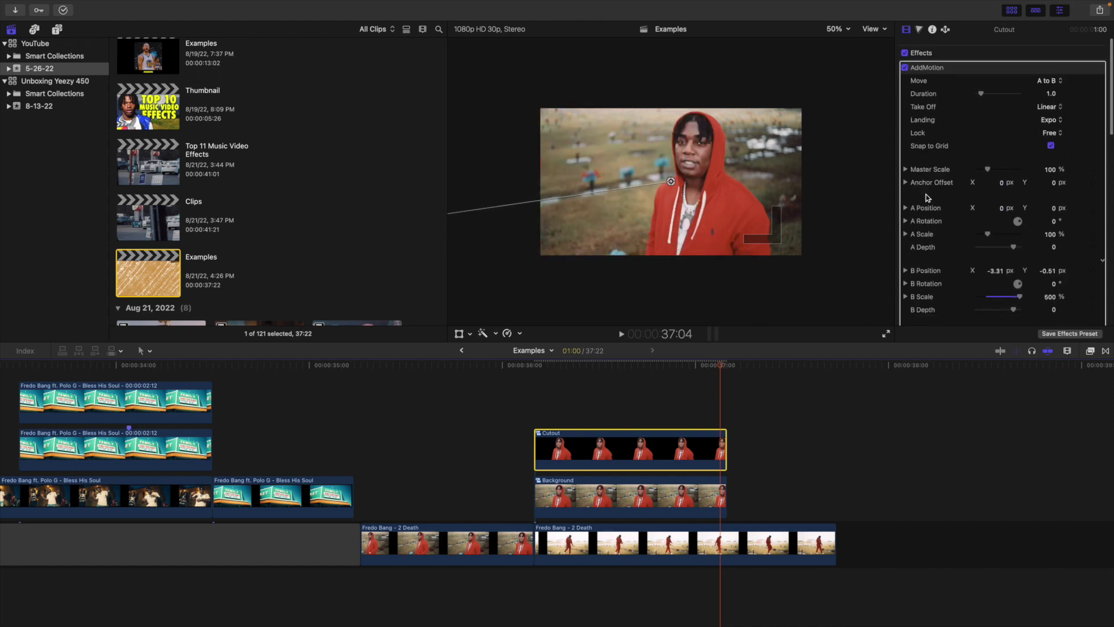
click(537, 415)
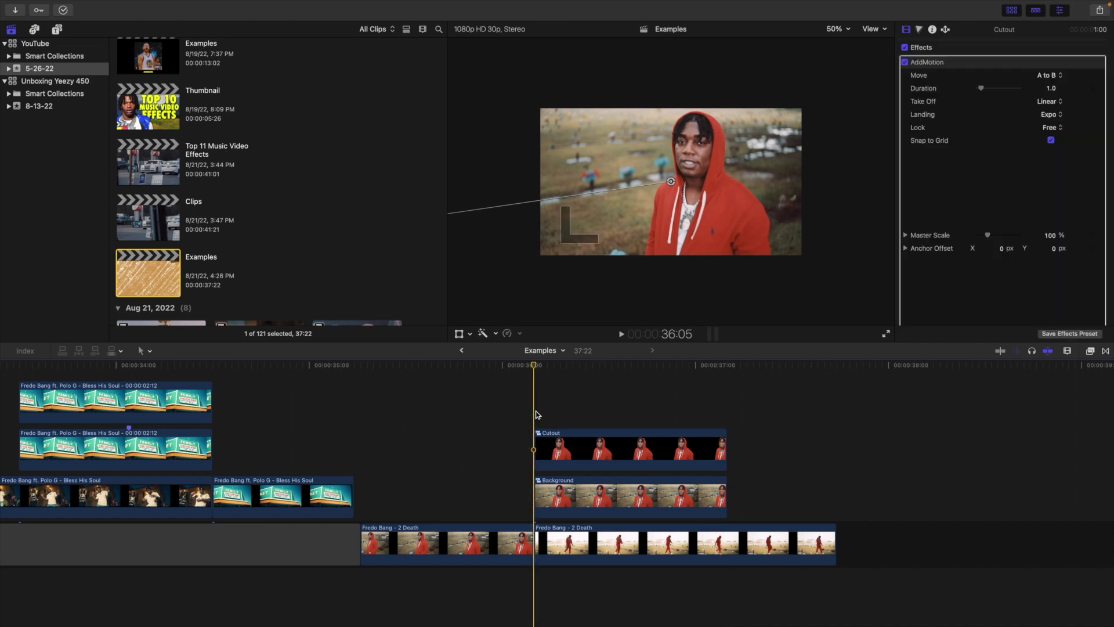
key(space)
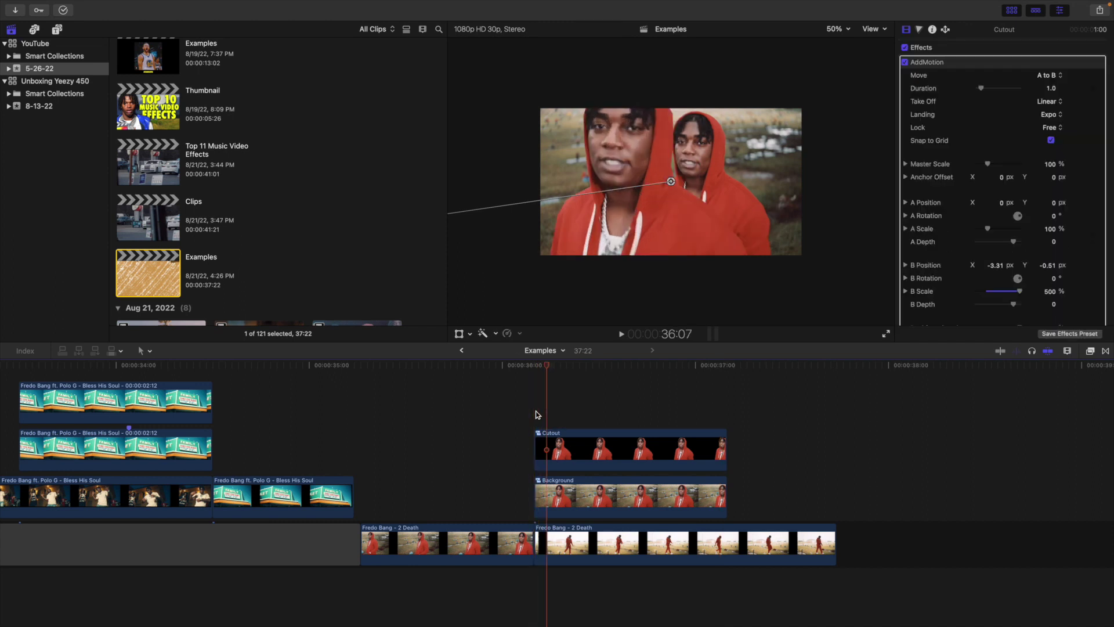
Step: Set both Take Off and Landing of the Cutout's AddMotion effect to Ease²
click(606, 451)
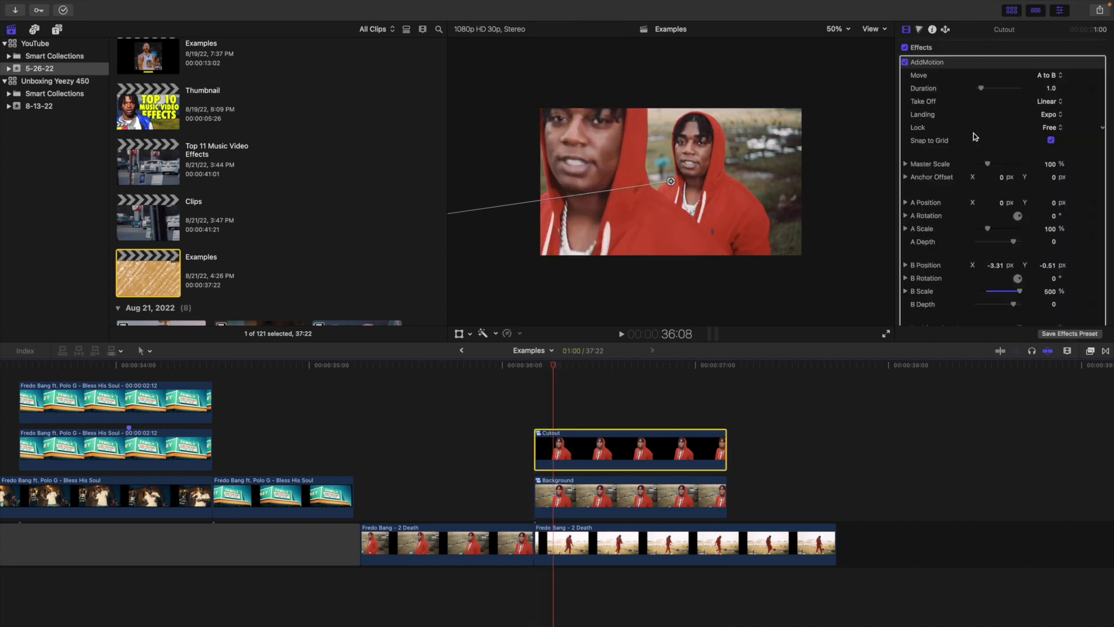
click(1051, 102)
click(1051, 139)
click(1051, 102)
click(1051, 103)
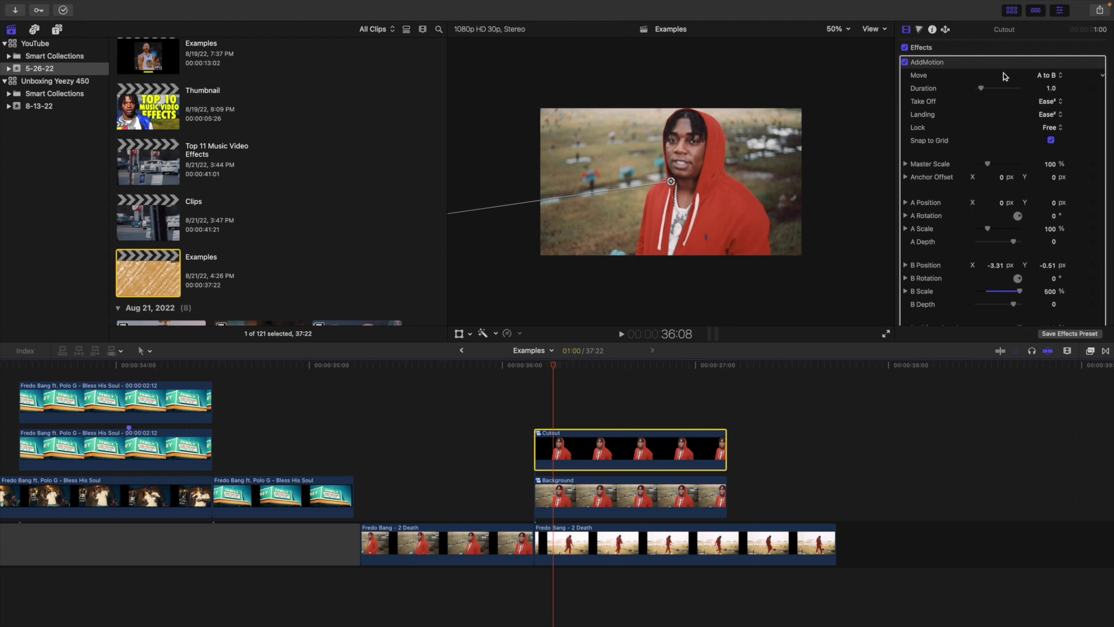
Step: Set the Cutout's AddMotion duration to about 1.28 and play back the cutout transition, including the preceding clip
drag(981, 90, 983, 91)
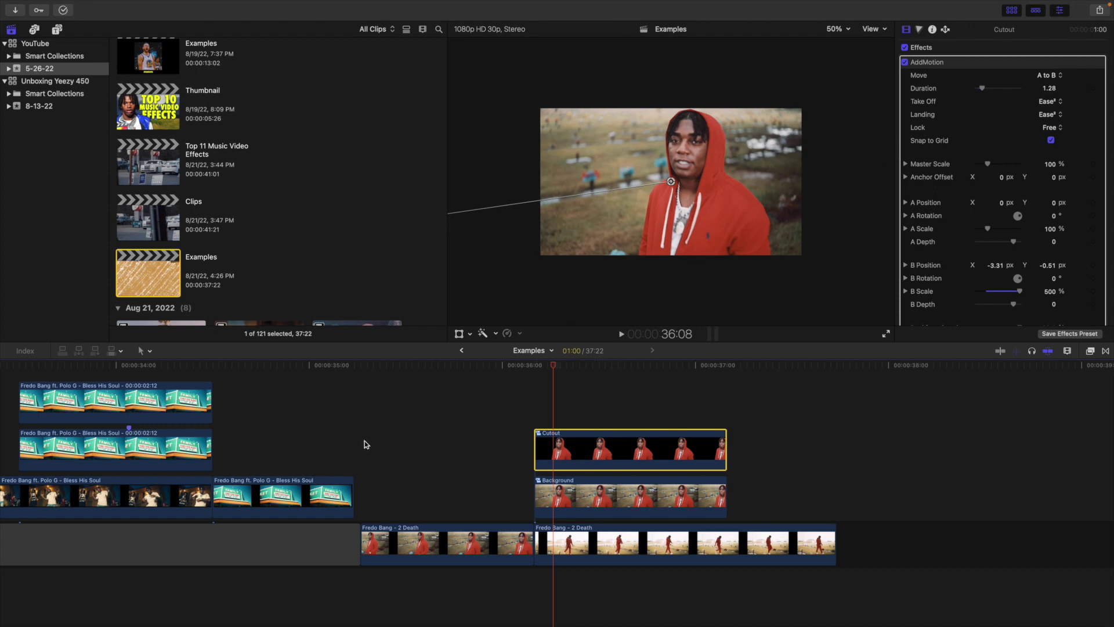
click(544, 408)
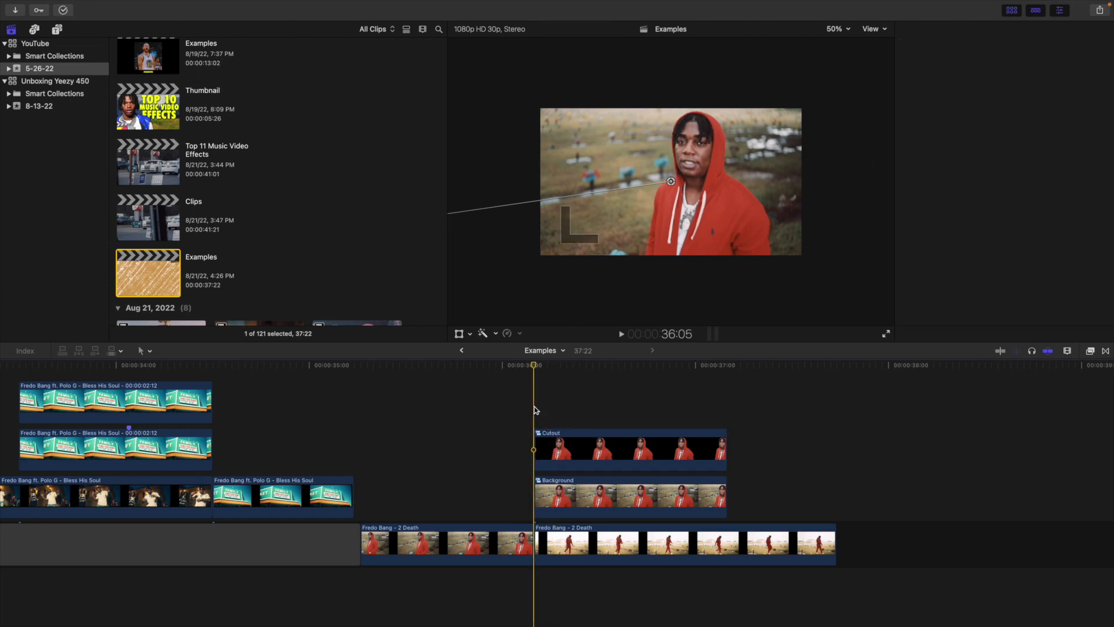
key(space)
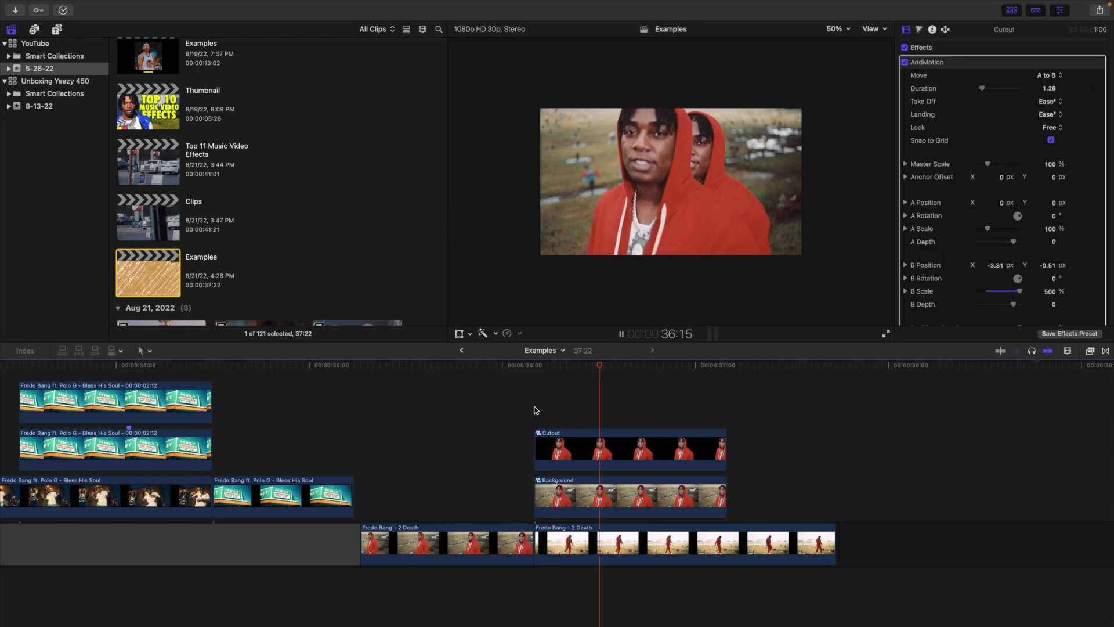
click(372, 428)
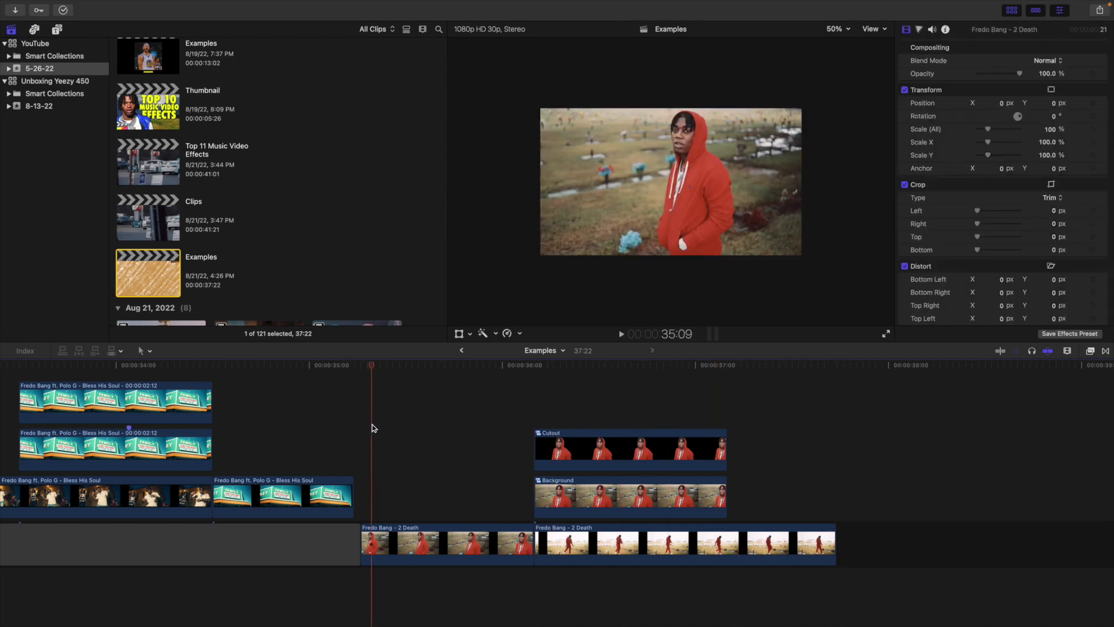
key(space)
key(space)
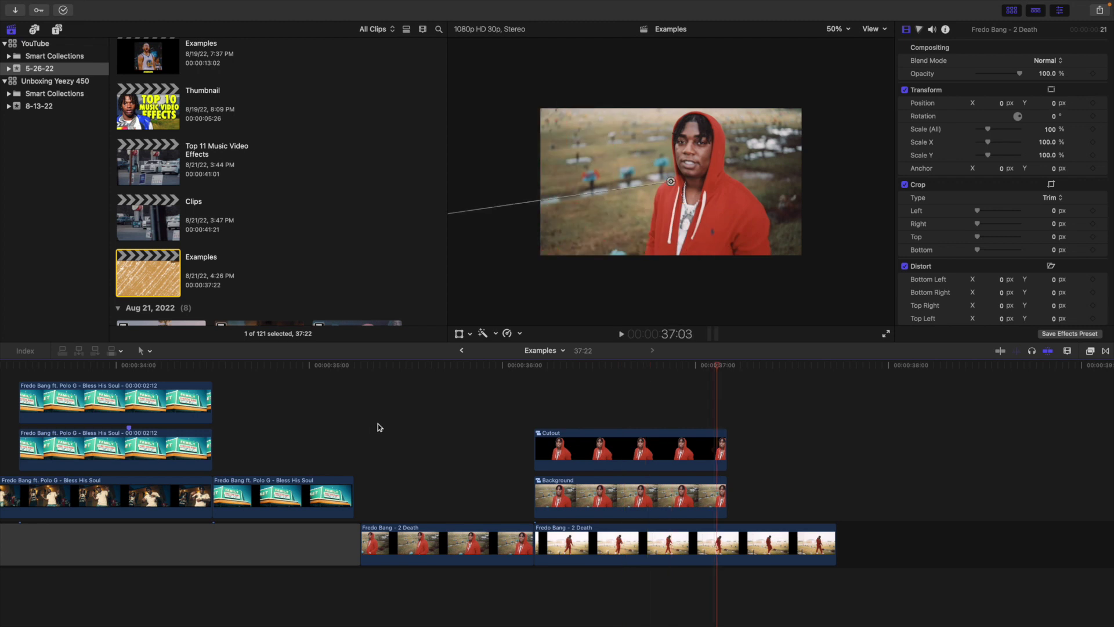
Step: Apply the AddMotion effect to the Background compound clip
click(612, 473)
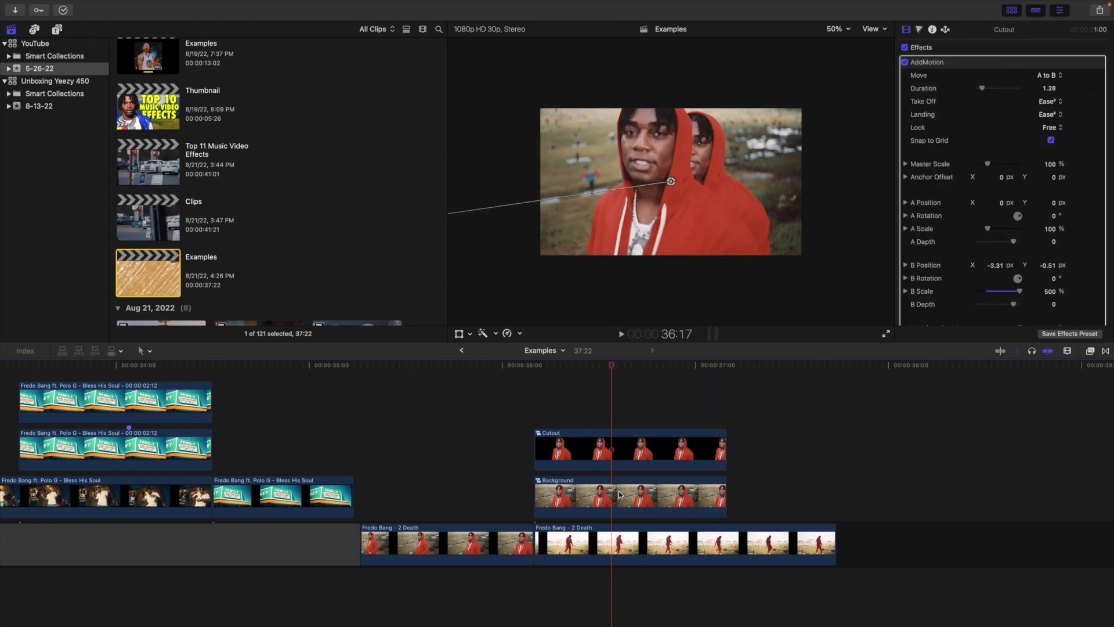
click(623, 495)
click(1090, 351)
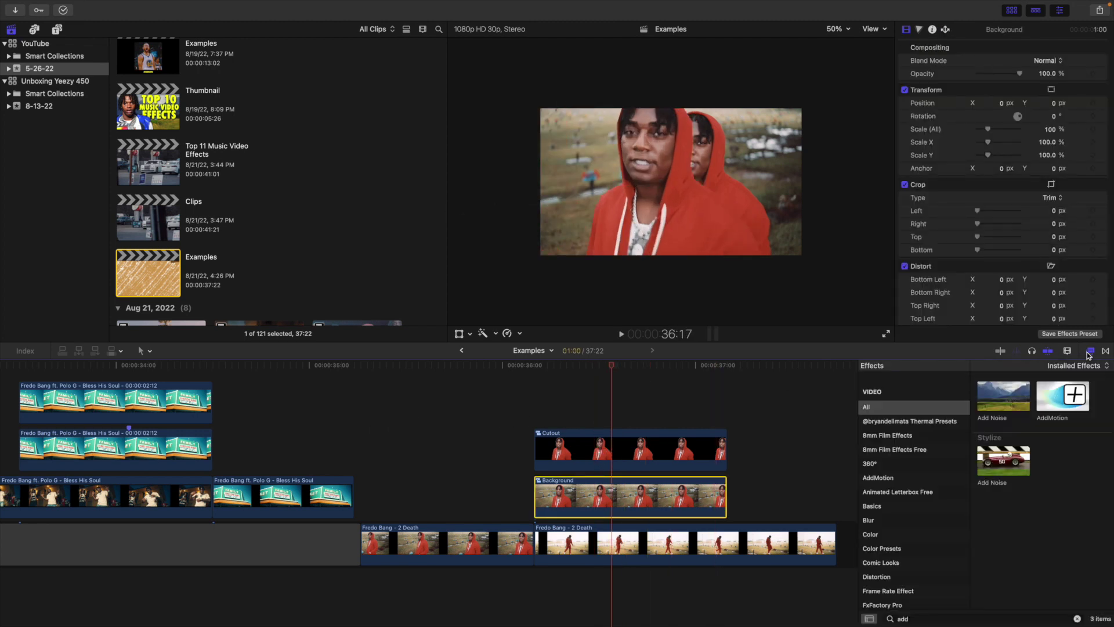
drag(1060, 404, 644, 487)
click(1091, 352)
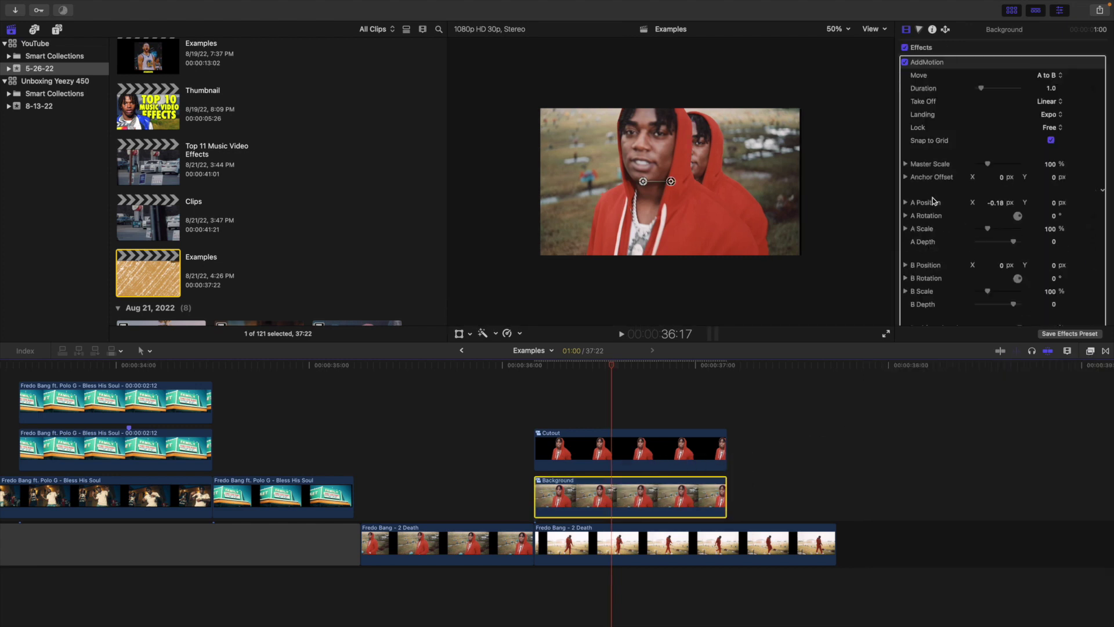
Step: Set the AddMotion A Position X of the Background clip to 0 px
click(994, 205)
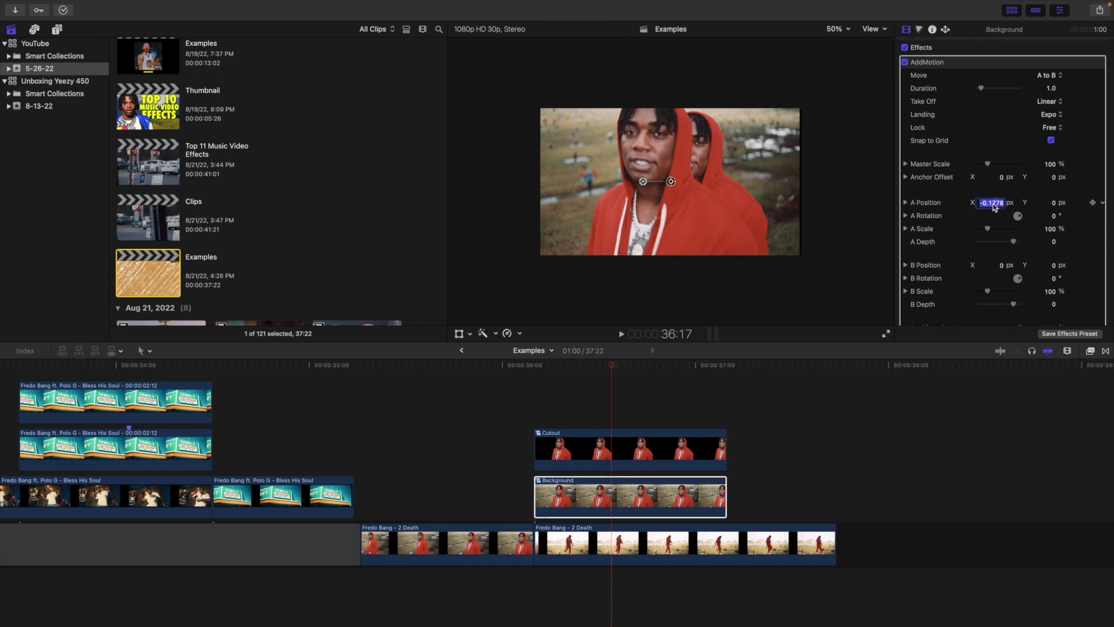
text(0)
key(Return)
Step: Move the Background's AddMotion B Position down out of frame to about Y -1.18 px
click(623, 494)
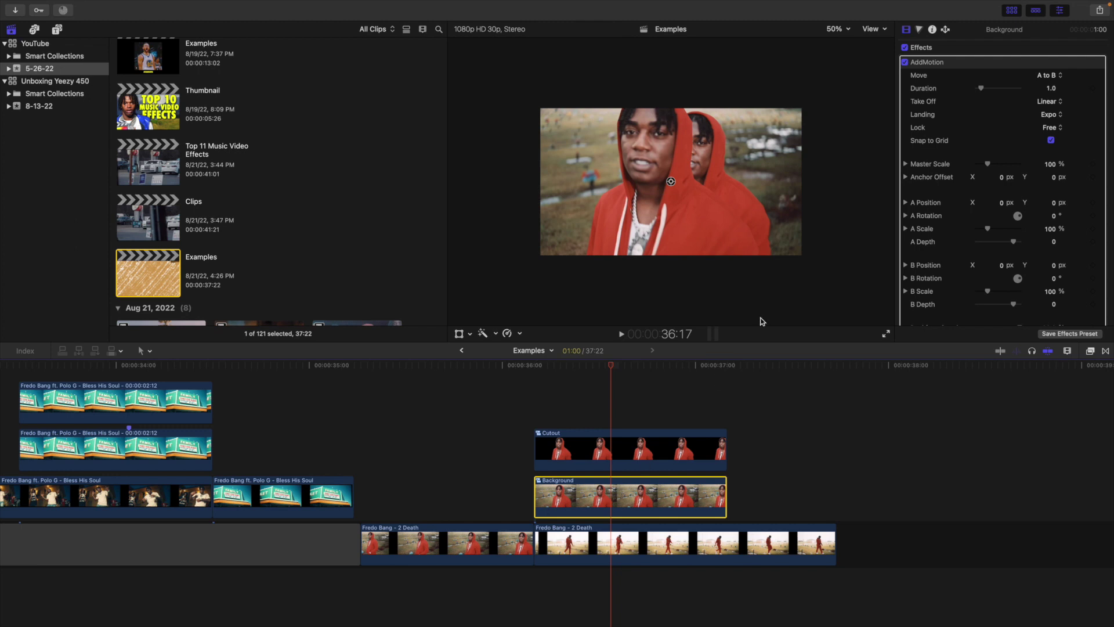
scroll(1005, 234, down, 3)
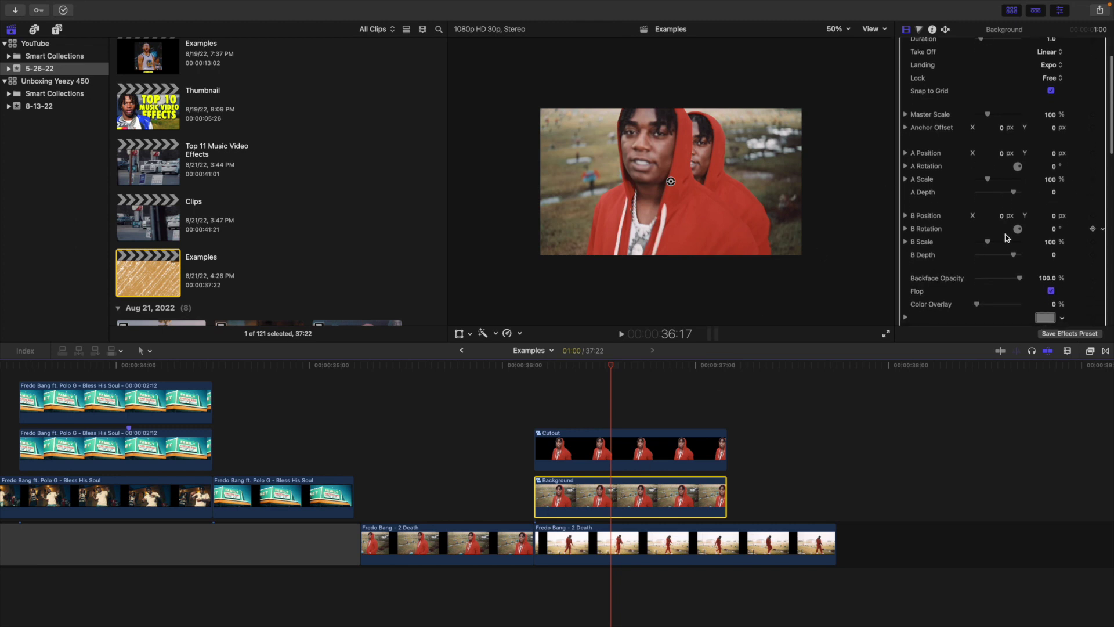
scroll(1005, 233, down, 2)
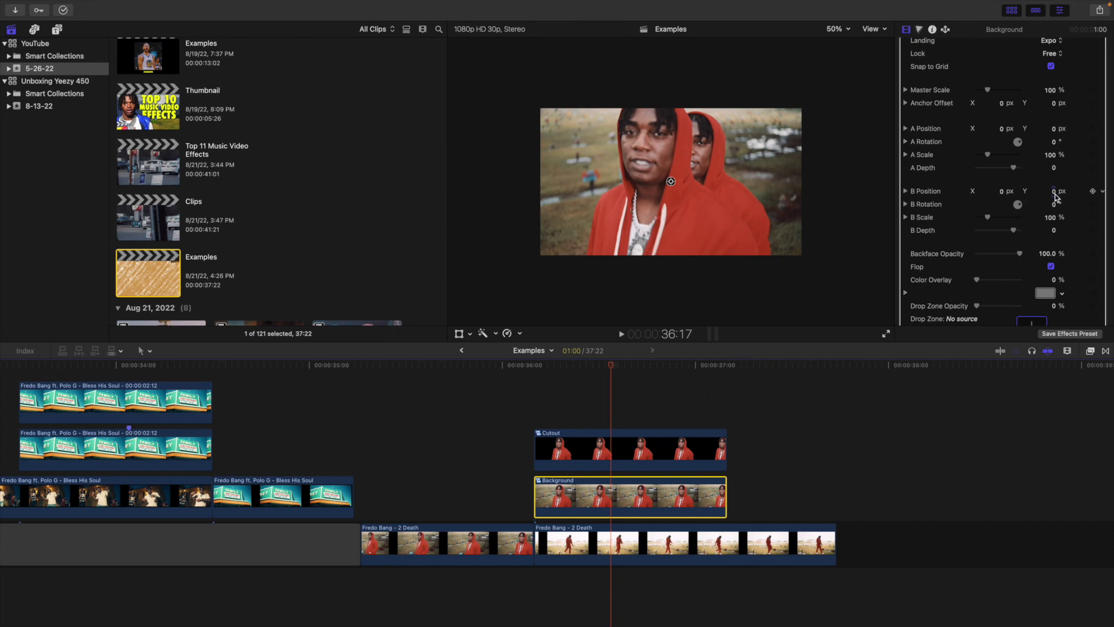
drag(1055, 195, 1055, 209)
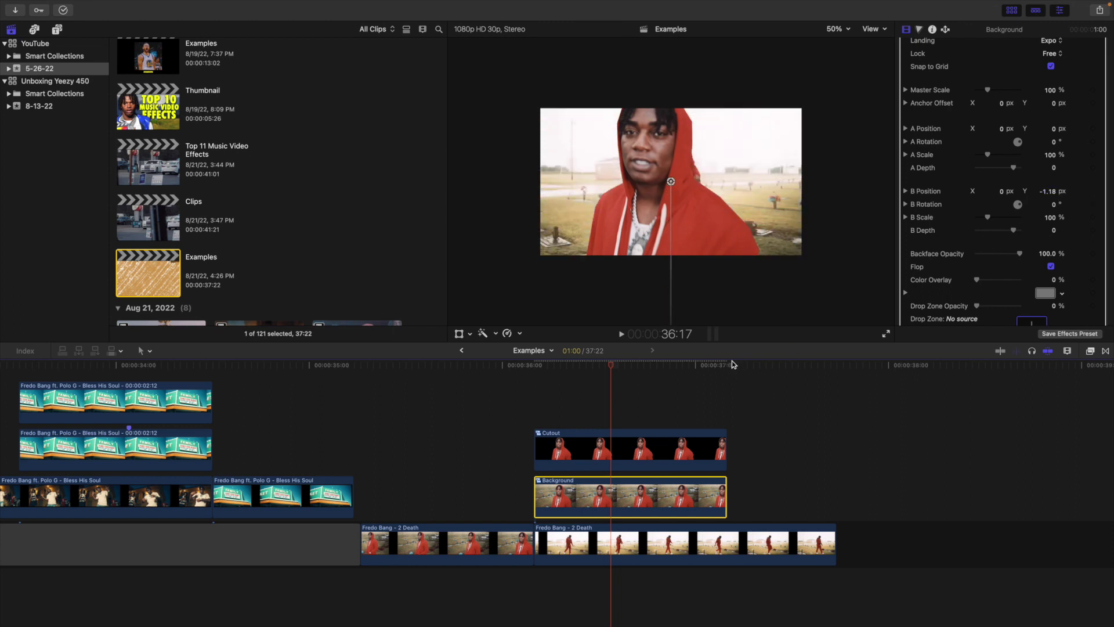
Step: Set both Take Off and Landing of the Background's AddMotion effect to Ease² and play back the transition from the clip's start
scroll(924, 200, up, 5)
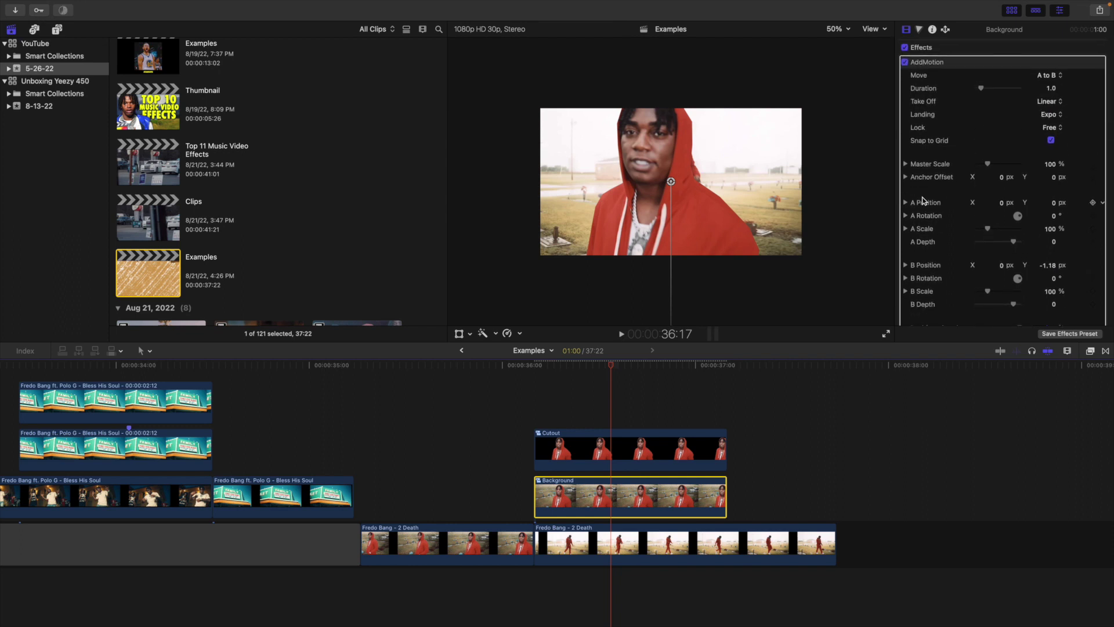
click(1054, 102)
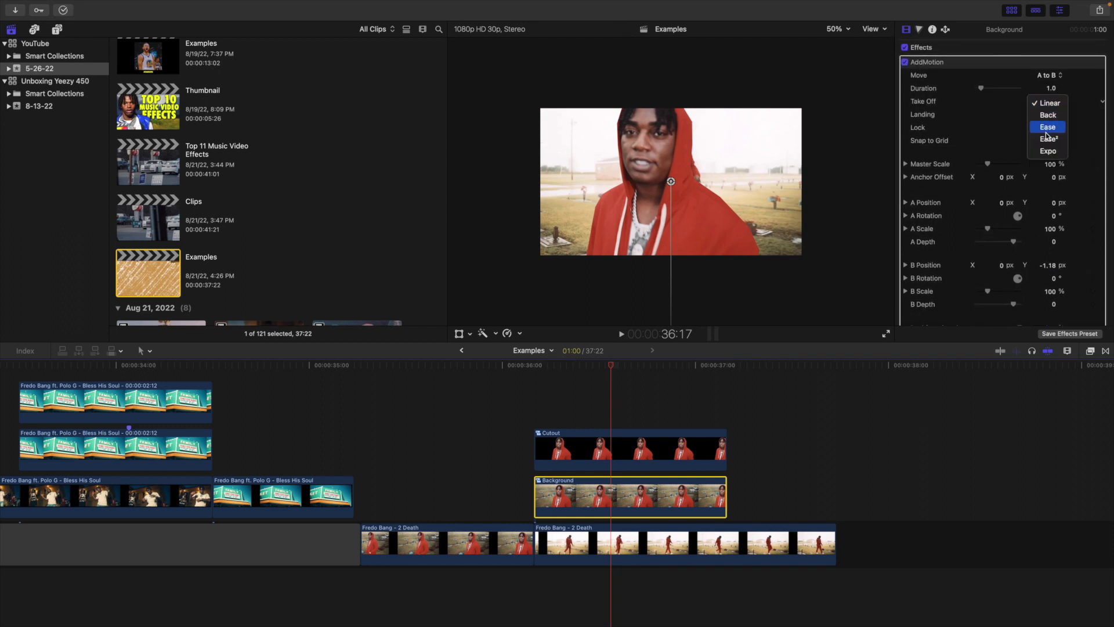
click(1049, 132)
click(1051, 115)
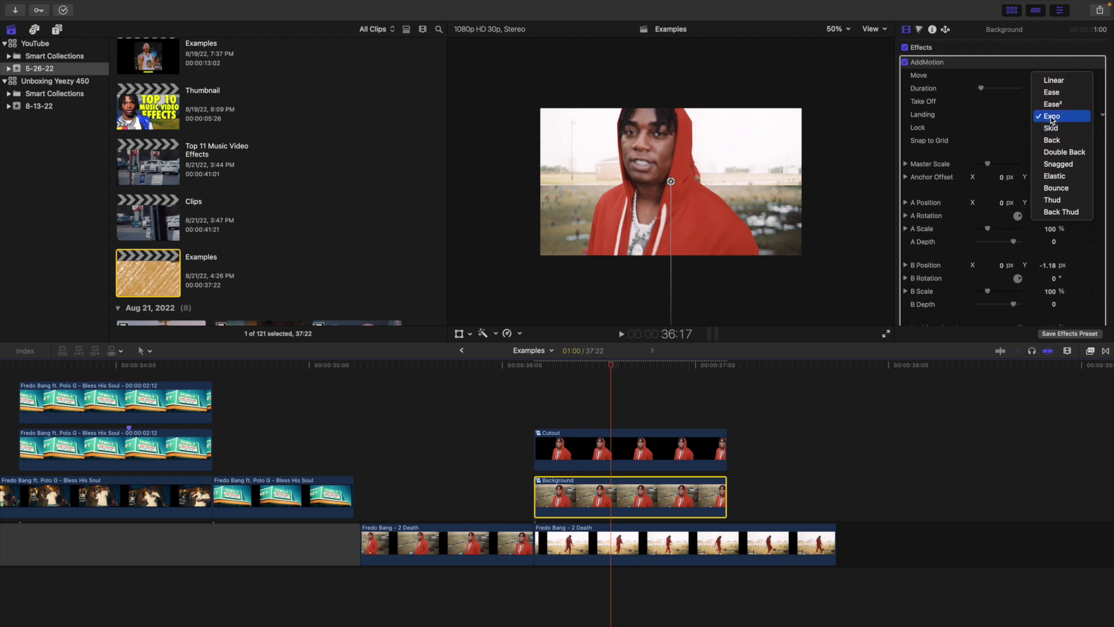
click(1049, 102)
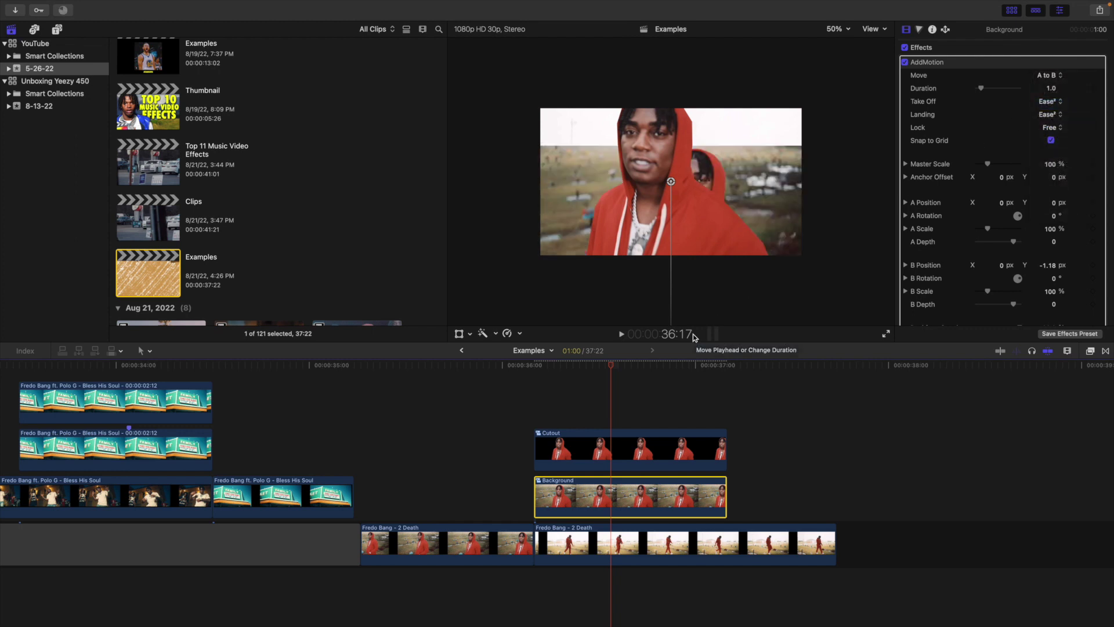
click(535, 418)
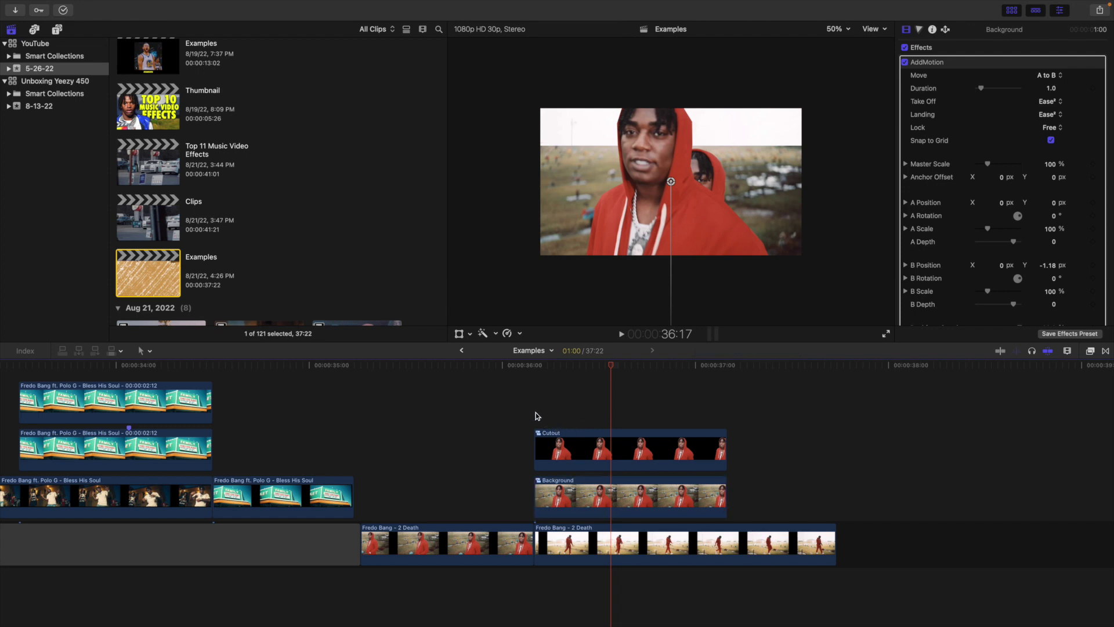
key(space)
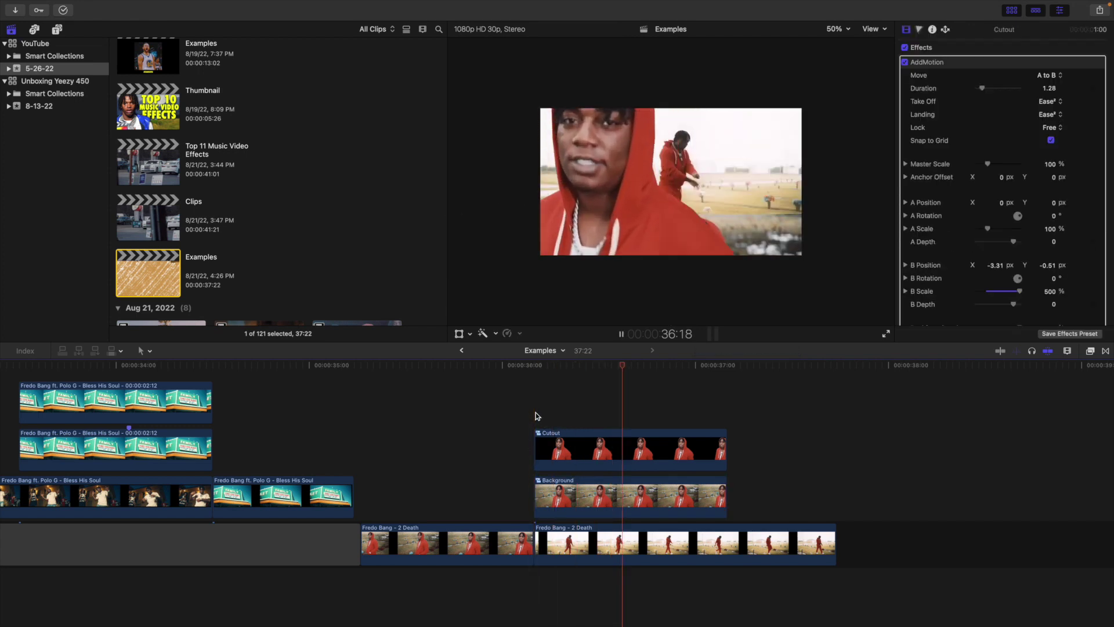
Step: Set the AddMotion Duration of the Background compound clip to 1.35
click(606, 413)
key(space)
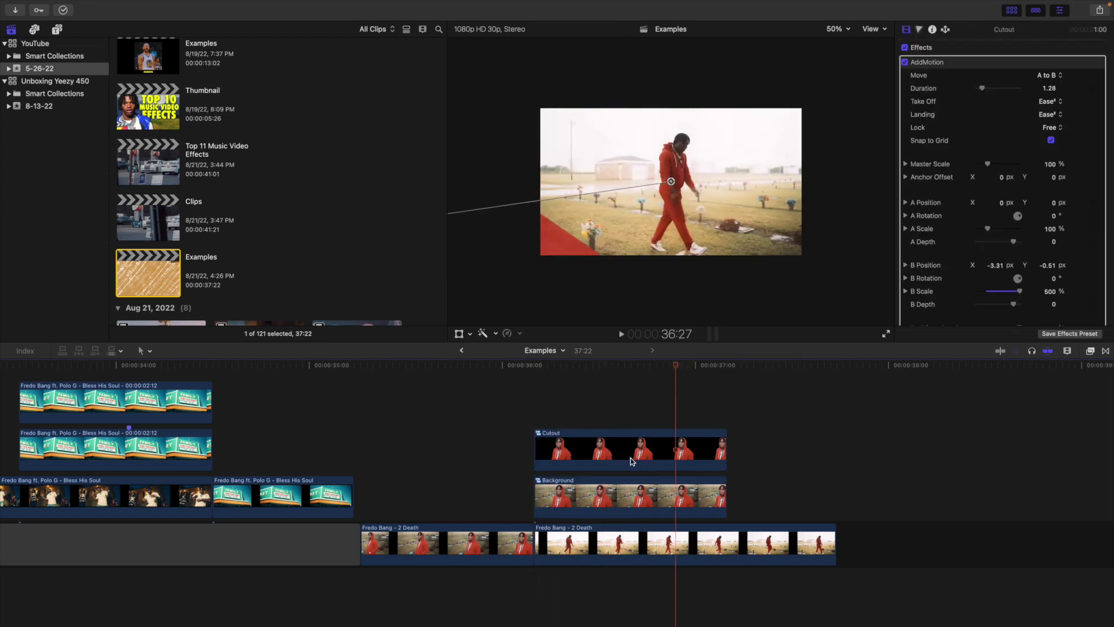
click(642, 494)
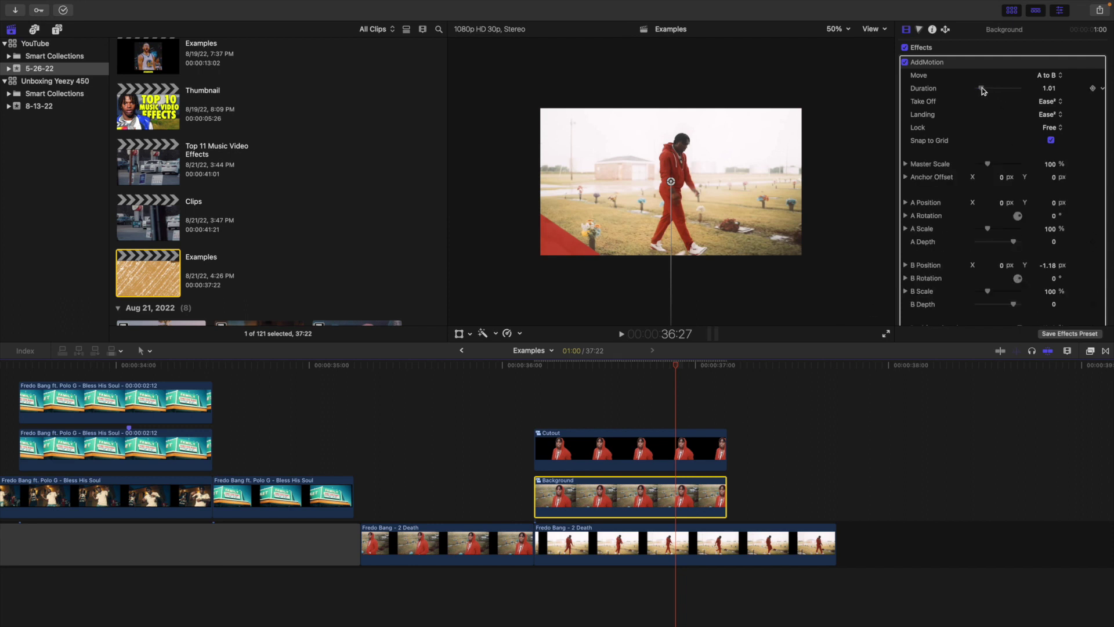
drag(982, 90, 985, 89)
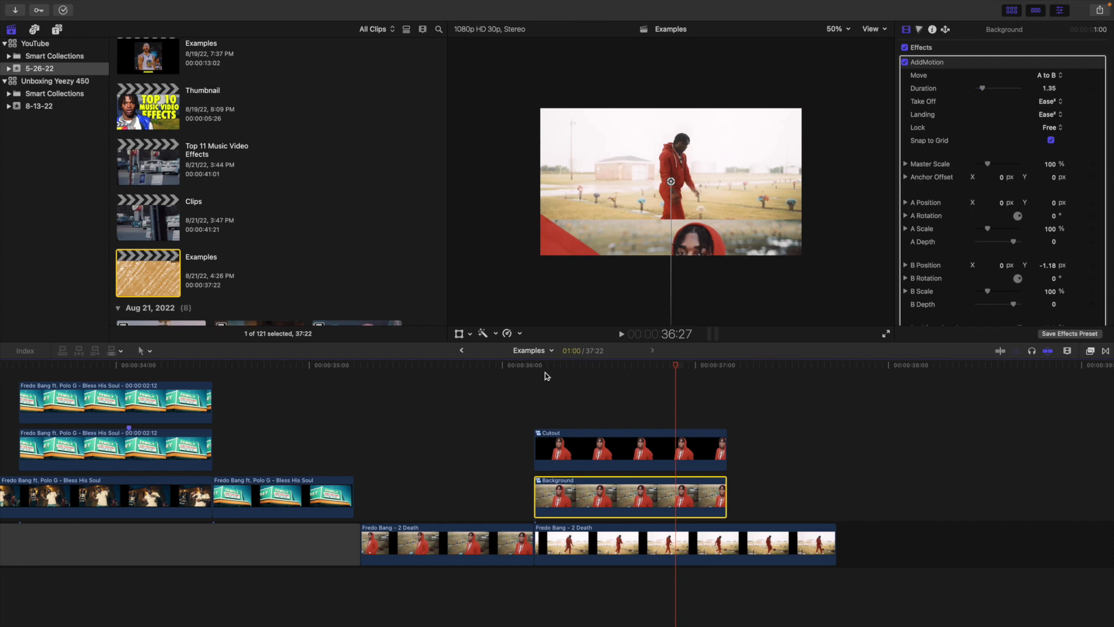
Step: Play back the transition from the start of the first Fredo Bang - 2 Death clip and scale the preview to fit the viewer
click(361, 455)
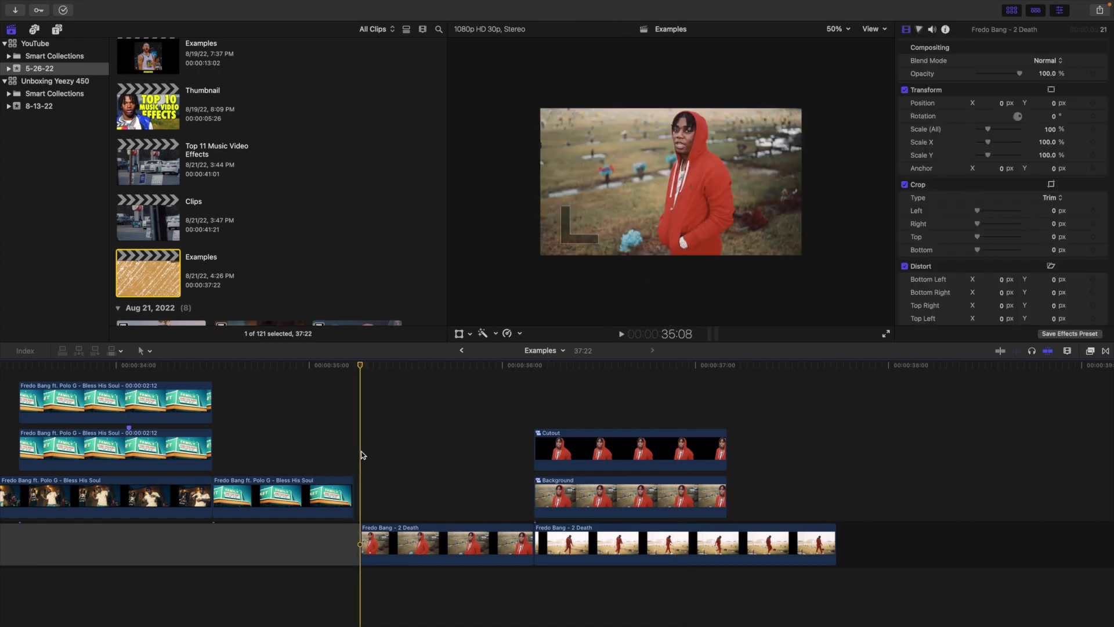
key(space)
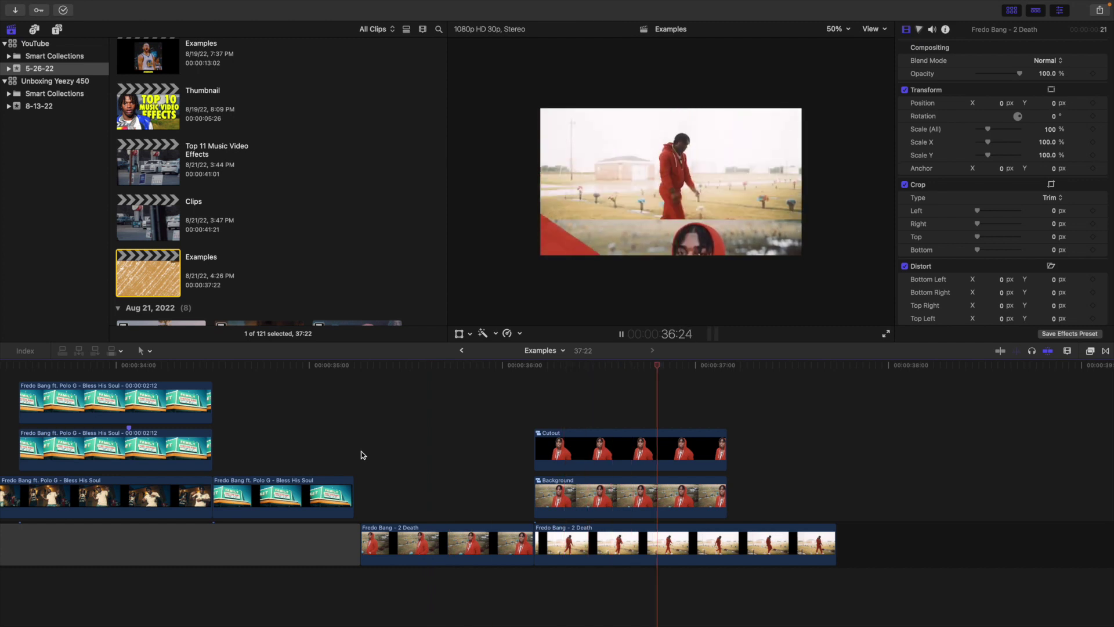
key(space)
click(614, 418)
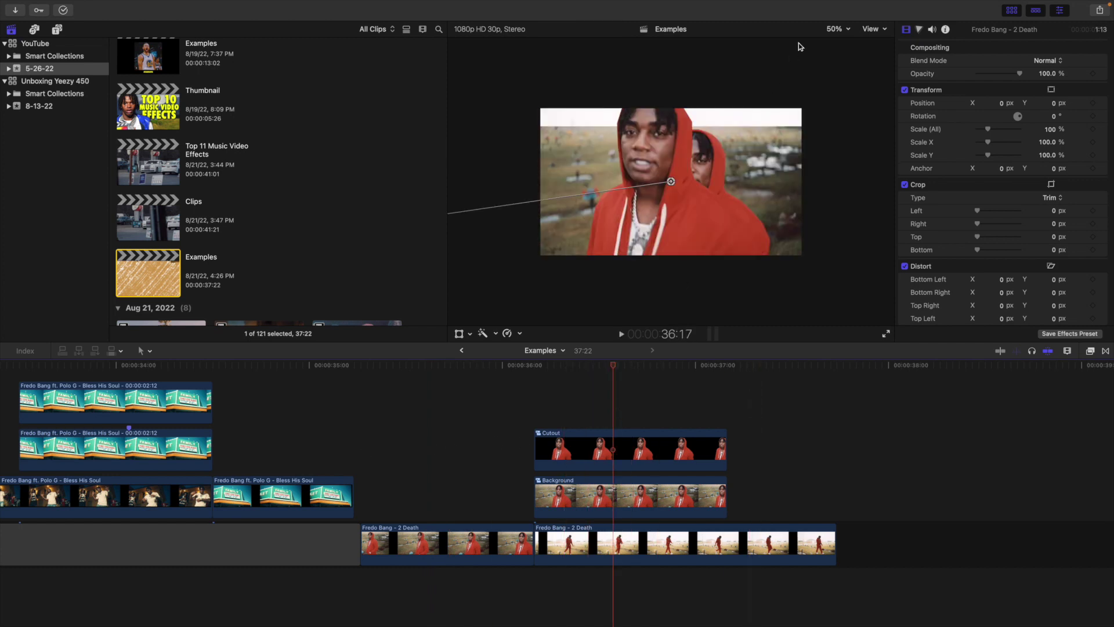
click(835, 29)
click(839, 41)
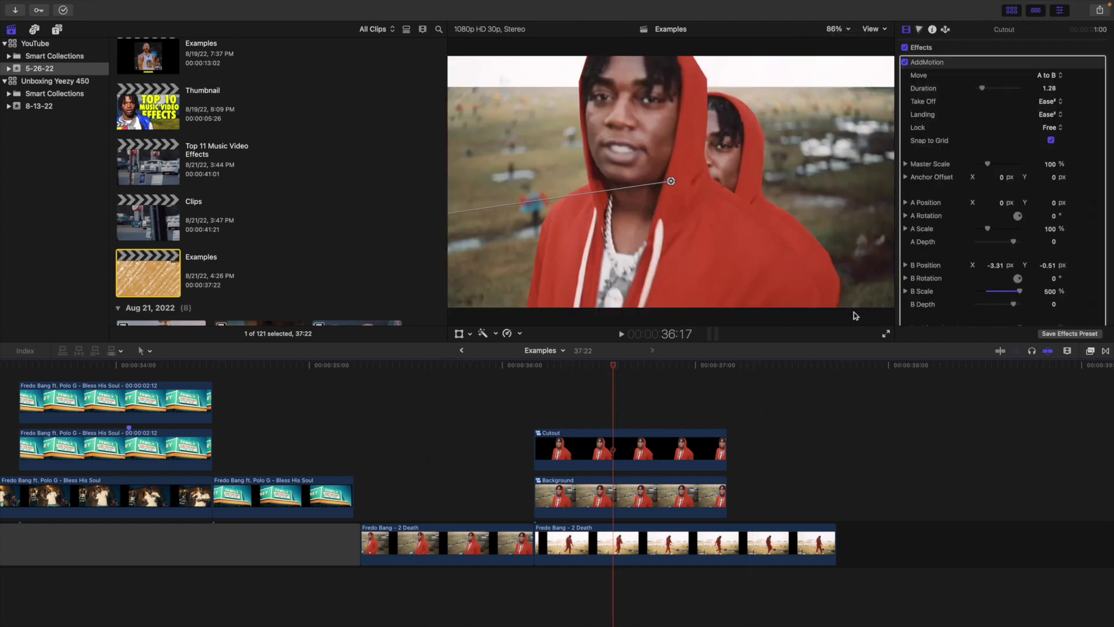
Step: Place the Moderate Motion Blur 2 title above the Cutout clip at its start and trim it to end with Cutout
click(1090, 350)
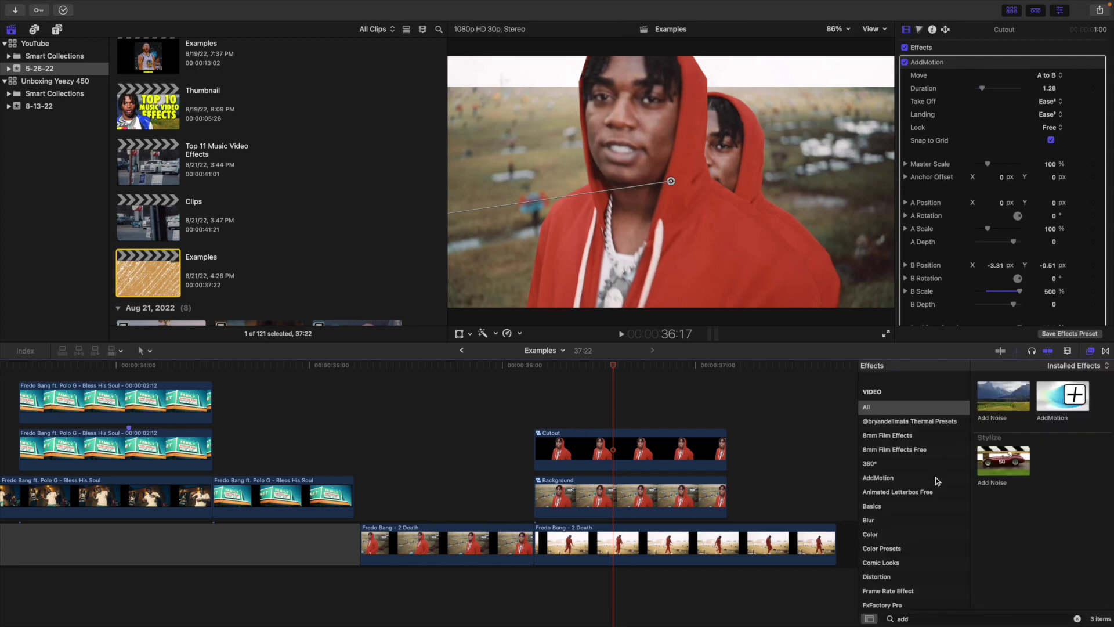
click(1091, 351)
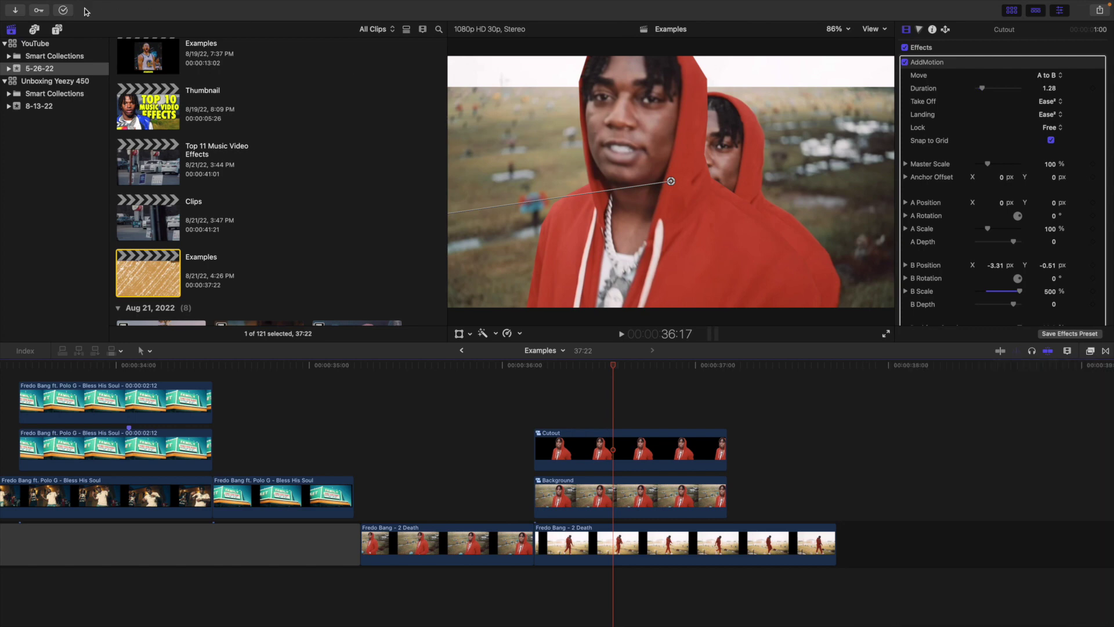
click(58, 29)
scroll(50, 174, up, 10)
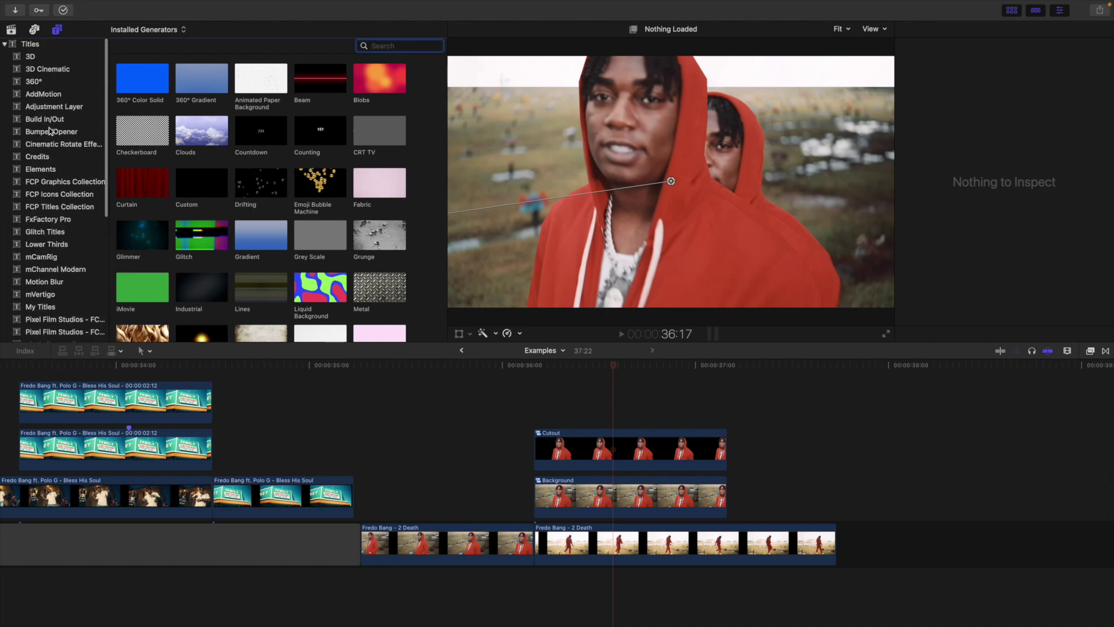
click(52, 282)
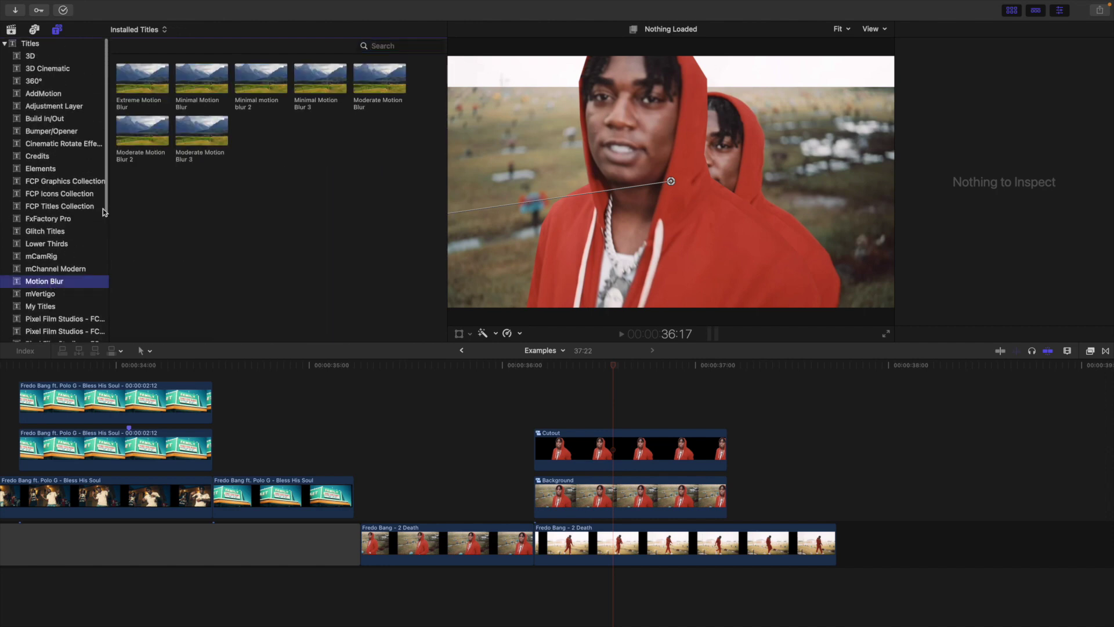
drag(158, 142, 540, 416)
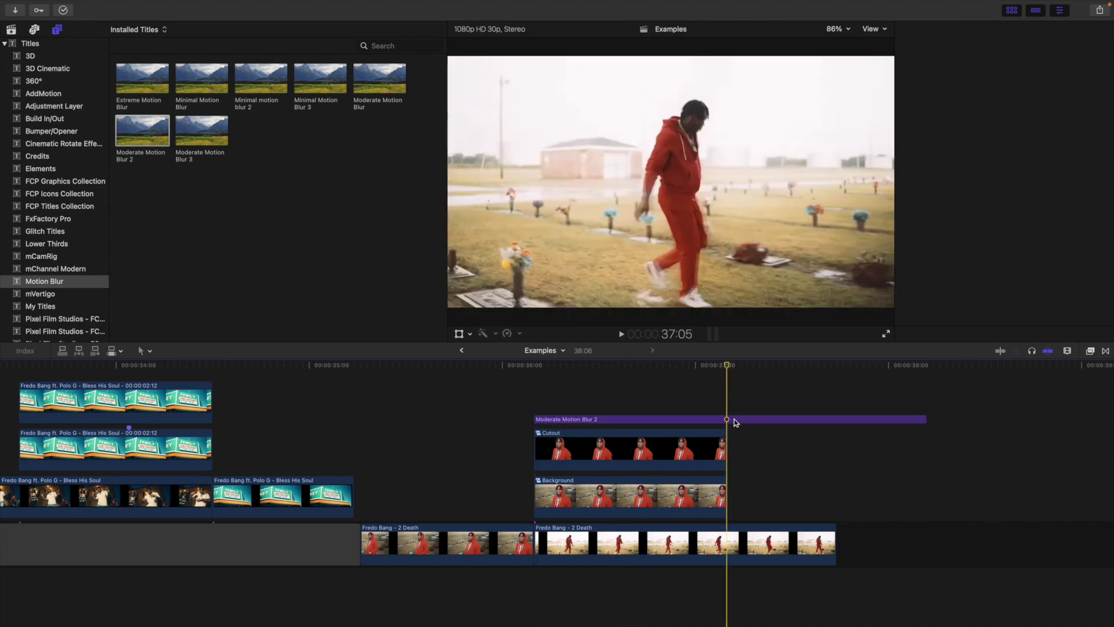
click(734, 422)
key(alt+bracketright)
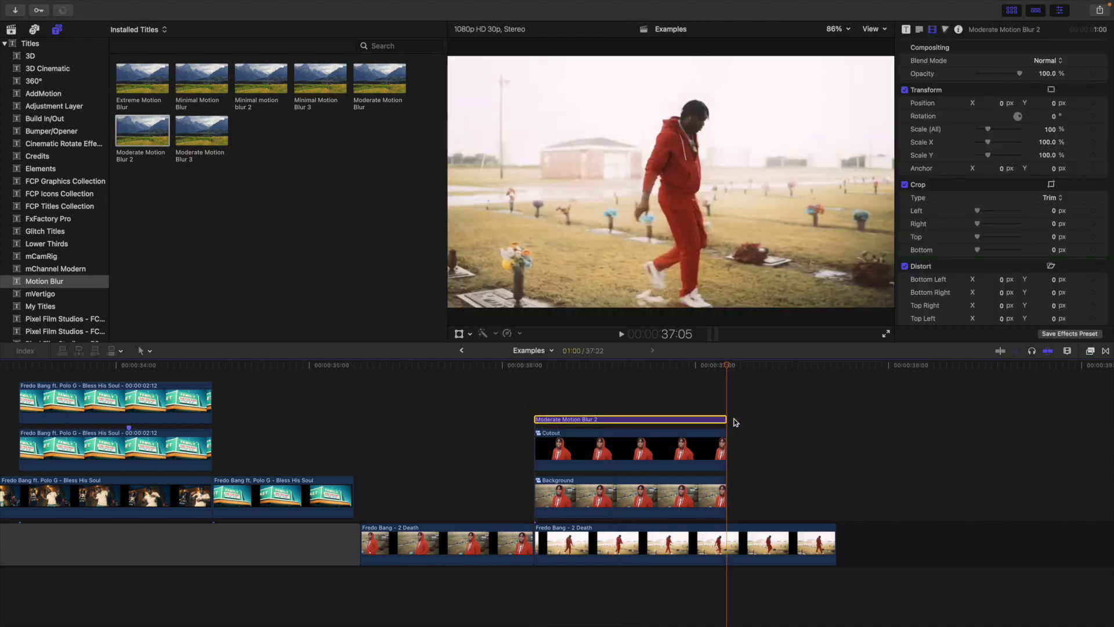
Step: Review the motion-blurred freeze-frame transition from the Cutout's start, and replay it from the start of the first Fredo Bang - 2 Death clip
click(536, 396)
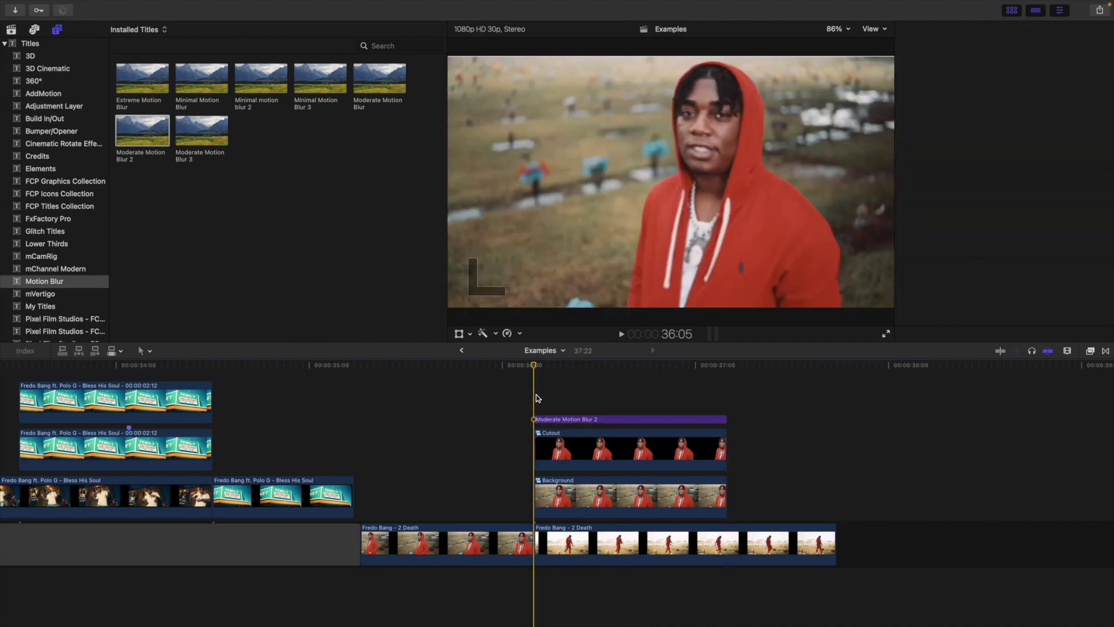
key(space)
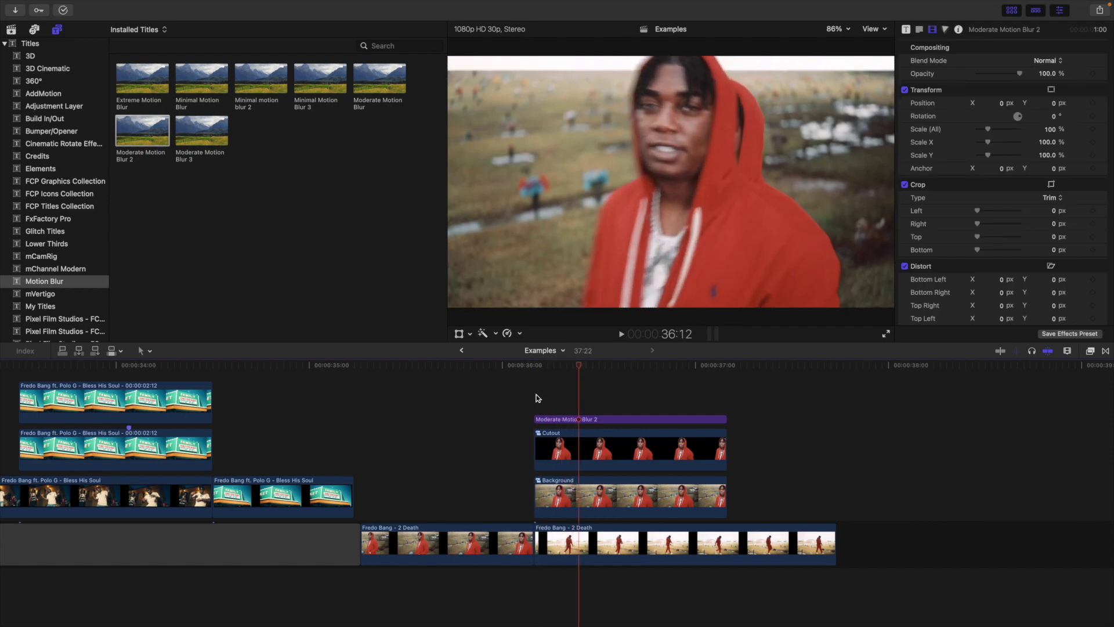
click(598, 419)
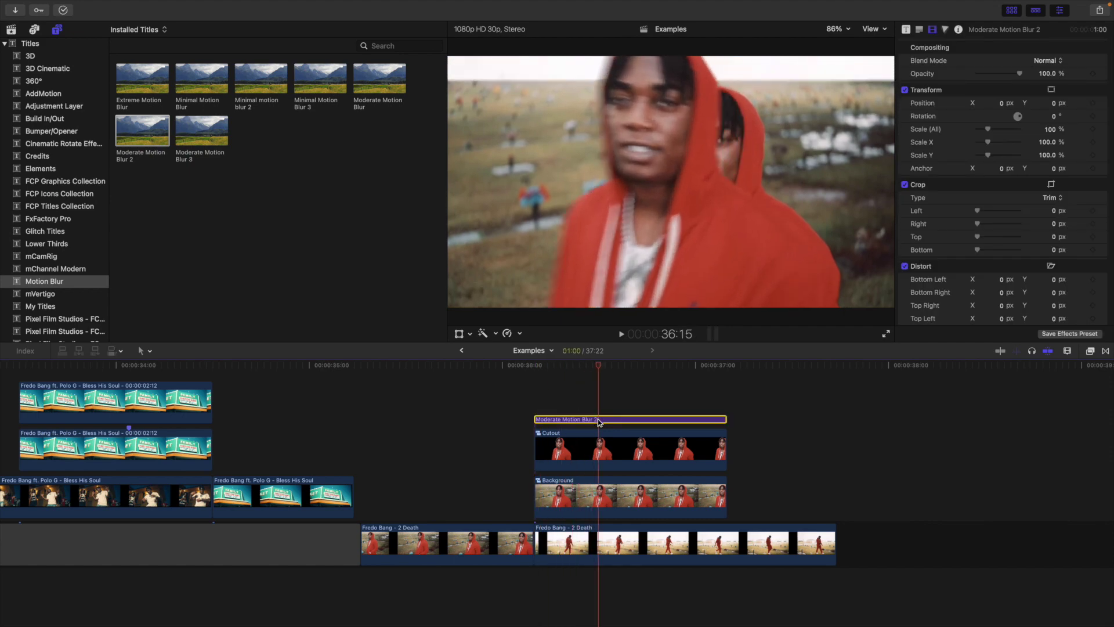
click(363, 440)
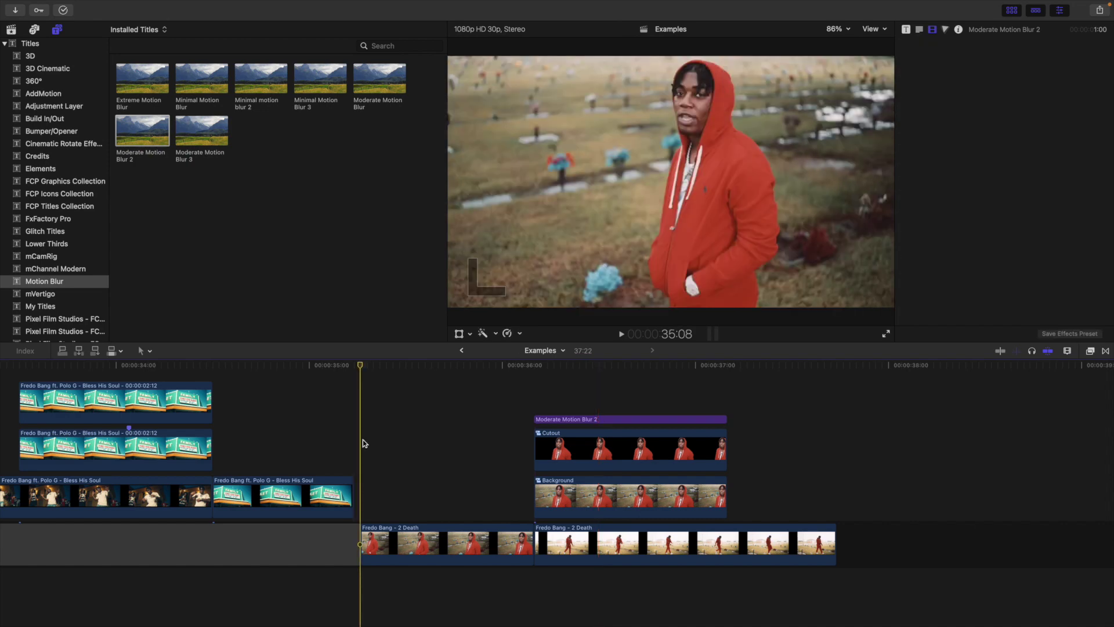
key(space)
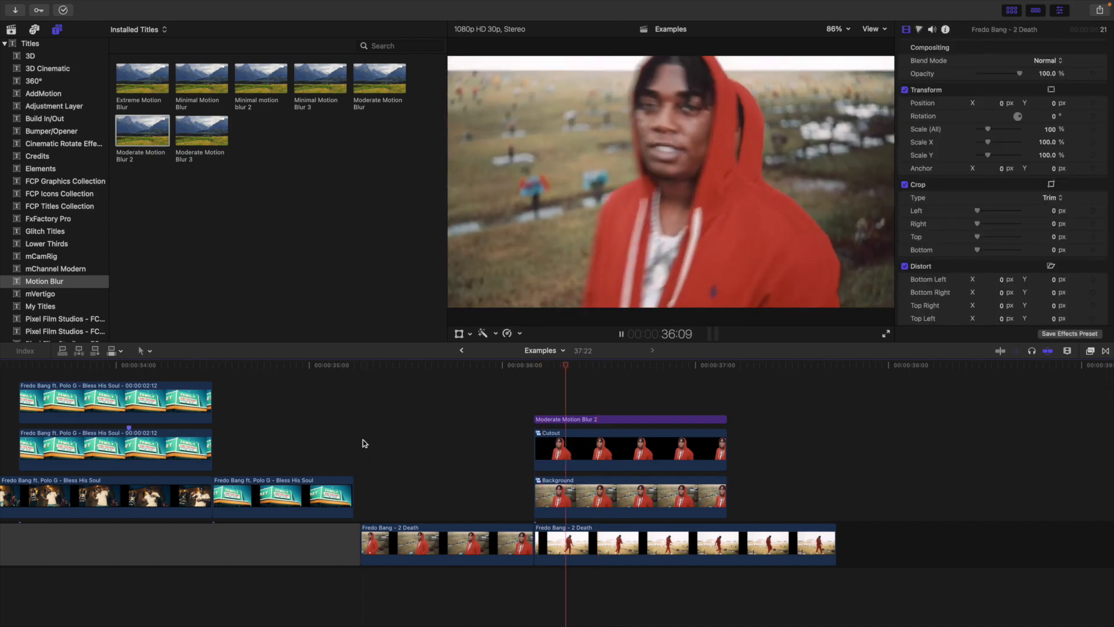
key(space)
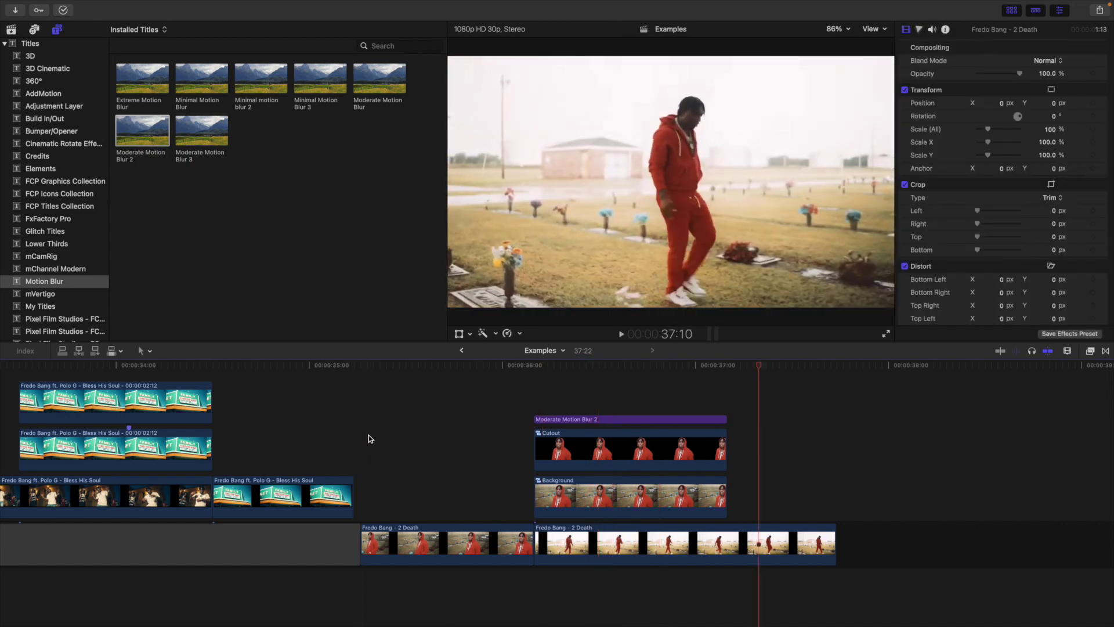
click(369, 436)
key(space)
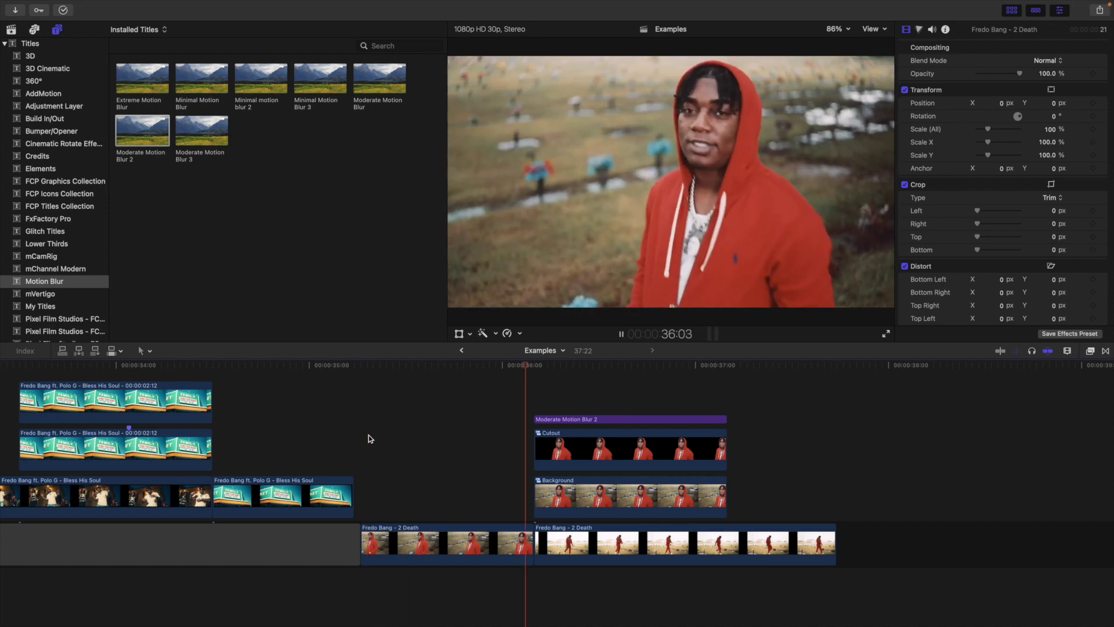
click(368, 435)
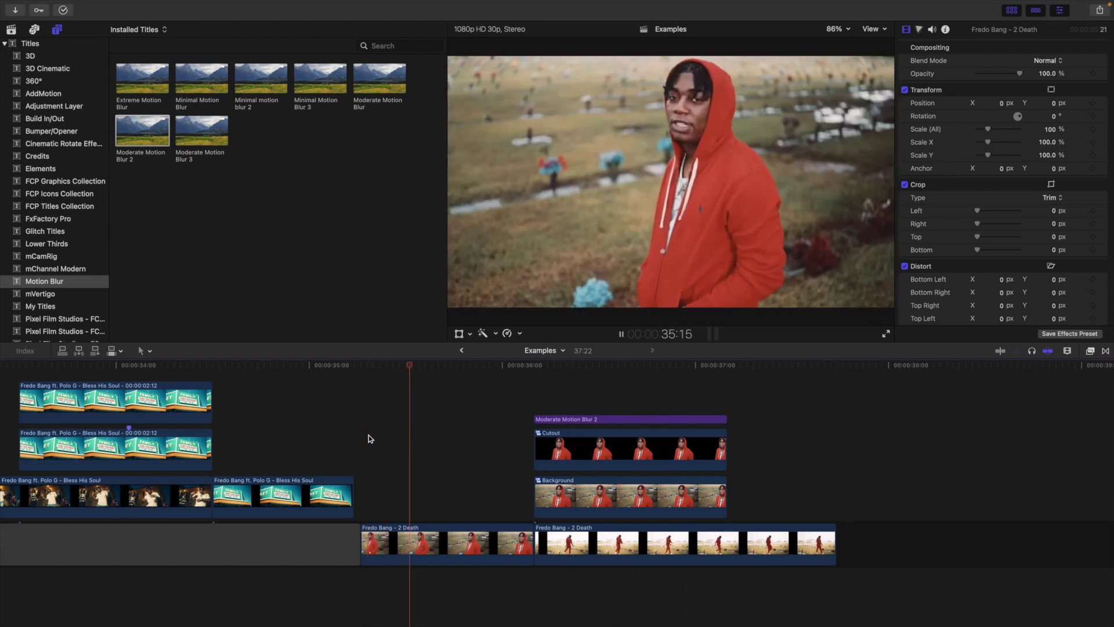